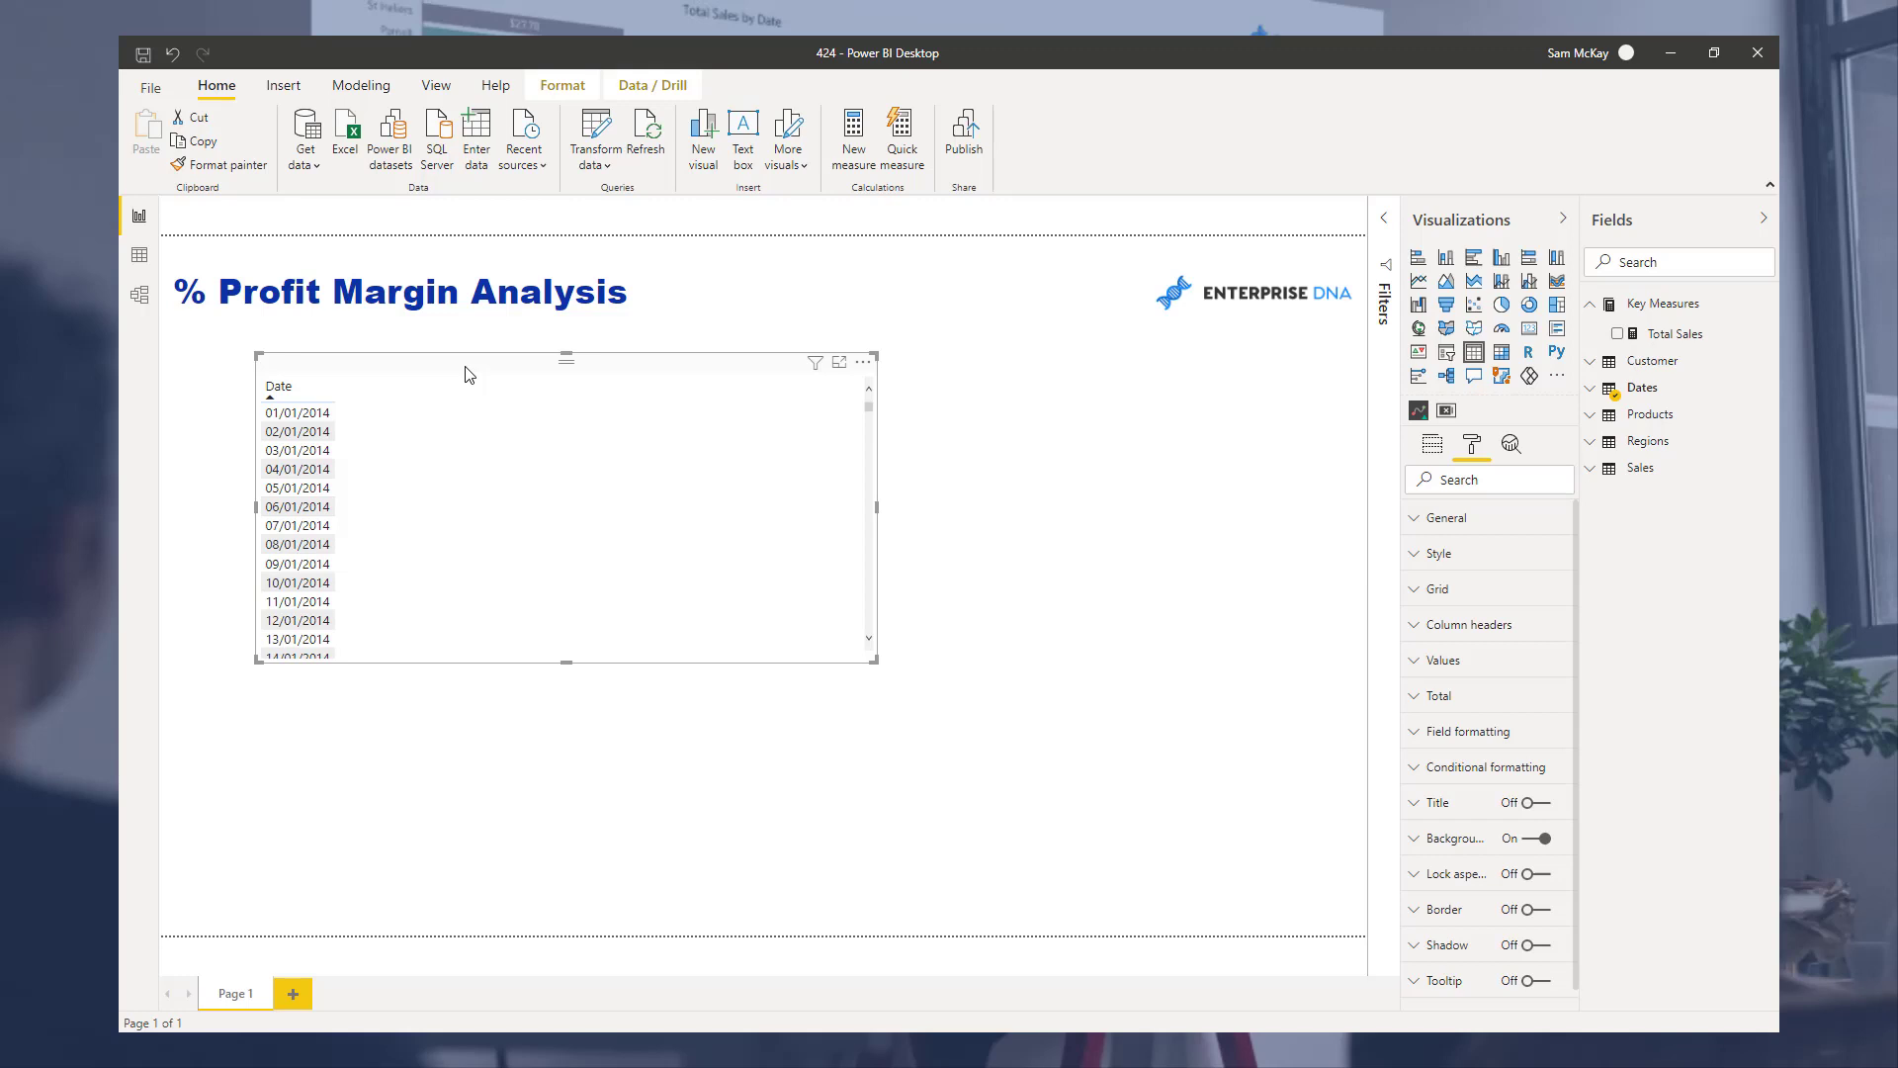
In the model diagram, shorten Dates and place Dates and Regions above Sales
click(139, 257)
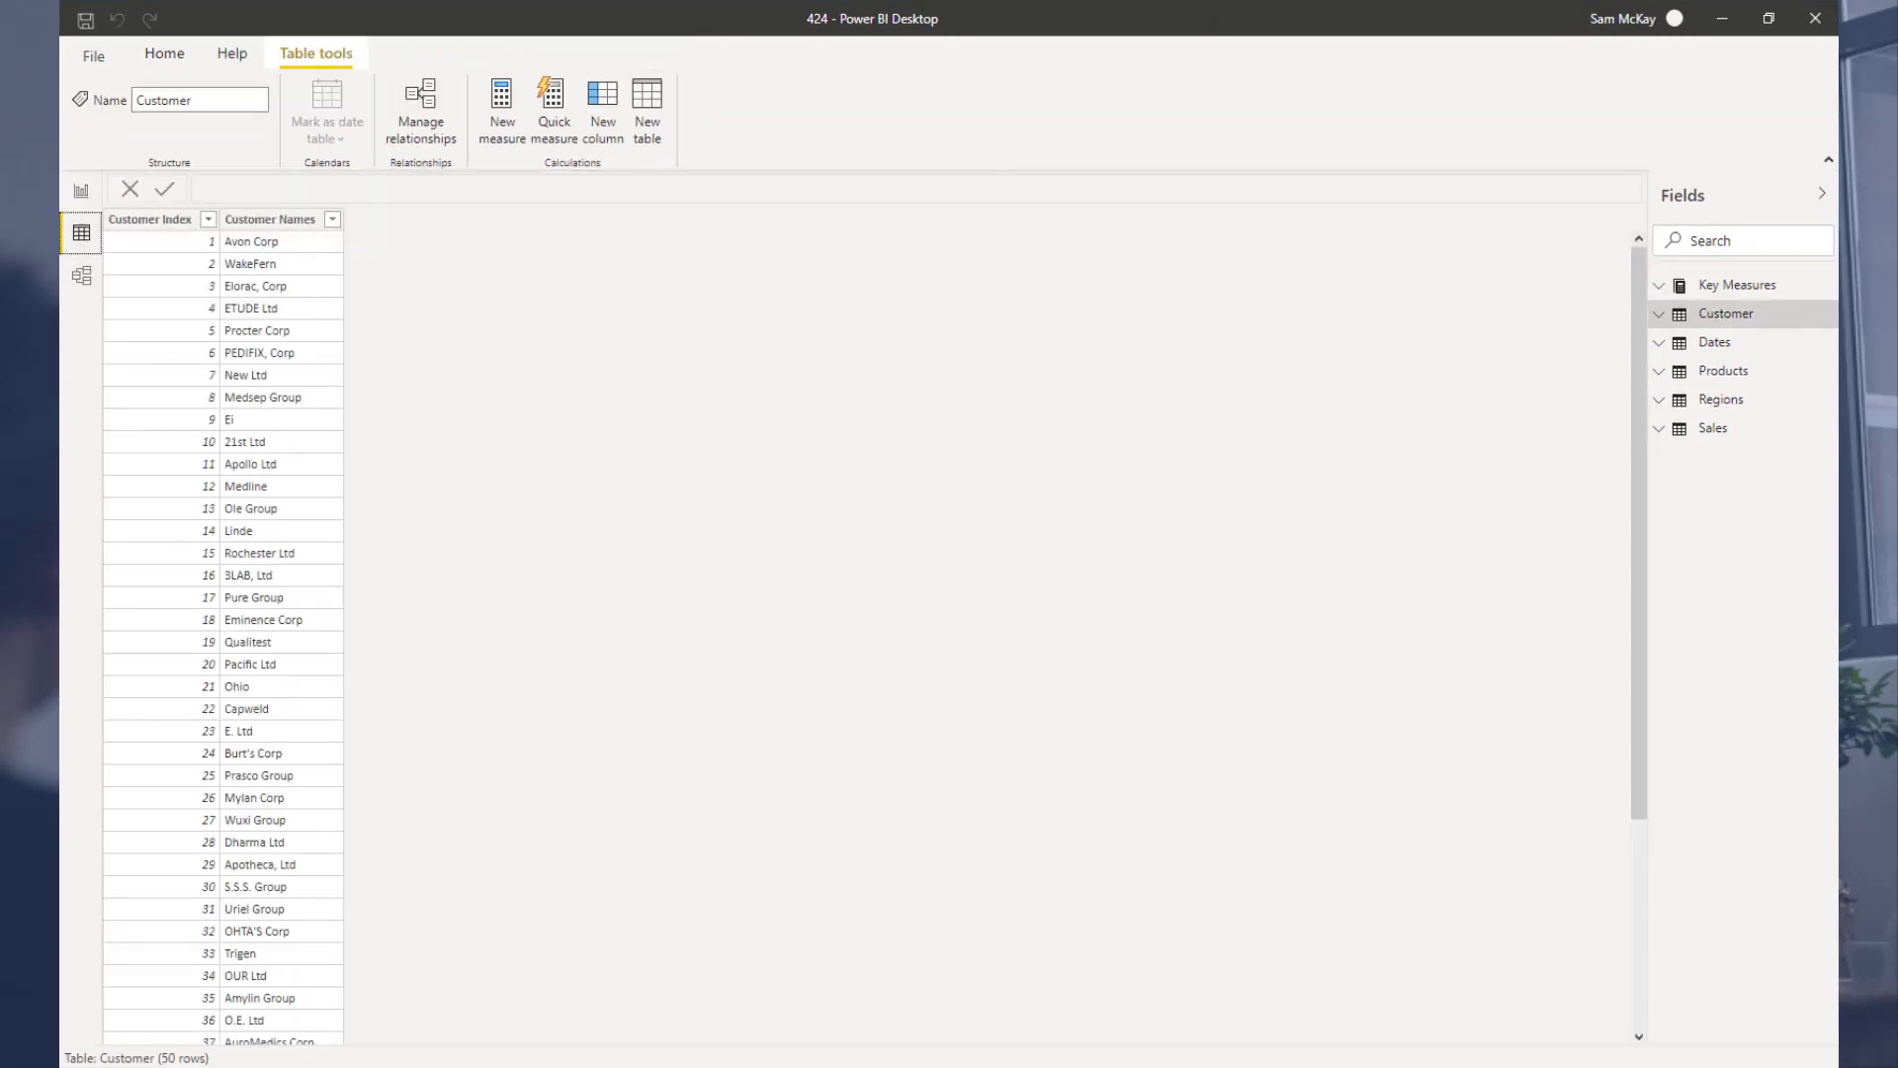
click(81, 278)
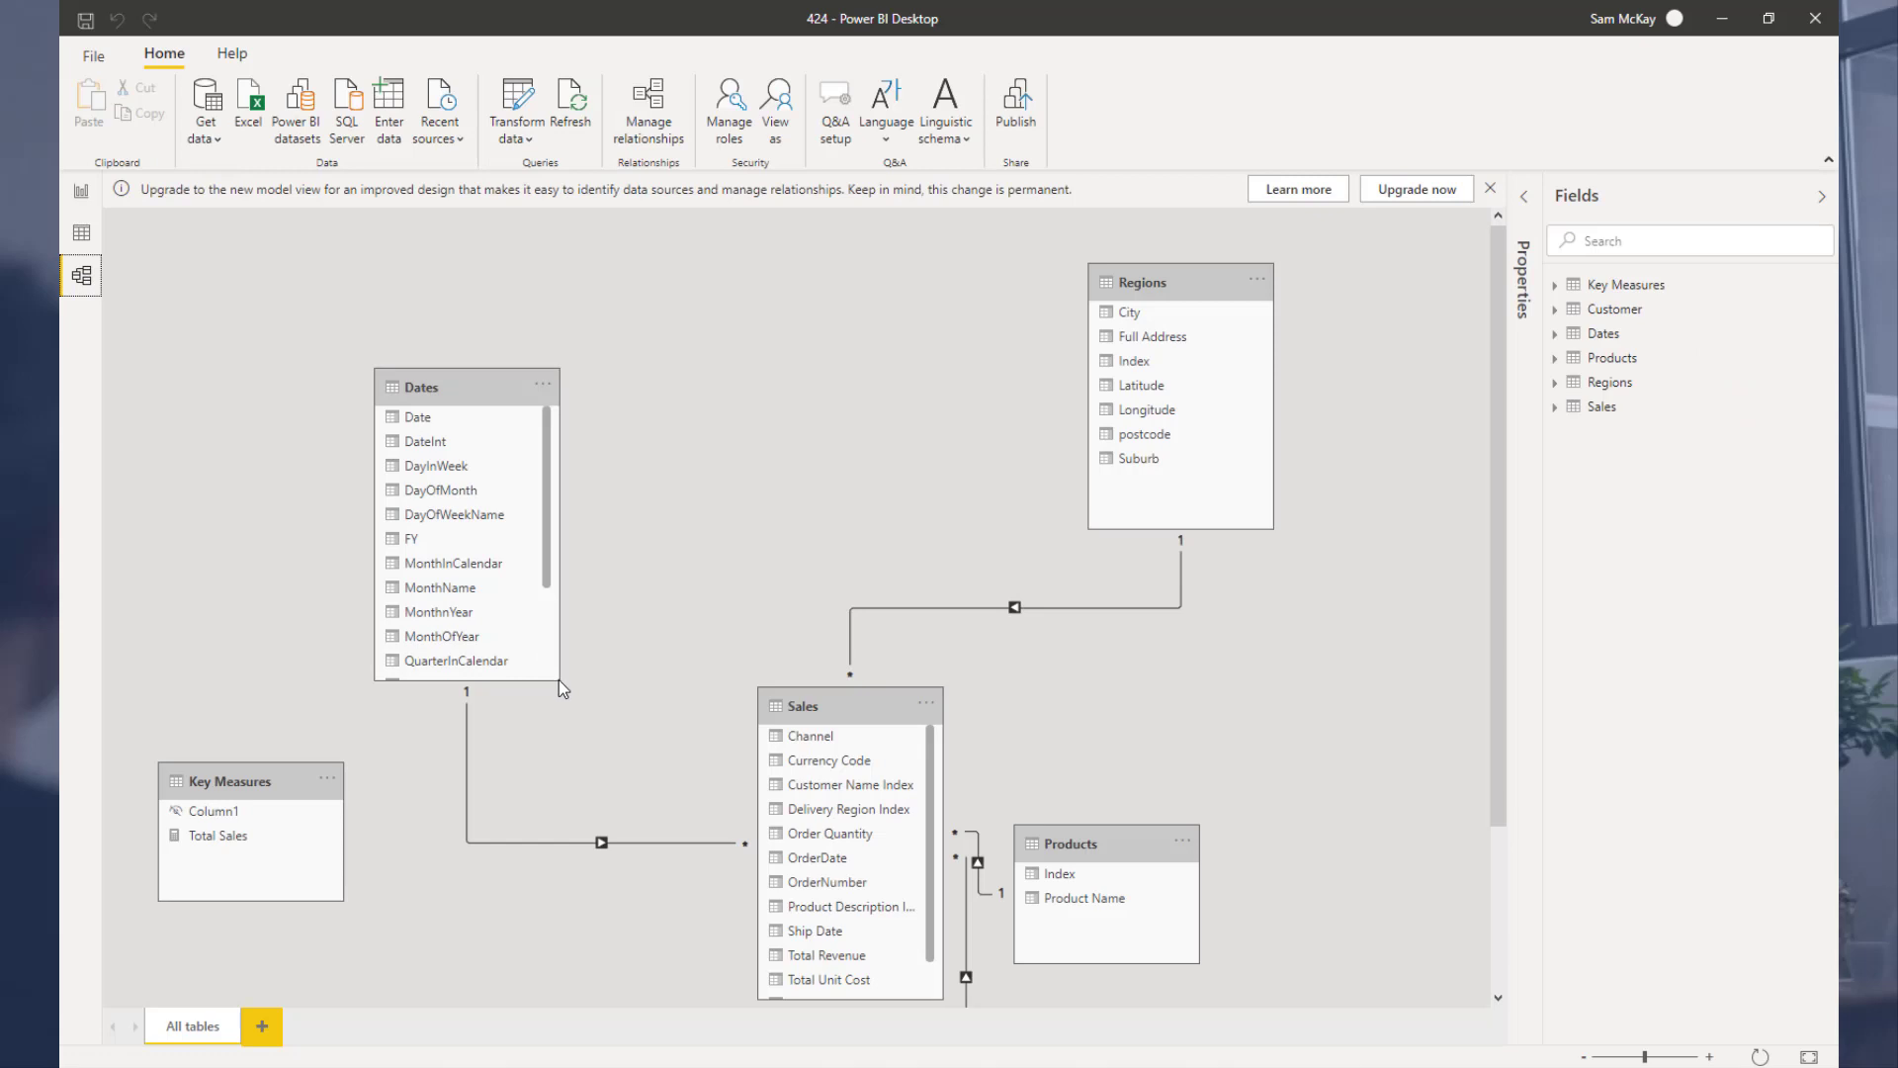
drag(560, 679, 572, 524)
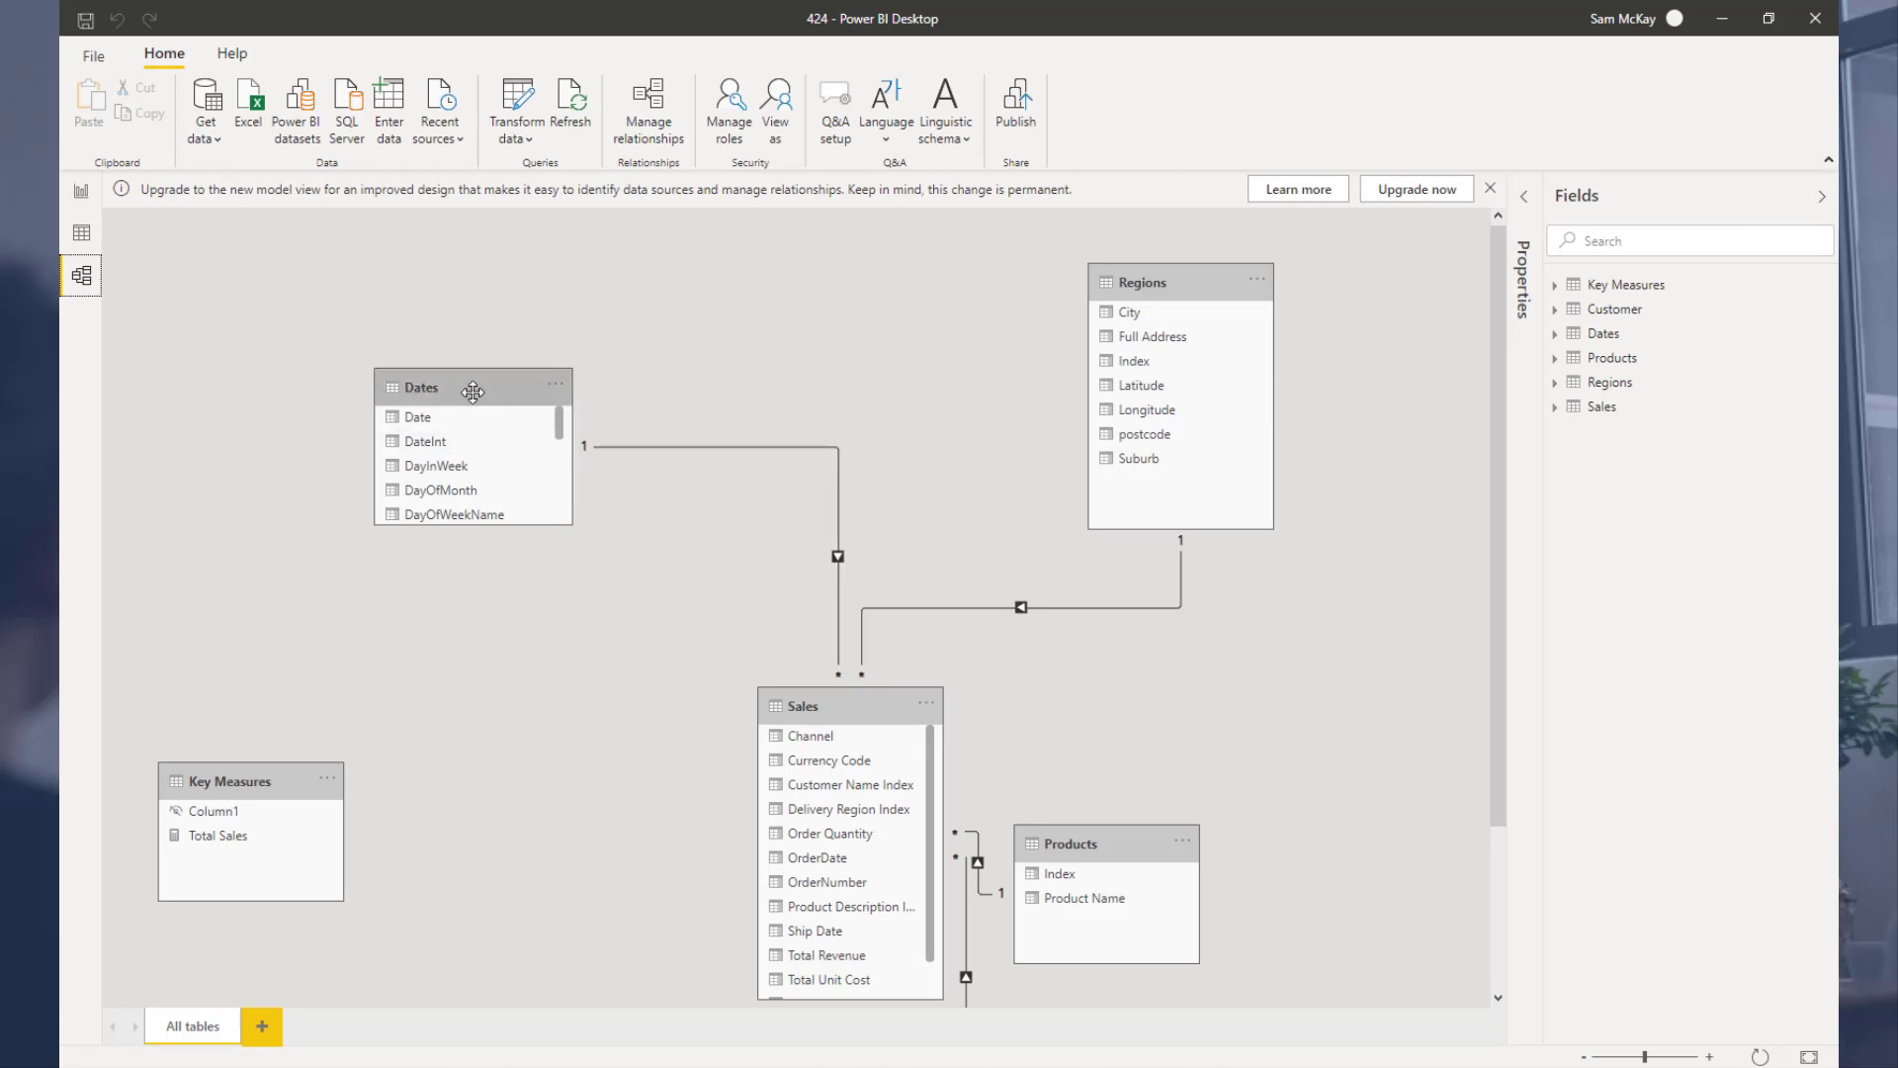
drag(472, 393, 429, 338)
drag(780, 705, 683, 663)
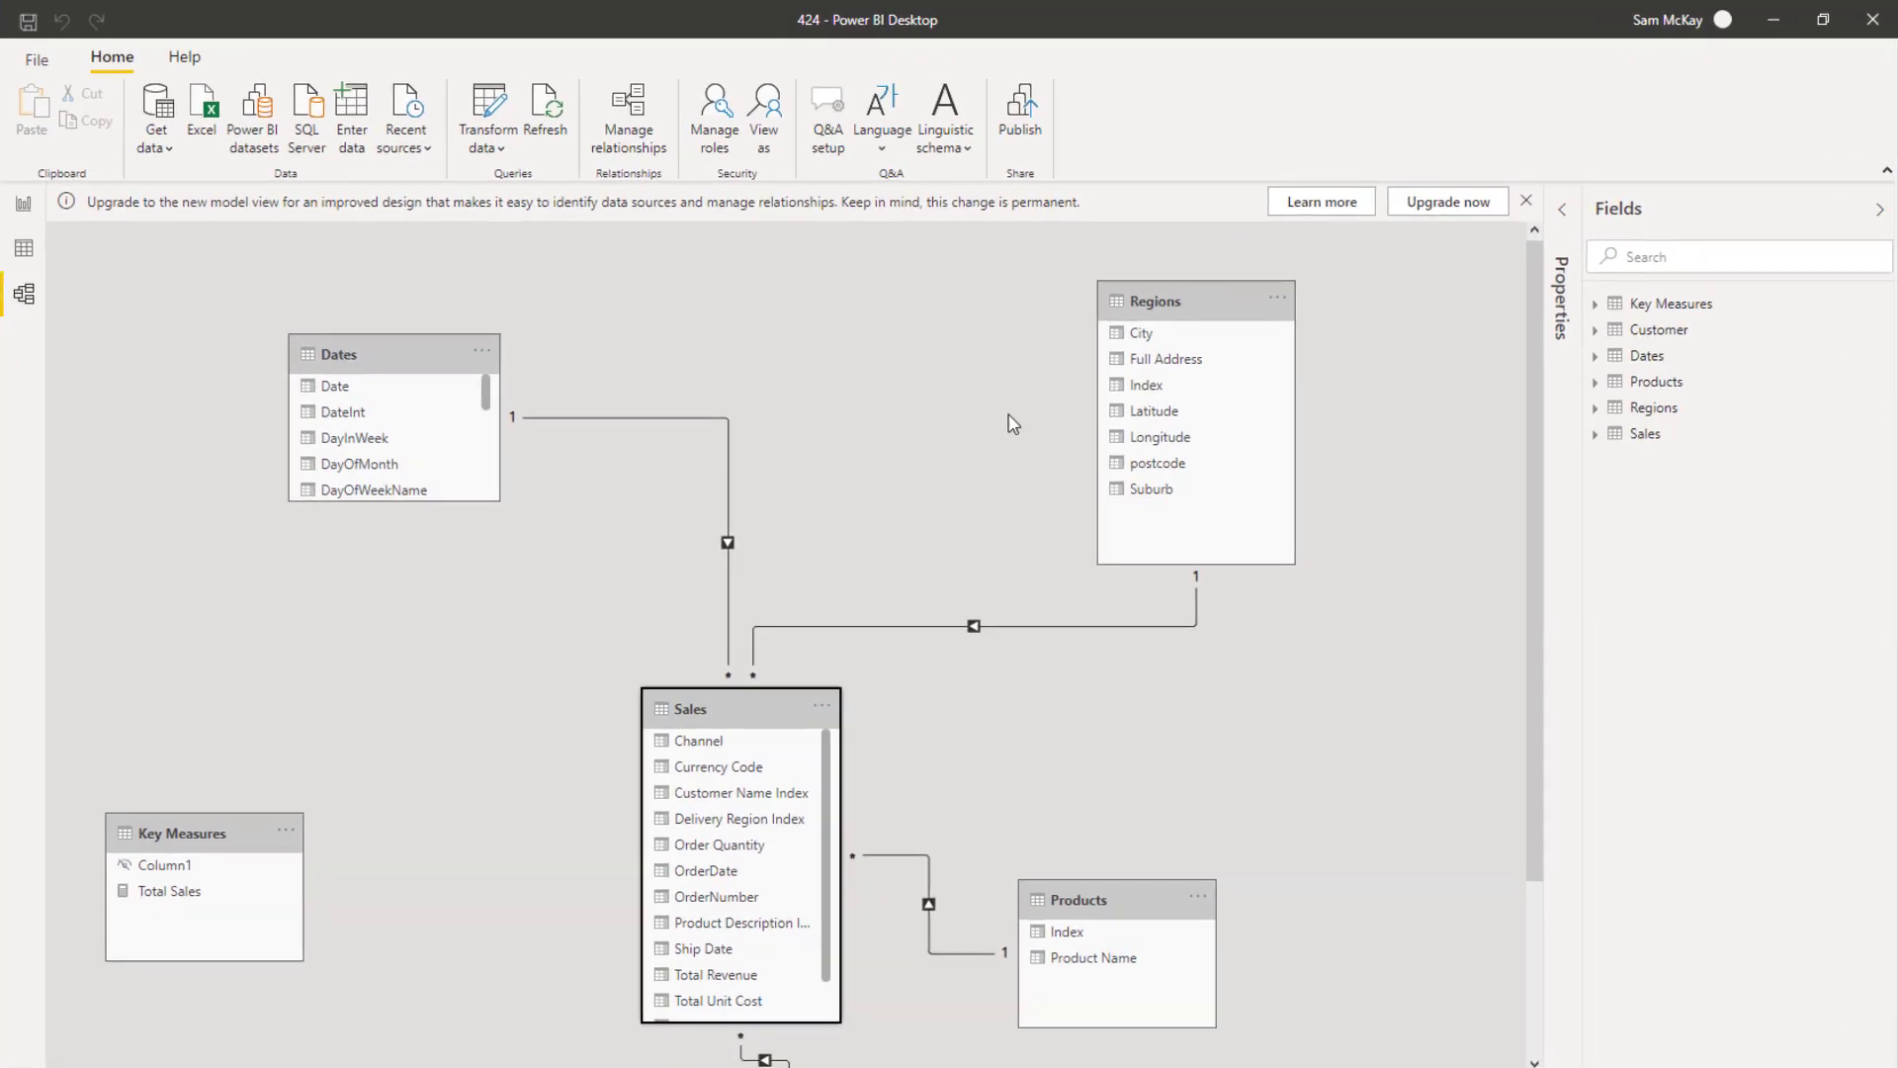
drag(1157, 301, 687, 355)
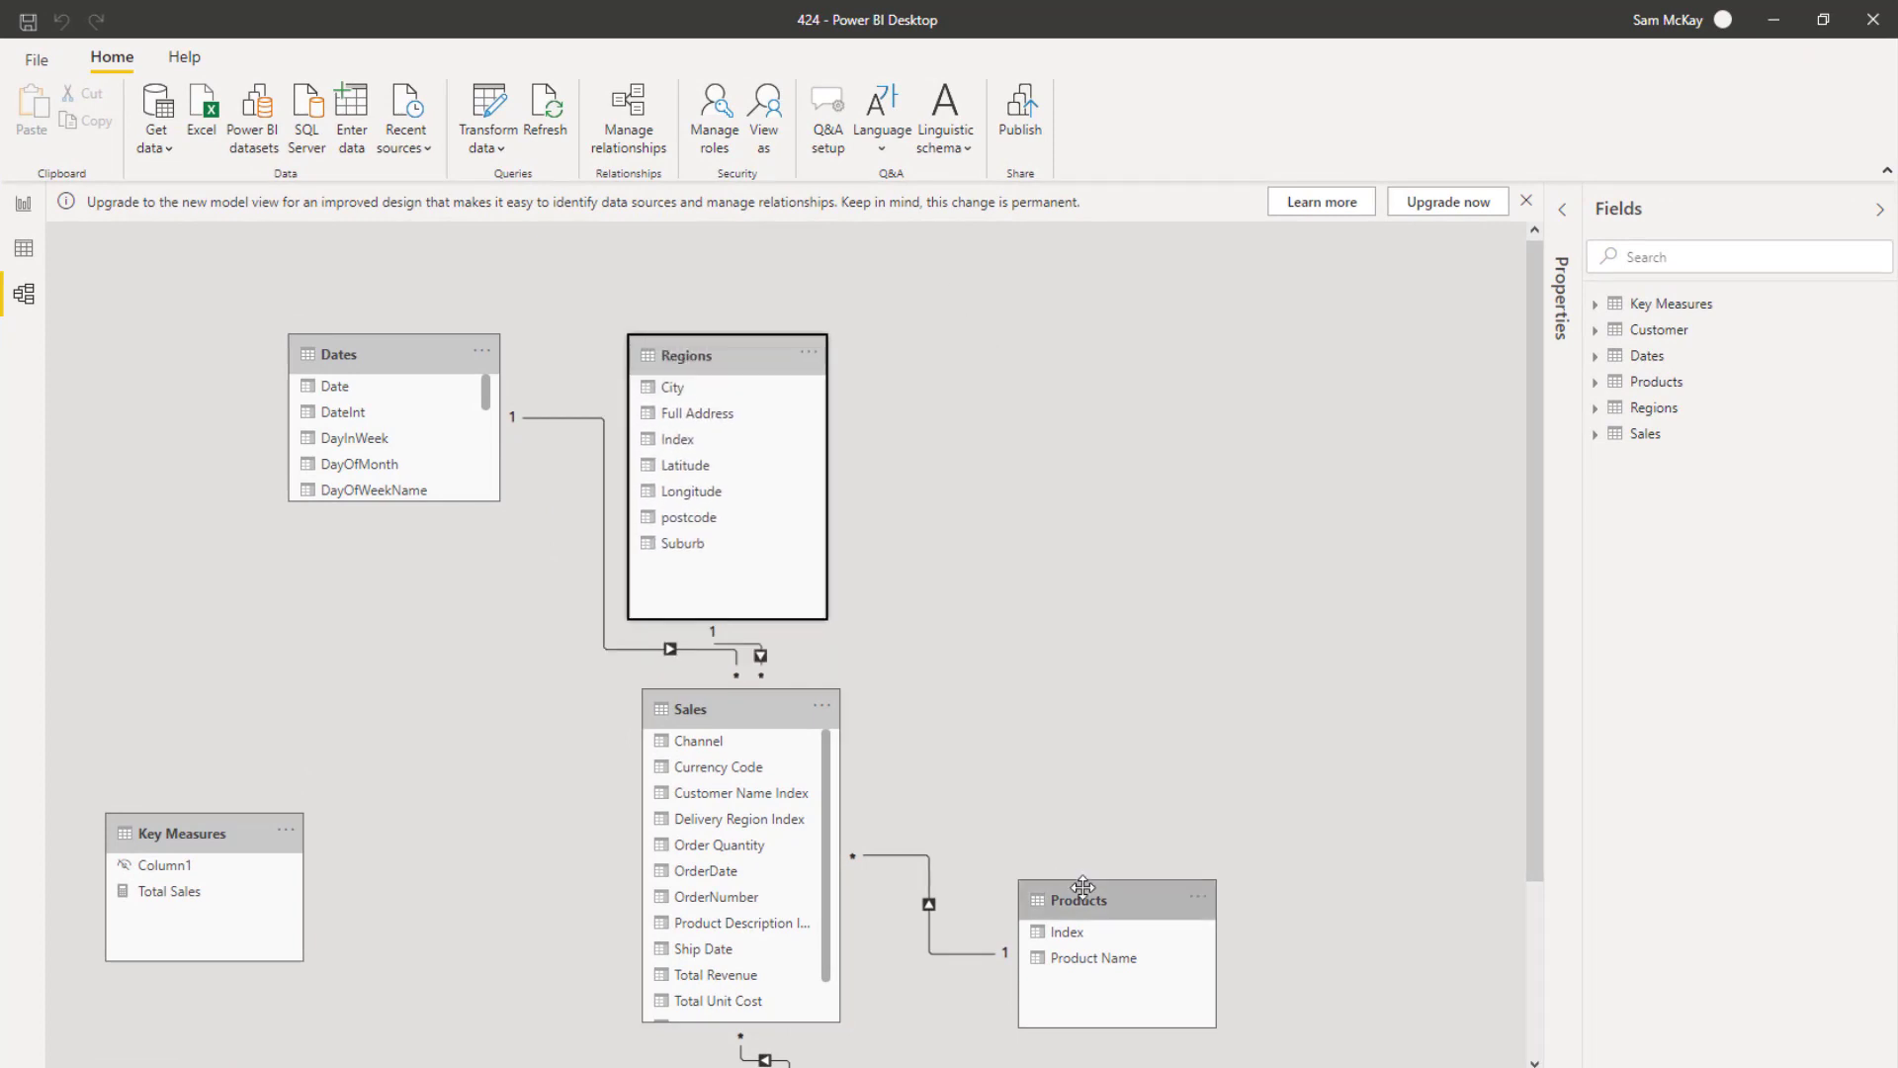
Bring Products and Customer up into the lookup-table row and shorten Regions
drag(1082, 886, 1058, 356)
scroll(1000, 543, down, 3)
drag(860, 940, 1283, 364)
scroll(1051, 723, up, 3)
drag(1101, 367, 1044, 367)
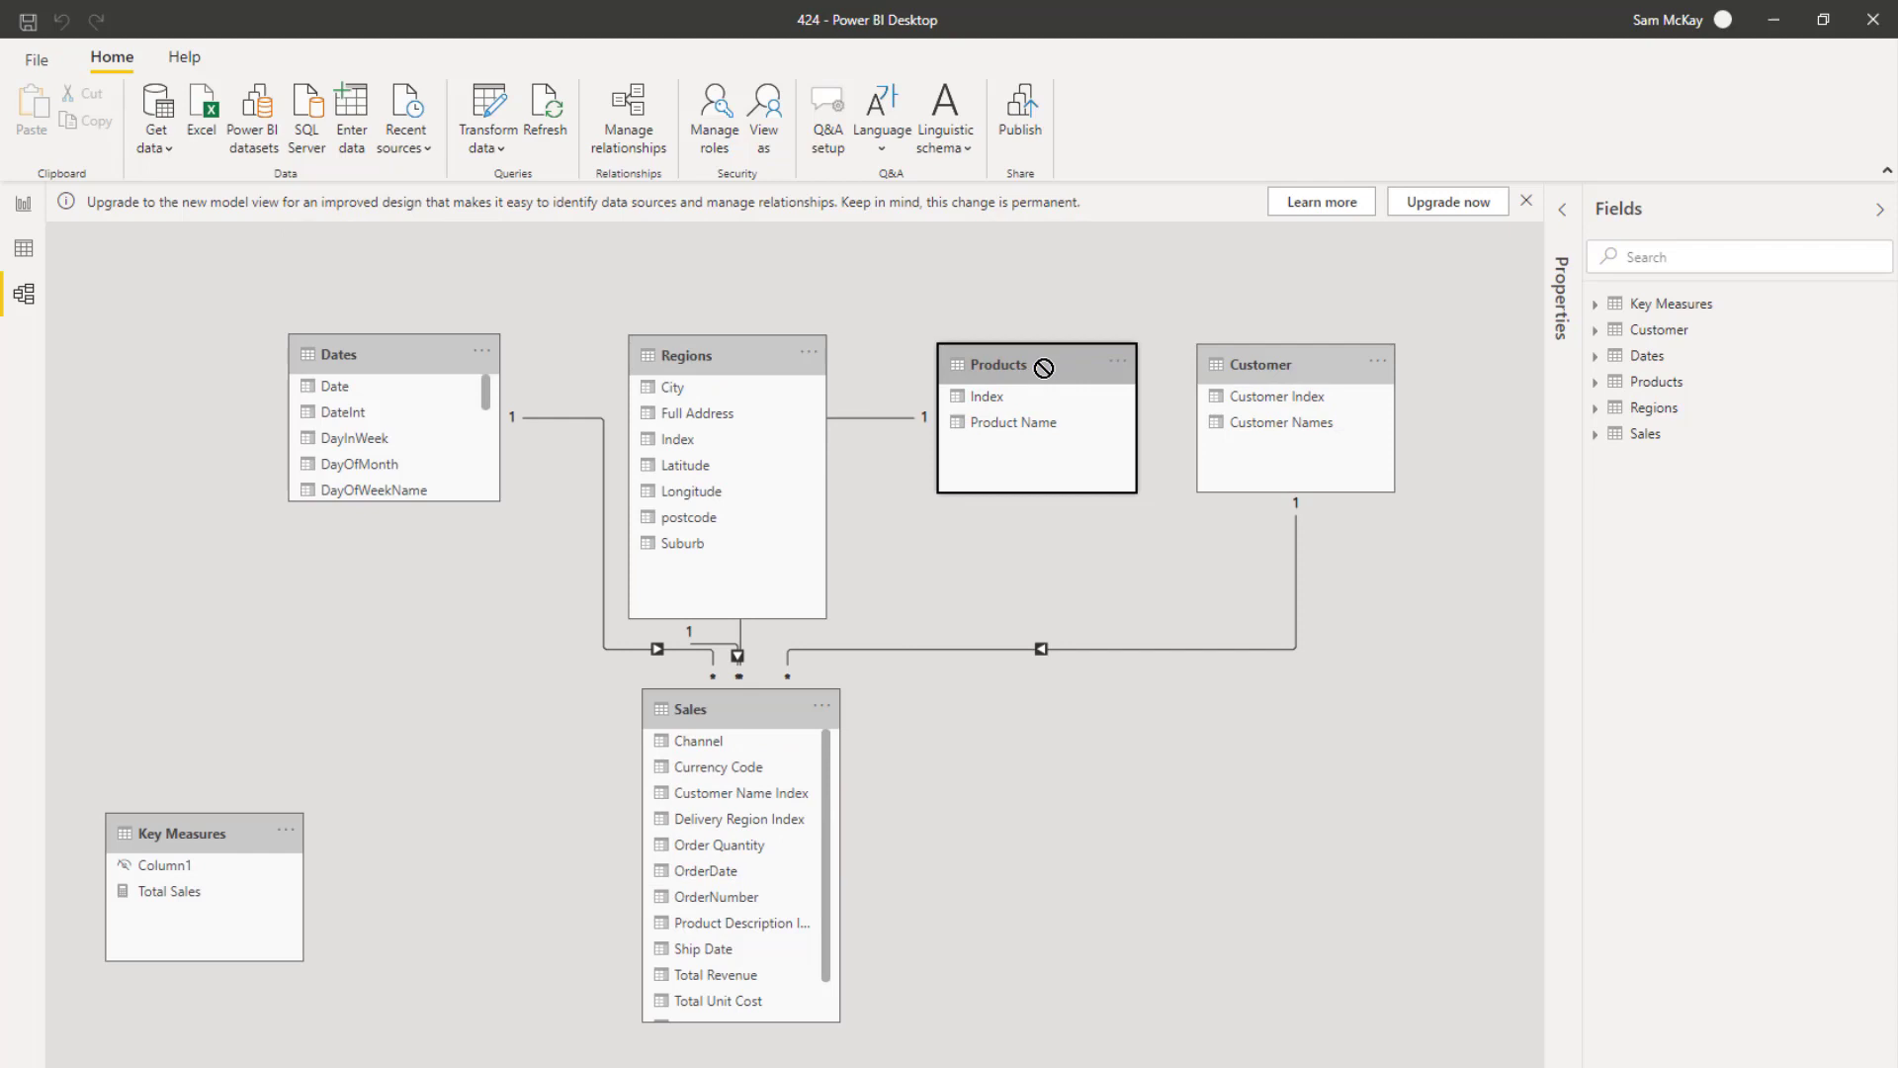
drag(725, 360, 715, 360)
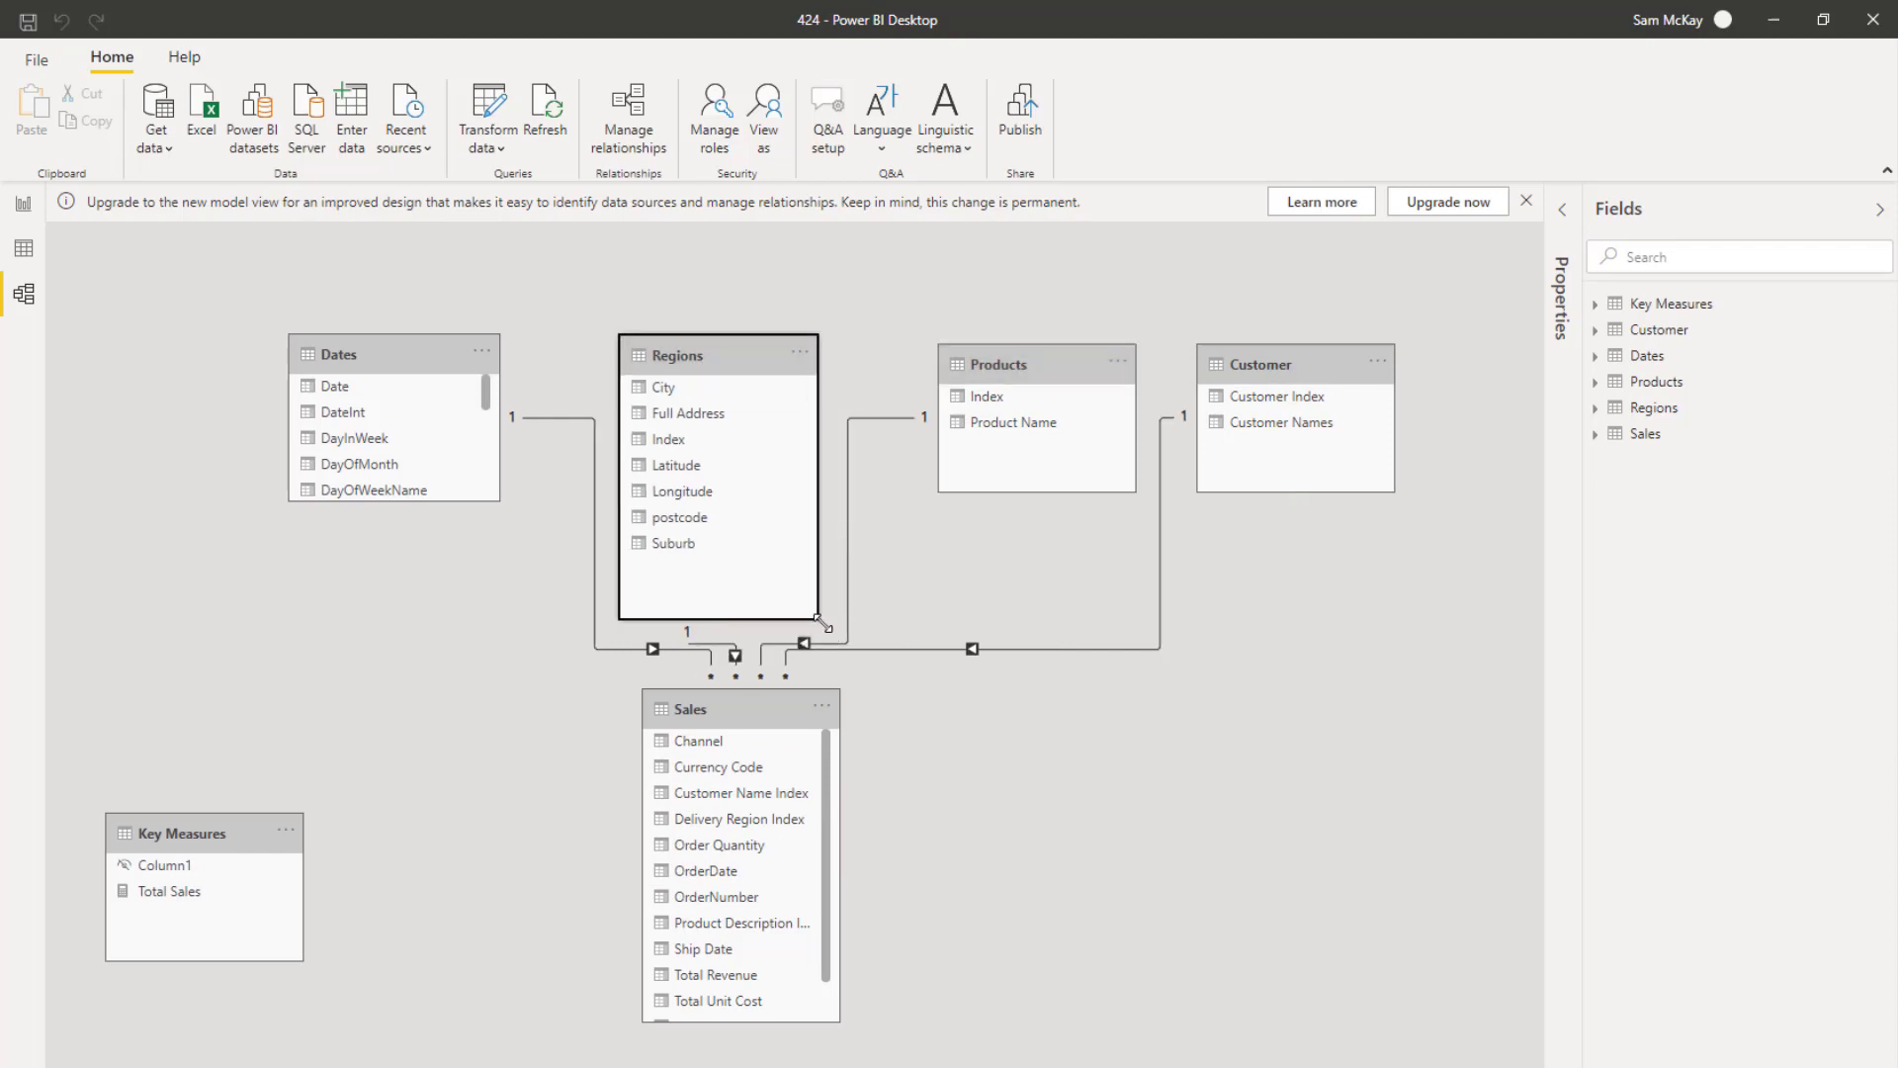
drag(821, 621, 821, 495)
Align Products, Customer and Dates in the row, and centre and shorten Sales beneath them
click(1049, 364)
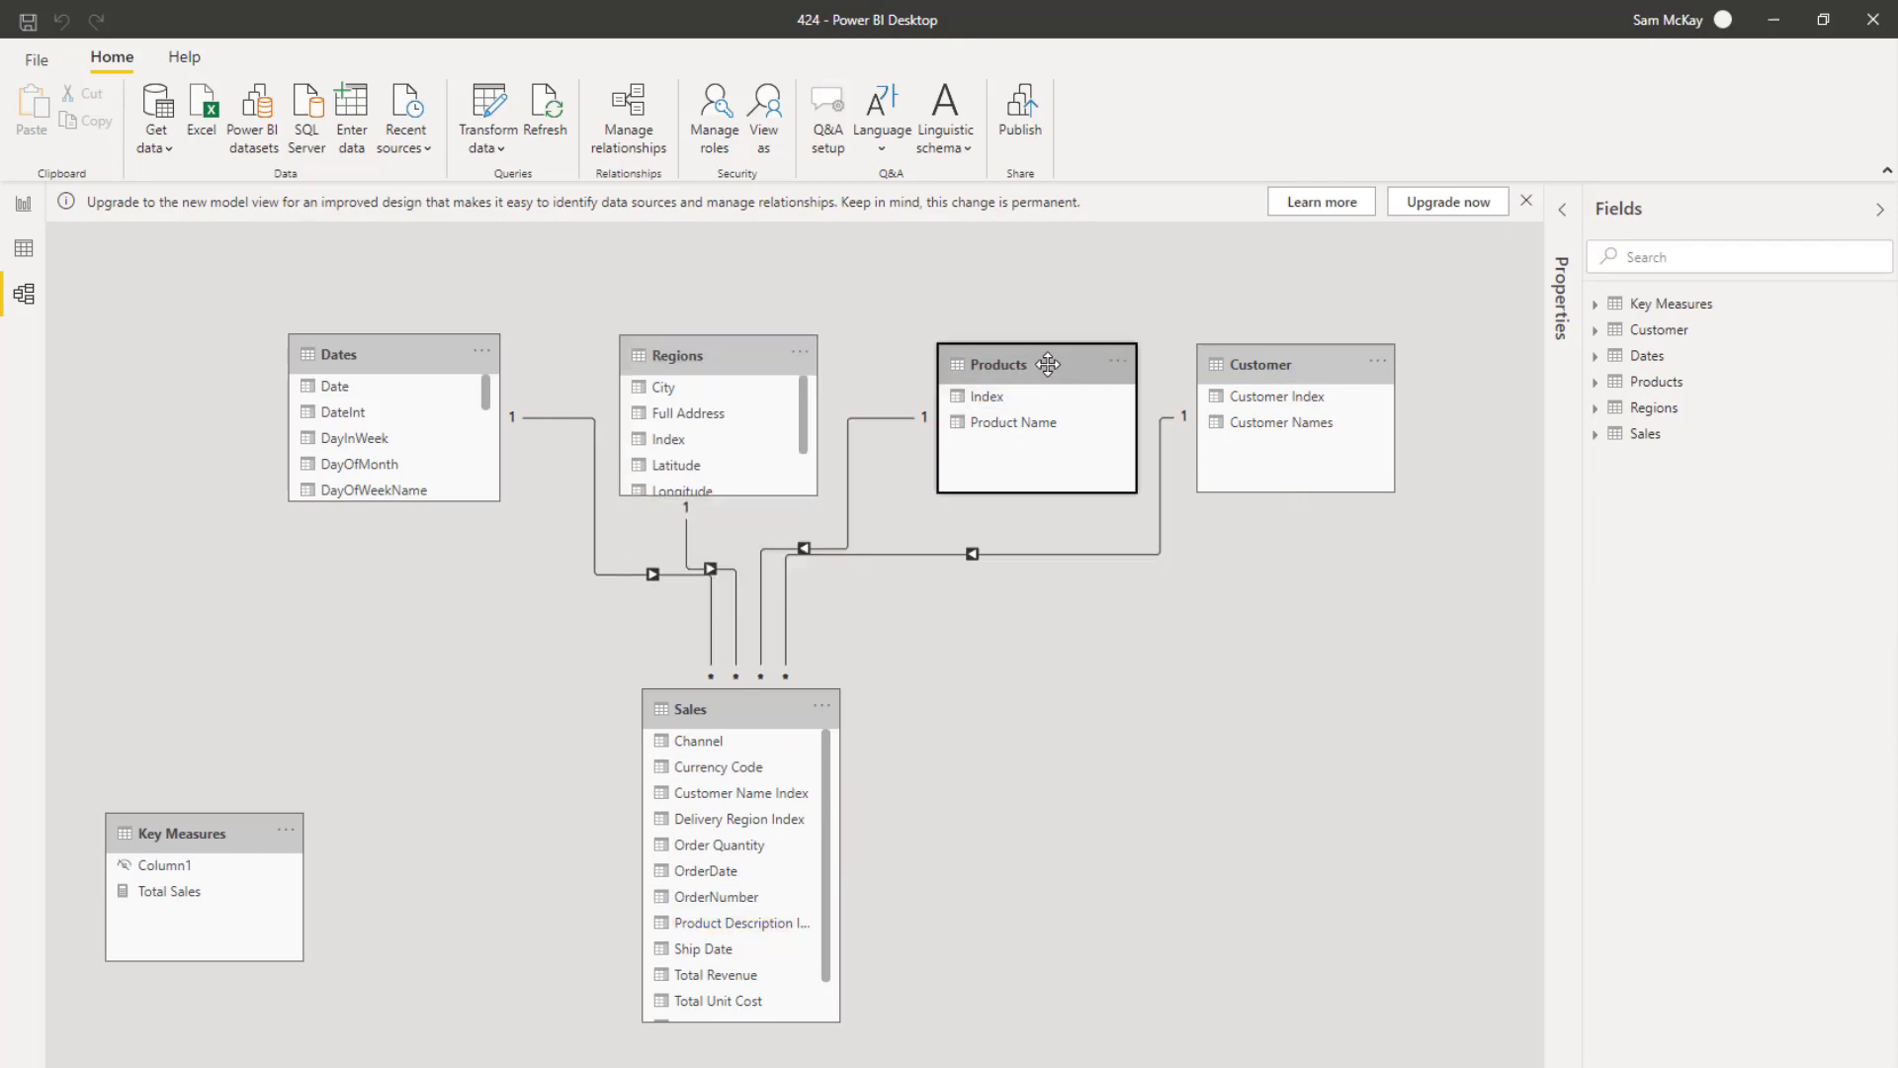
drag(1048, 364, 1033, 358)
drag(1266, 366, 1278, 363)
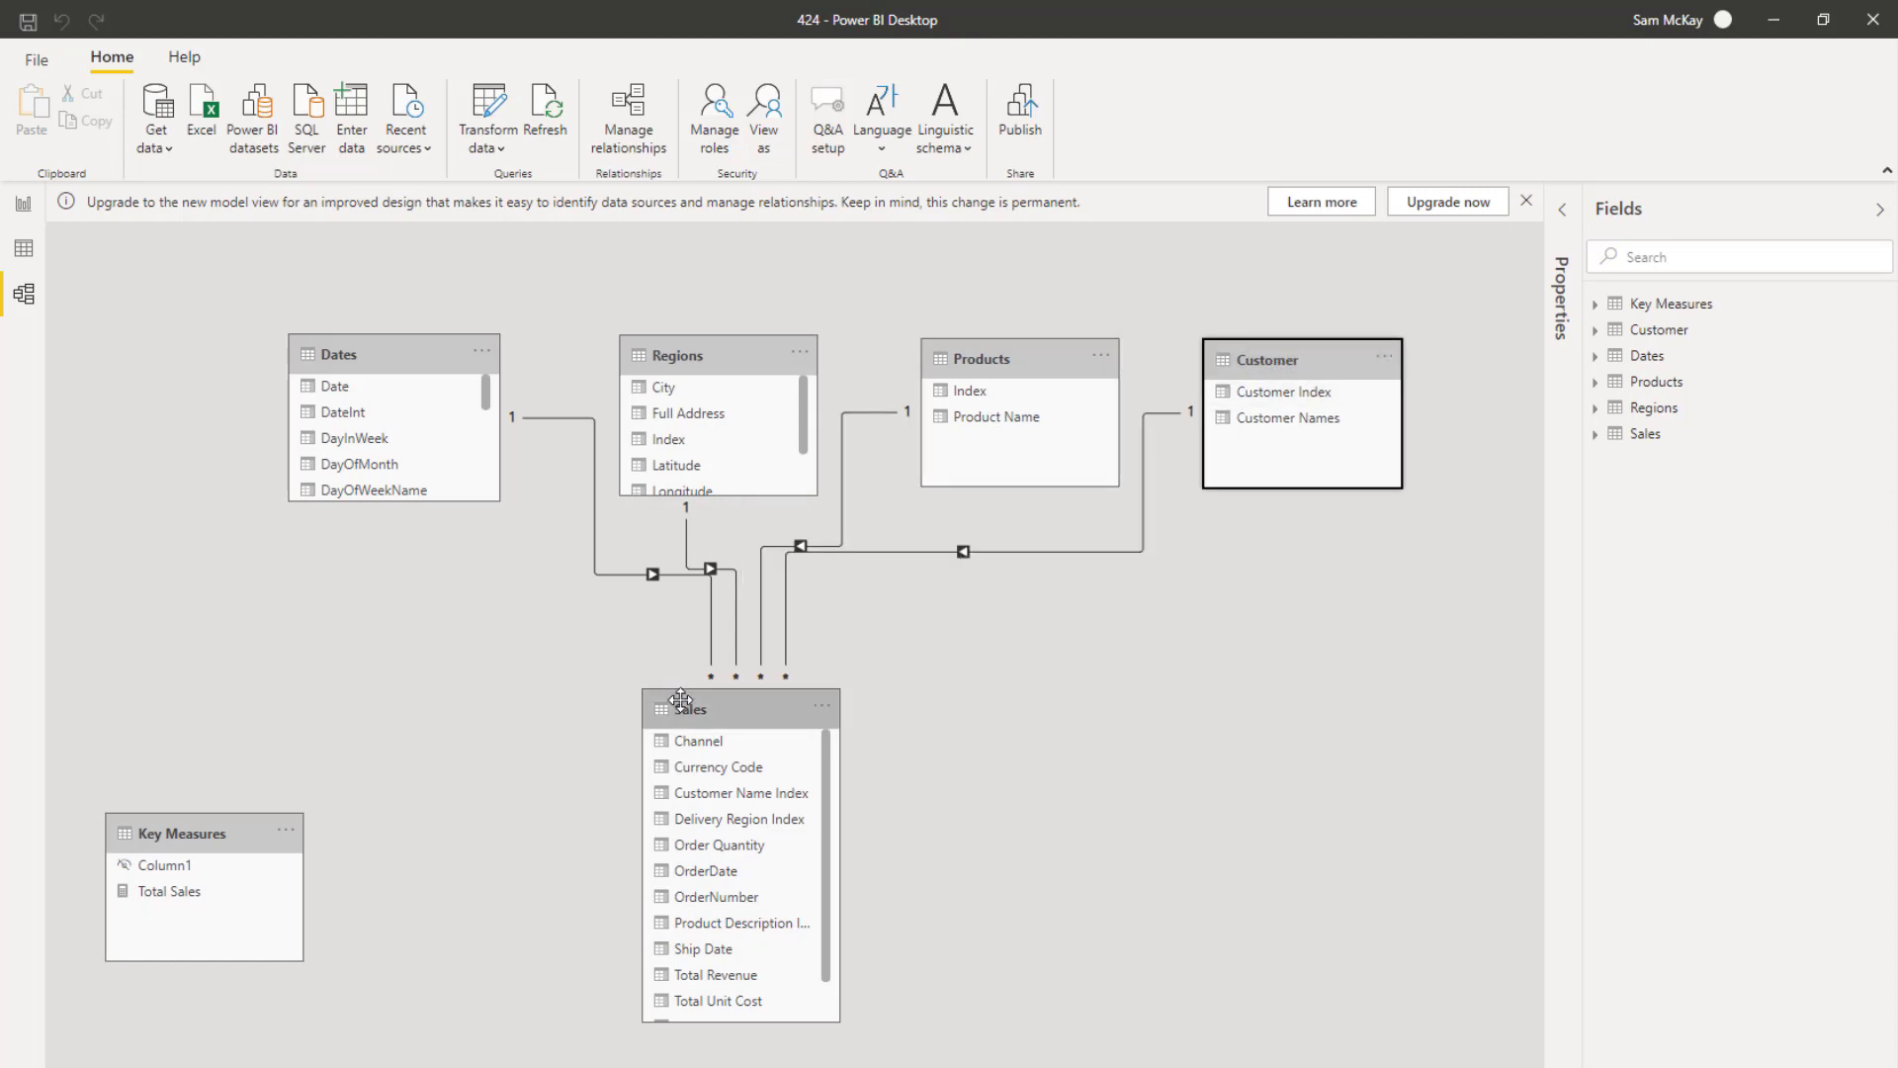
drag(681, 701, 802, 677)
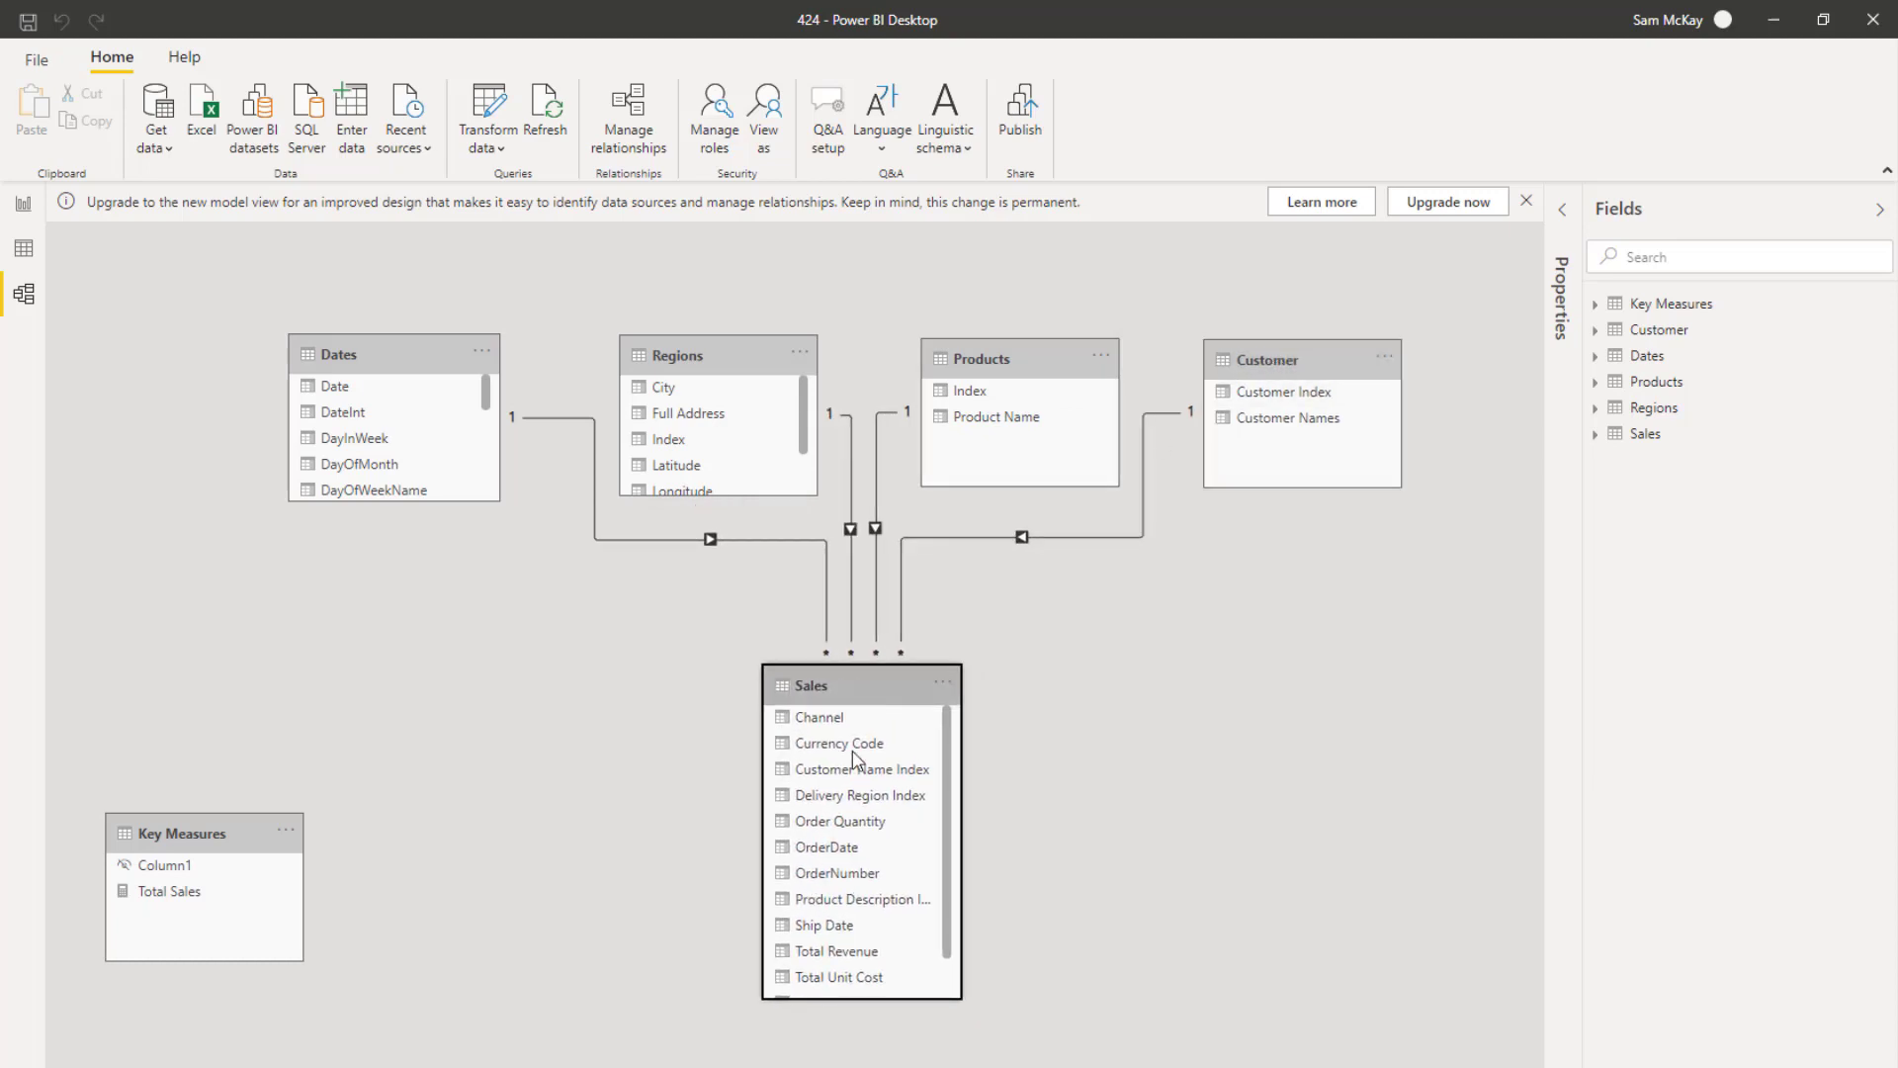
drag(966, 1000, 964, 916)
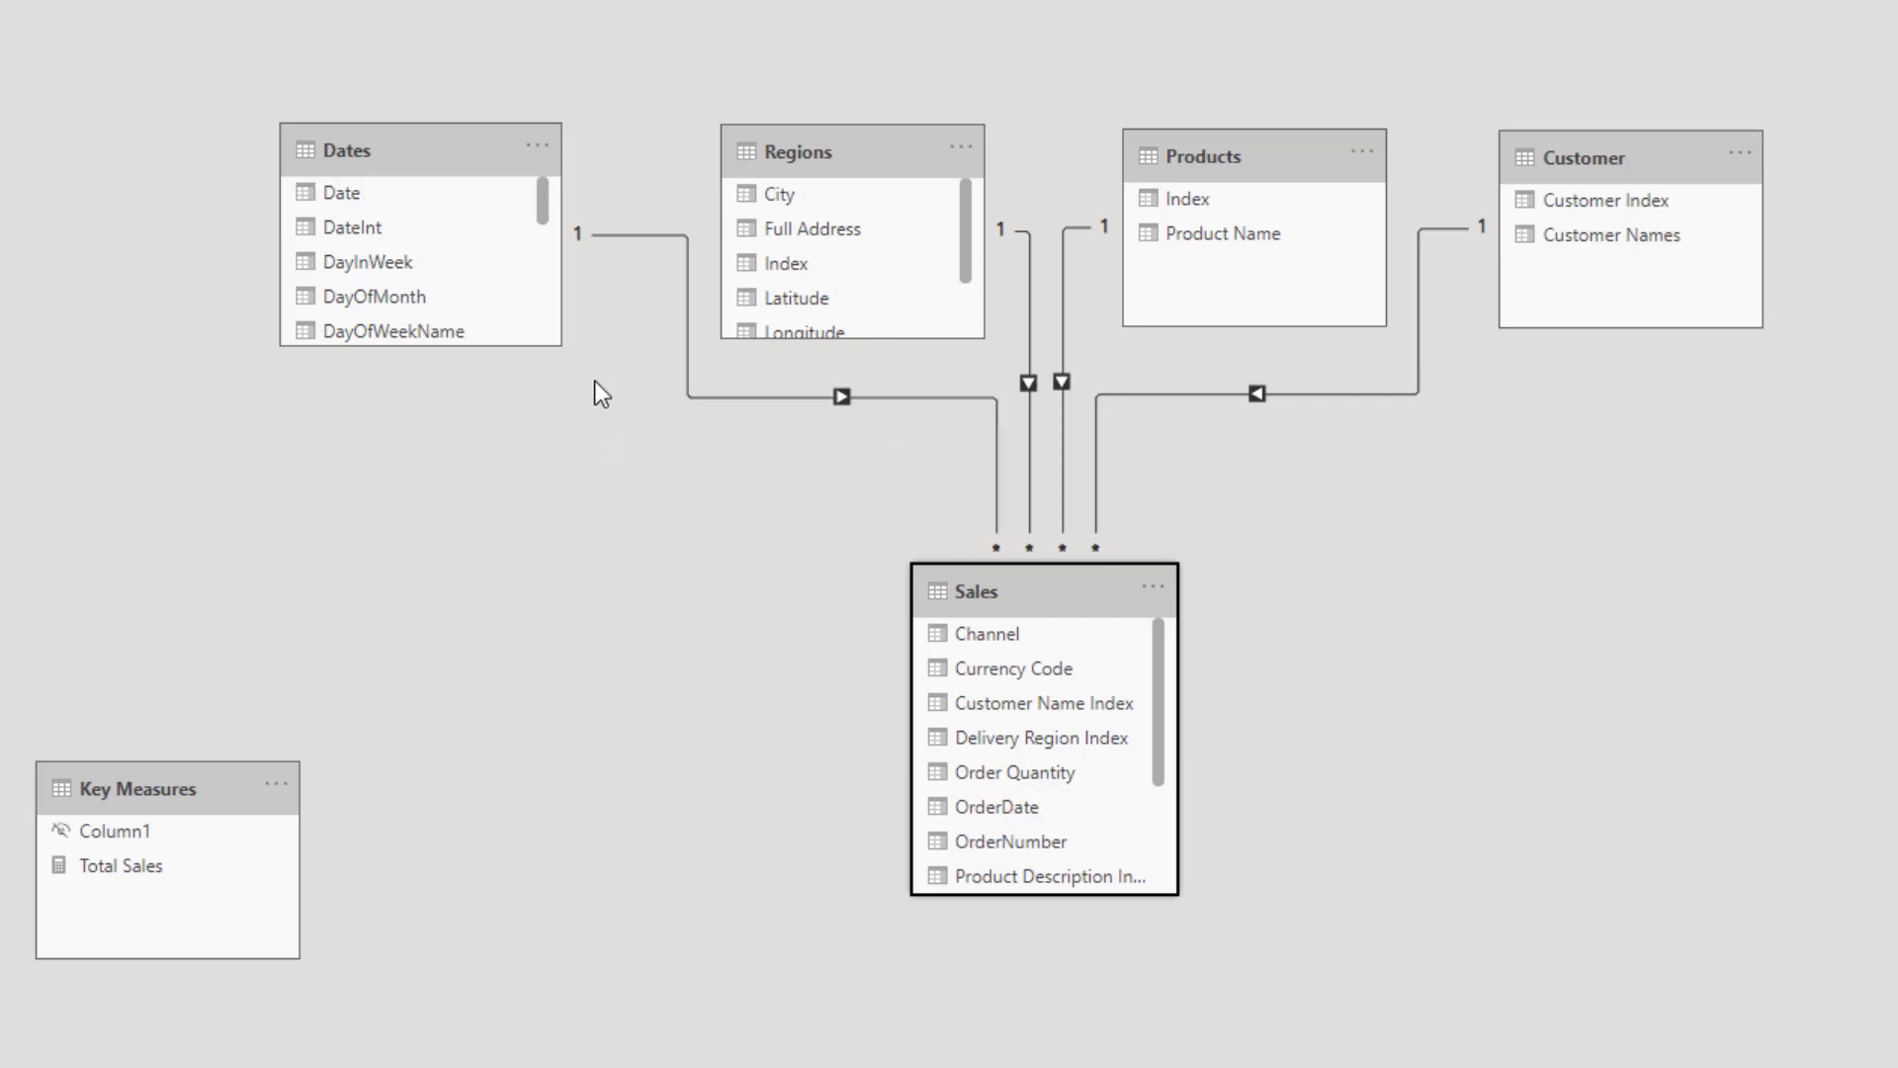
drag(375, 148, 391, 147)
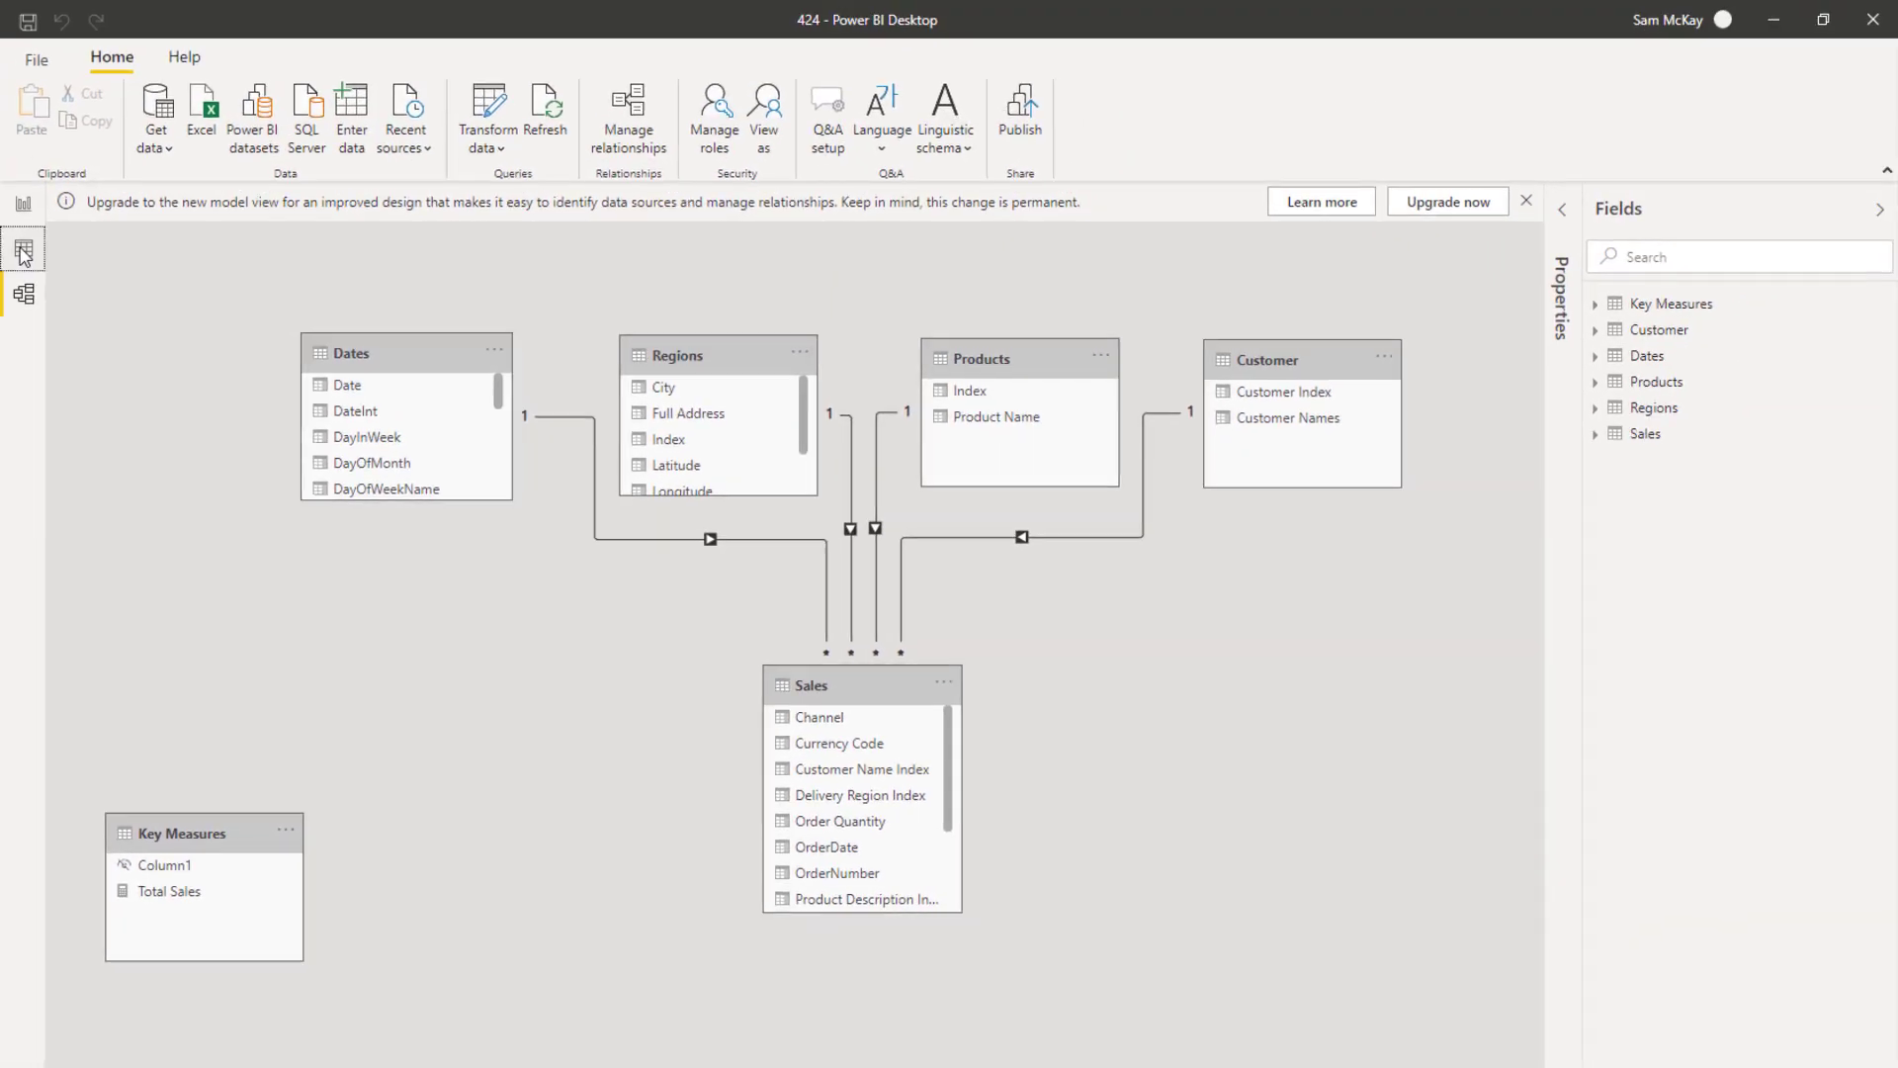
Show the Sales table's rows in Data view and select its Total Revenue column
click(23, 248)
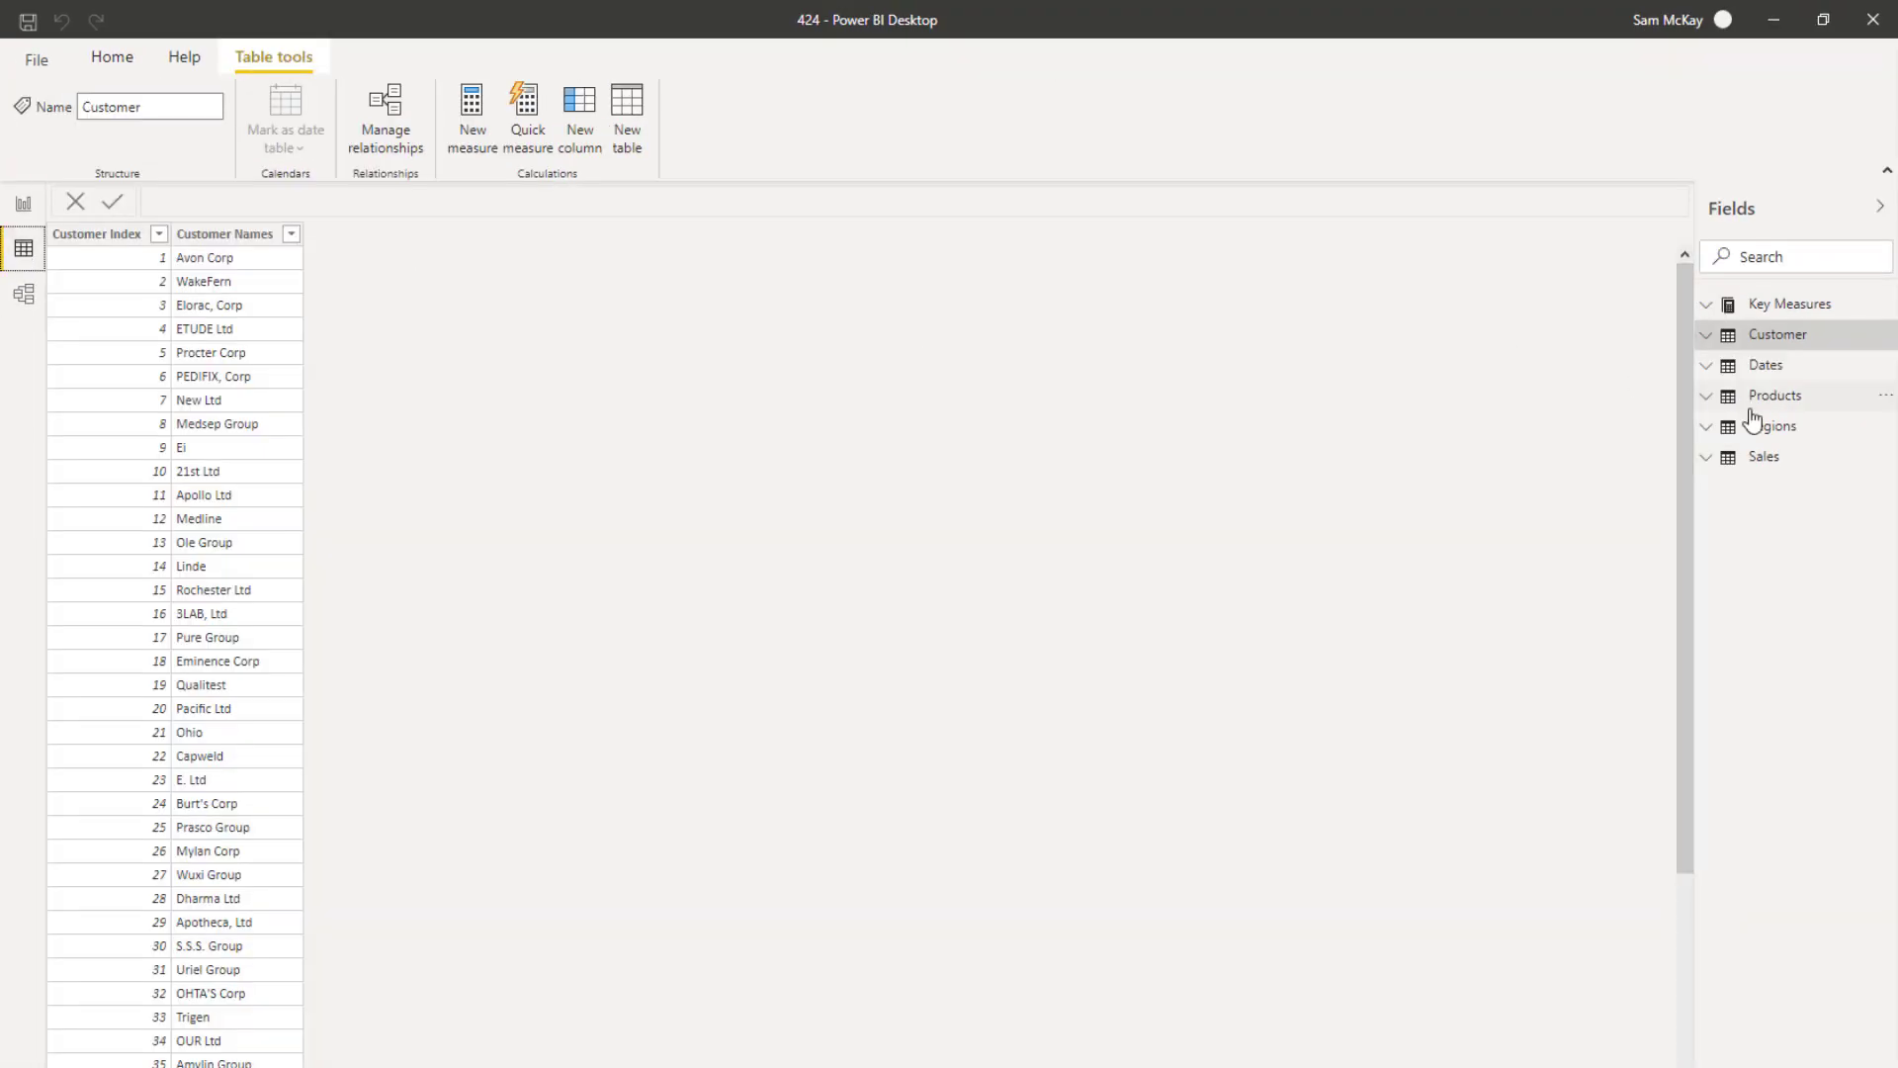
click(1764, 455)
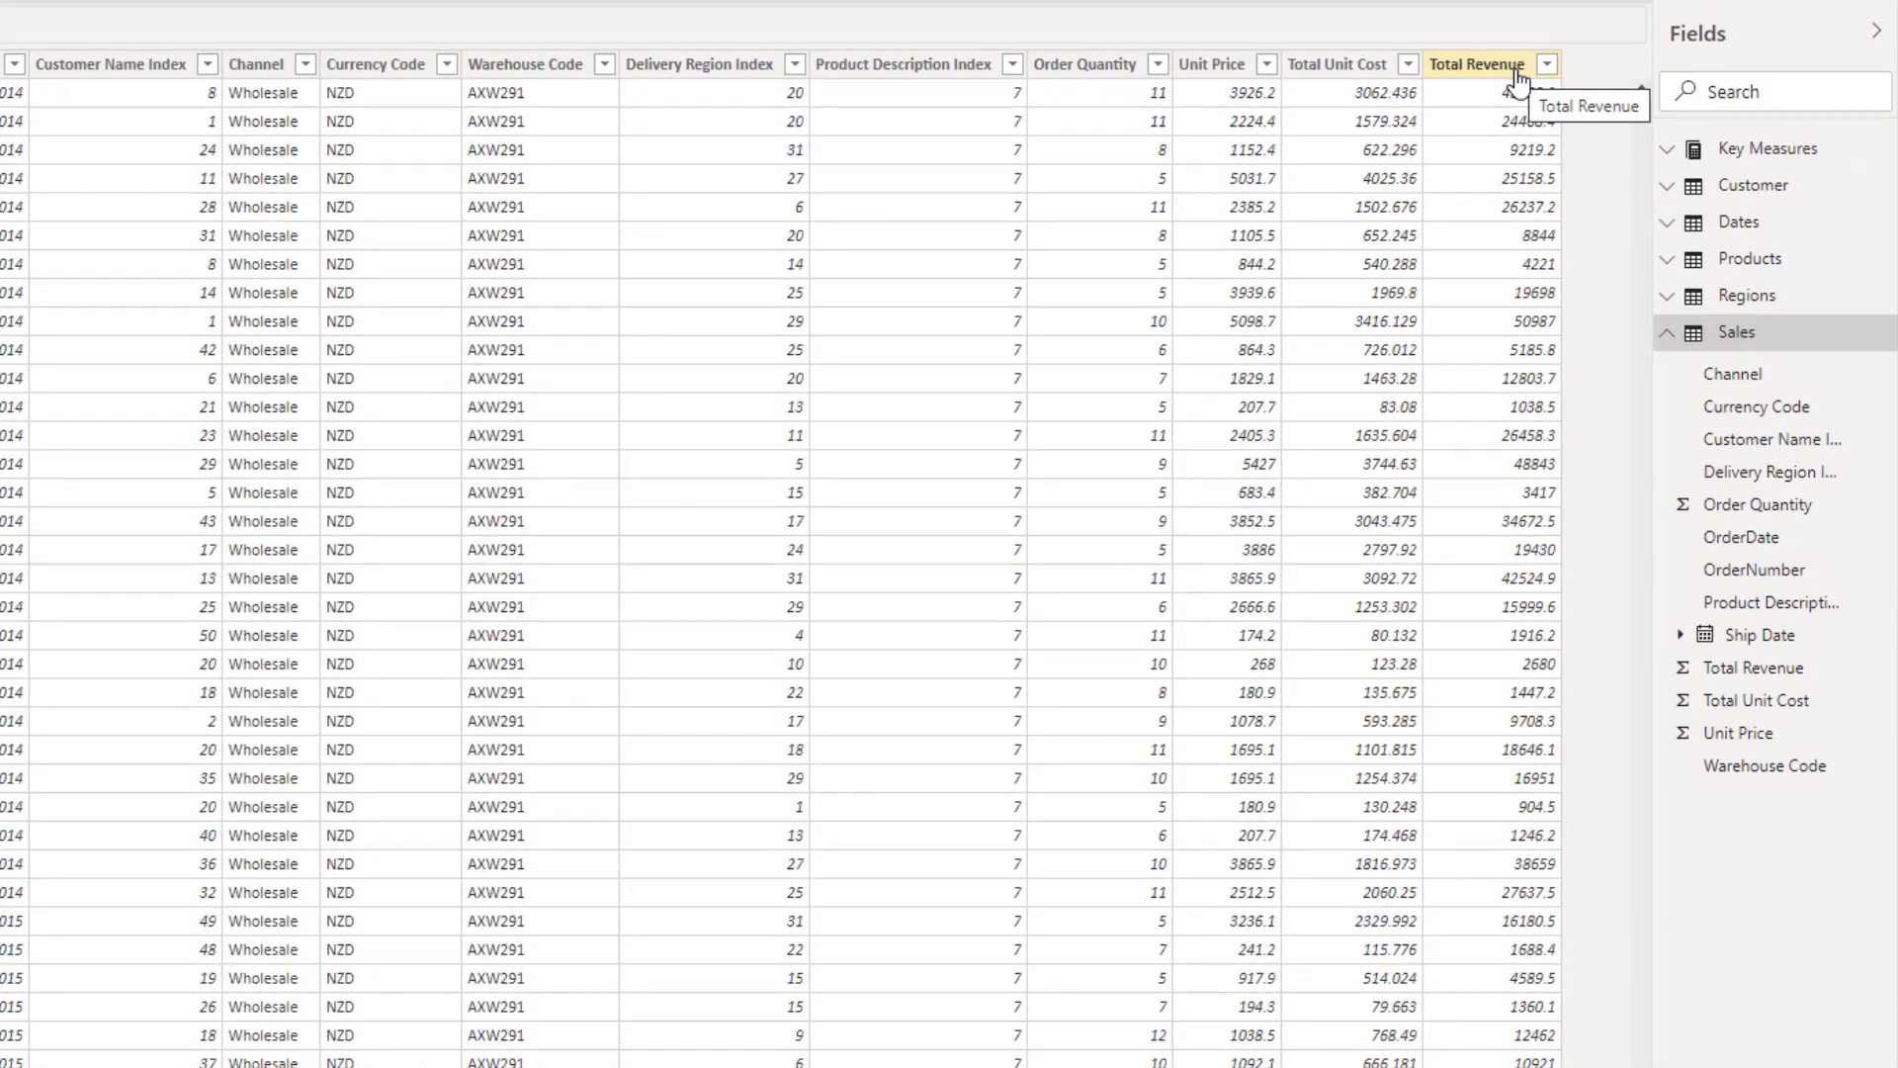
click(1483, 63)
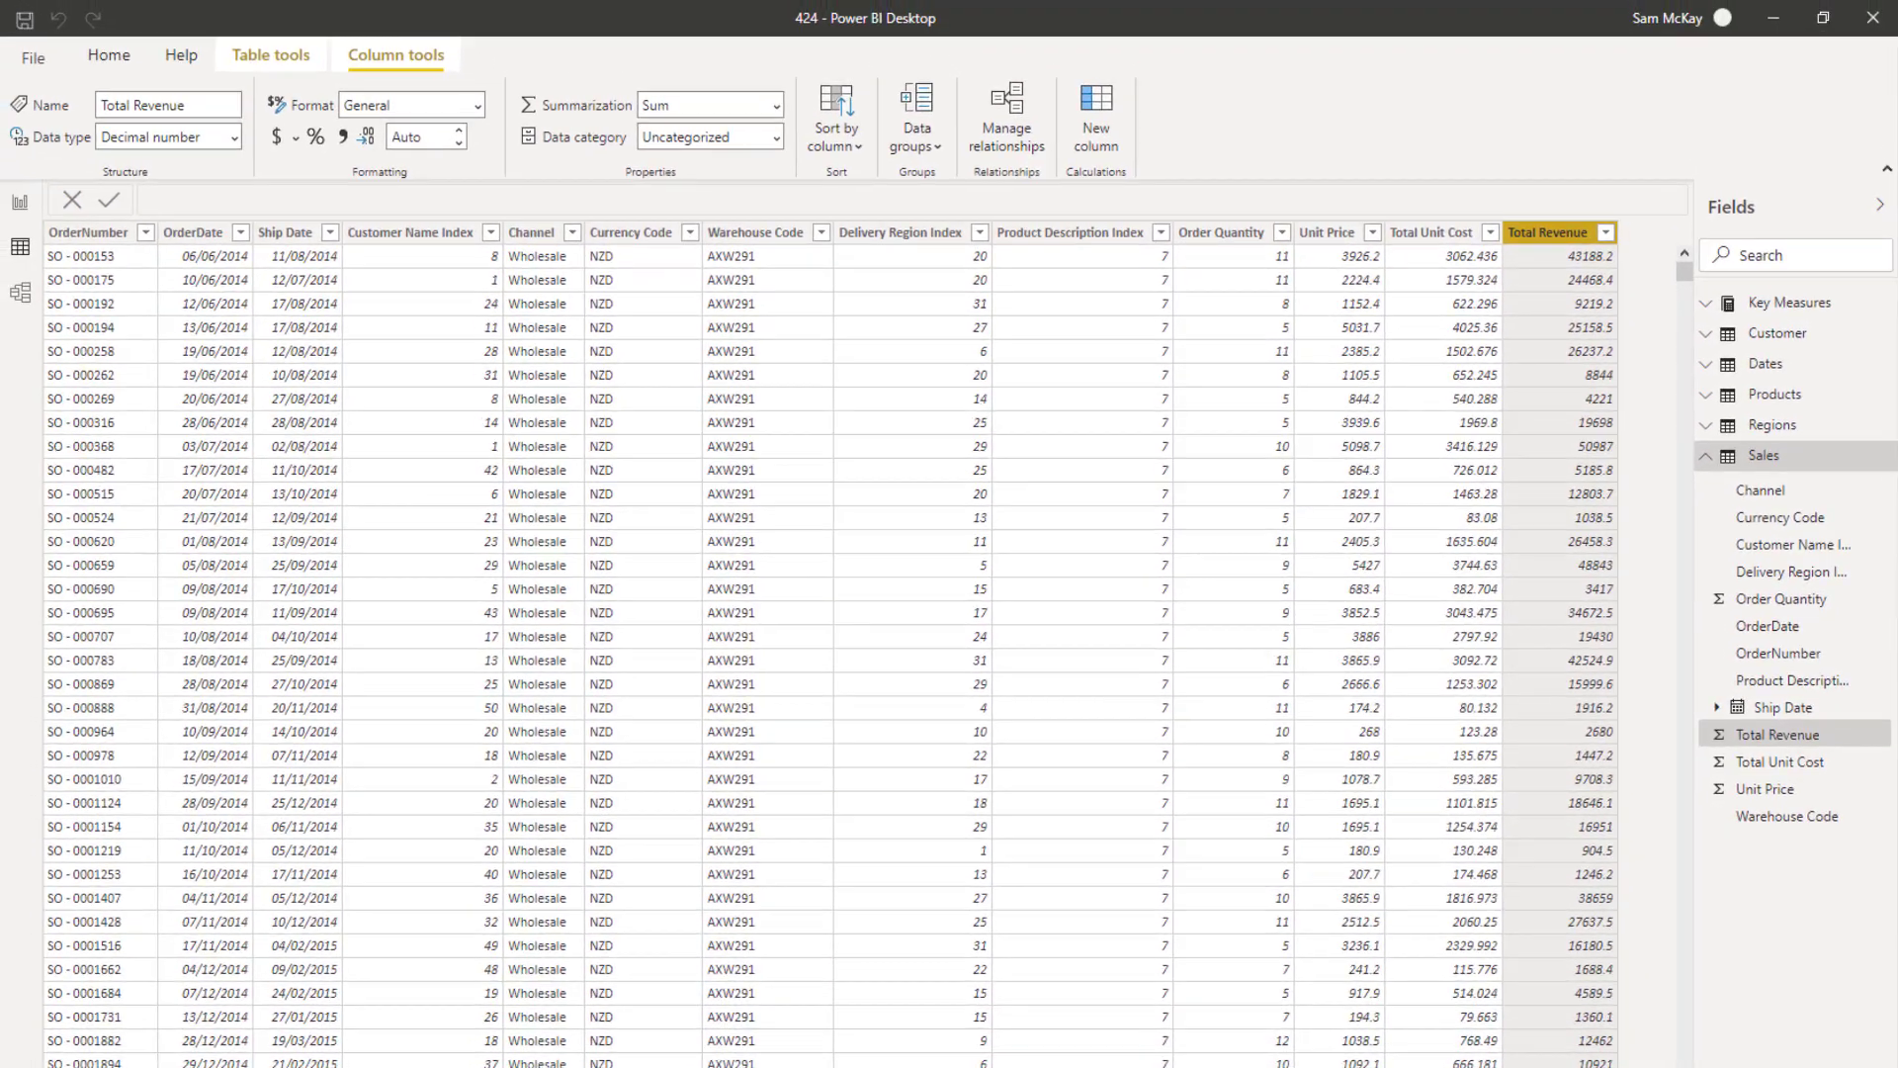
Move the date table visual right on the report page and enlarge it slightly
click(21, 209)
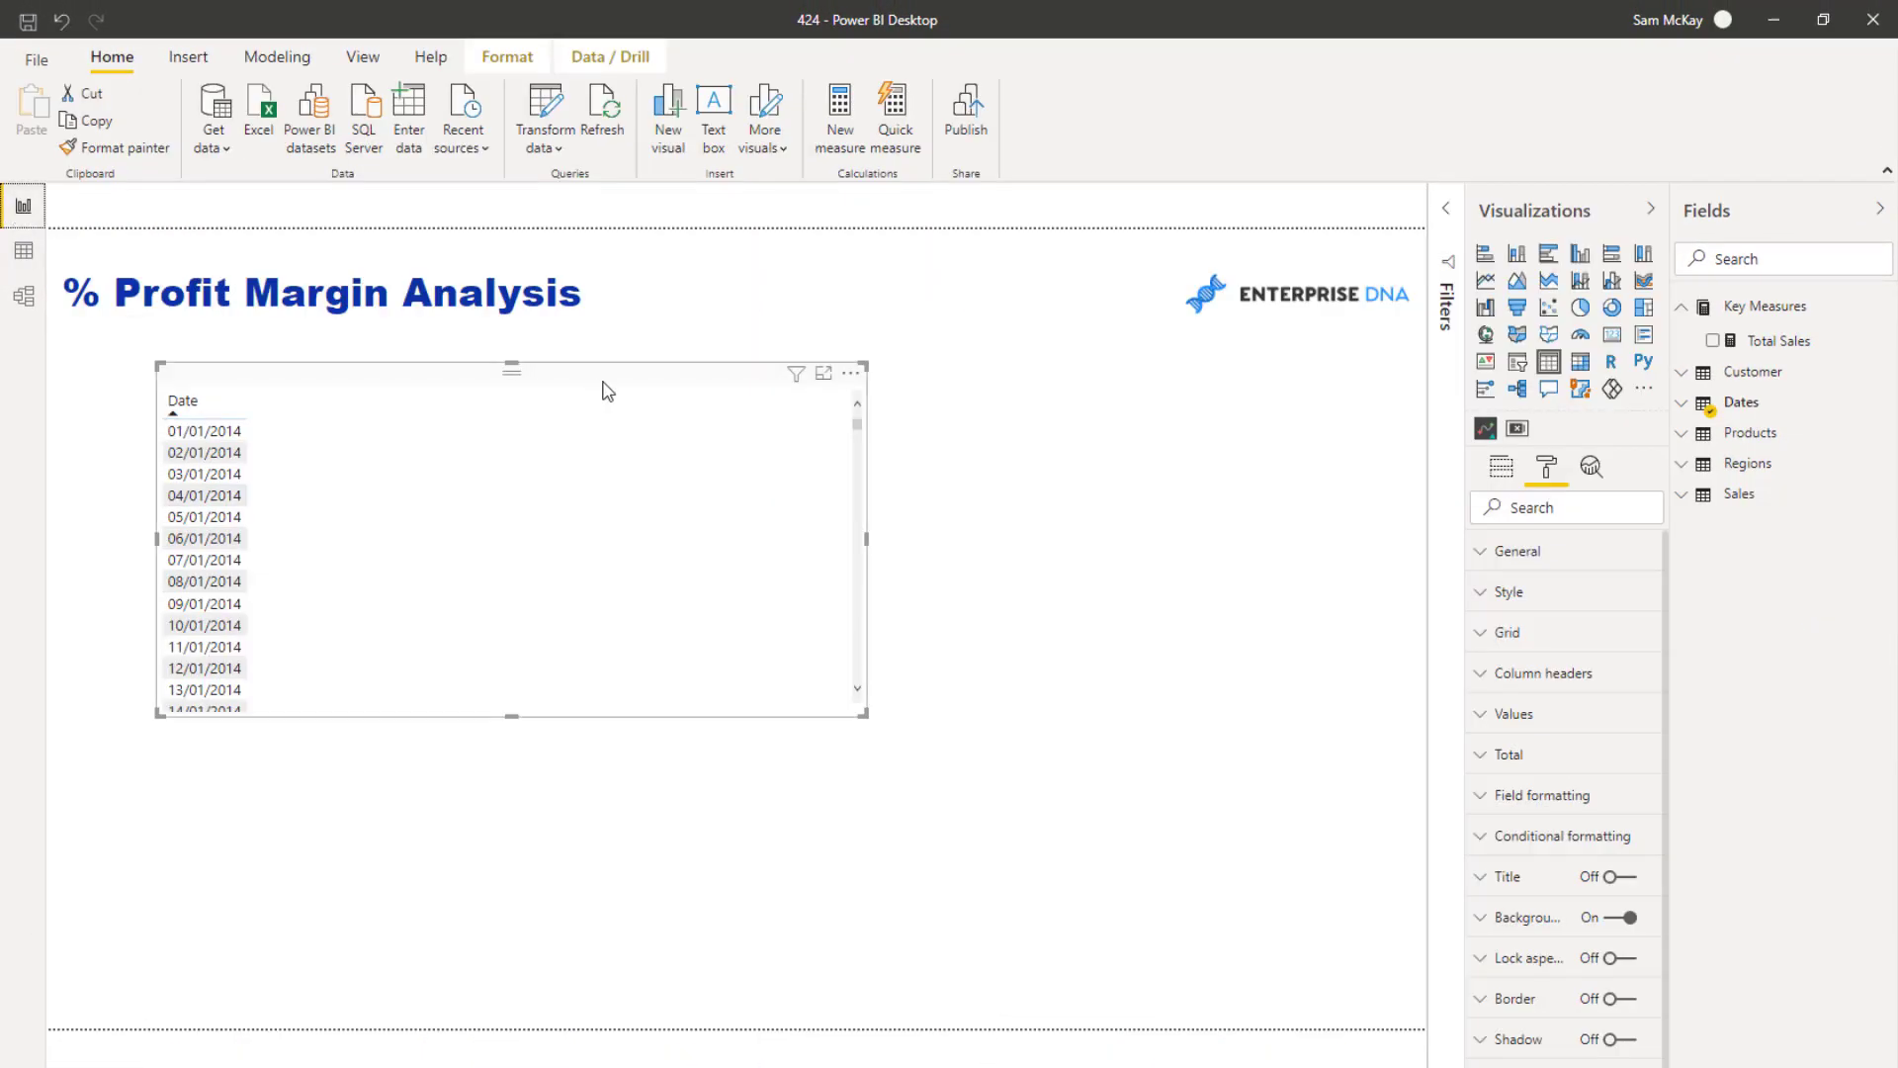
drag(601, 393, 659, 392)
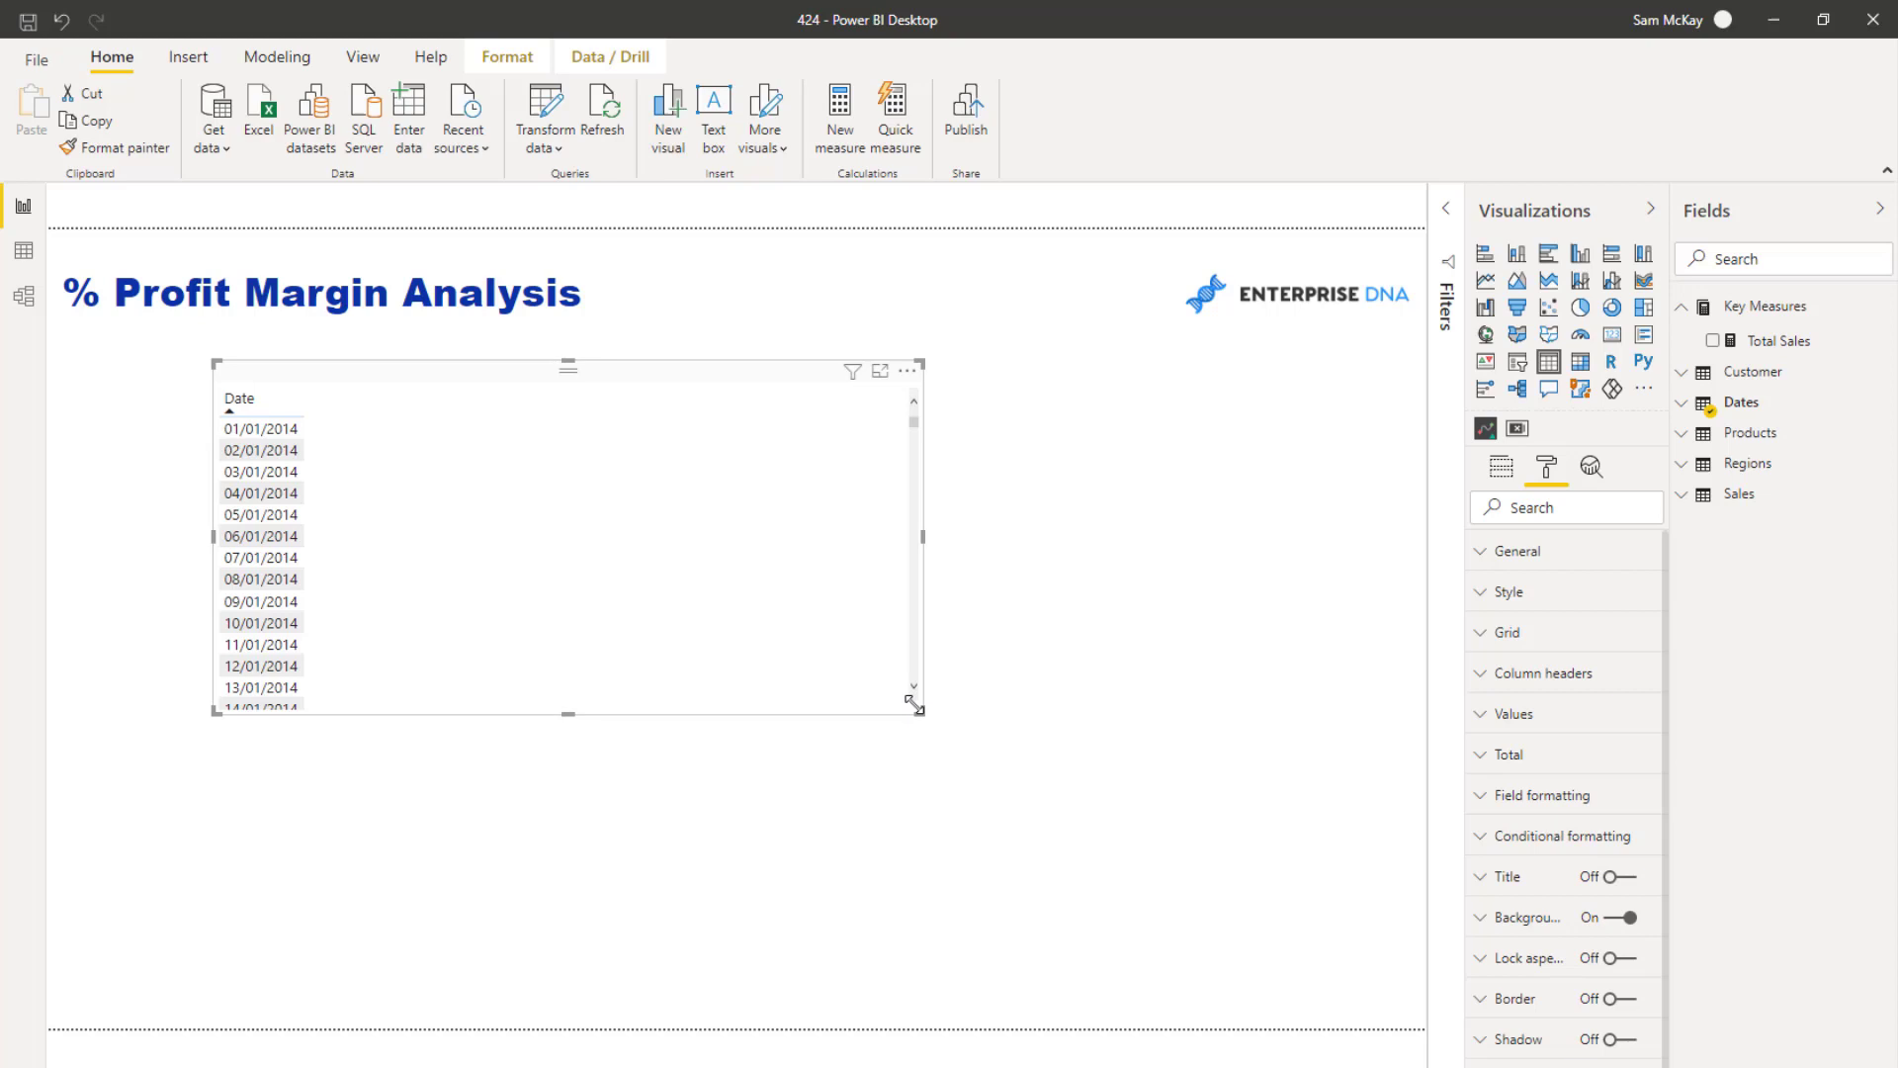
drag(911, 703, 941, 721)
Check the Total Sales formula, SUM(Sales[Total Revenue]), and add Total Sales to the date table
click(1752, 346)
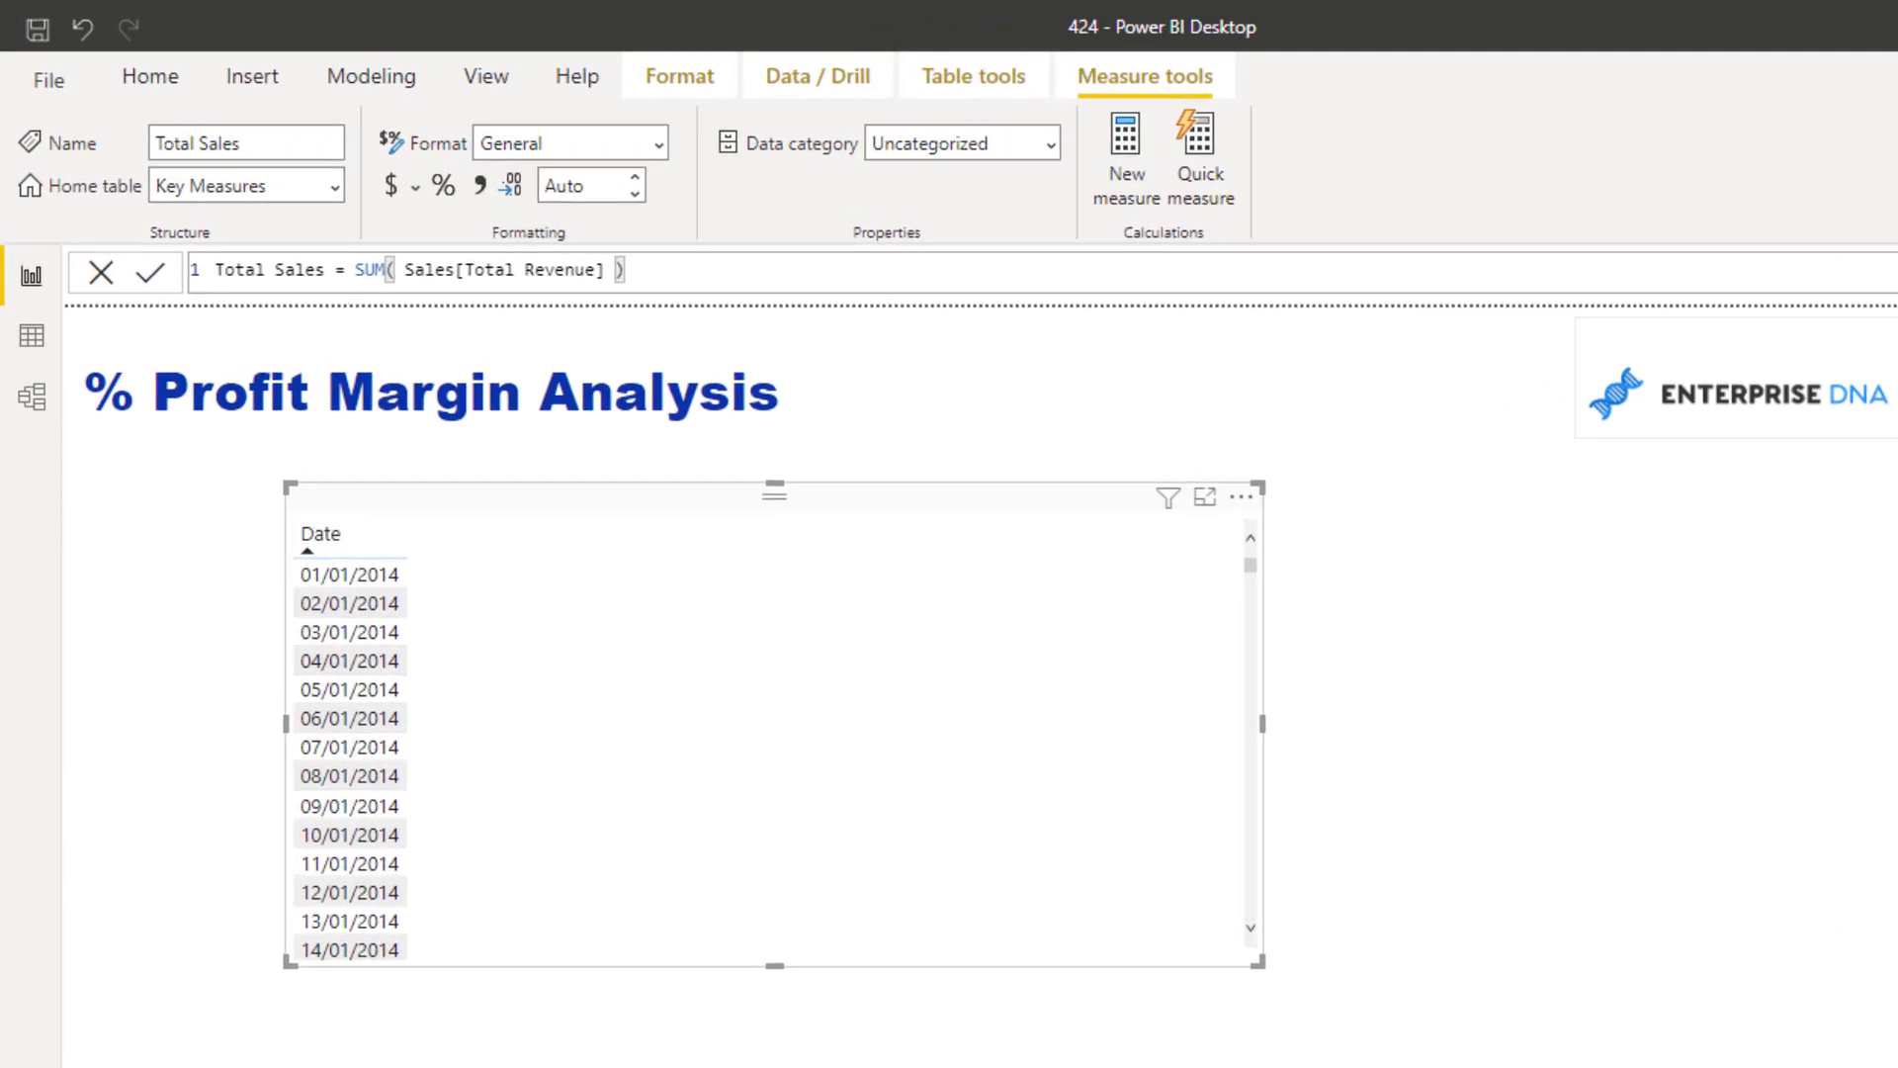
drag(445, 269, 615, 269)
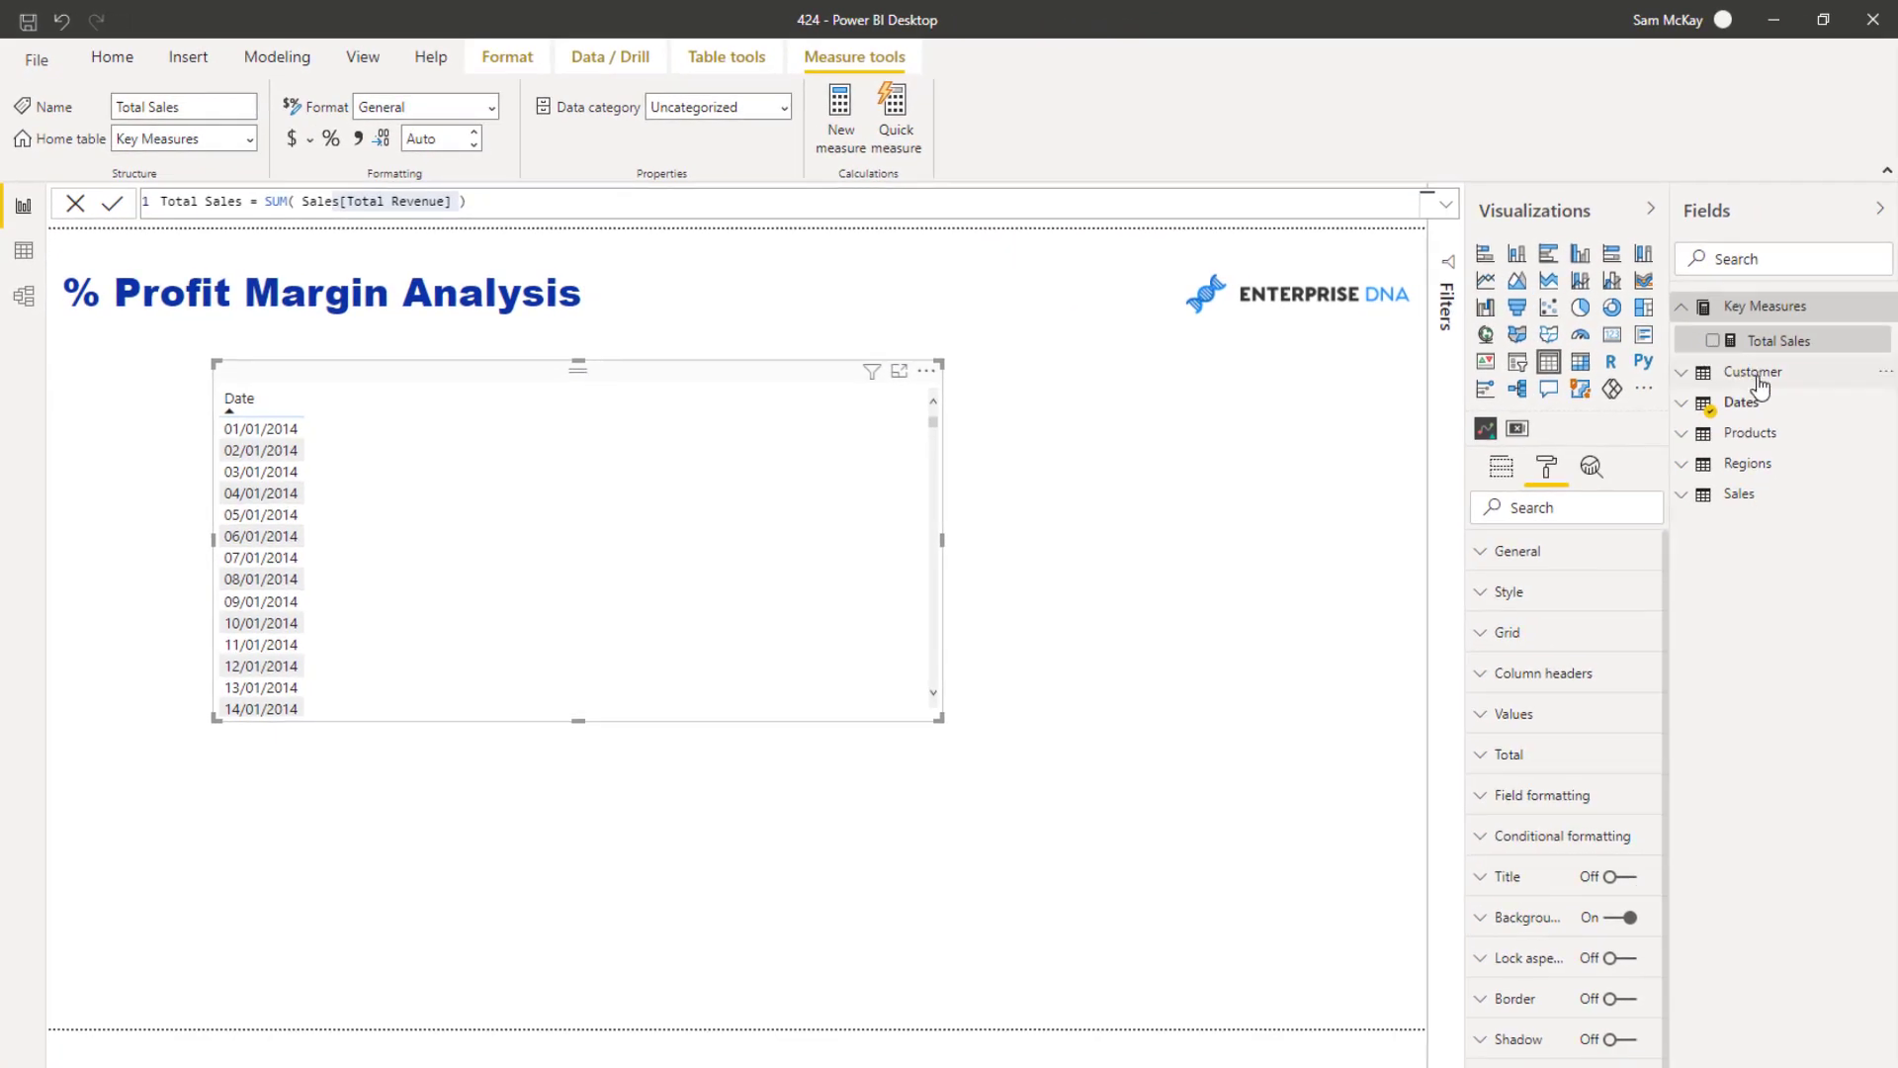
click(1755, 374)
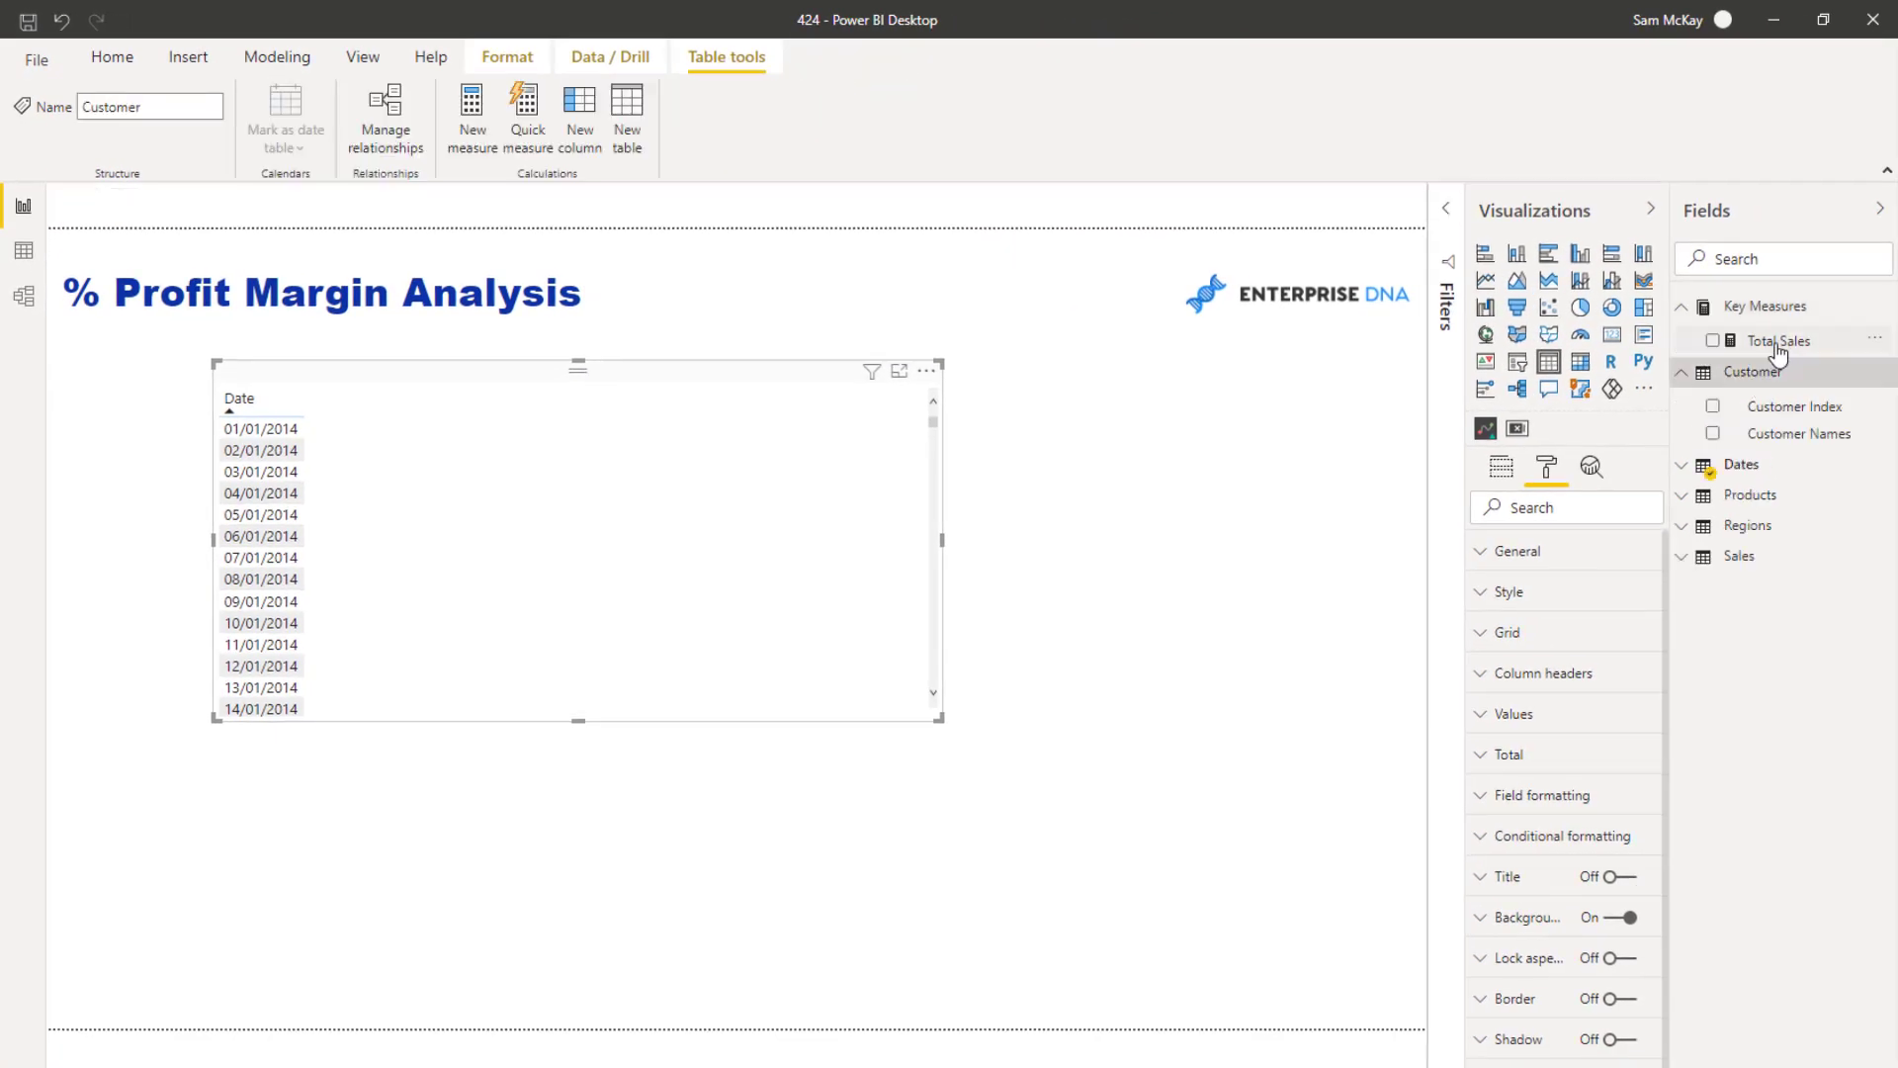
click(1780, 341)
drag(1780, 341, 491, 538)
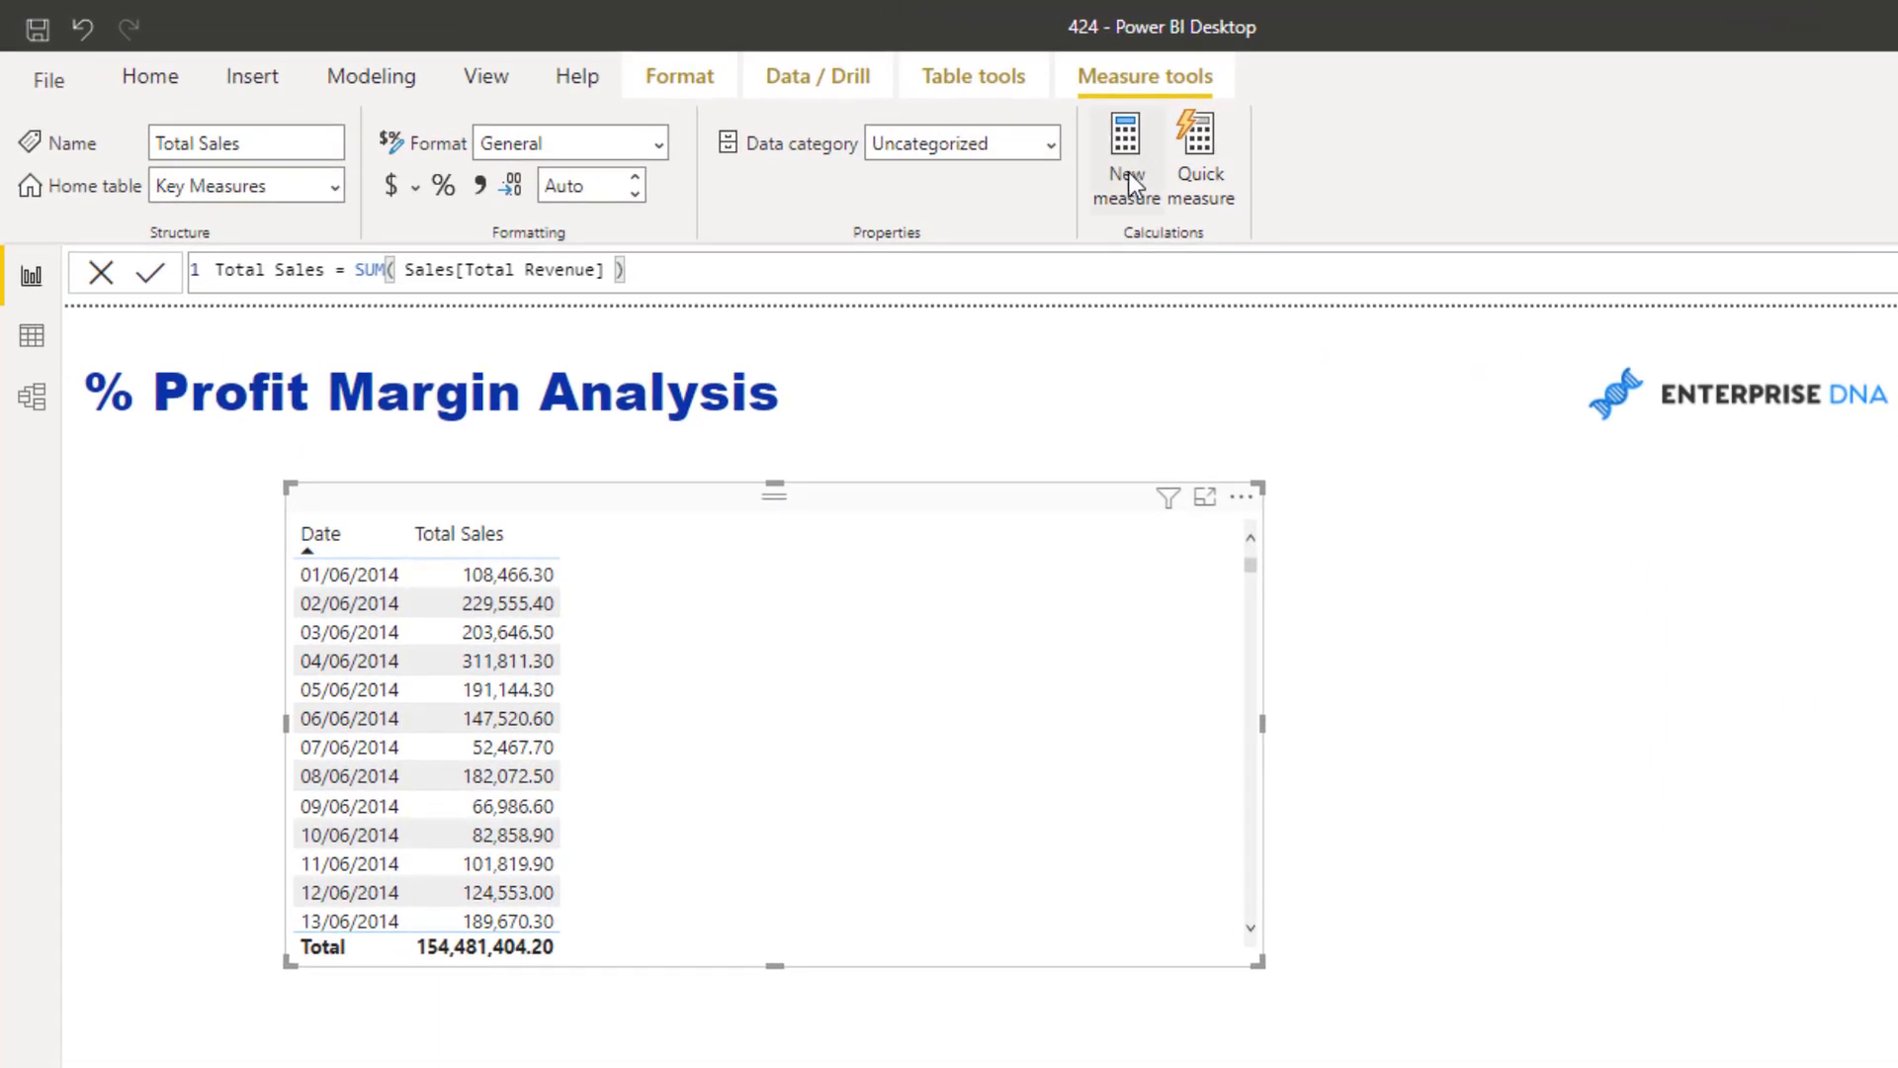
Create the measure Total Costs = SUMX(Sales, Sales[Order Quantity] * Sales[Total Unit Cost])
click(1130, 172)
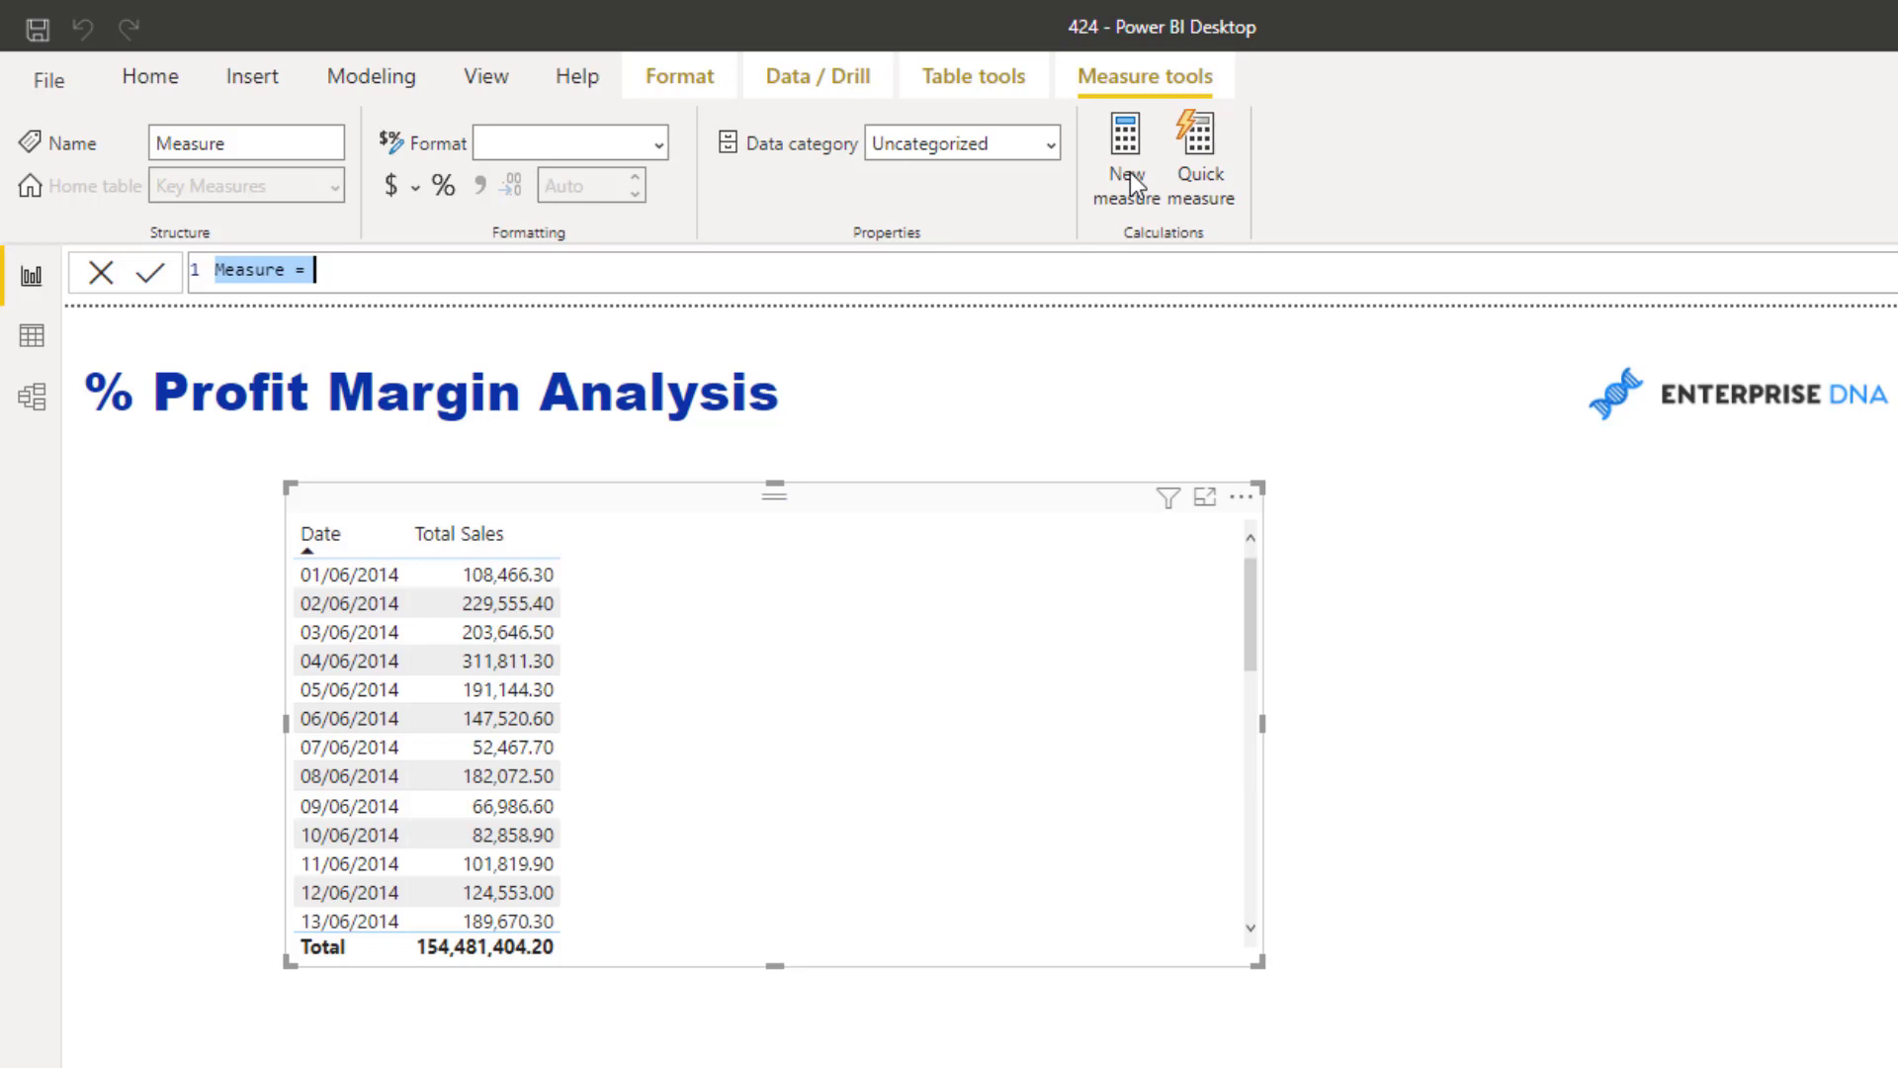
text(Total Costs)
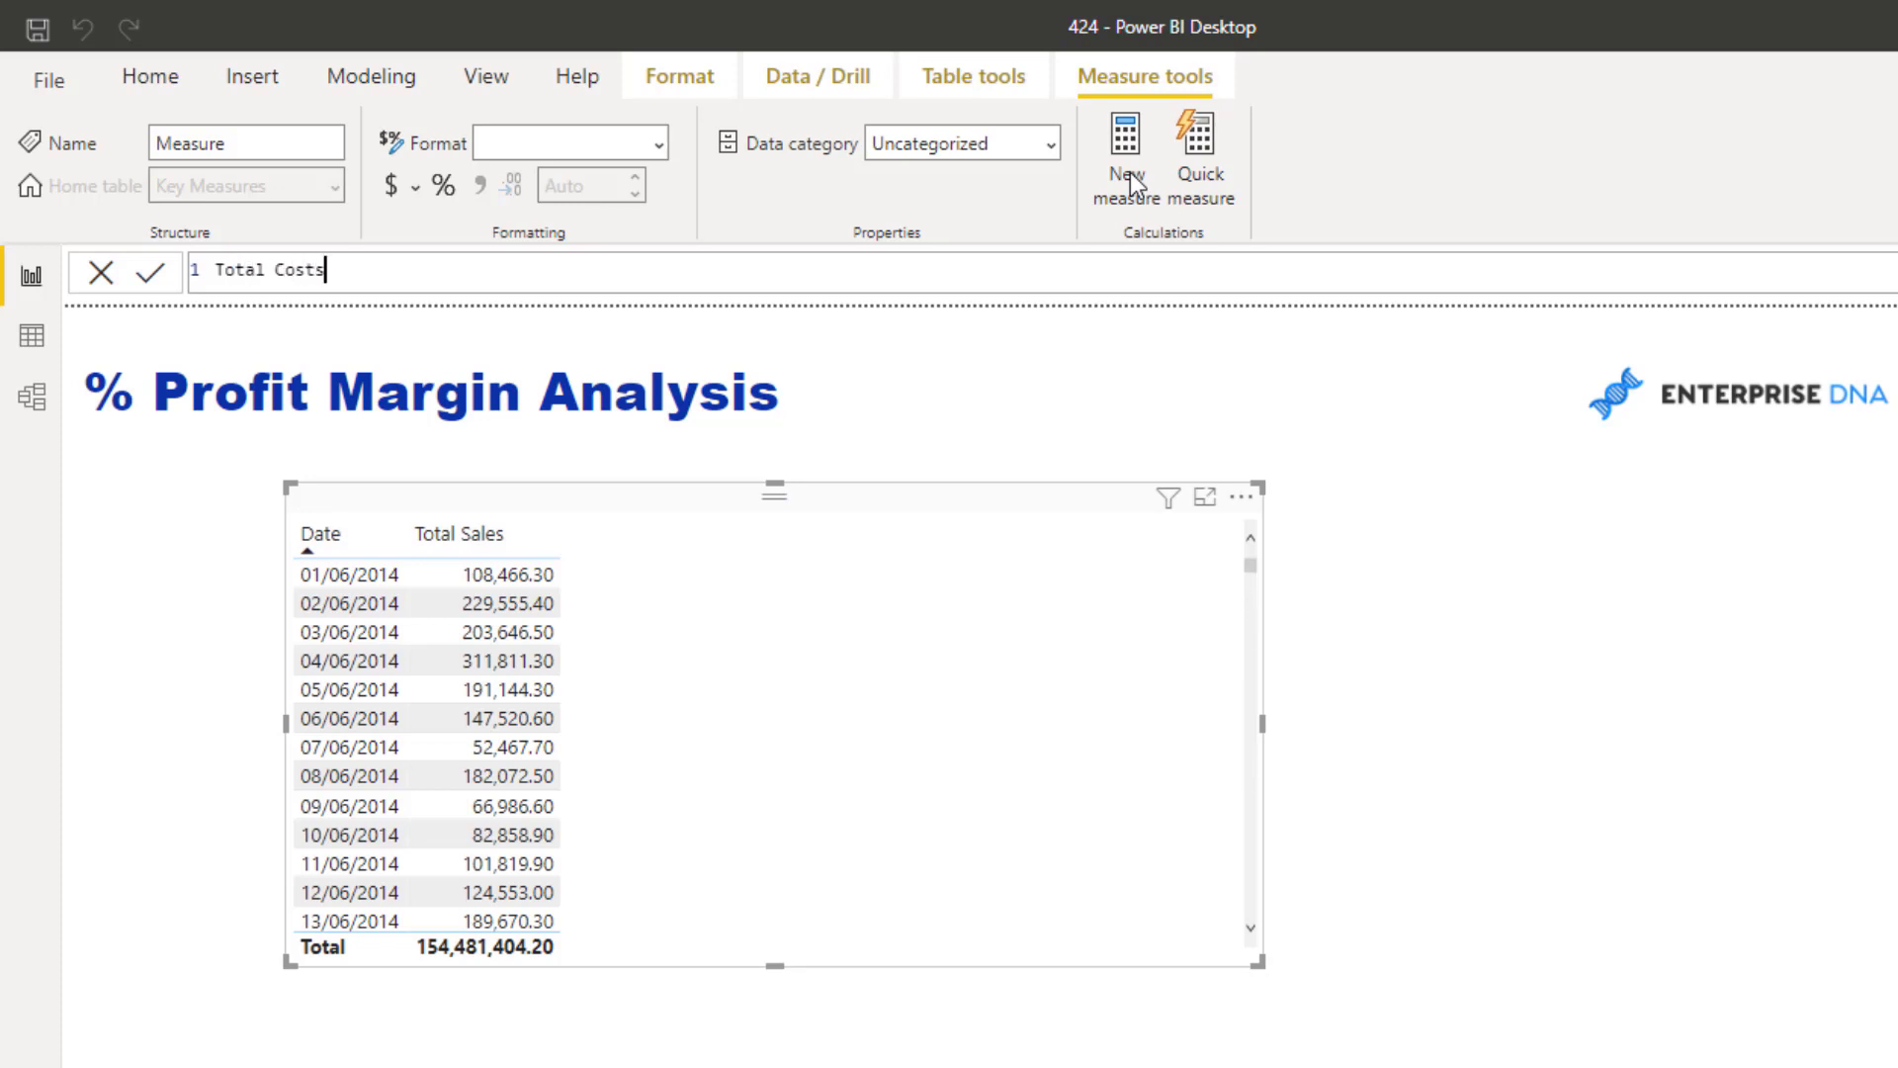
text( =)
key(shift+Return)
text(SUMX()
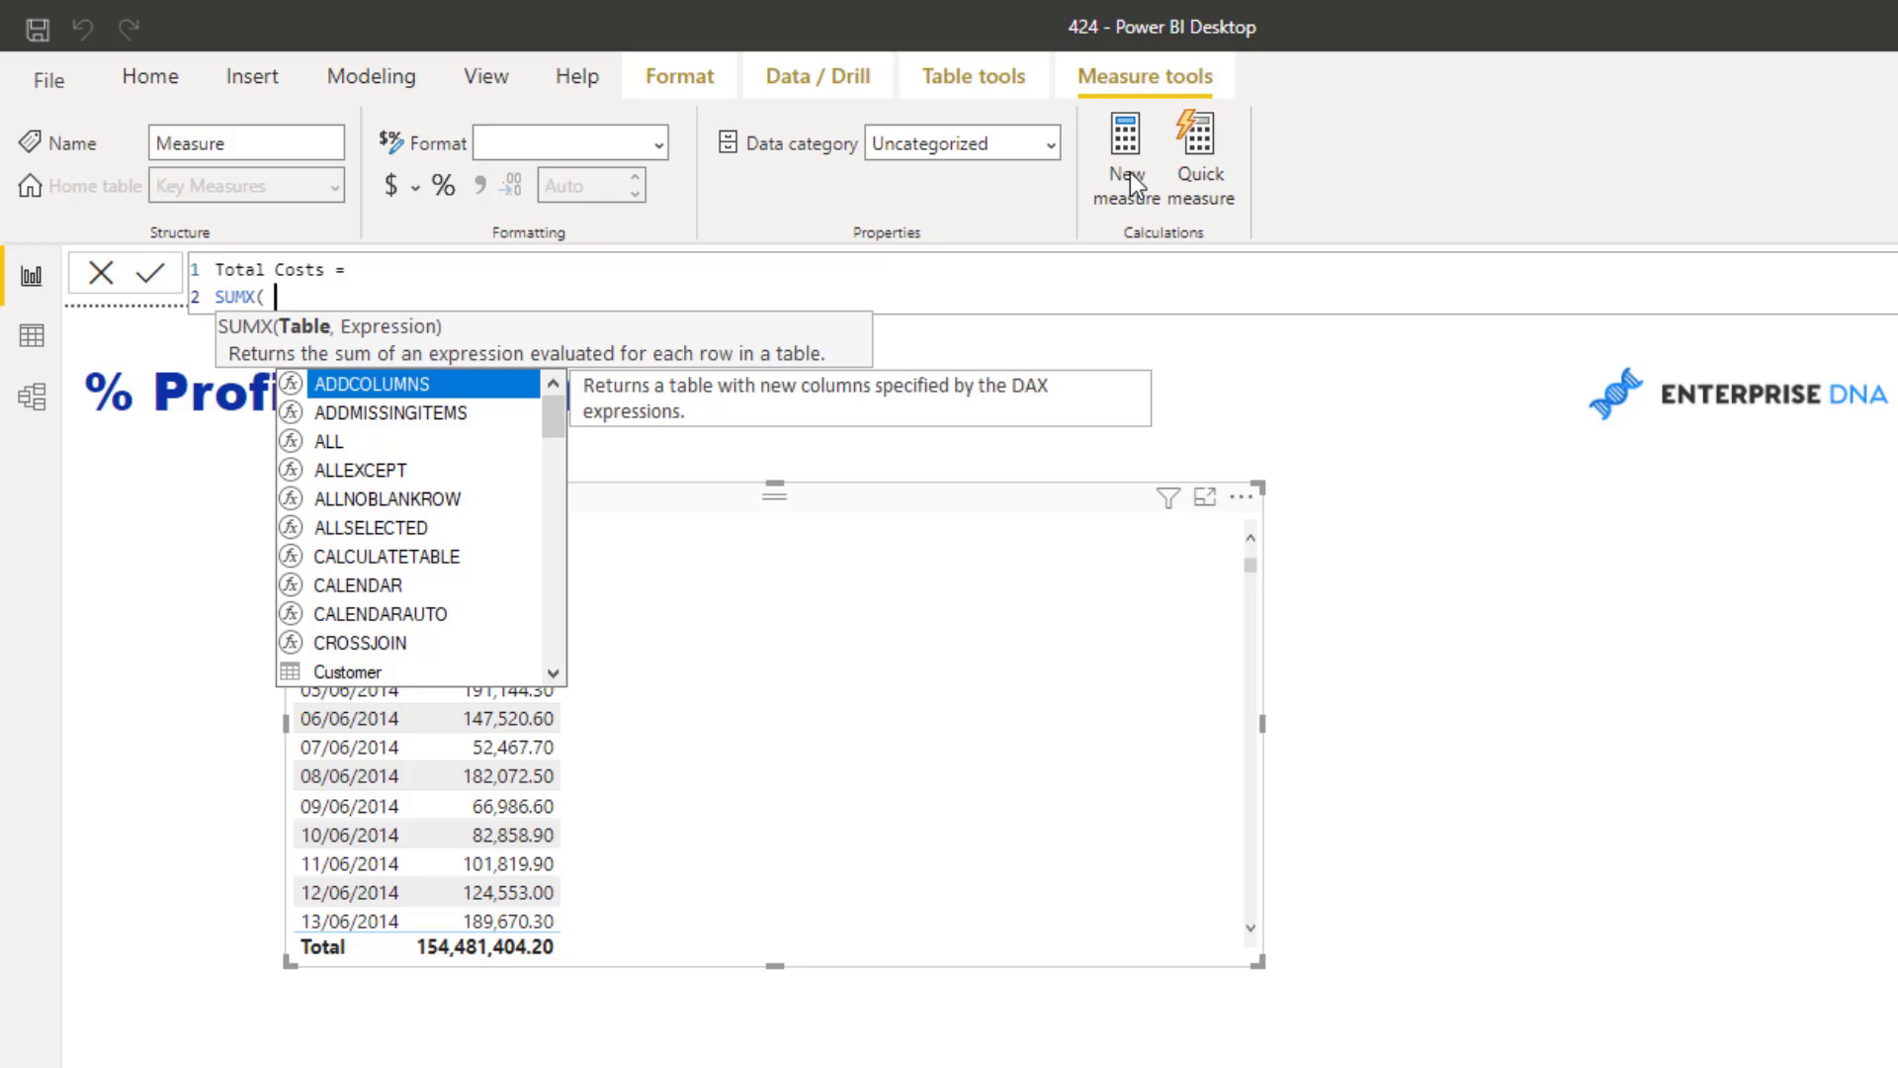
text(Sale)
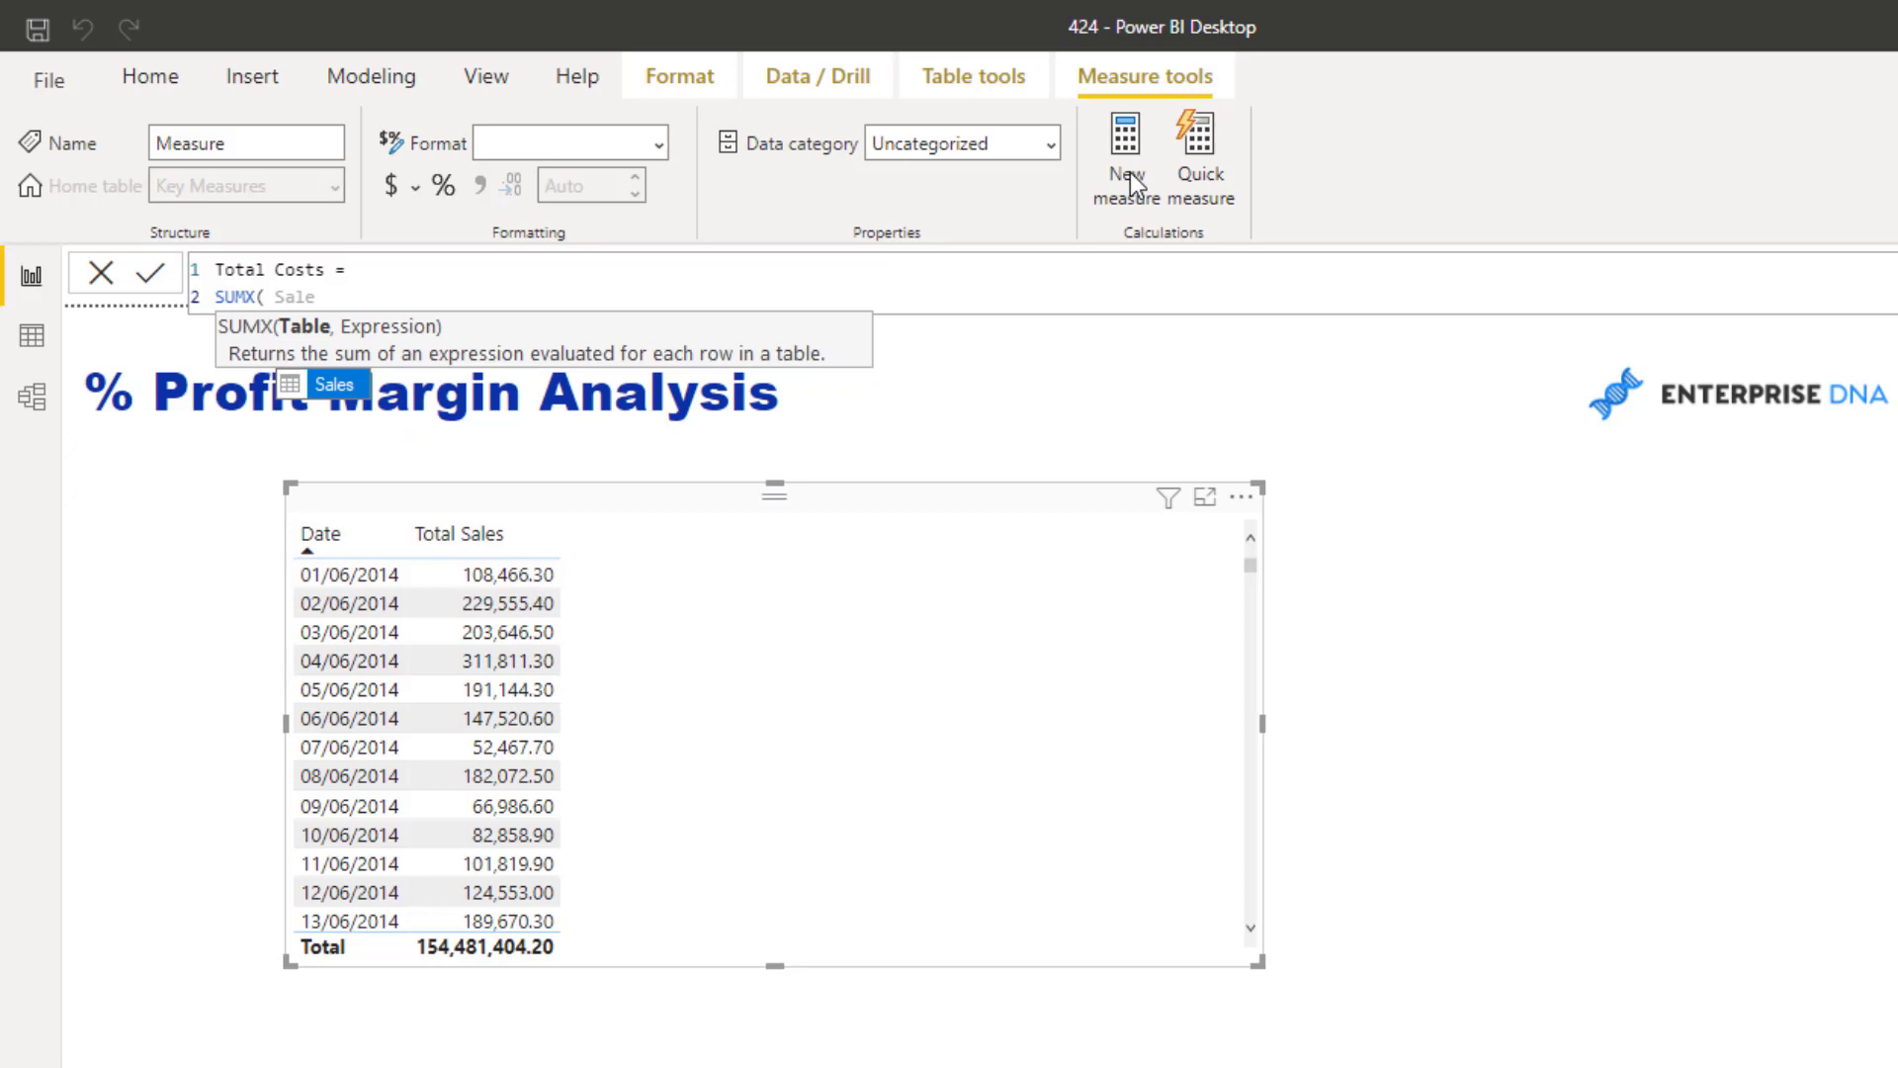
key(Tab)
text(,)
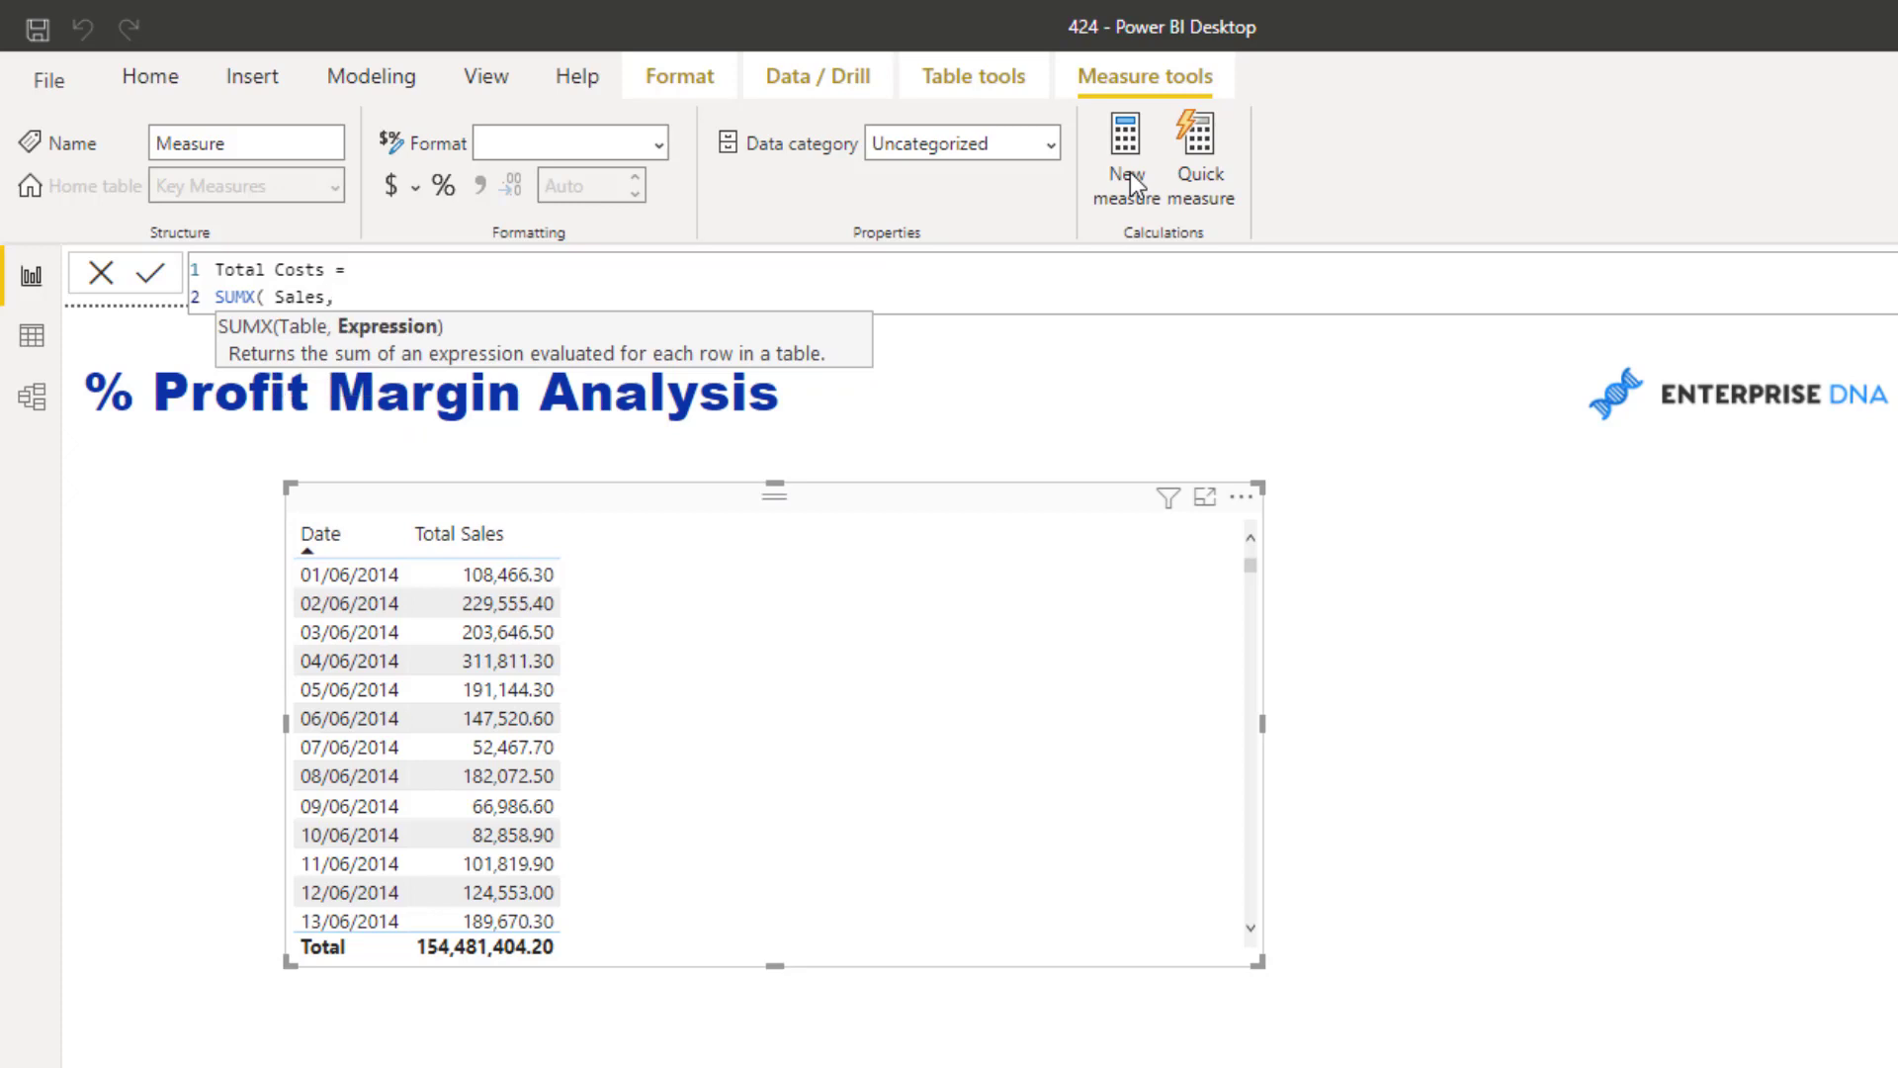
key(shift+Return)
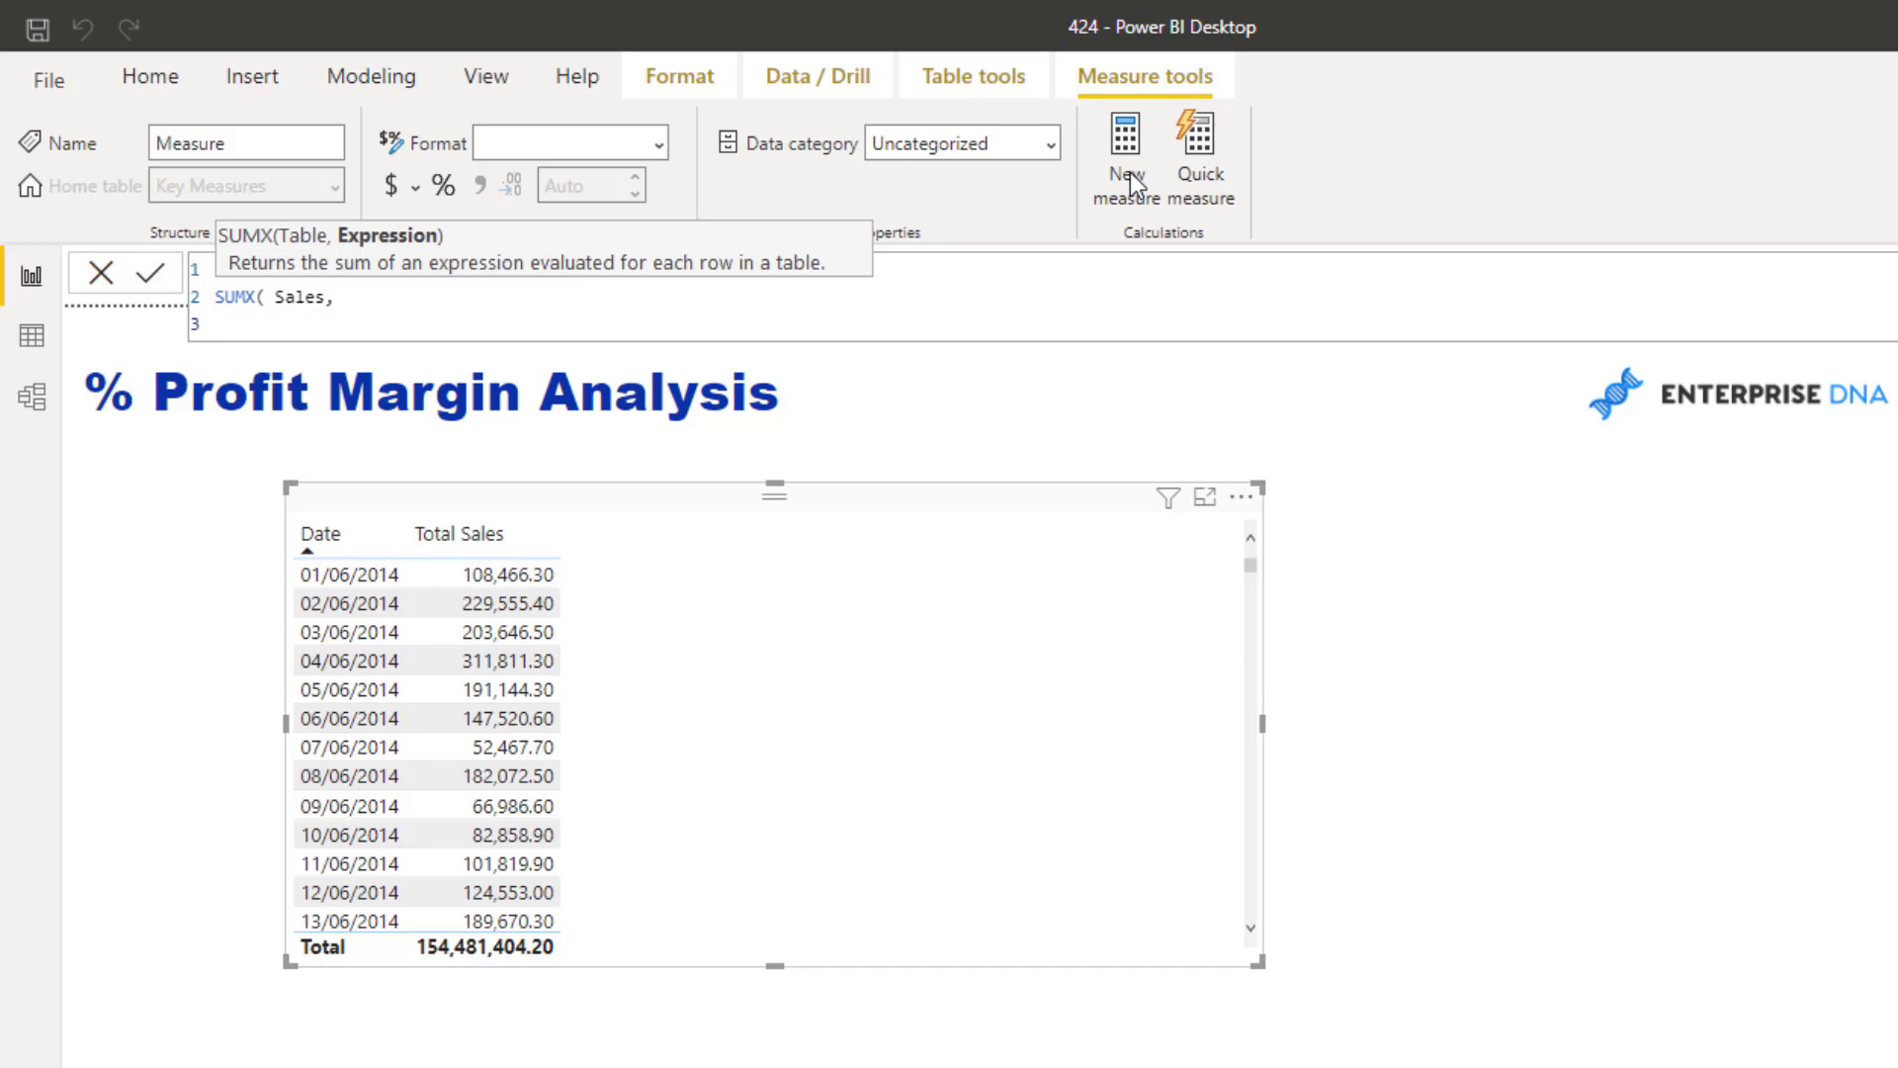
text(quan)
key(Tab)
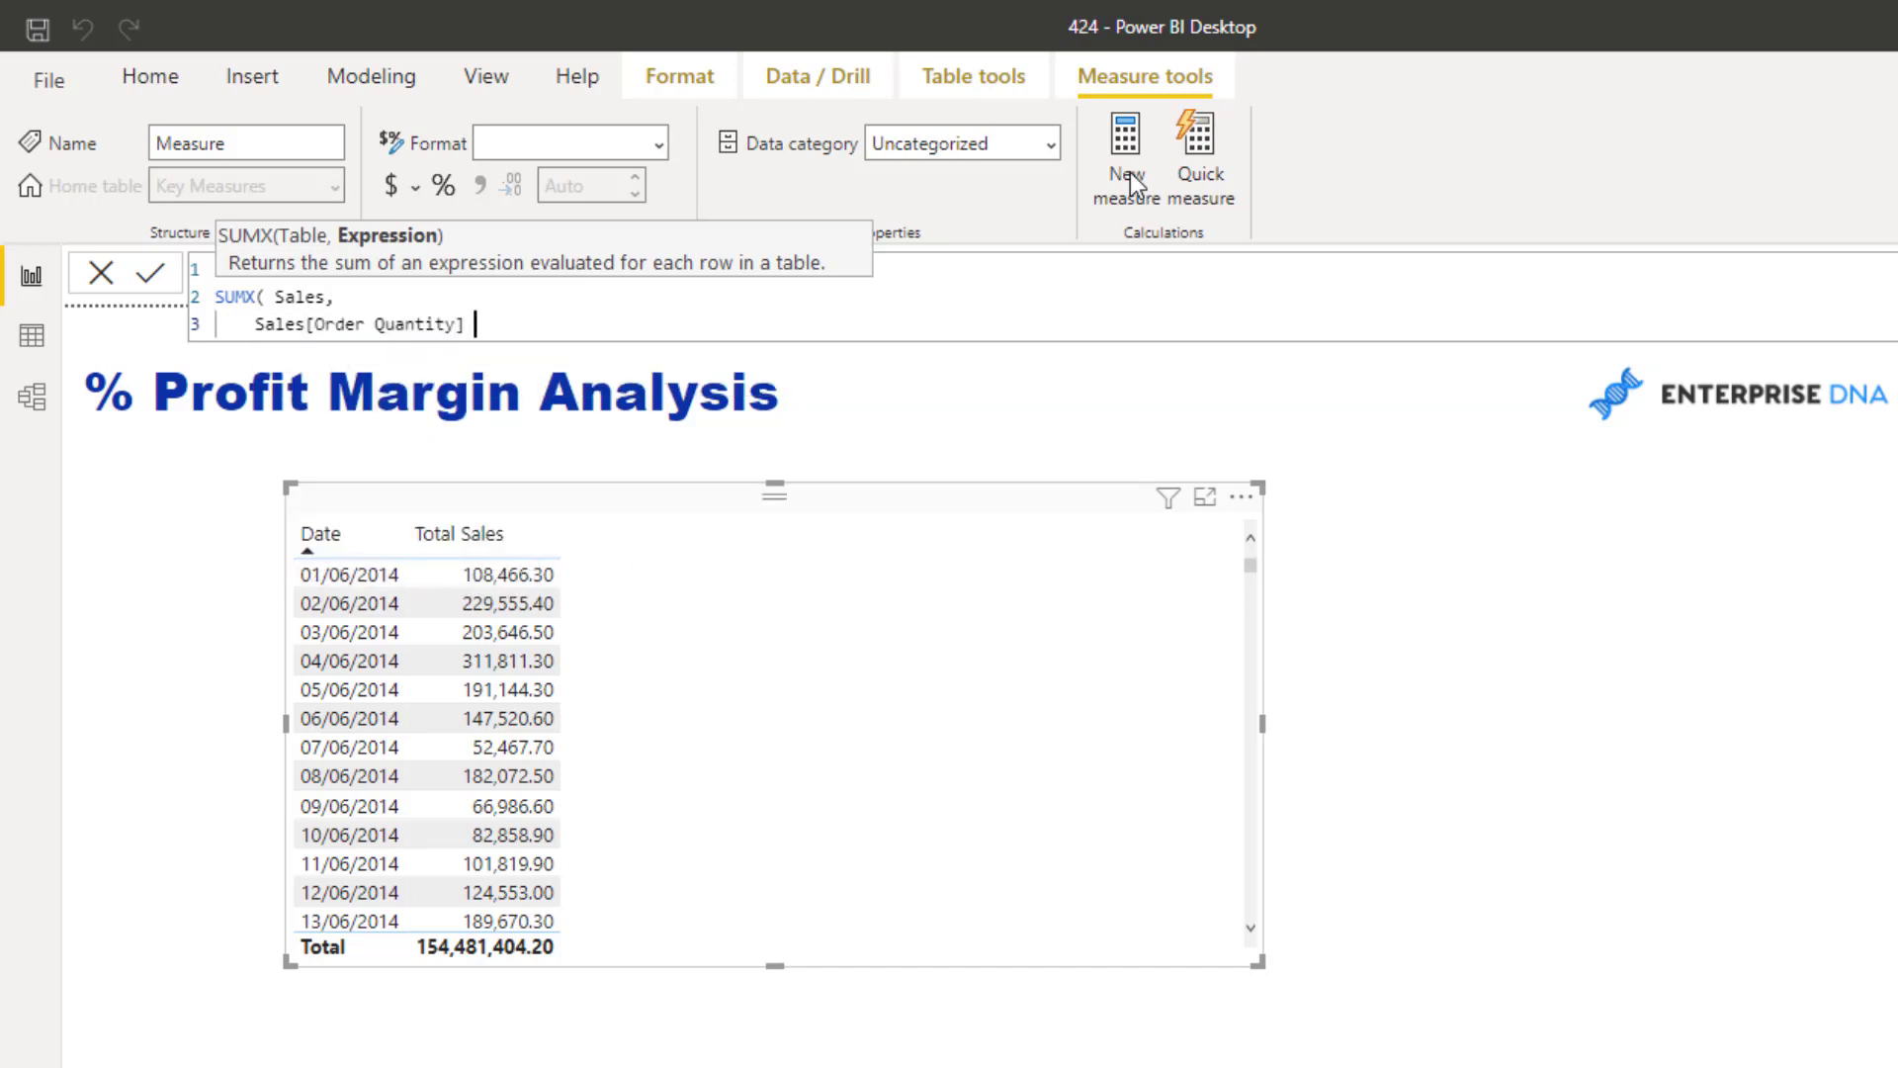
text(* Co)
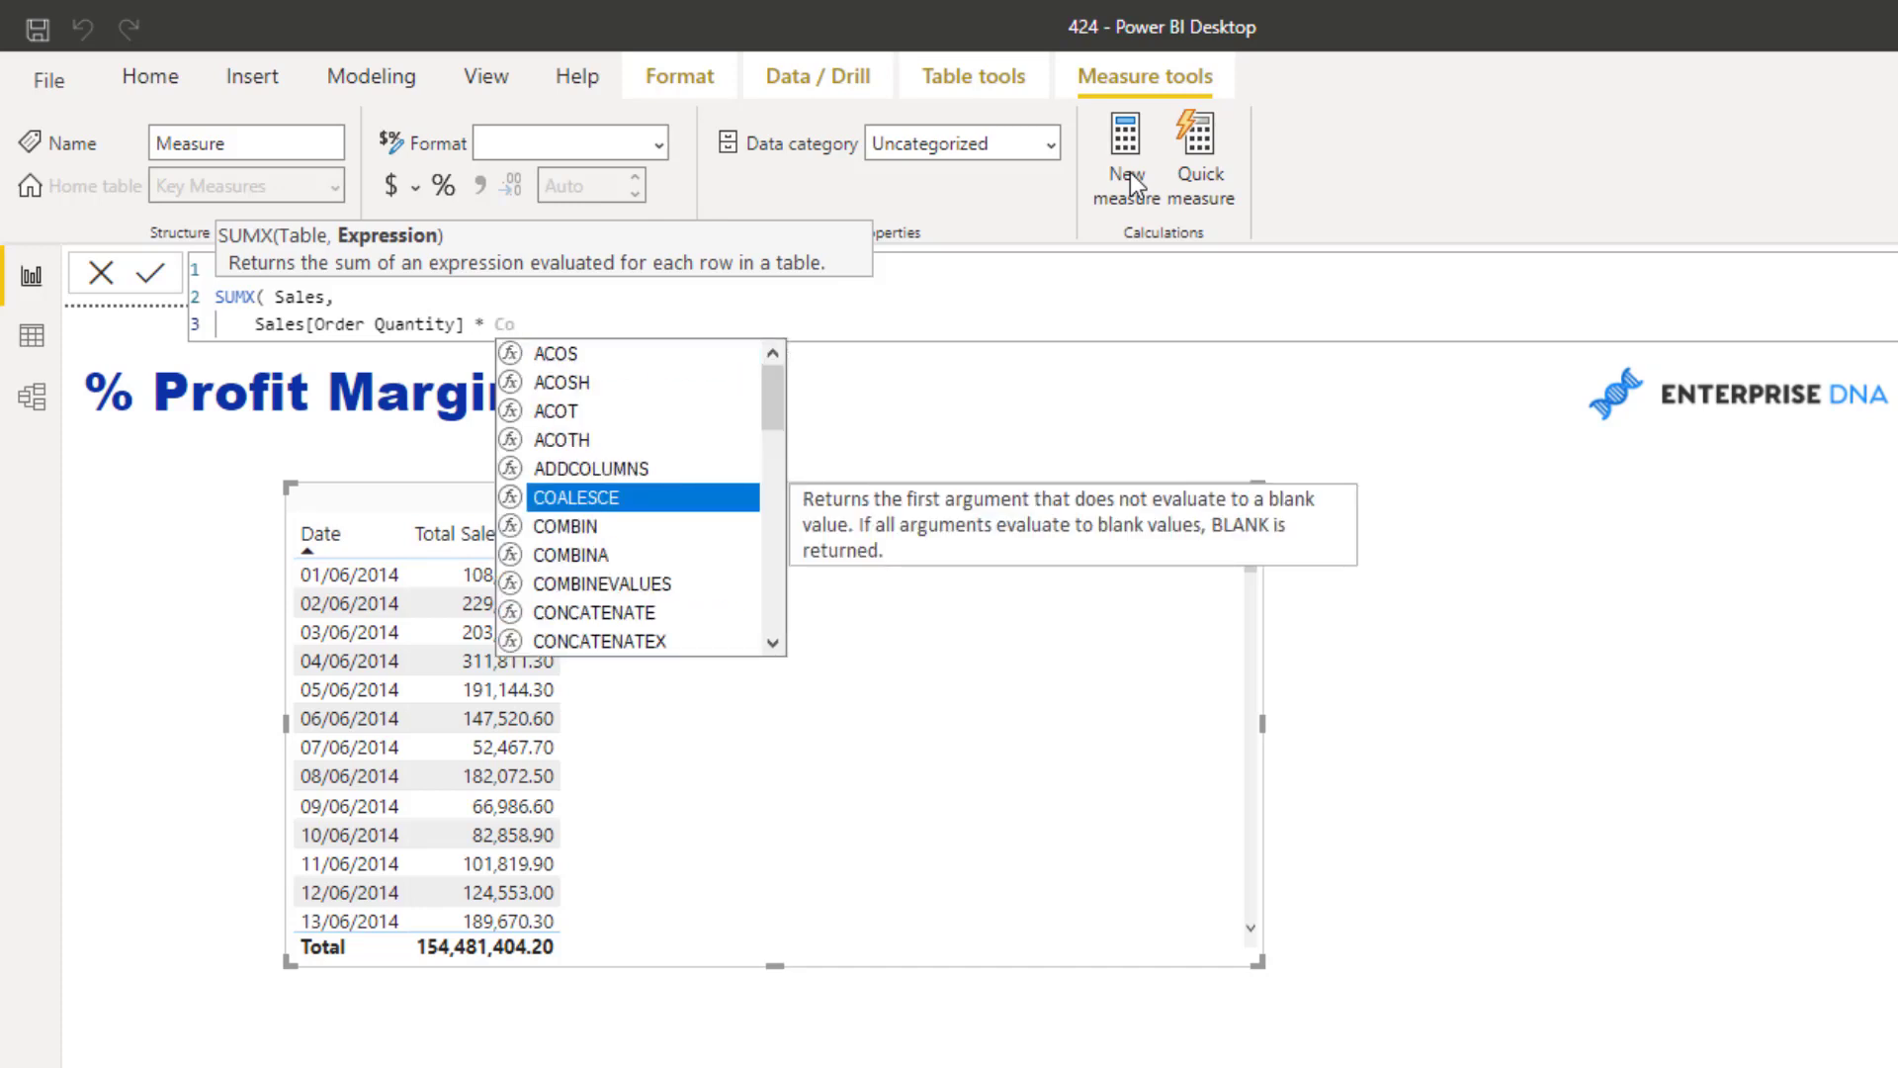
text(st)
key(Tab)
text())
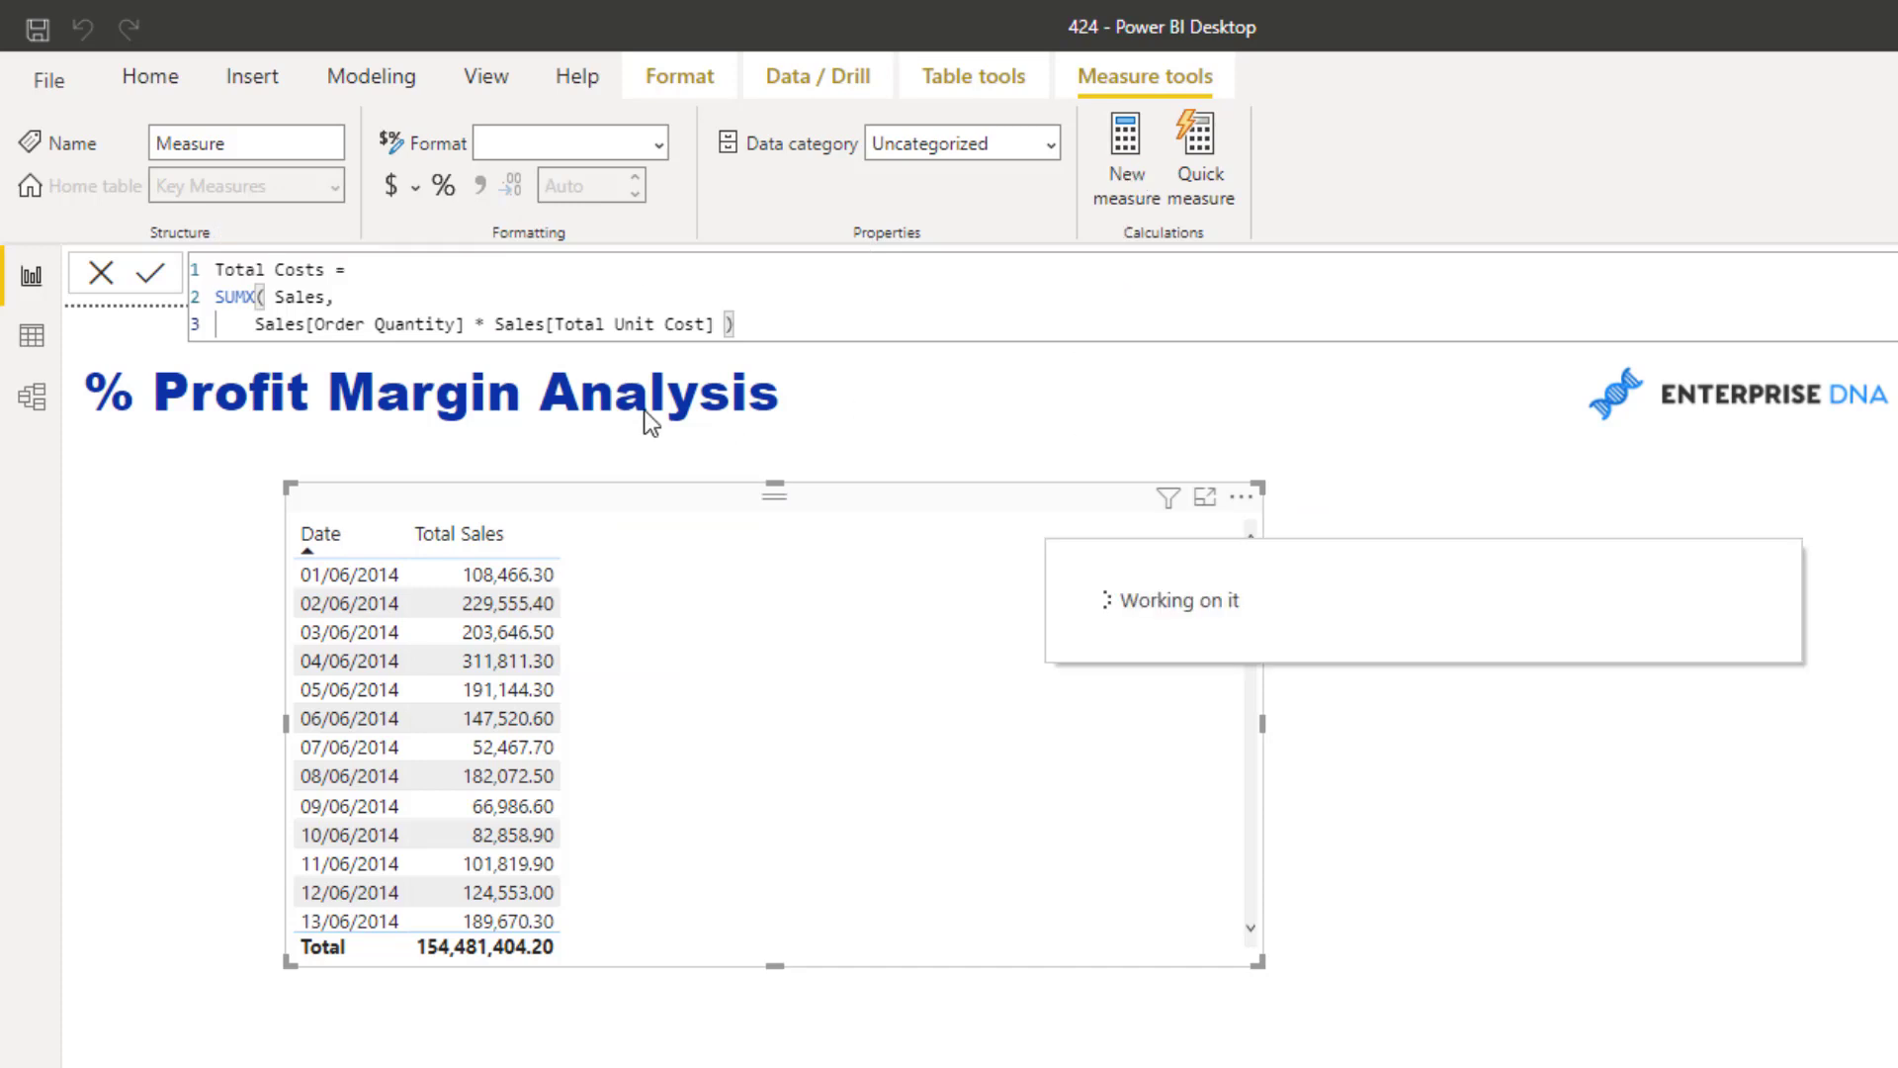
key(Return)
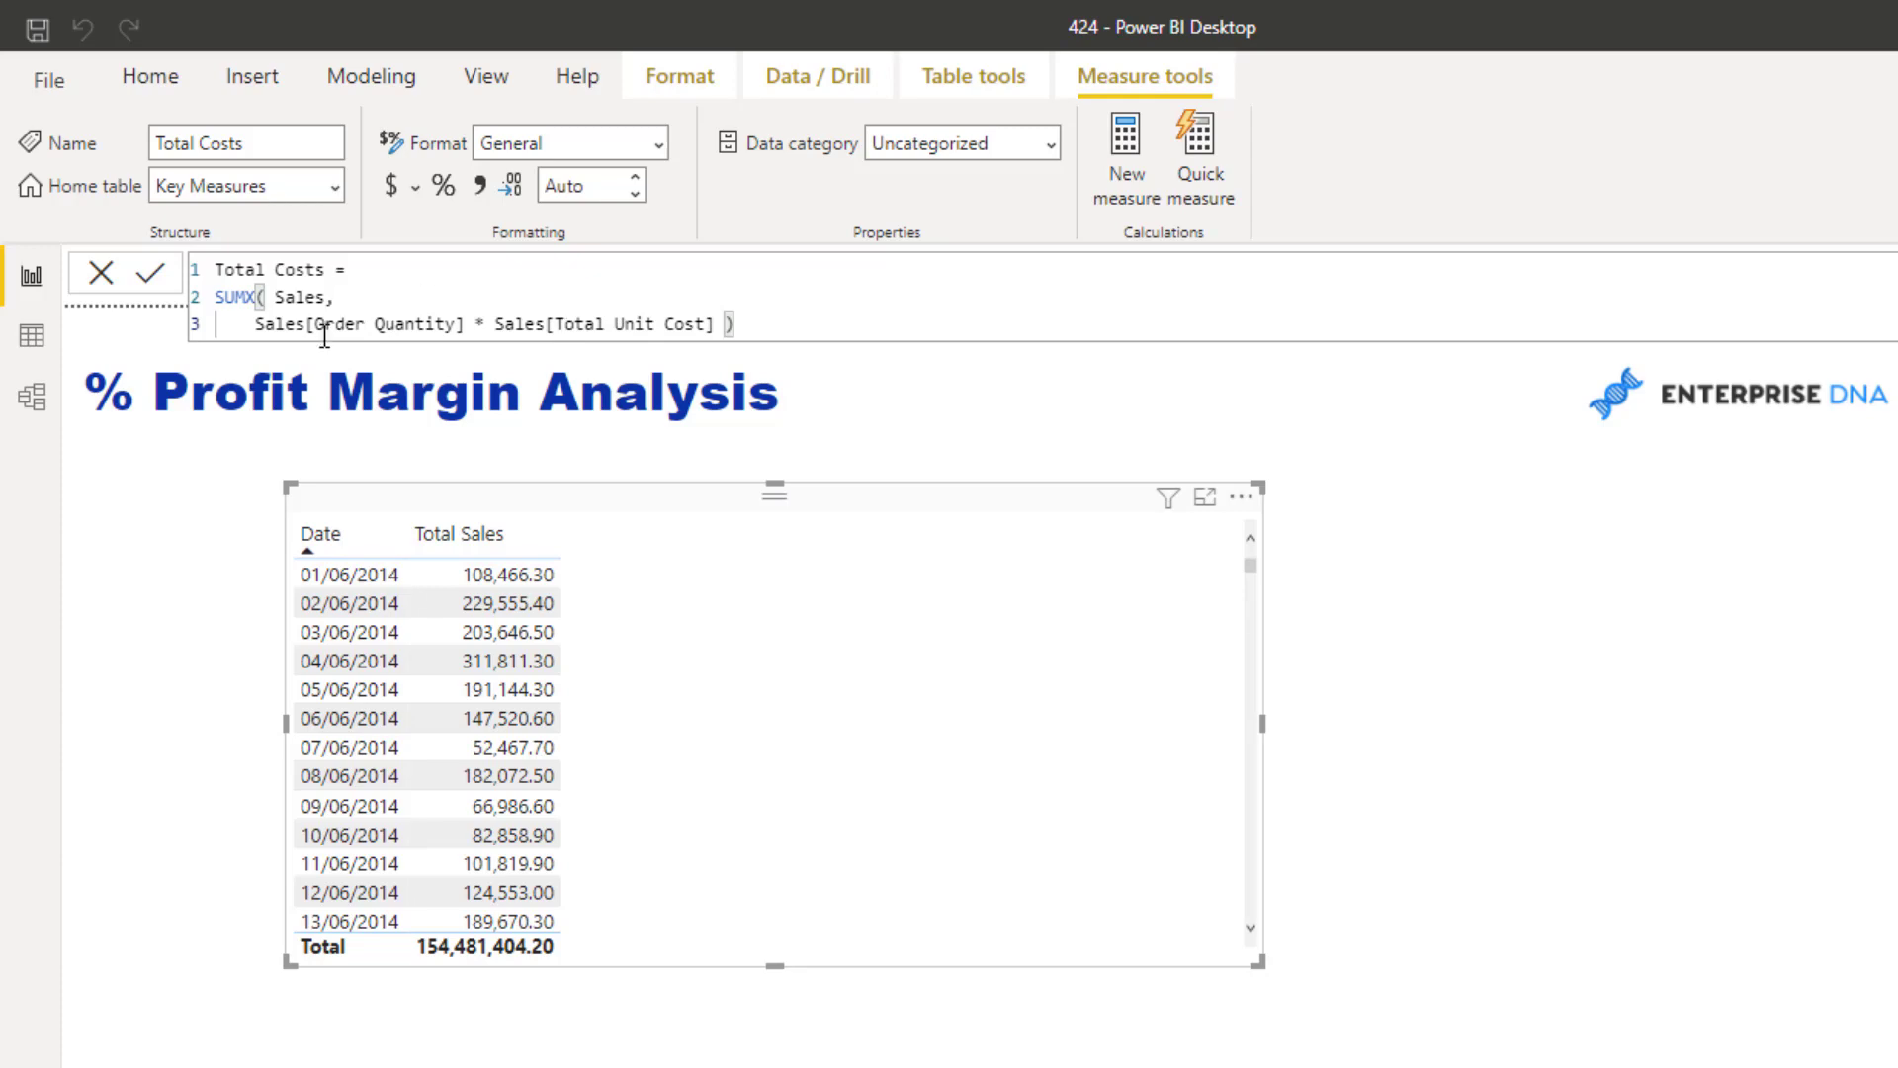
Add Total Costs as a new table column, totalling 96,721,138.56
double_click(233, 297)
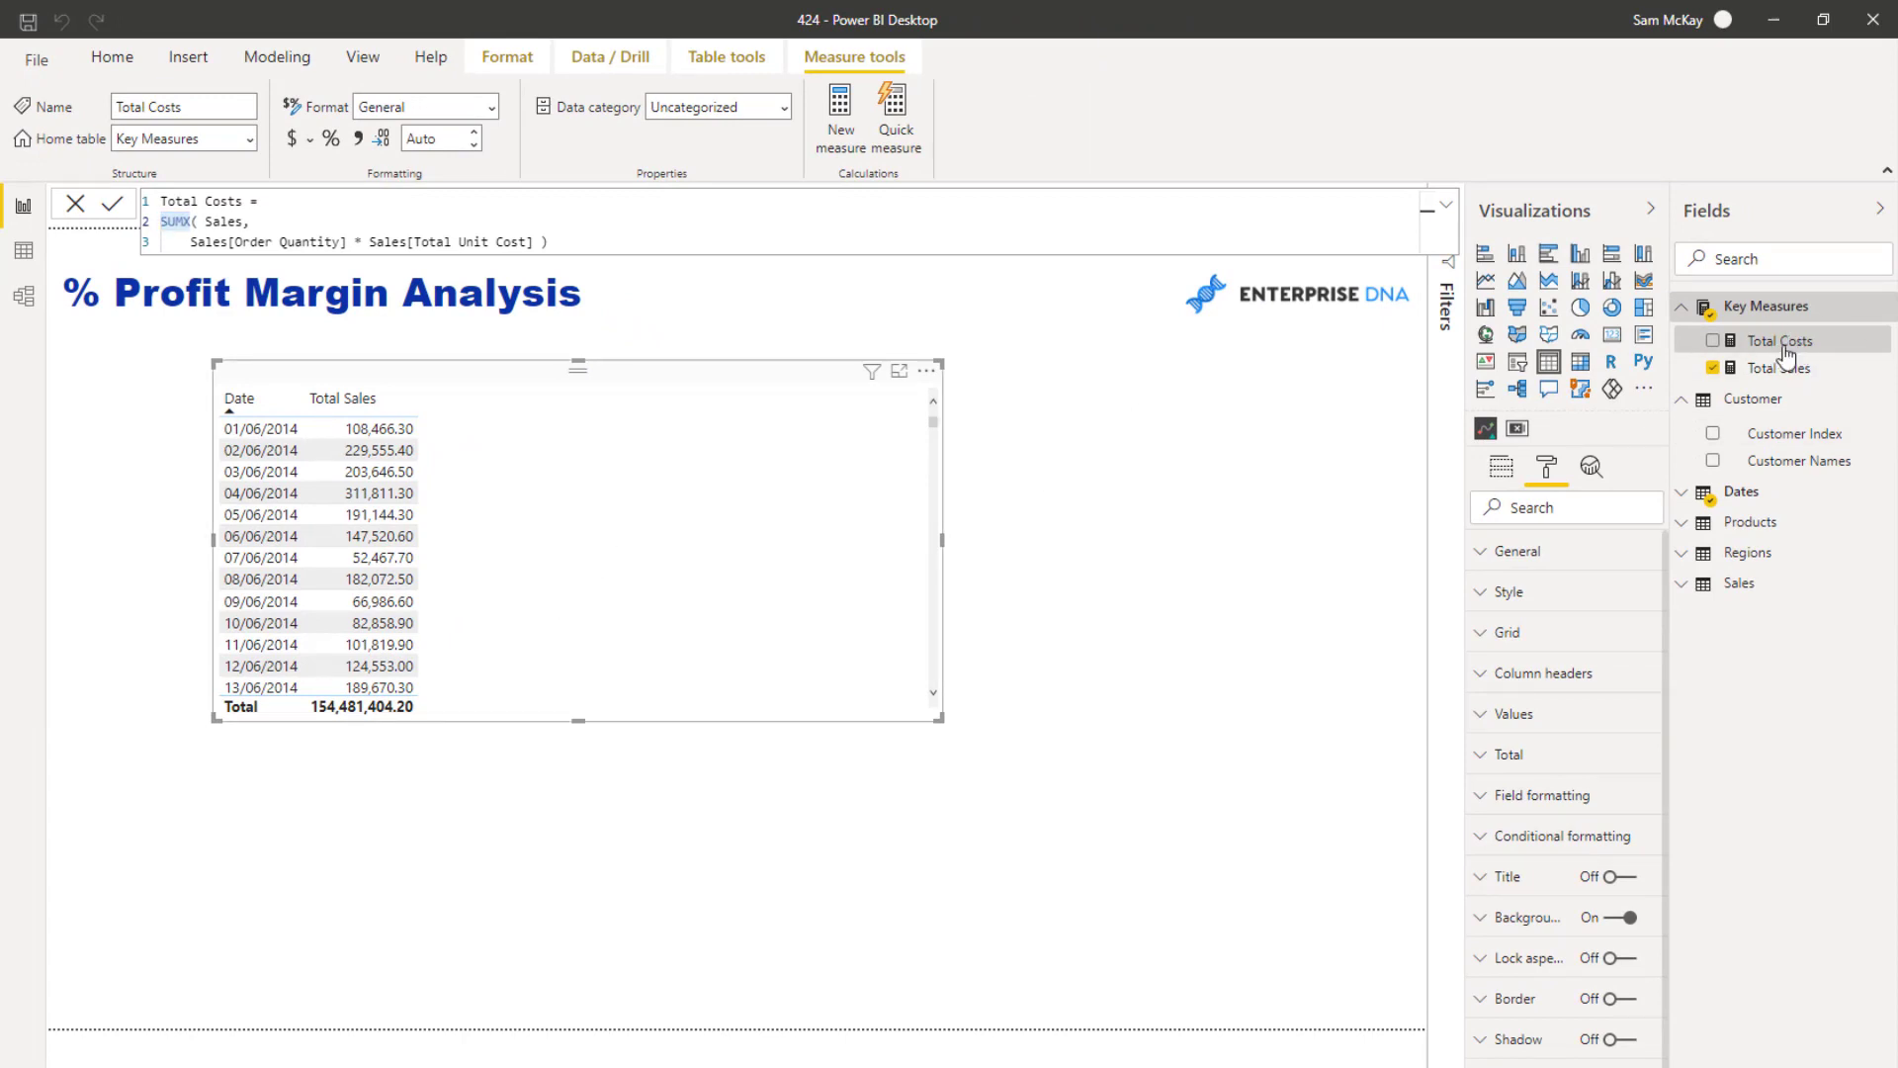
click(1792, 381)
drag(1779, 340, 583, 549)
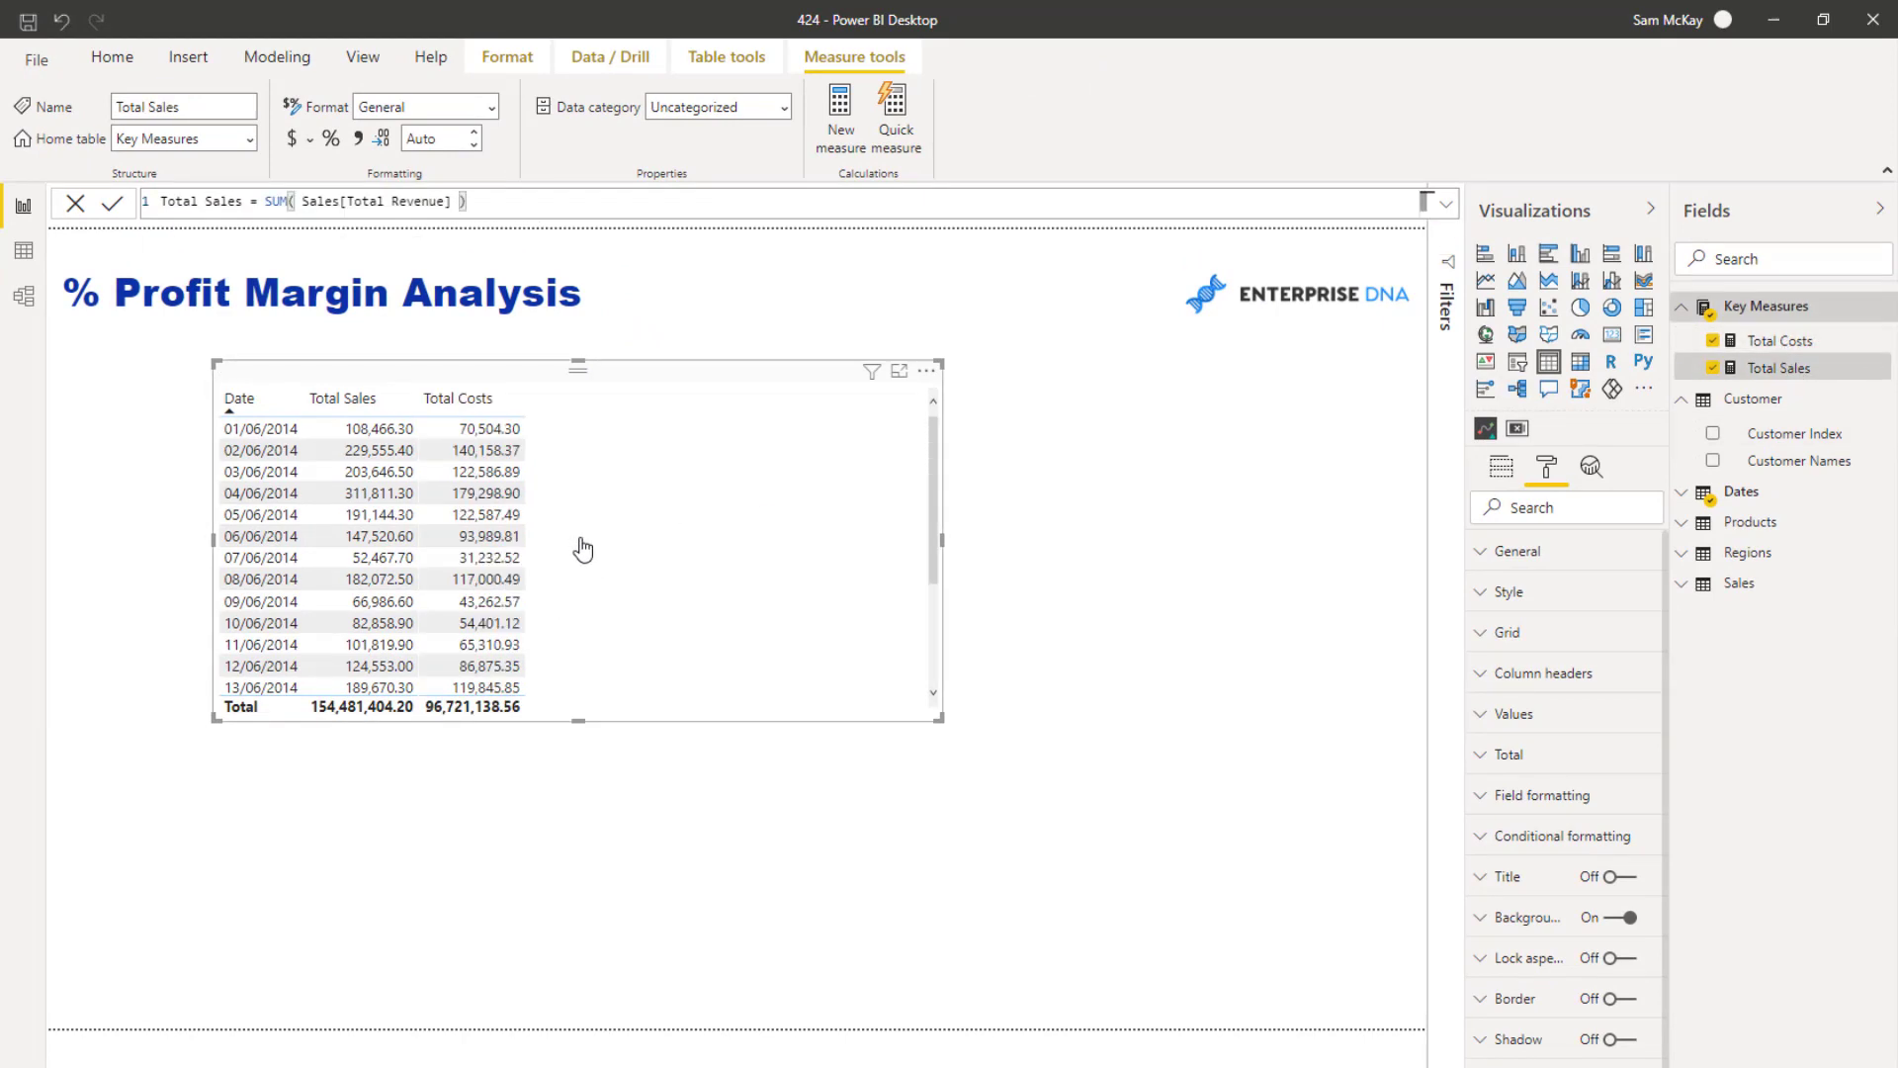
click(1780, 343)
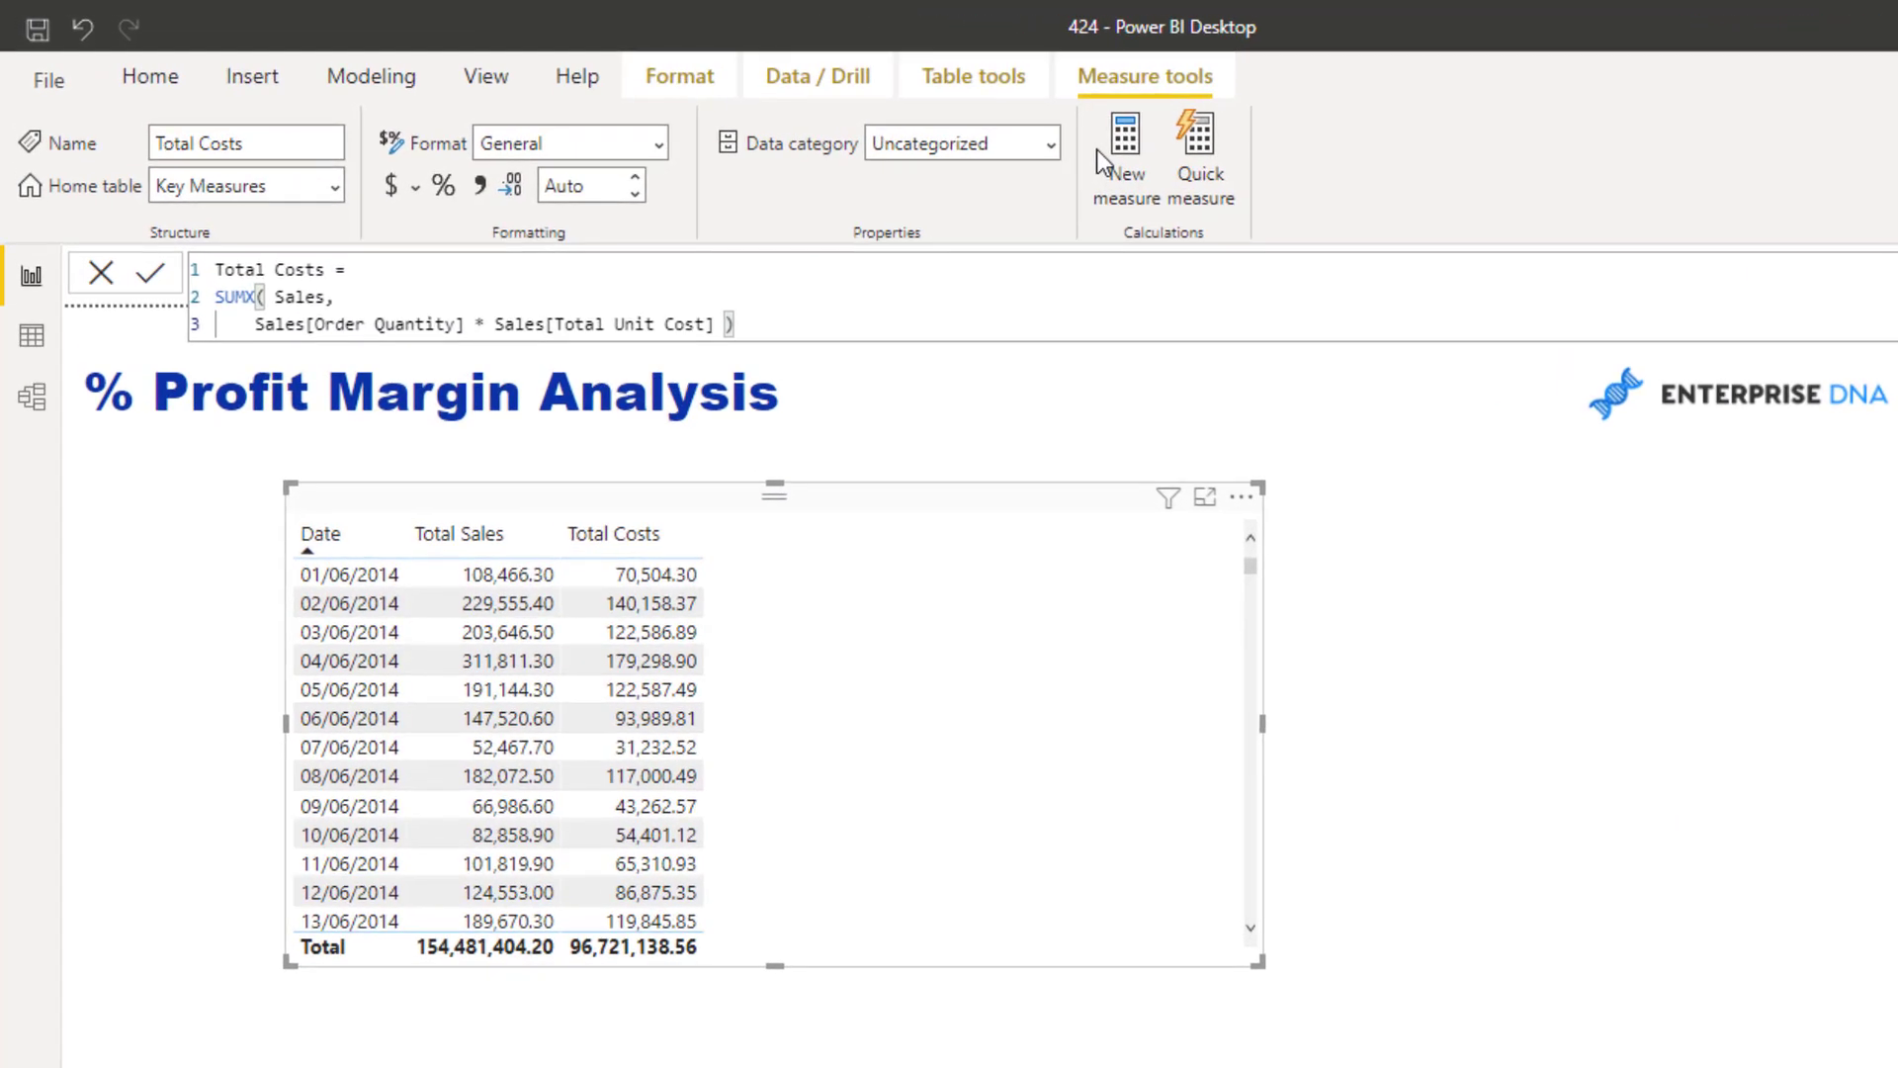
click(1096, 150)
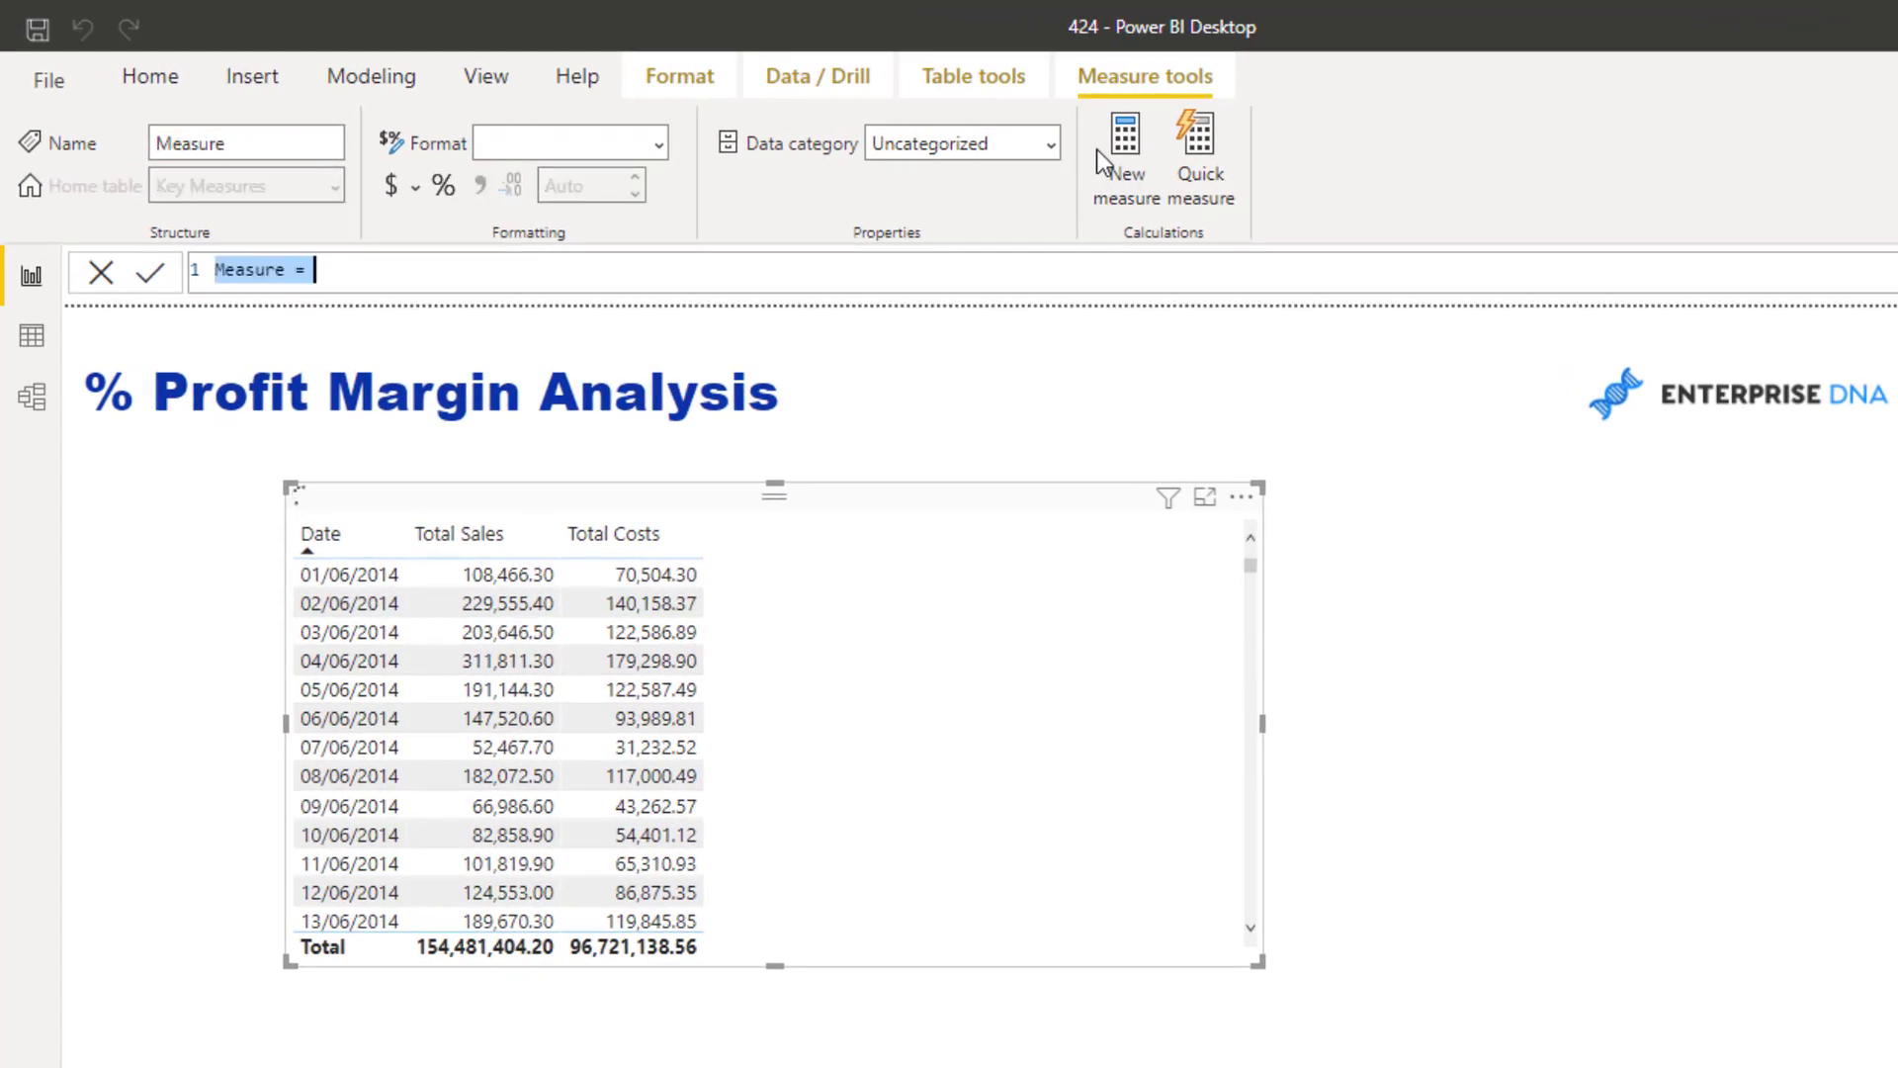
Create Total Profits = [Total Sales] - [Total Costs] and add it as a table column
text(Total P)
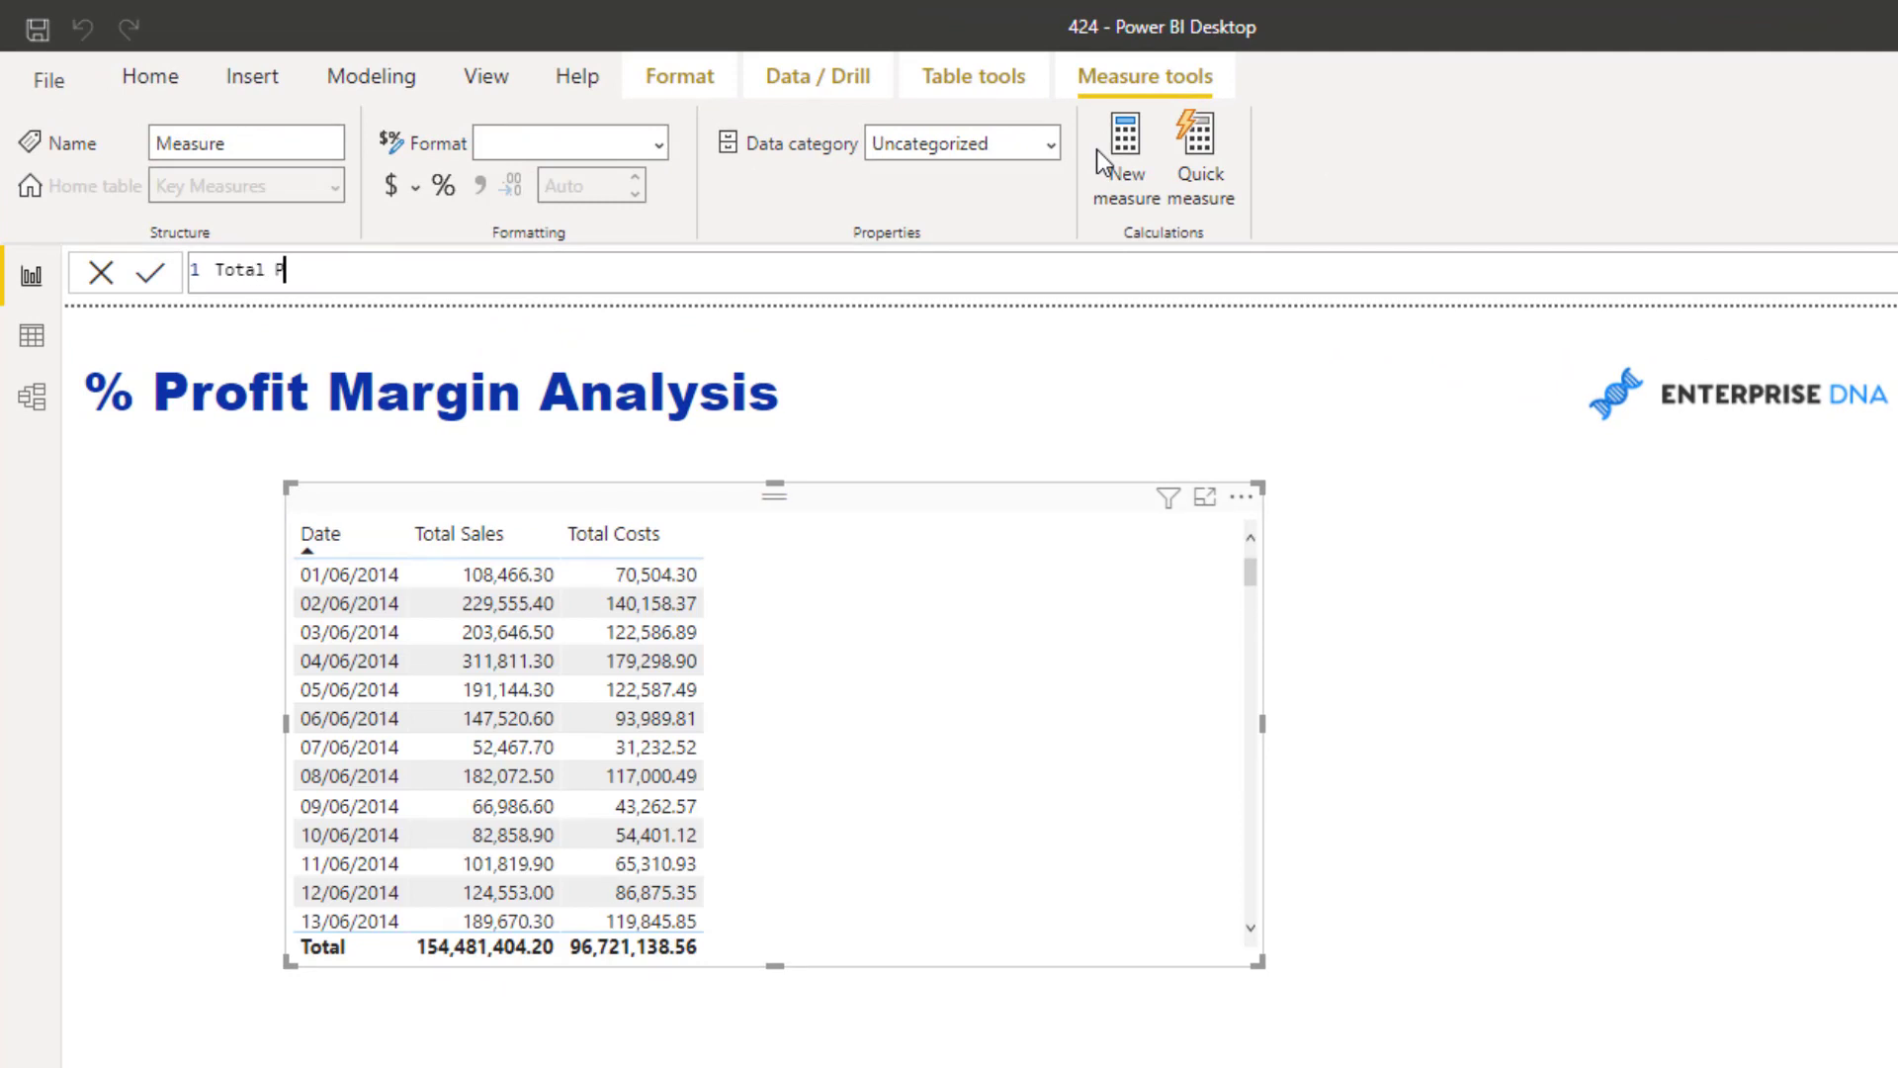
text(rofits = [Total)
key(Down)
key(Tab)
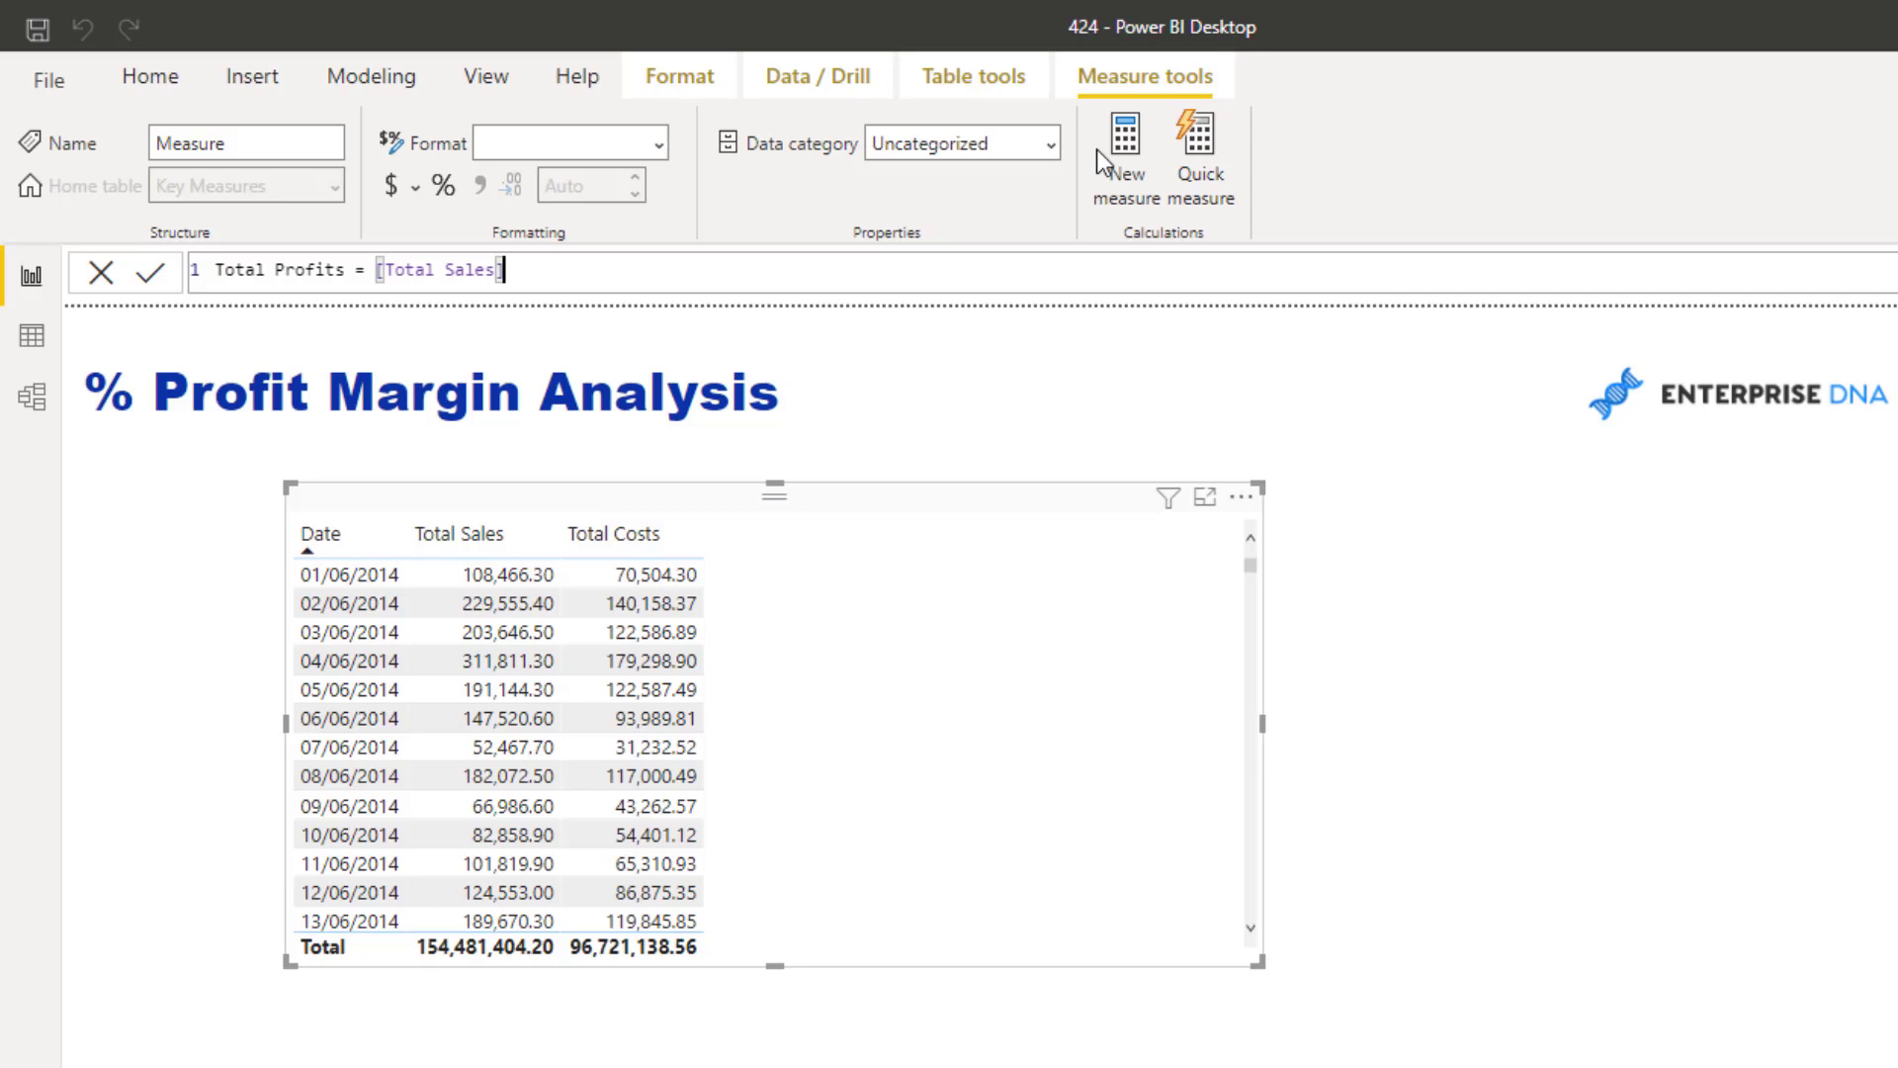
text(- Tota)
key(Tab)
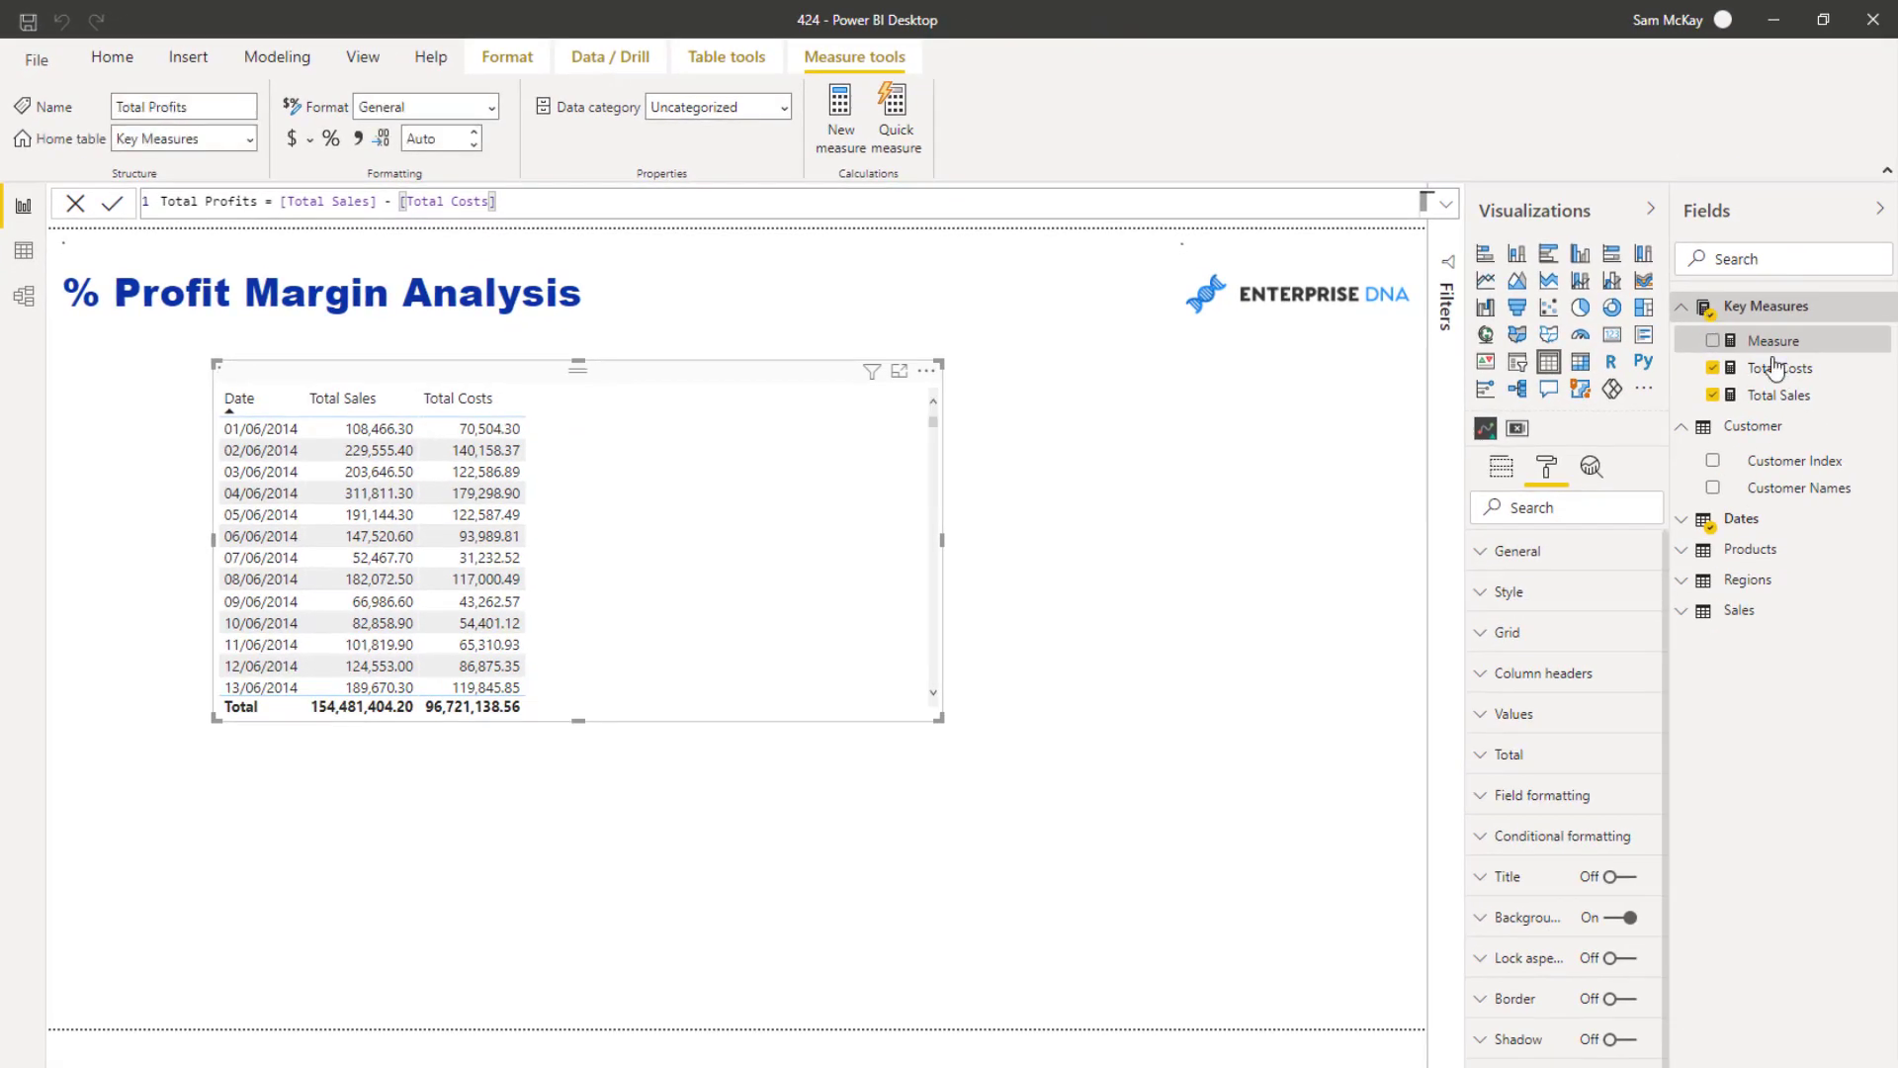
drag(1767, 377, 614, 597)
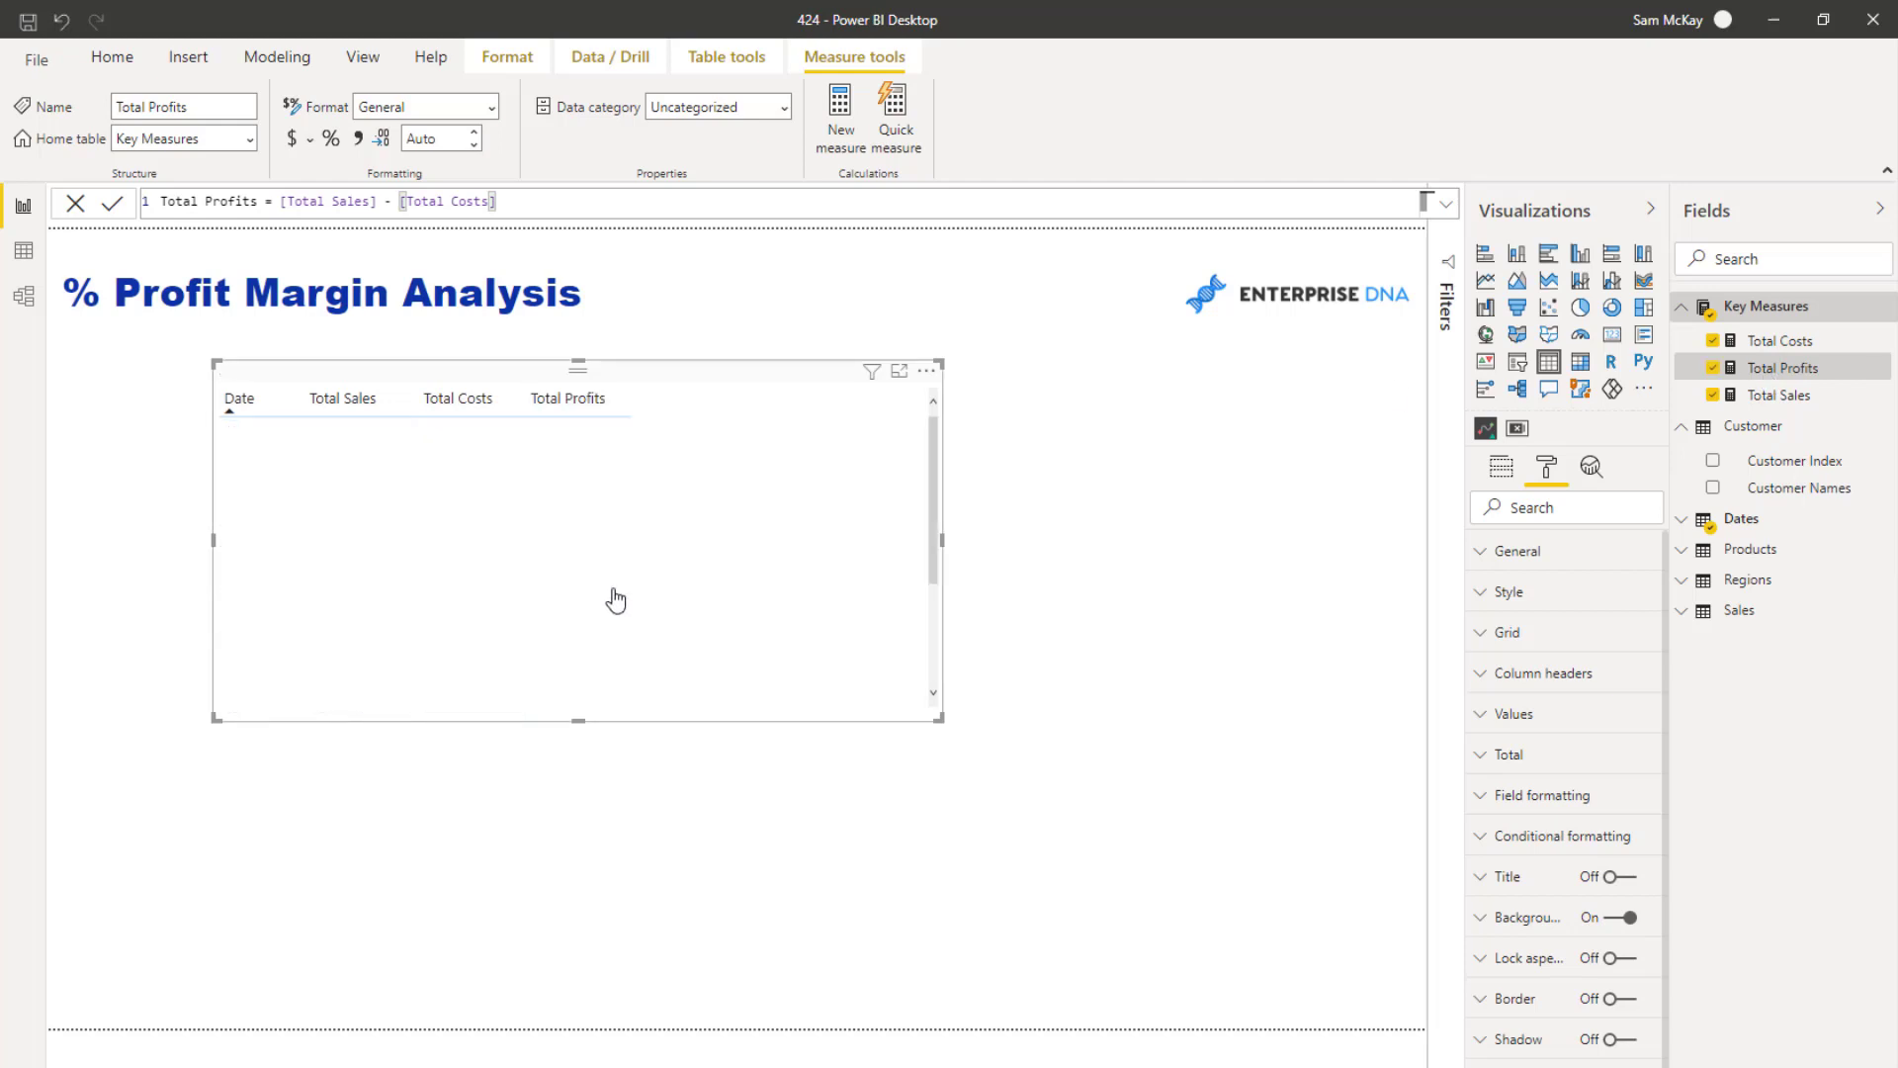
Create the measure % Margins = DIVIDE([Total Profits], [Total Sales], 0)
click(845, 121)
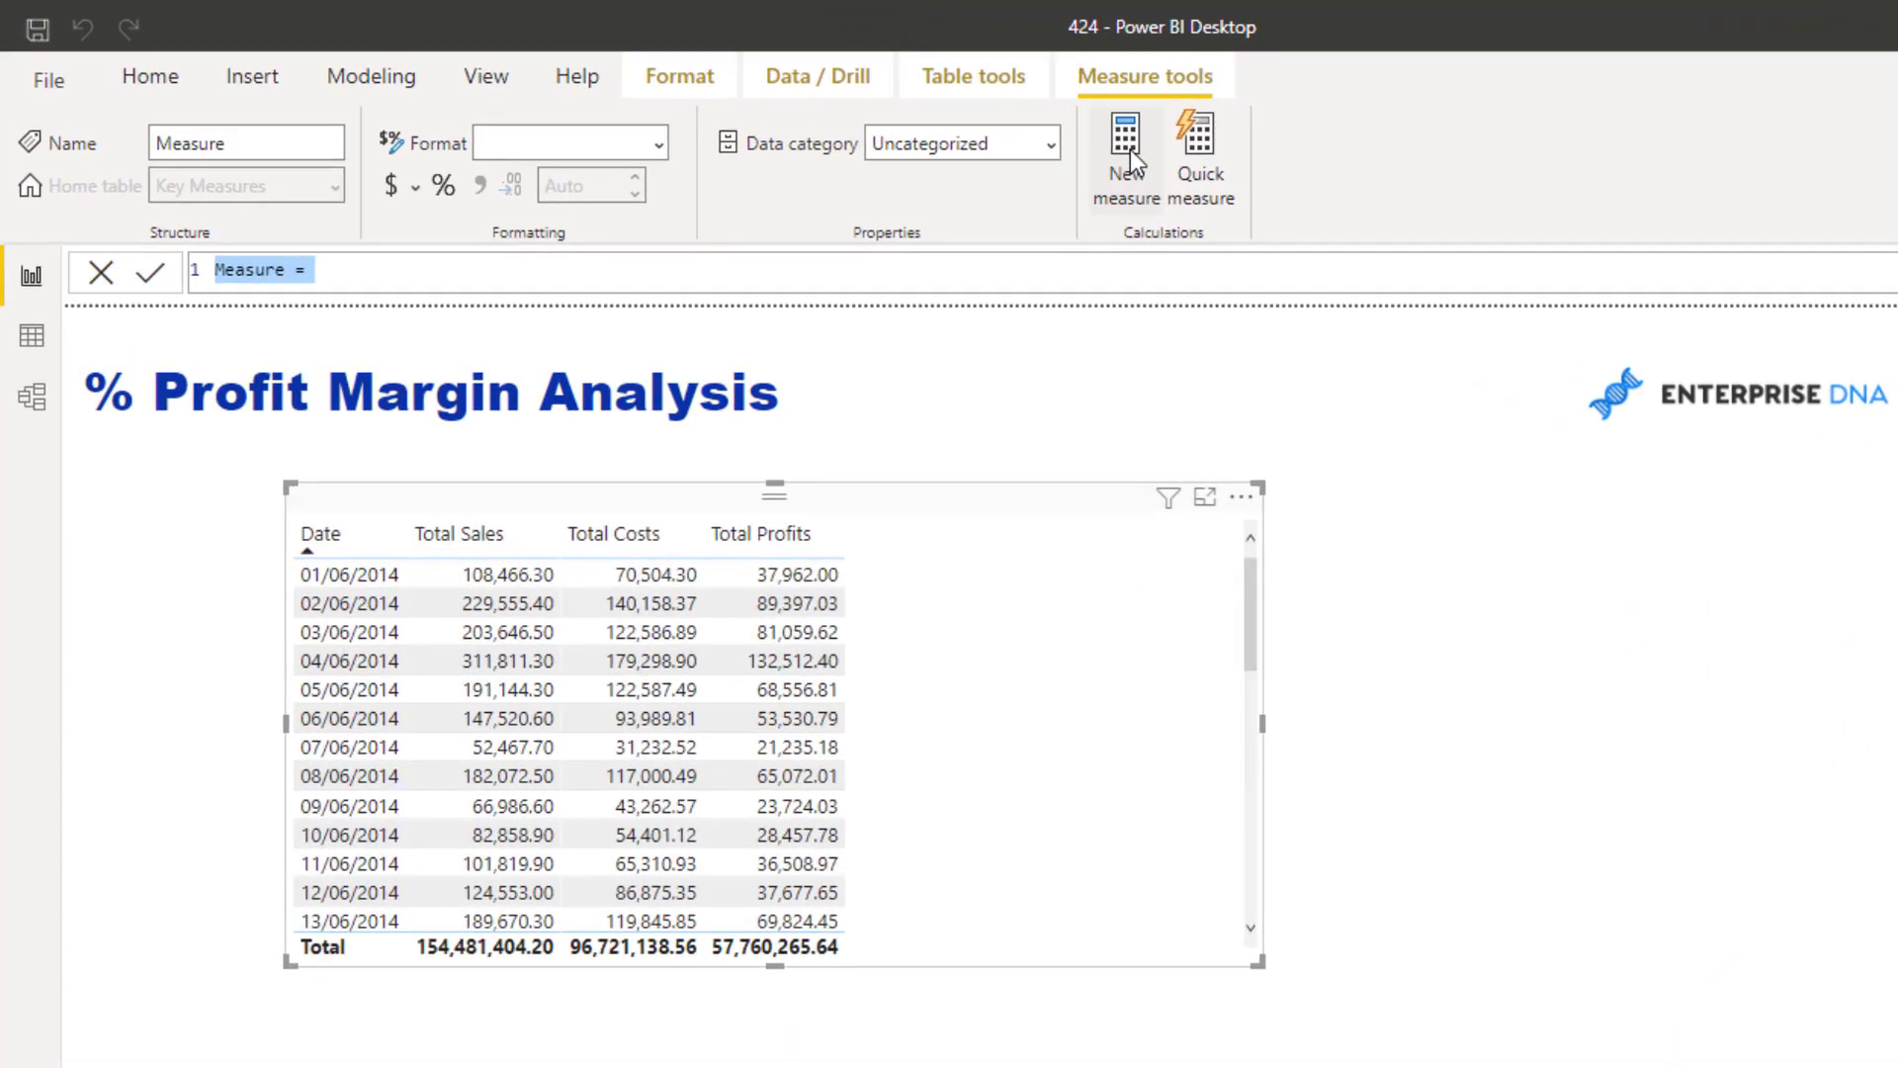
text(Profit Margins)
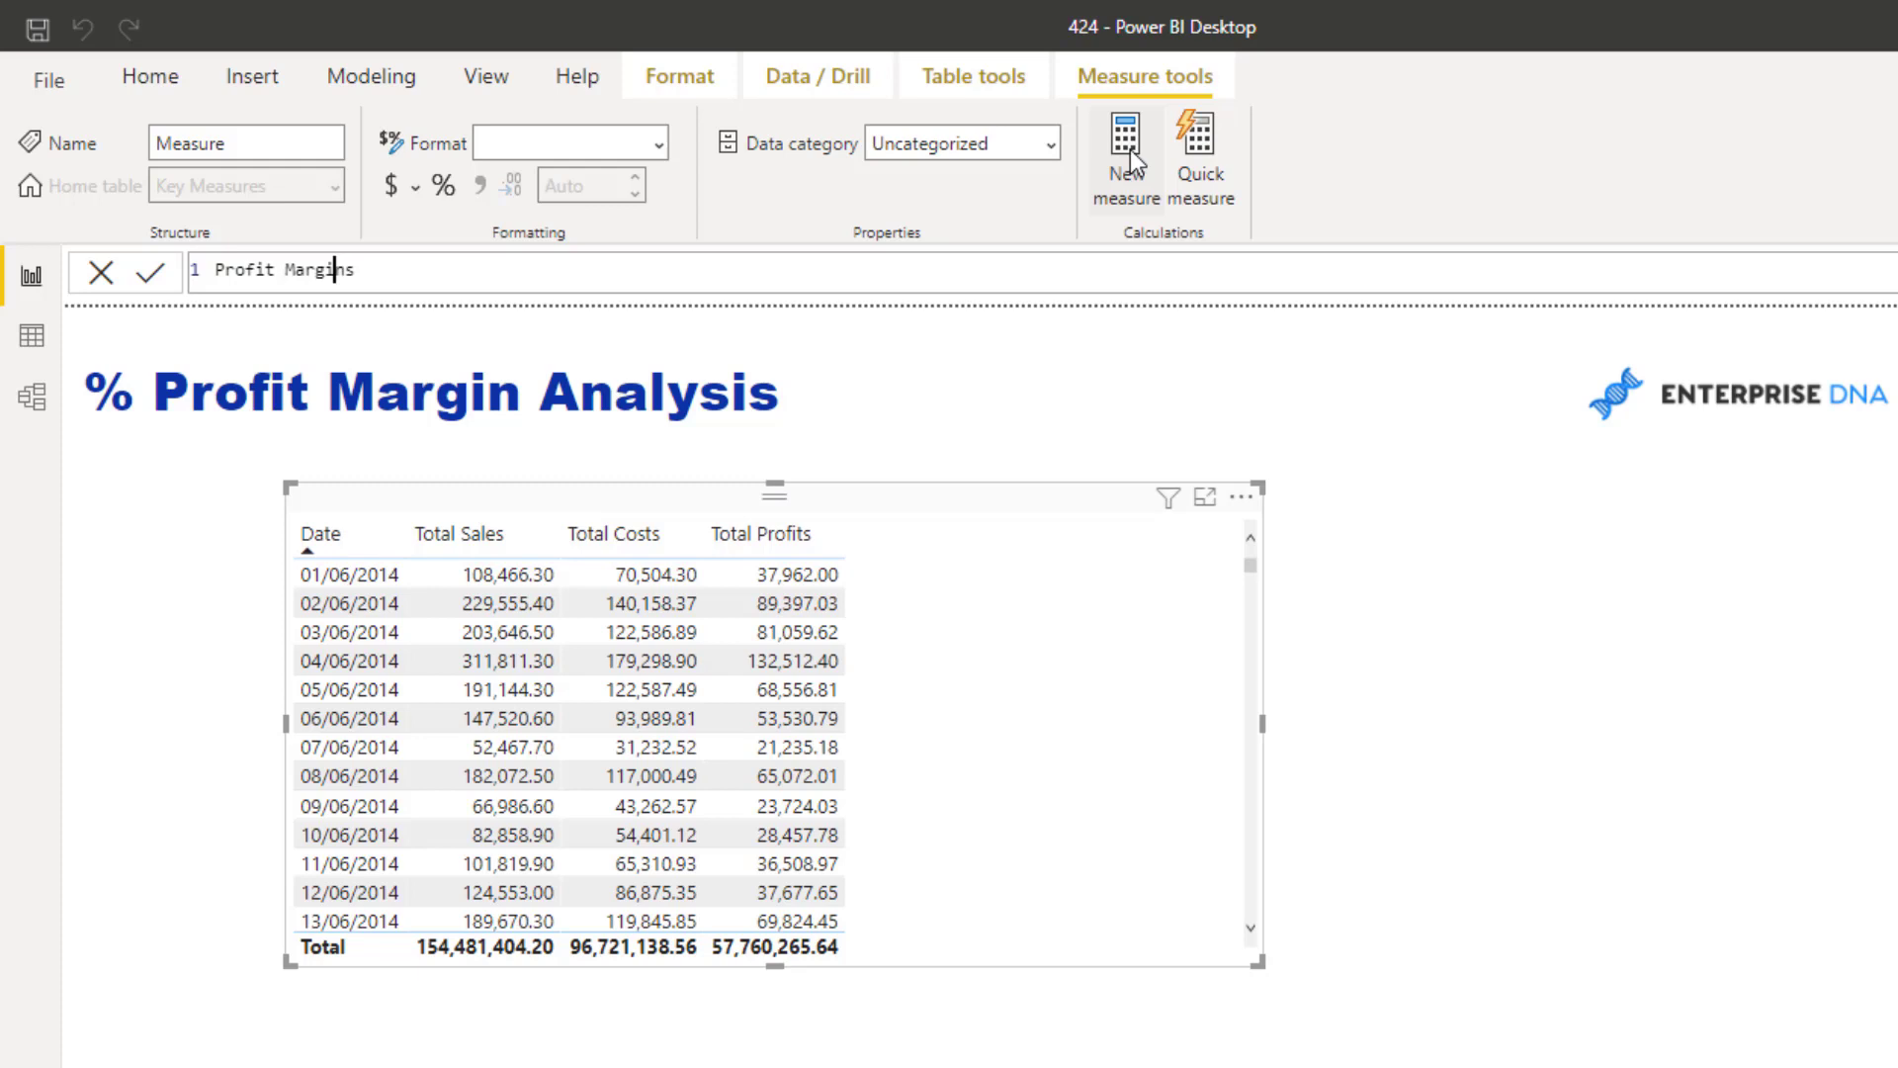
key(ctrl+shift+Left)
text(%)
key(End)
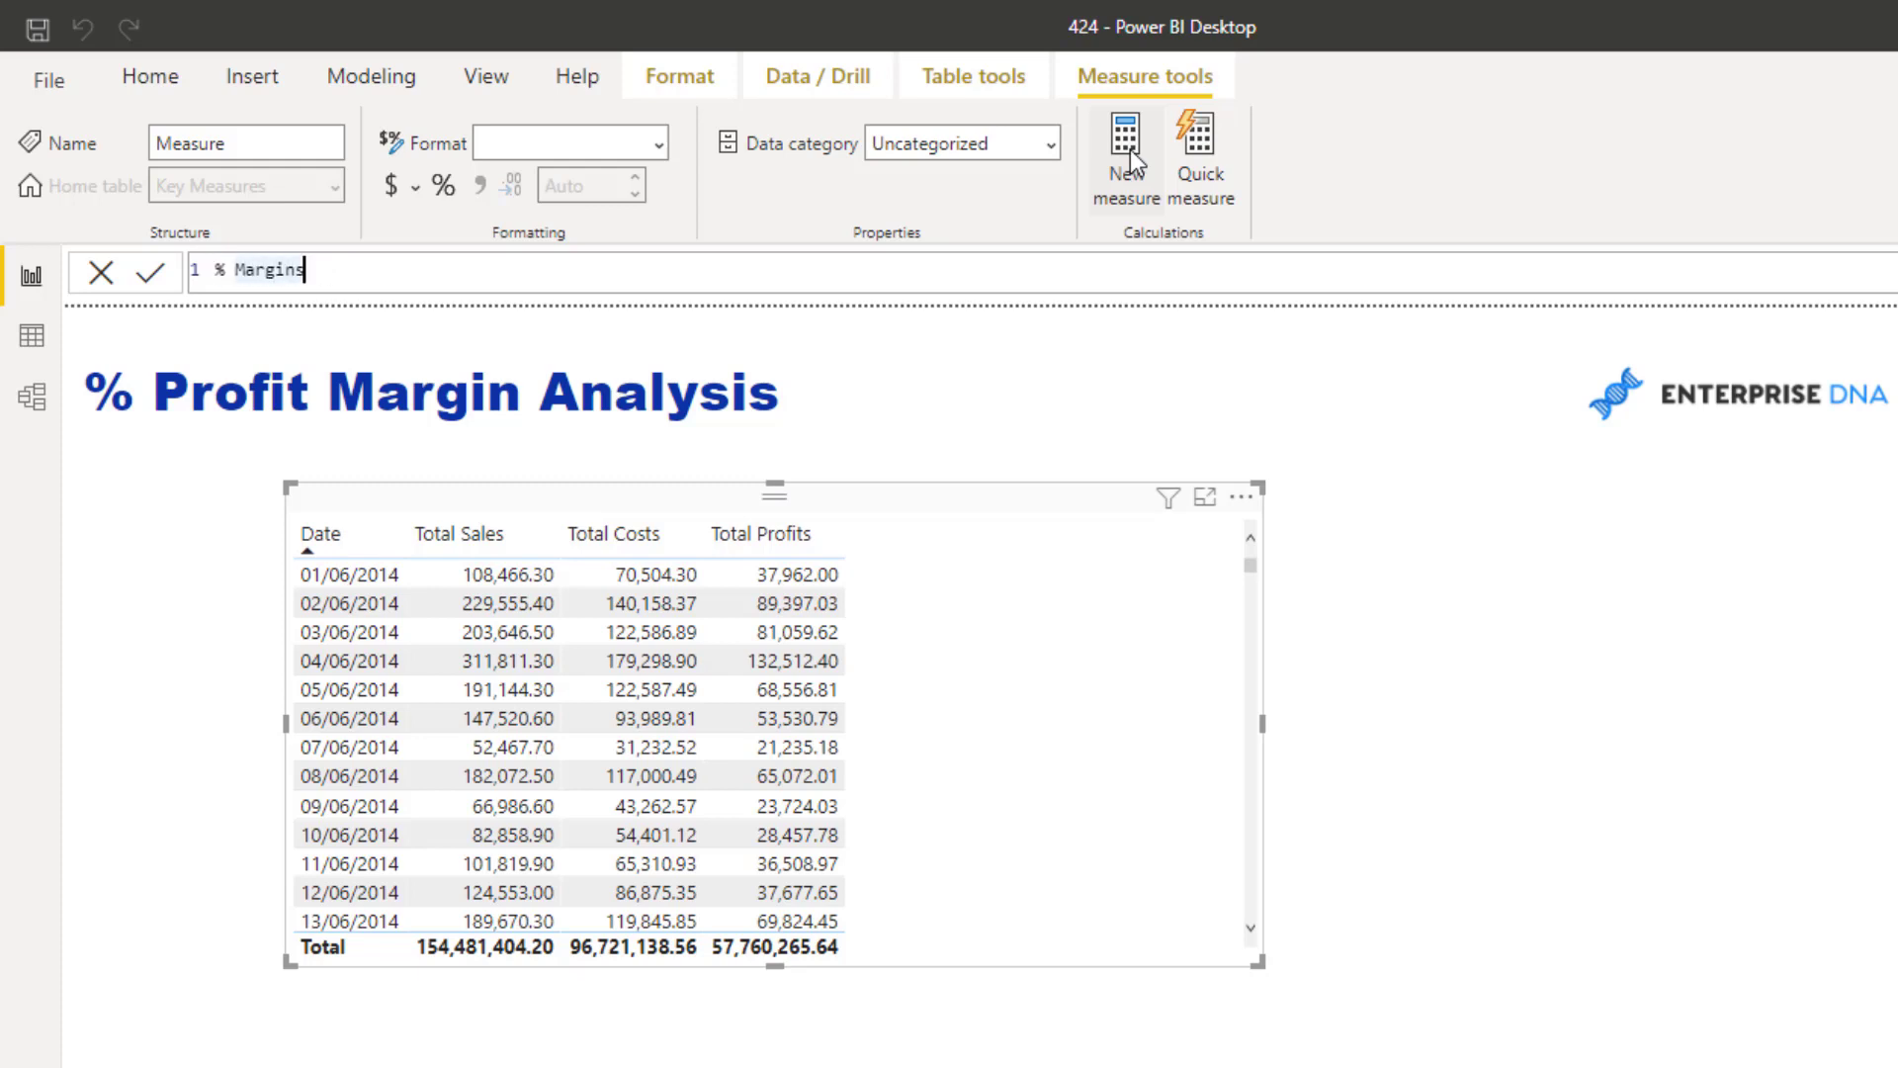
text(= DIV)
key(Tab)
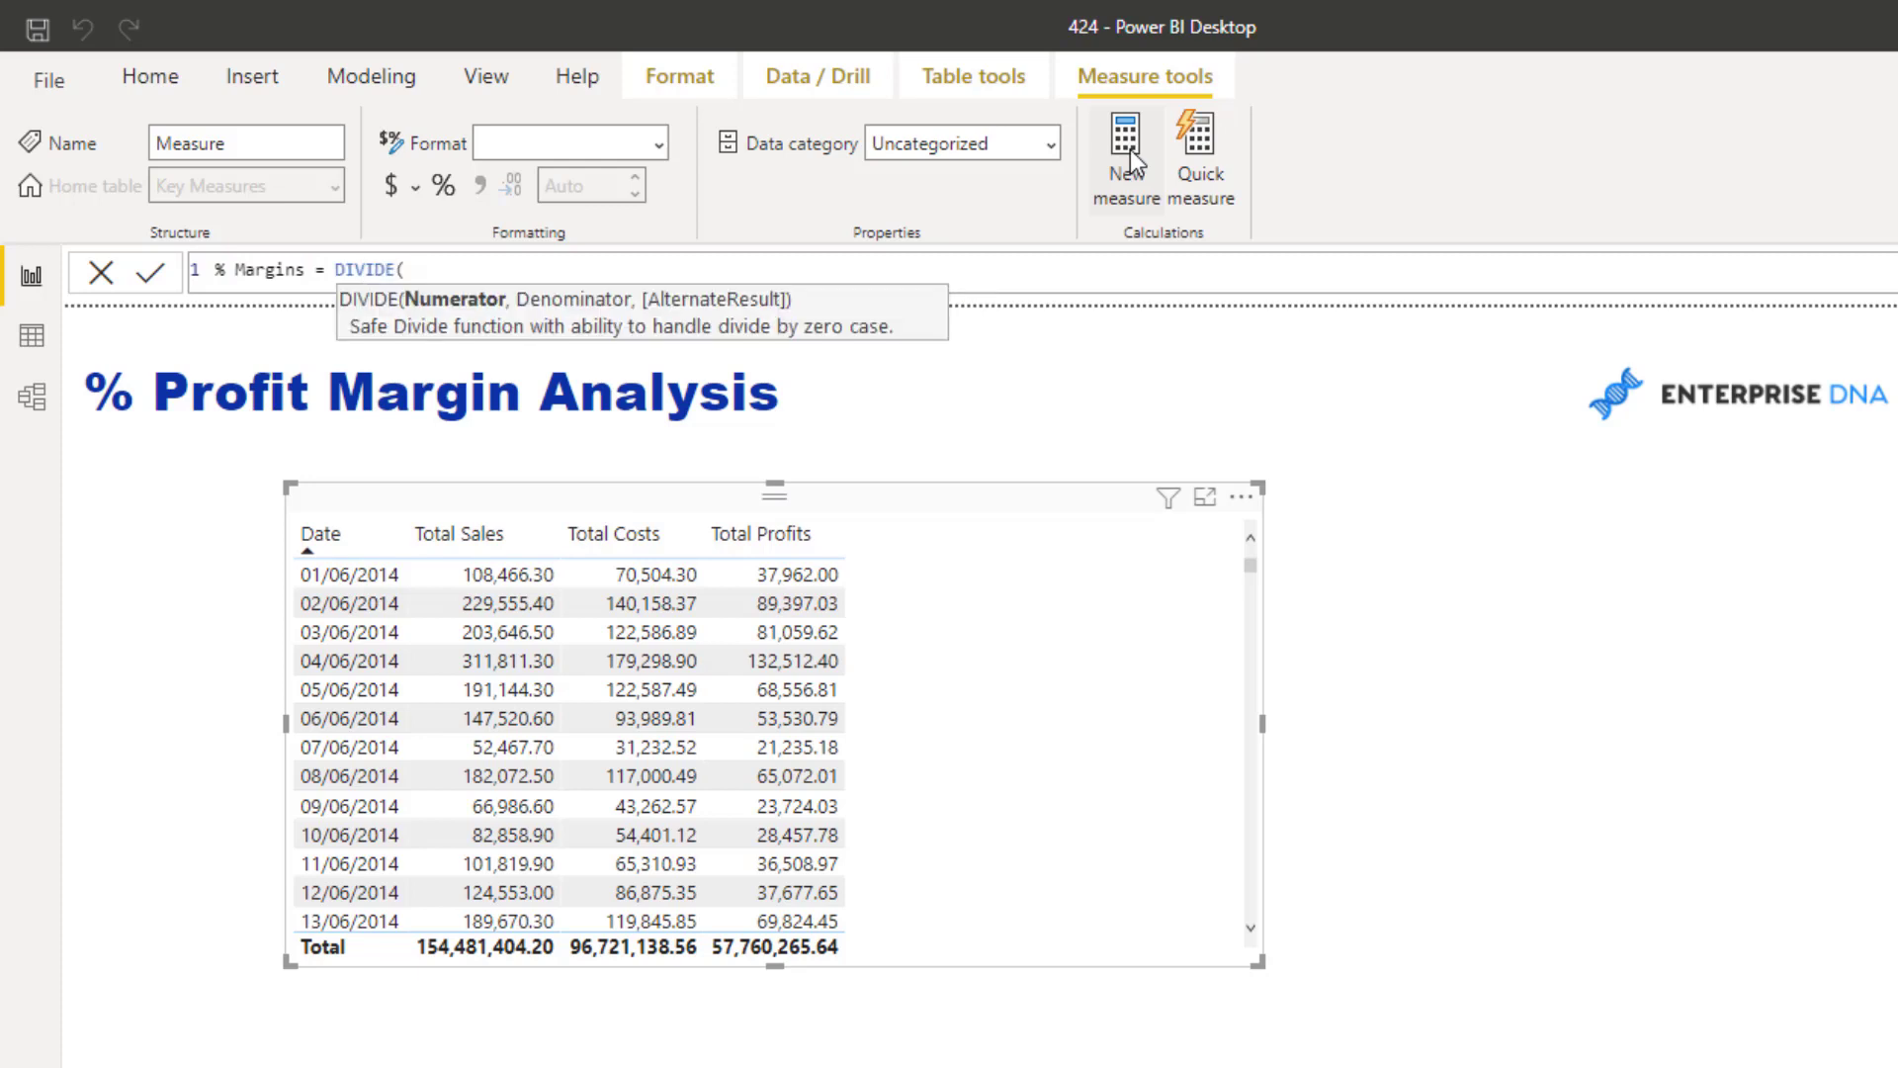
text(Tot)
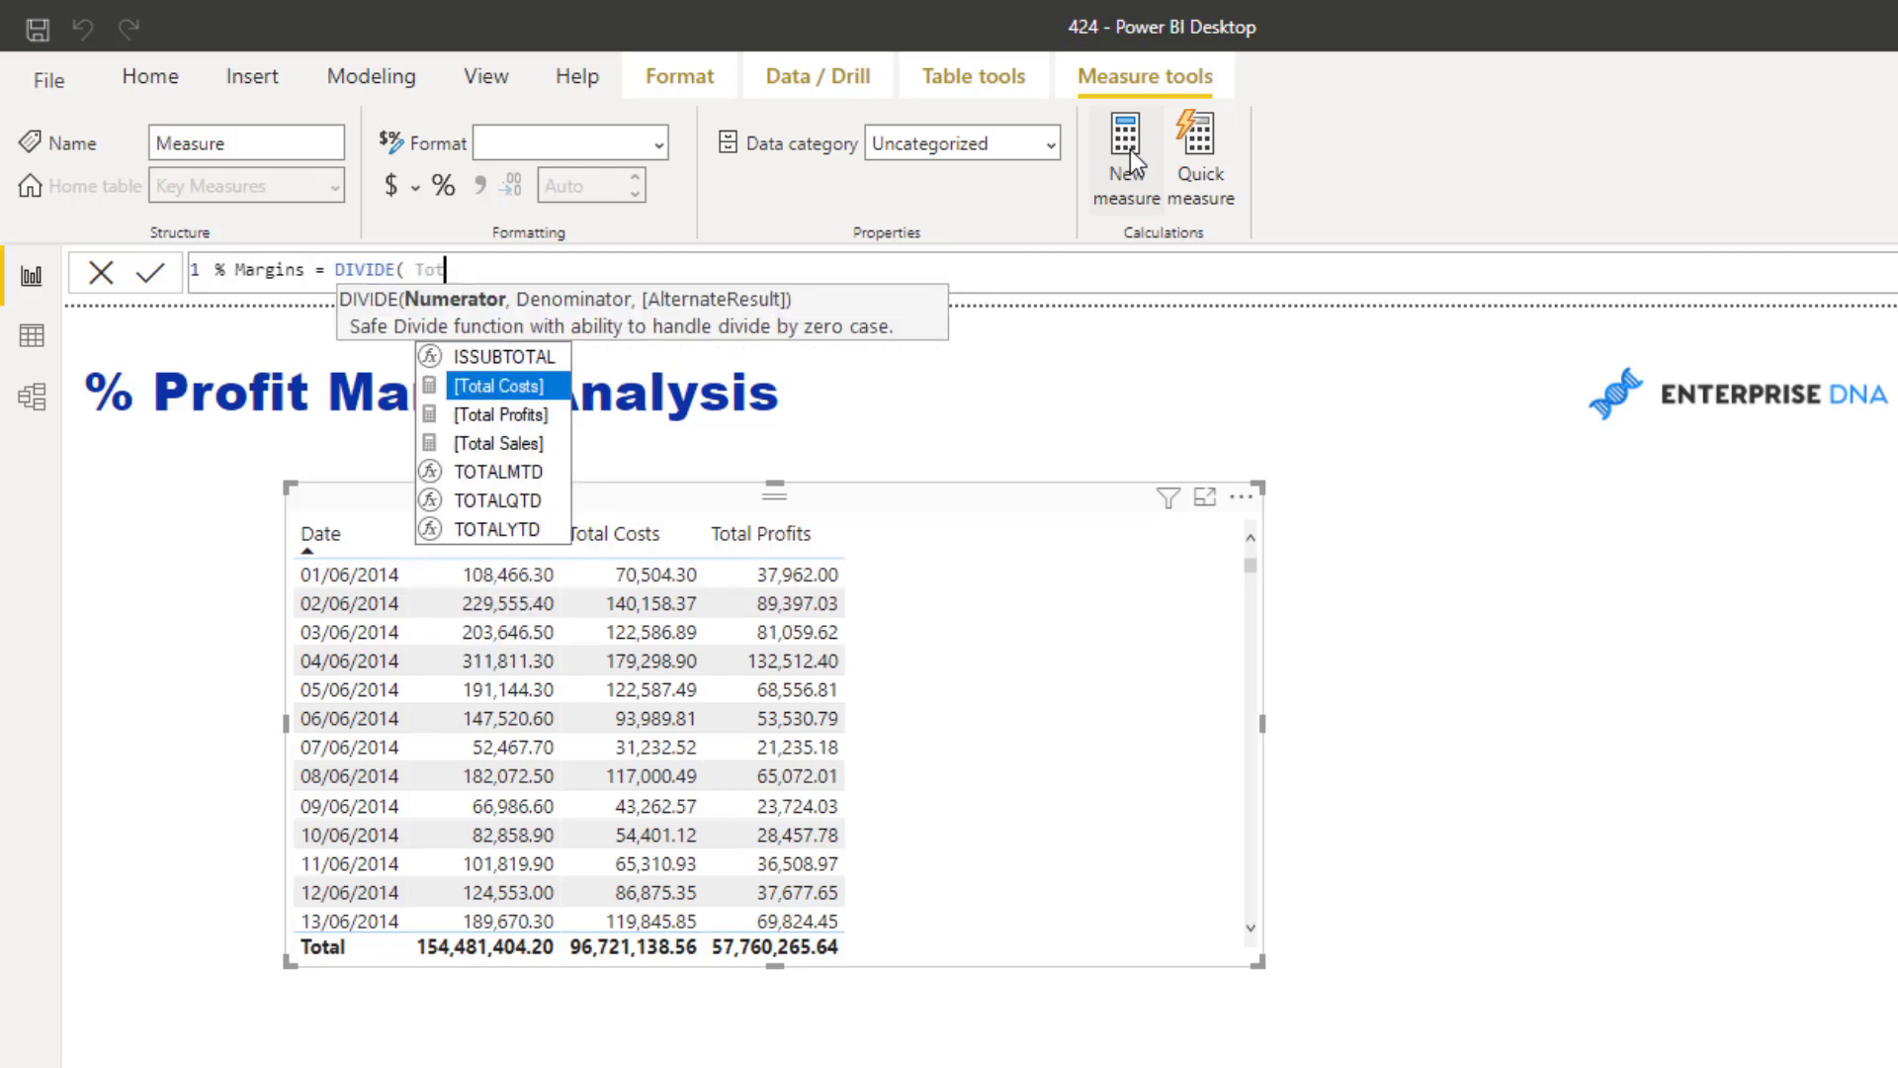
key(Down)
key(Tab)
text(, Tota)
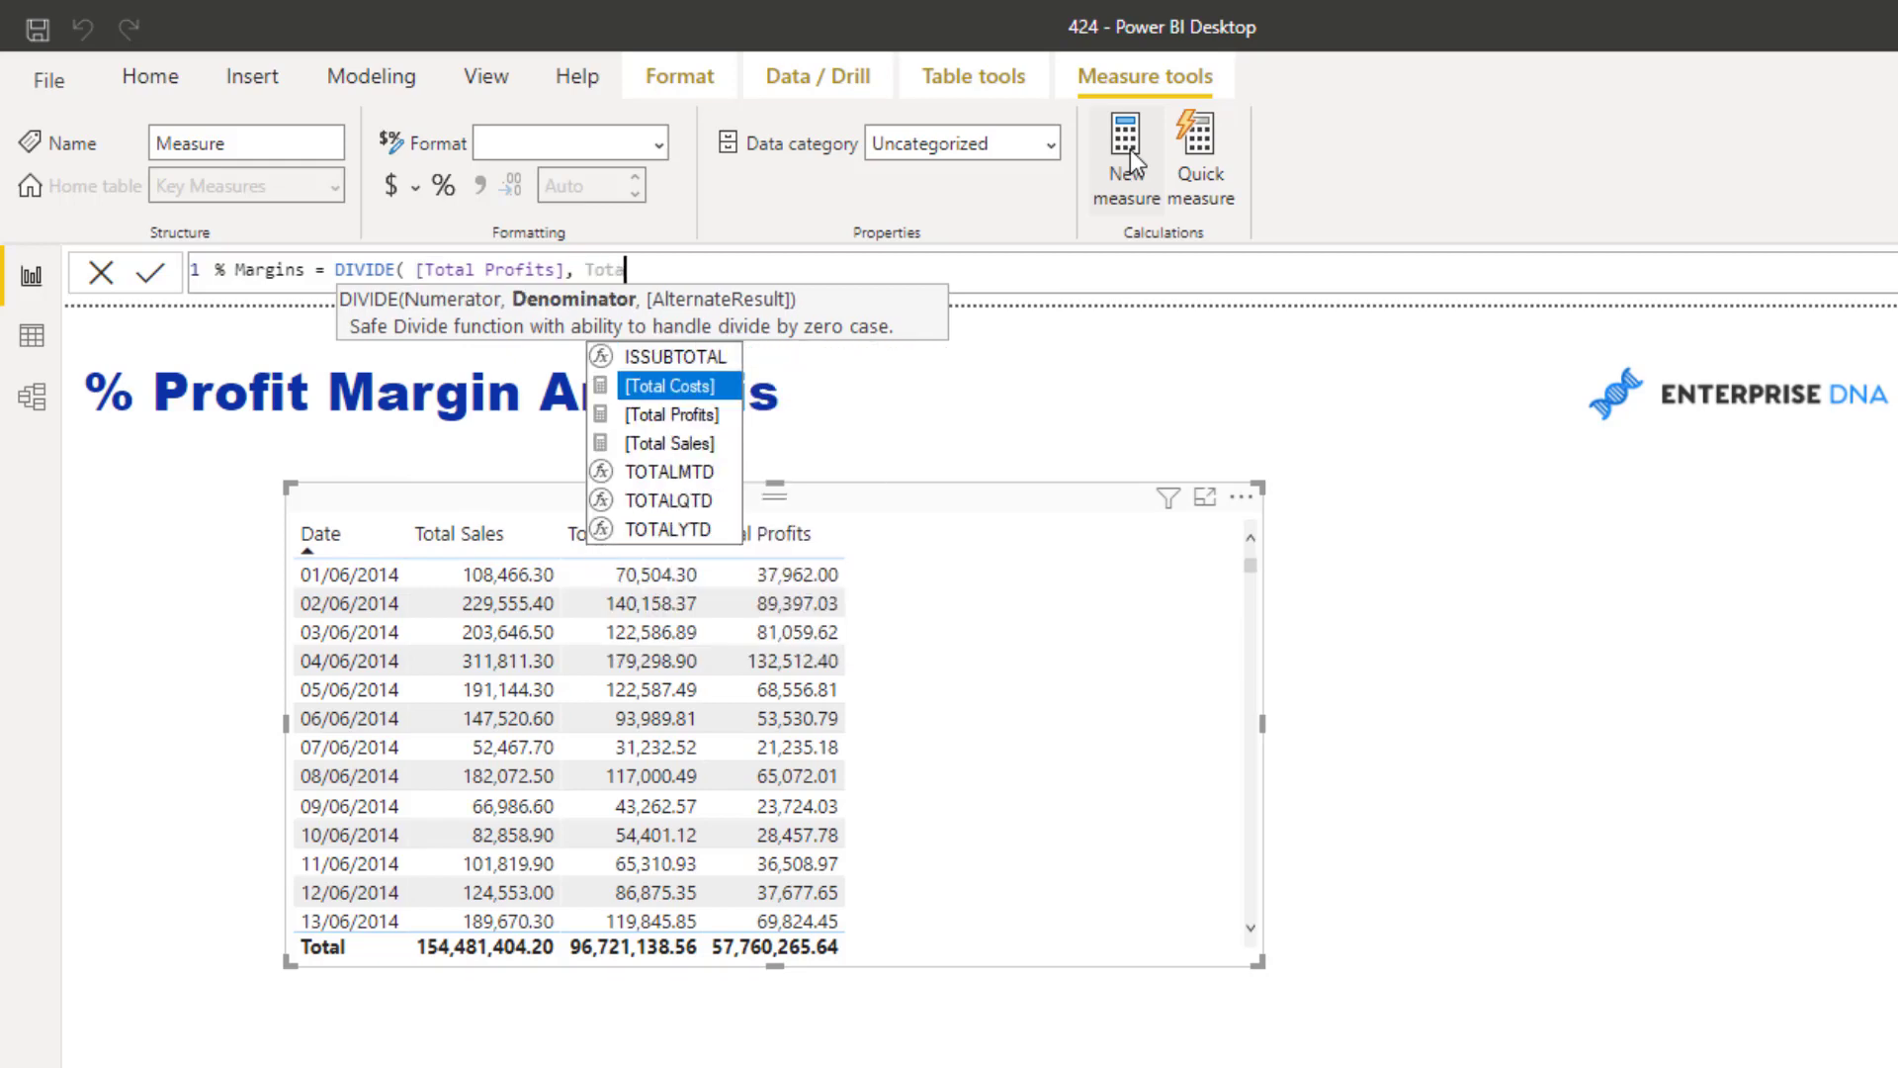
key(Down)
key(Down)
key(Tab)
text(,)
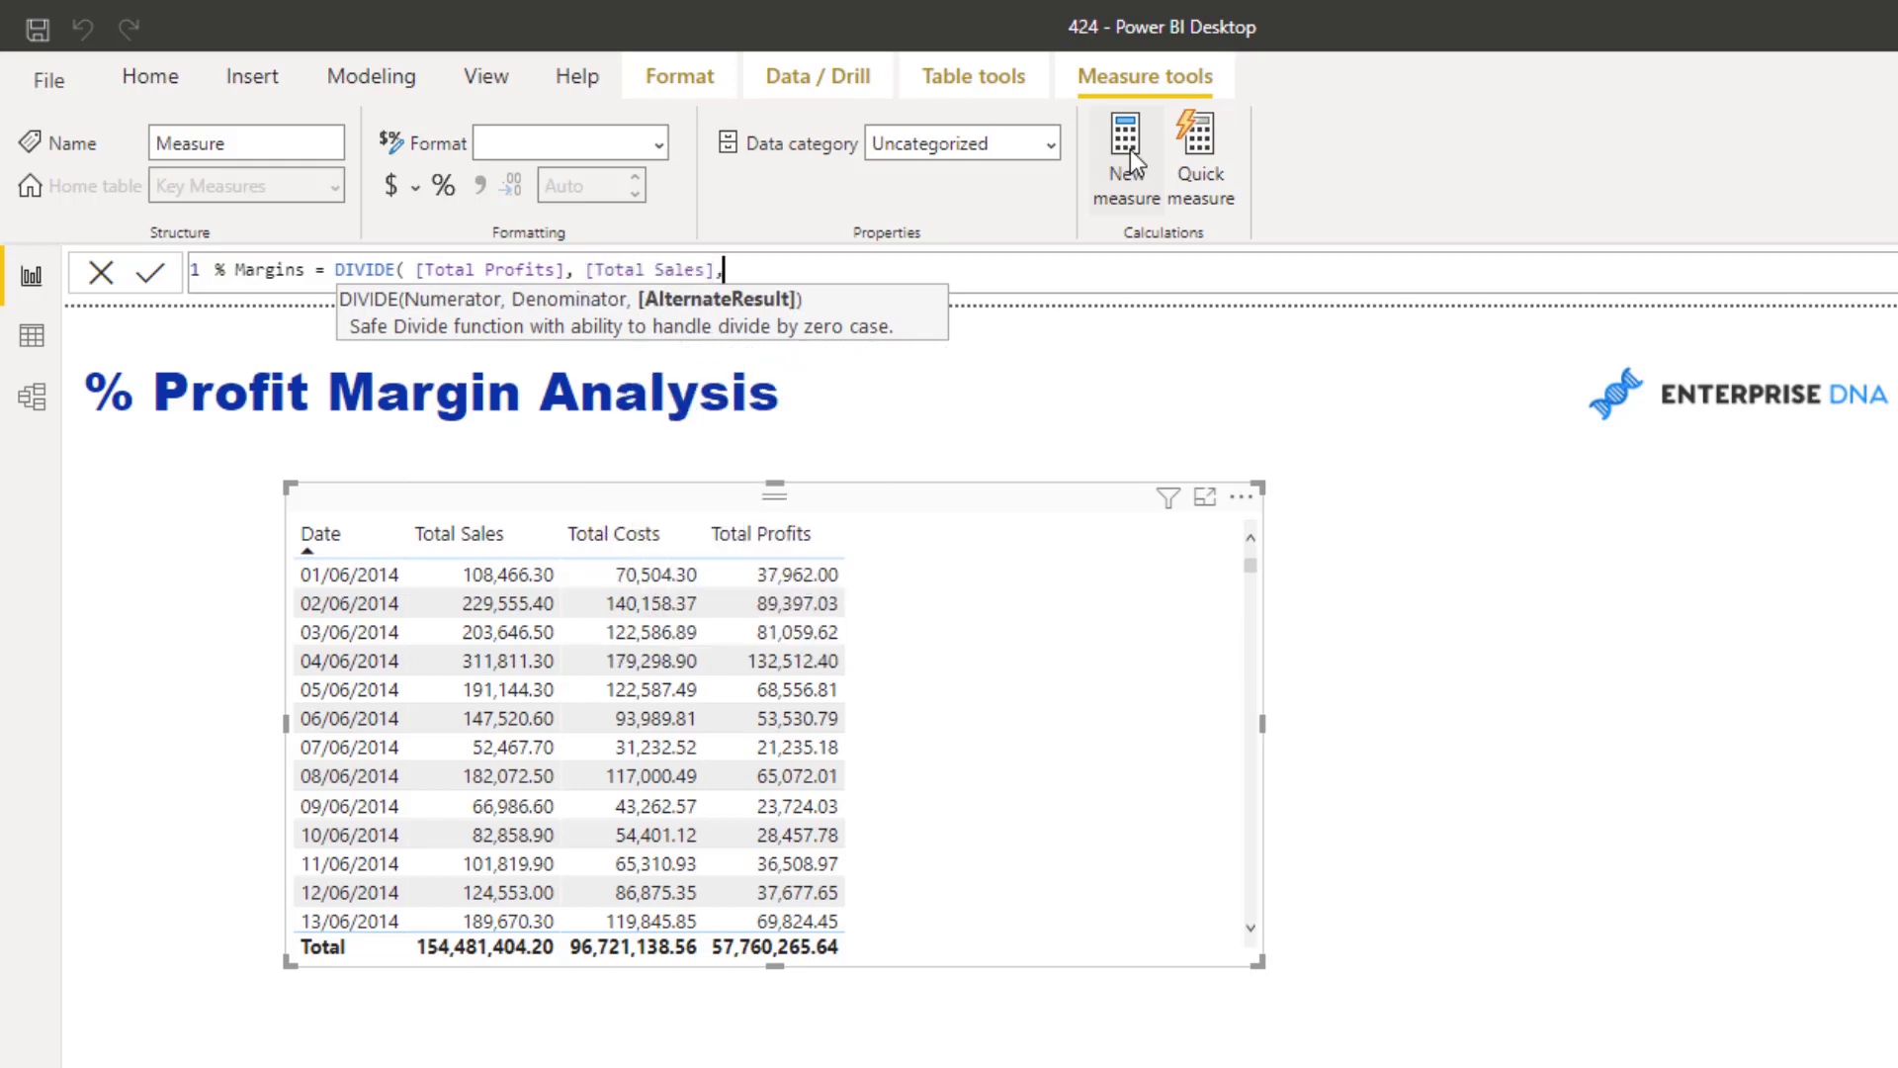
text( 0 ))
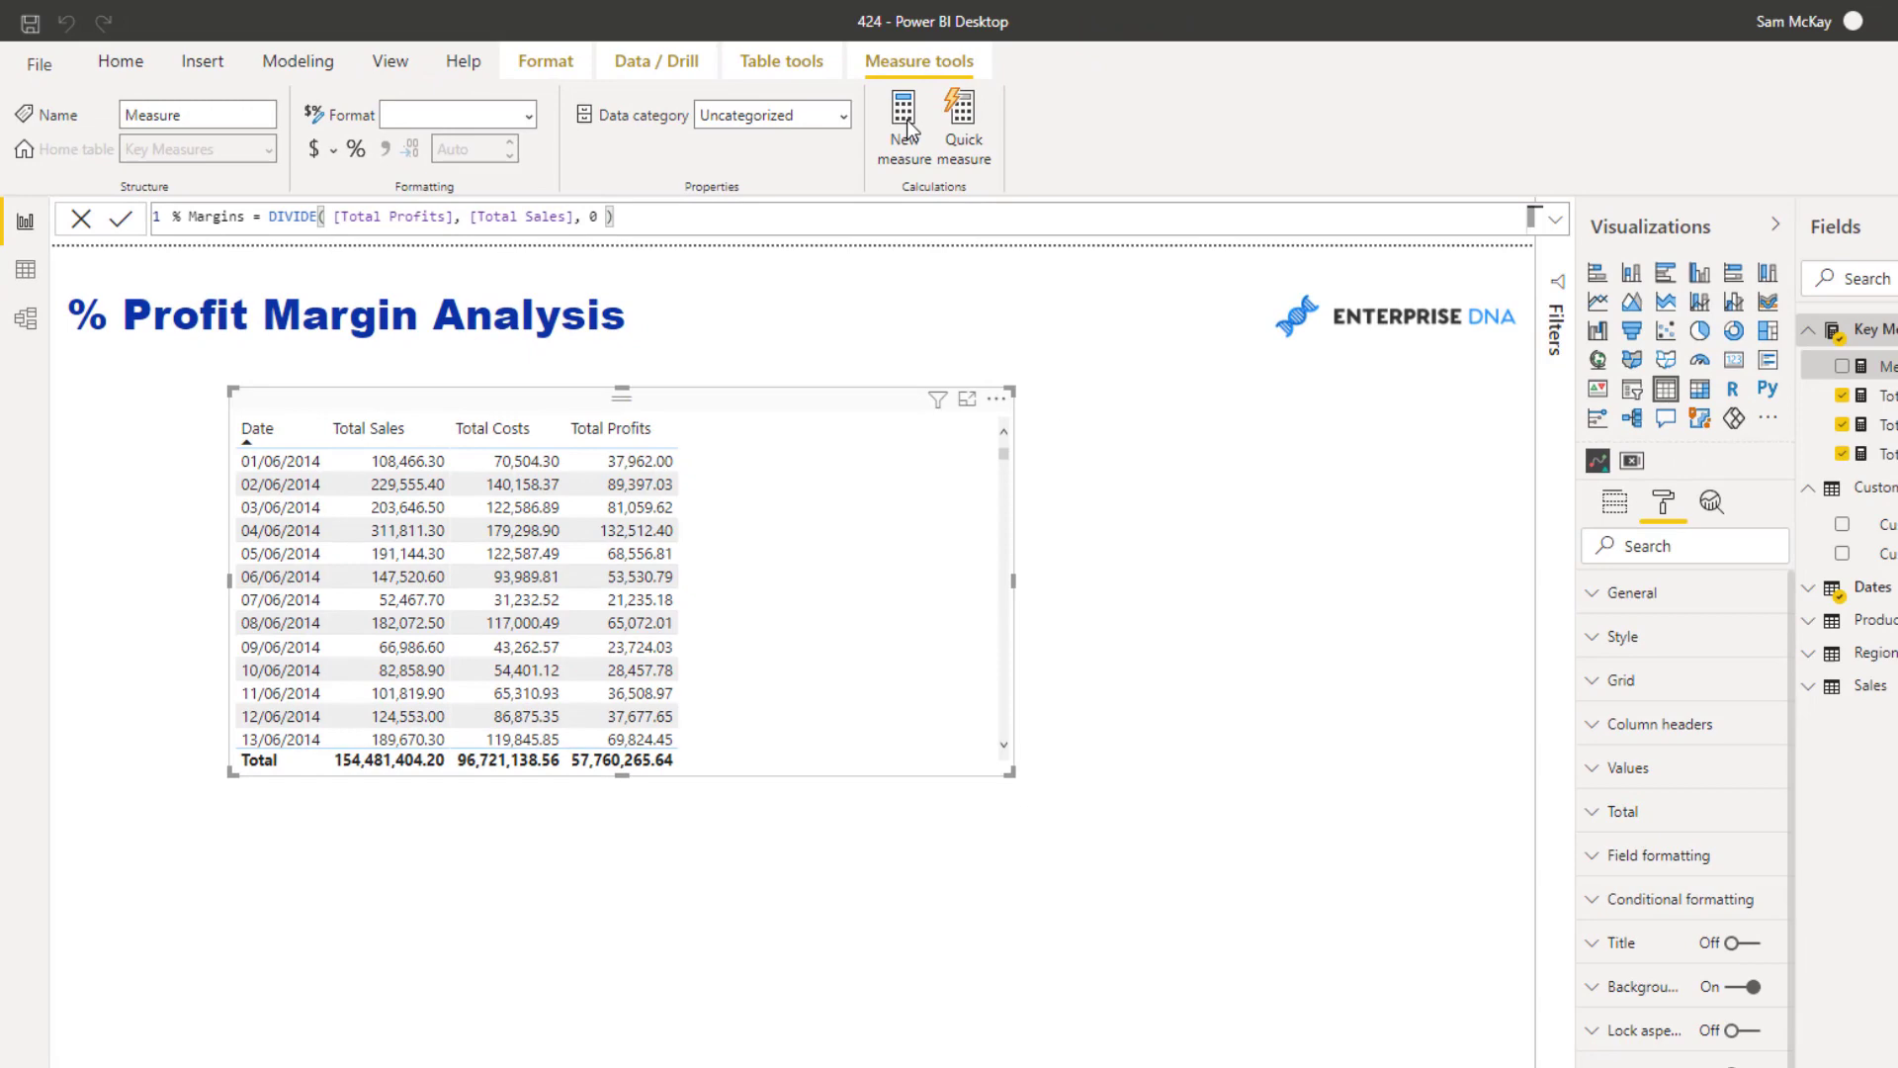
key(Return)
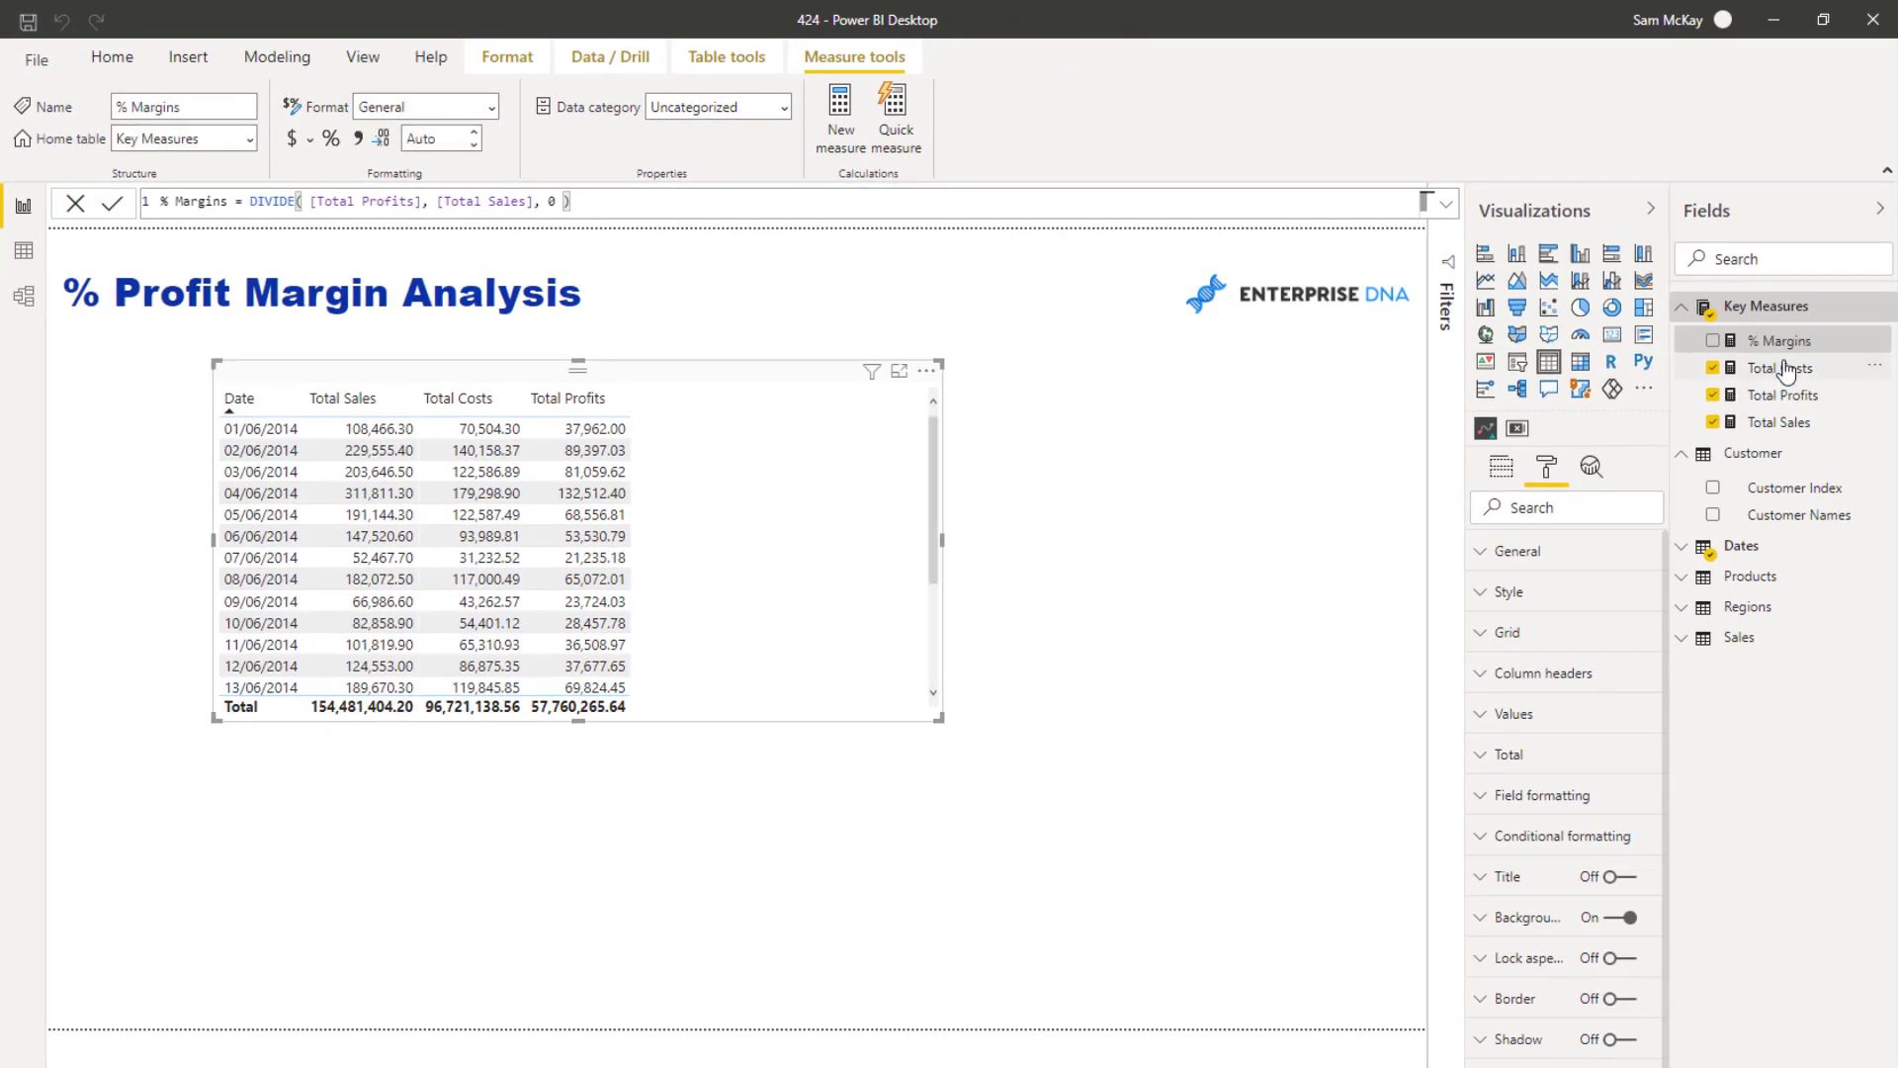
Format % Margins as a percentage and add it as a table column
click(1780, 368)
click(1785, 341)
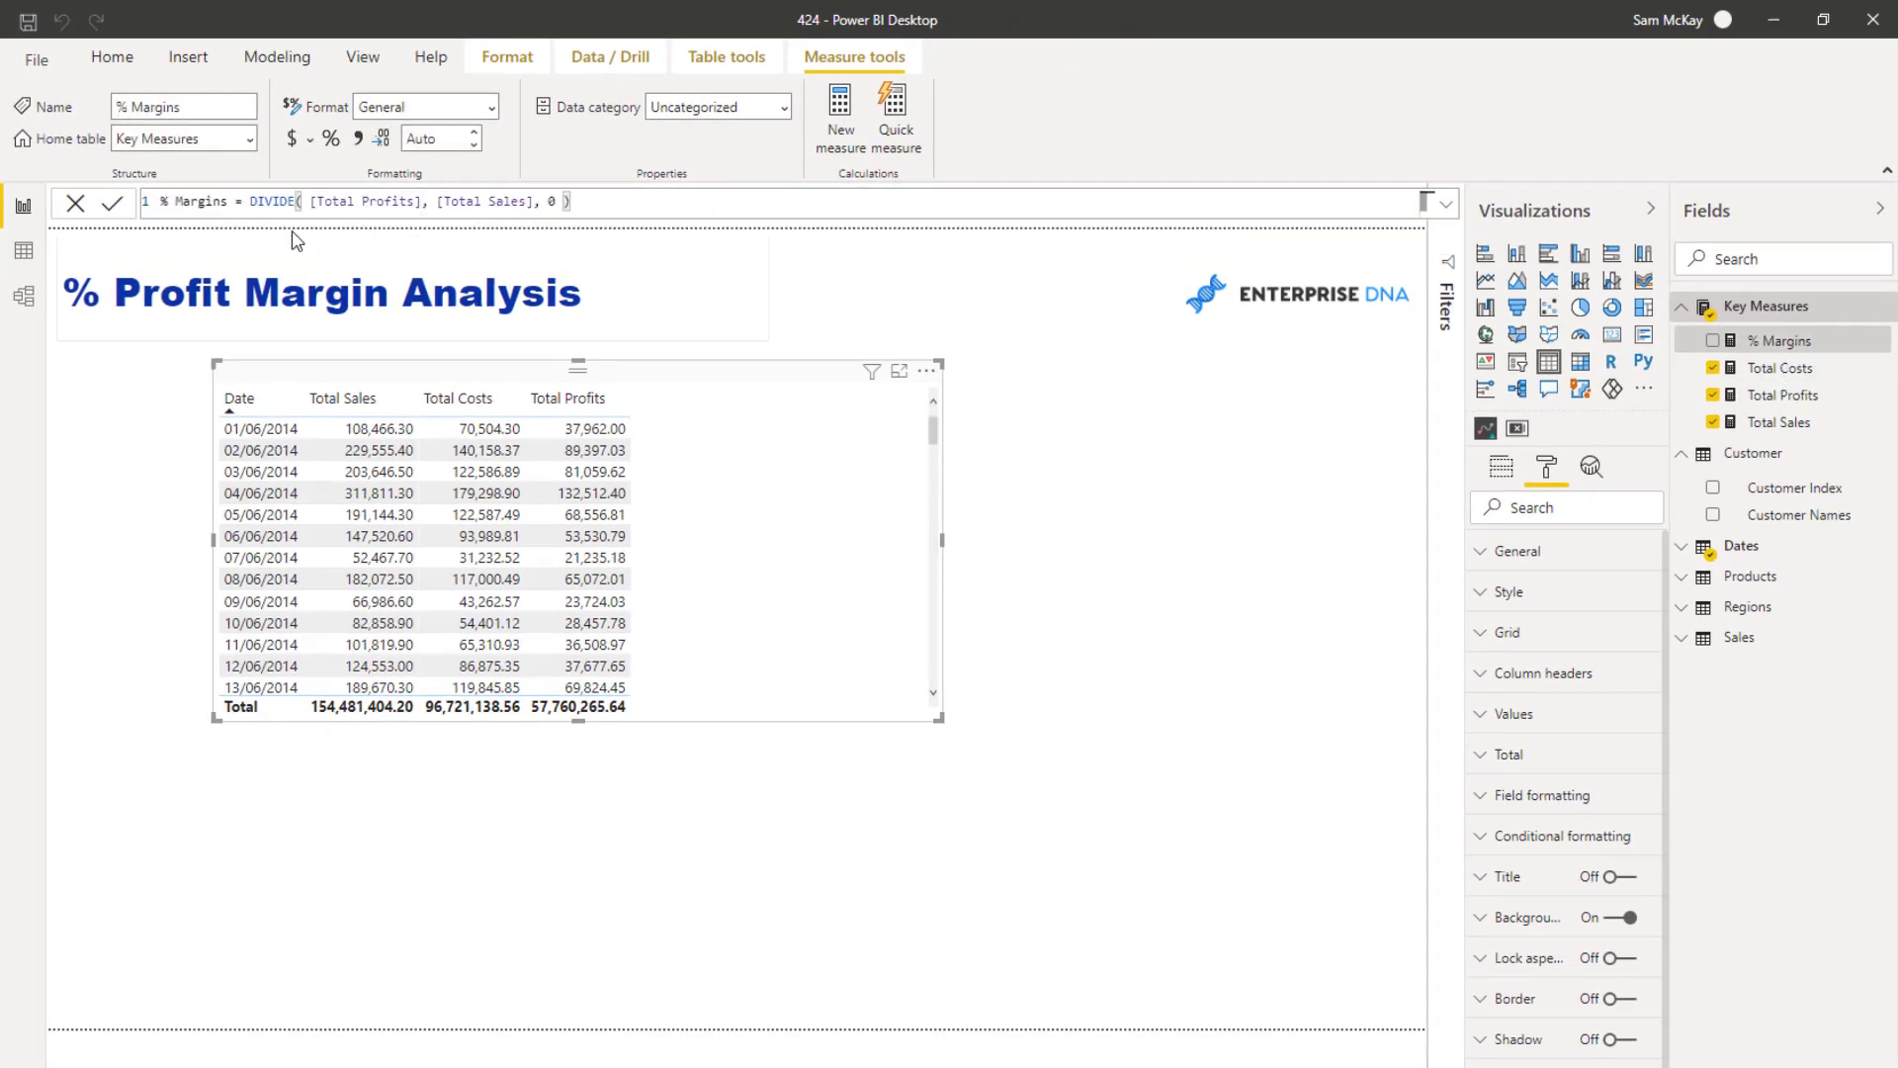
click(291, 140)
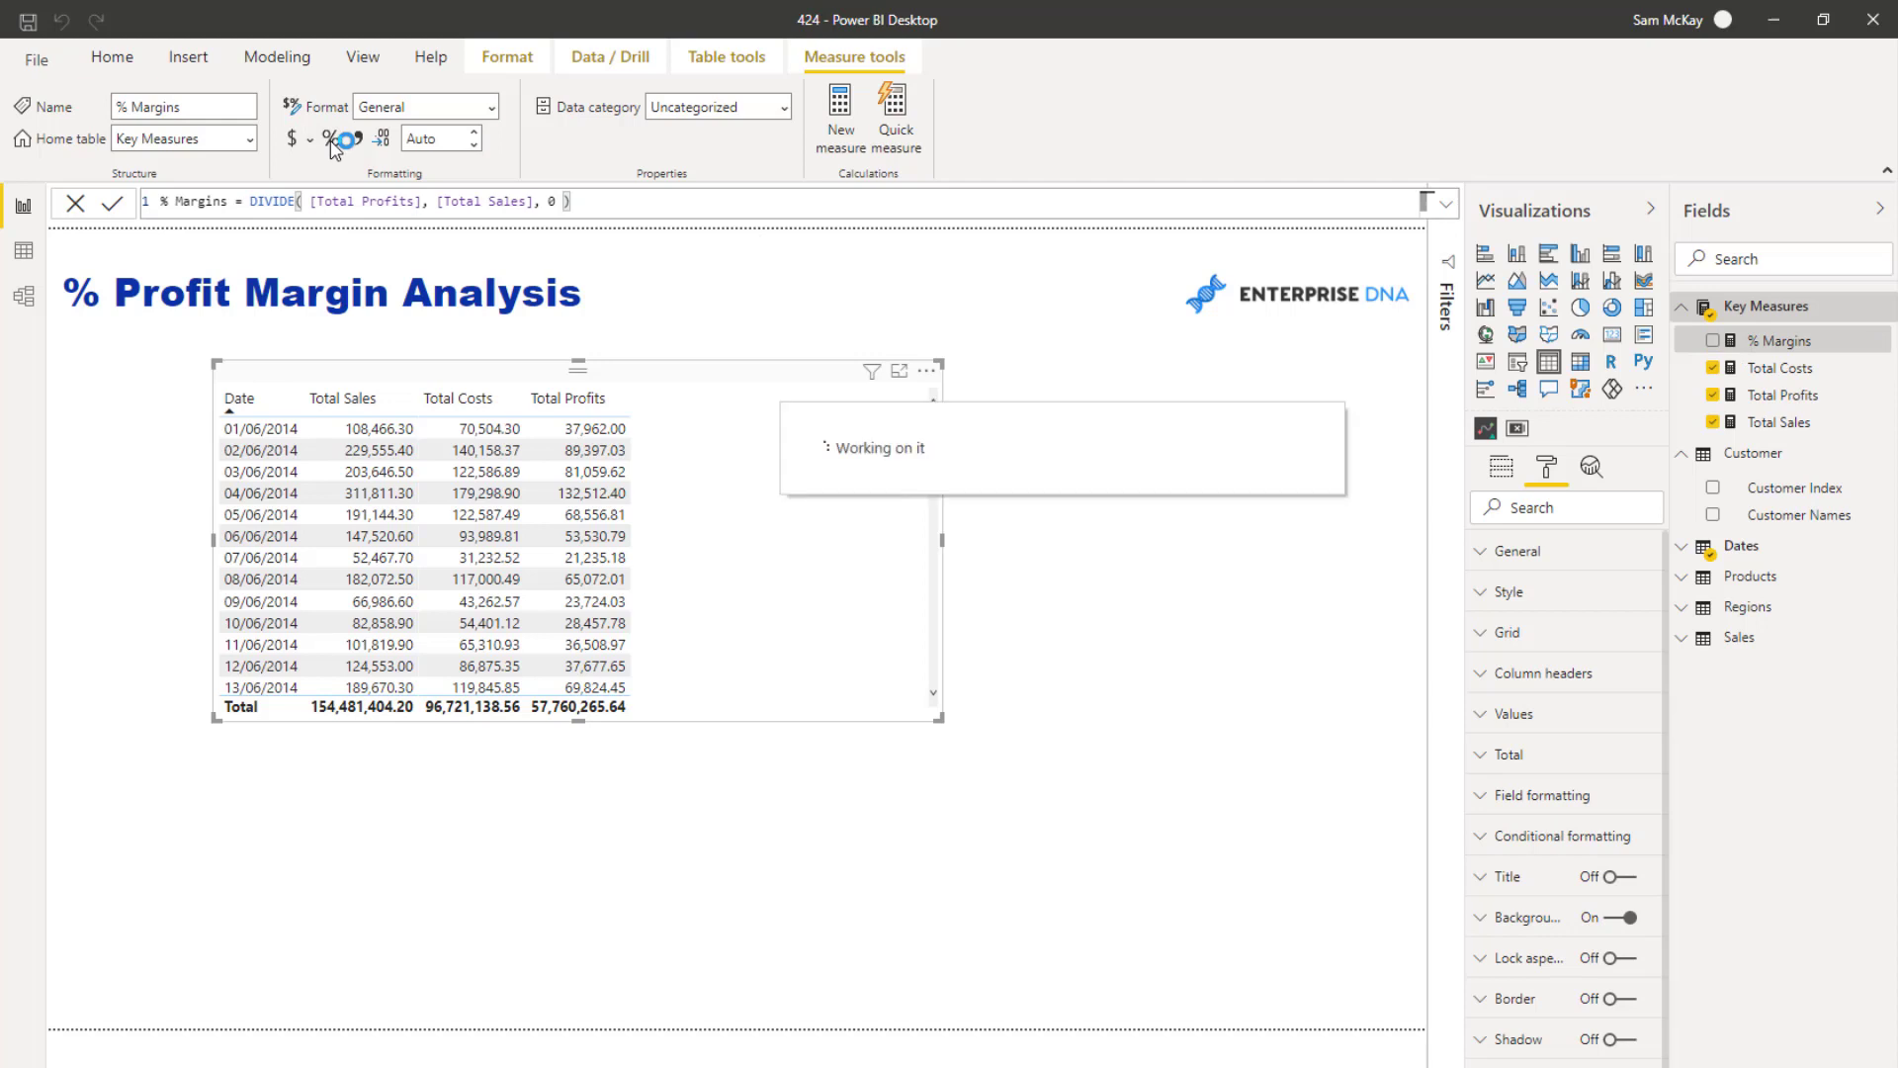
click(330, 139)
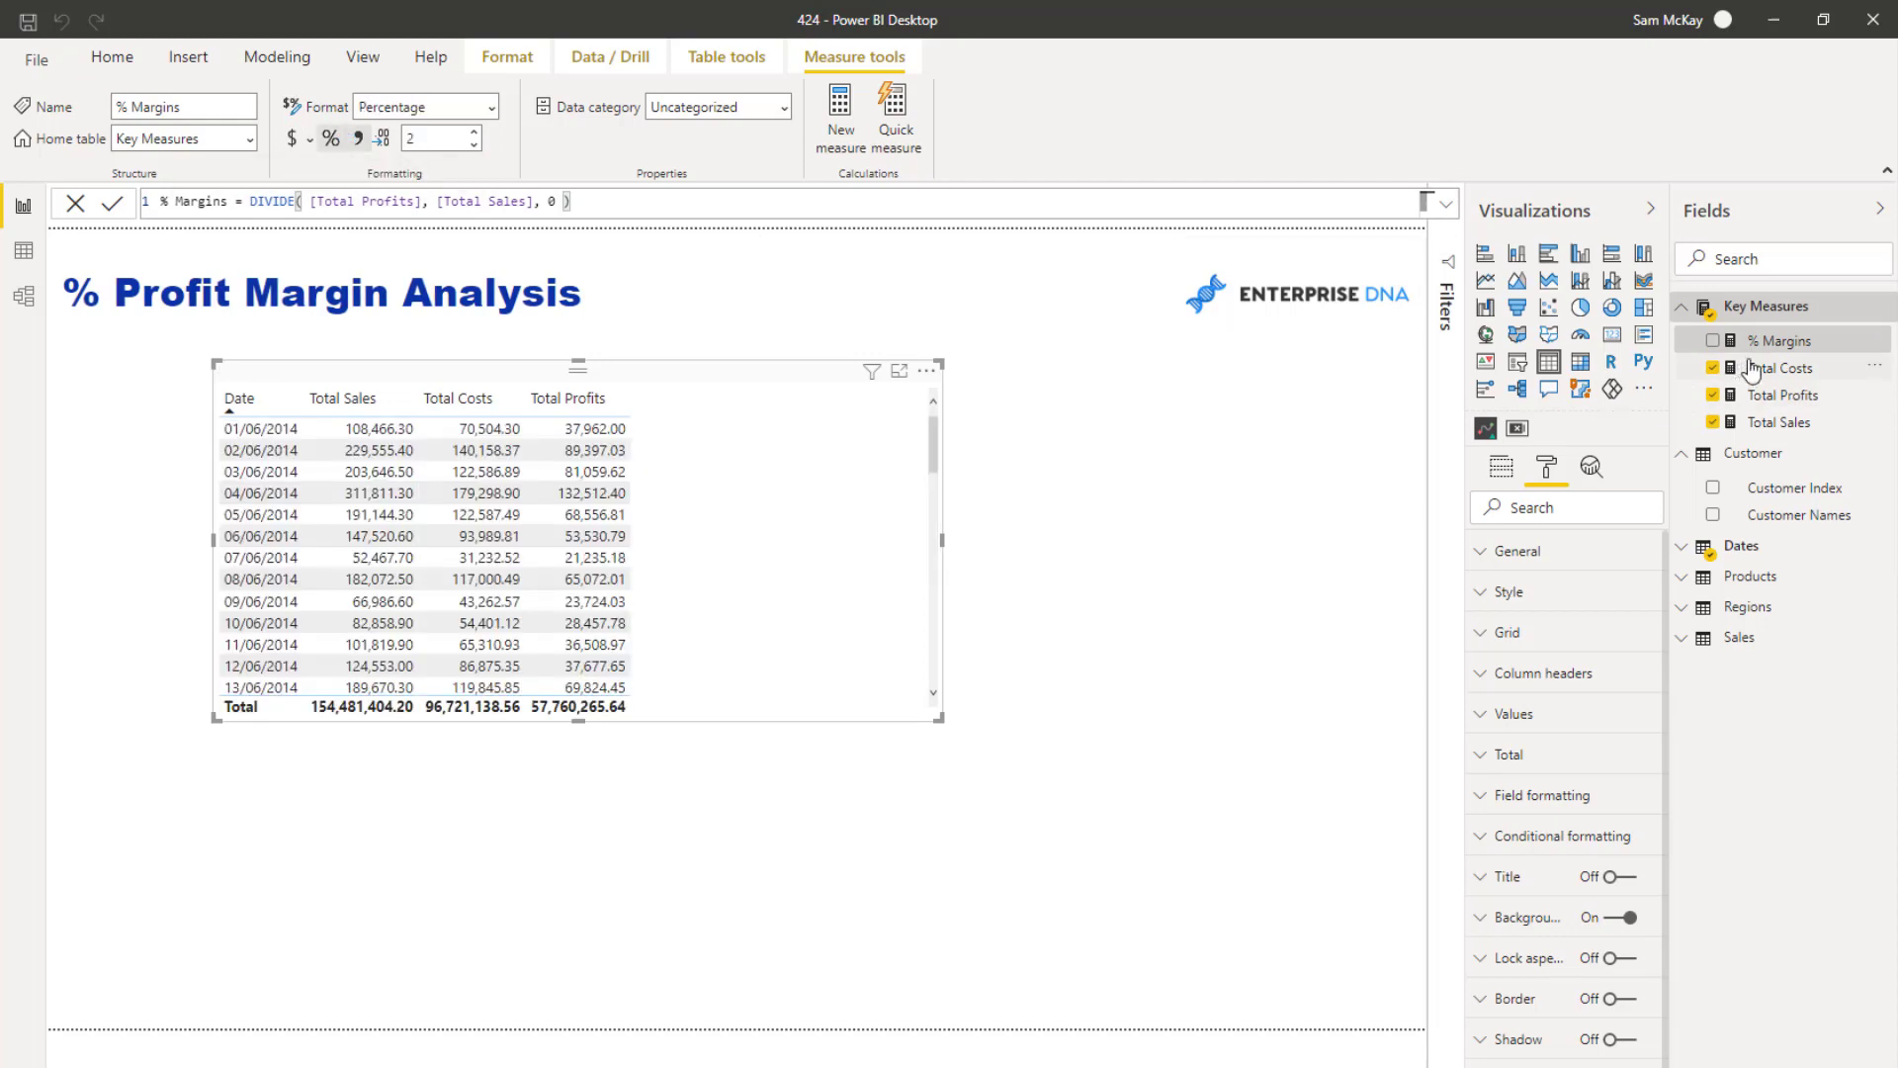
drag(1772, 345, 732, 534)
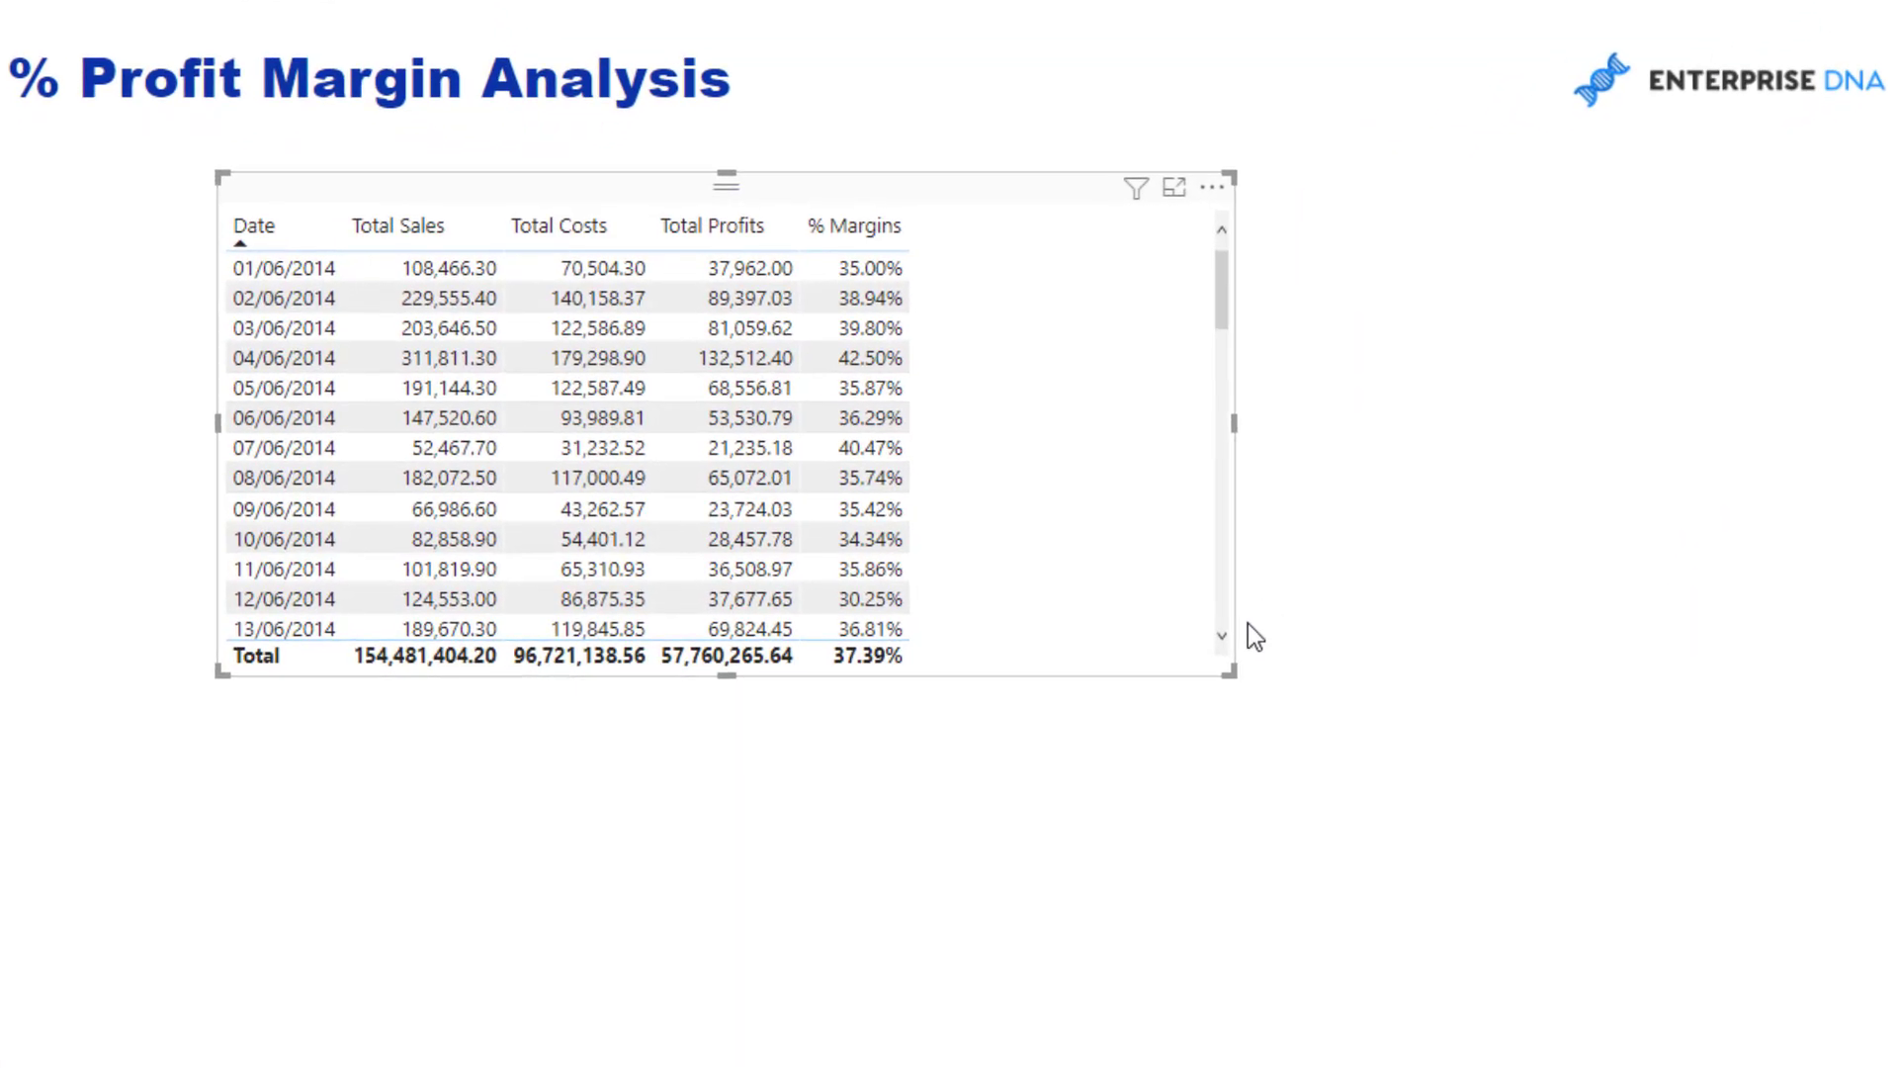
Shrink the table visual and reposition it toward the upper left of the page
drag(1144, 674, 1135, 657)
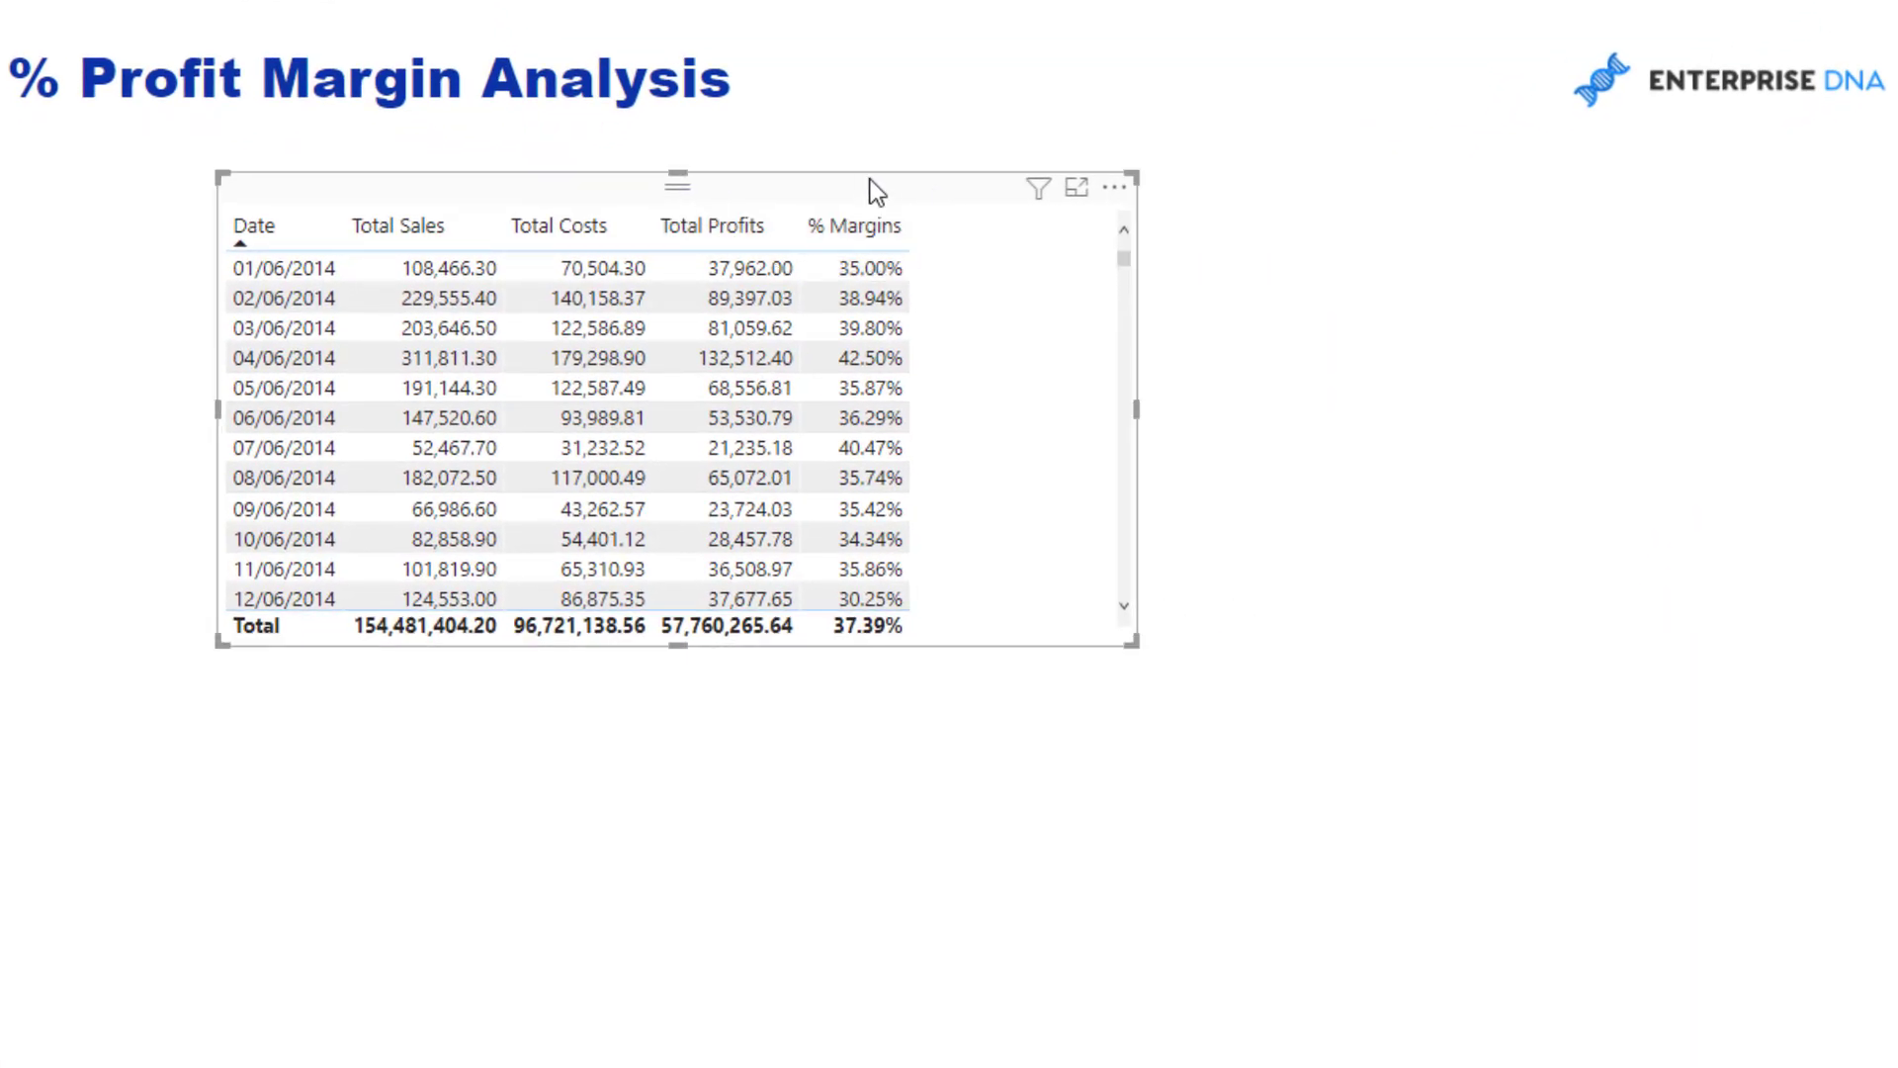
drag(870, 188, 765, 181)
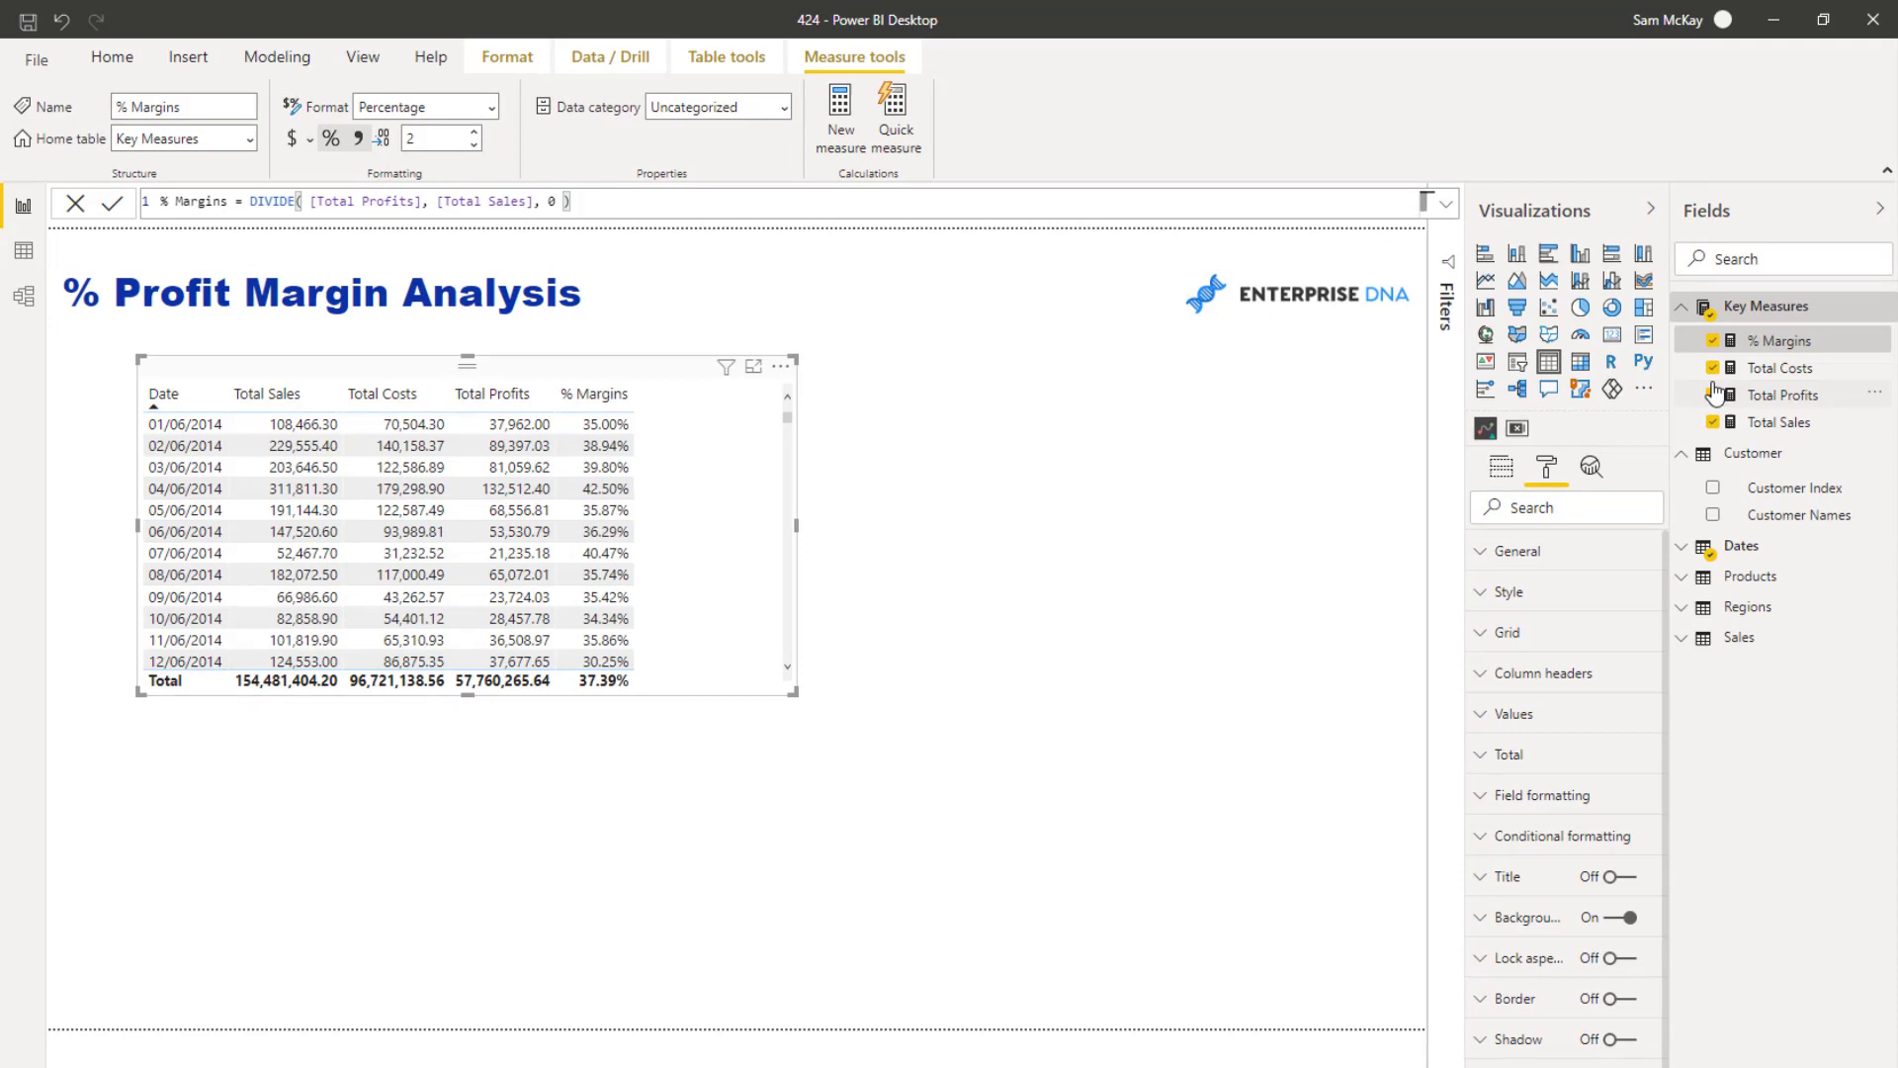
click(1806, 399)
click(1790, 345)
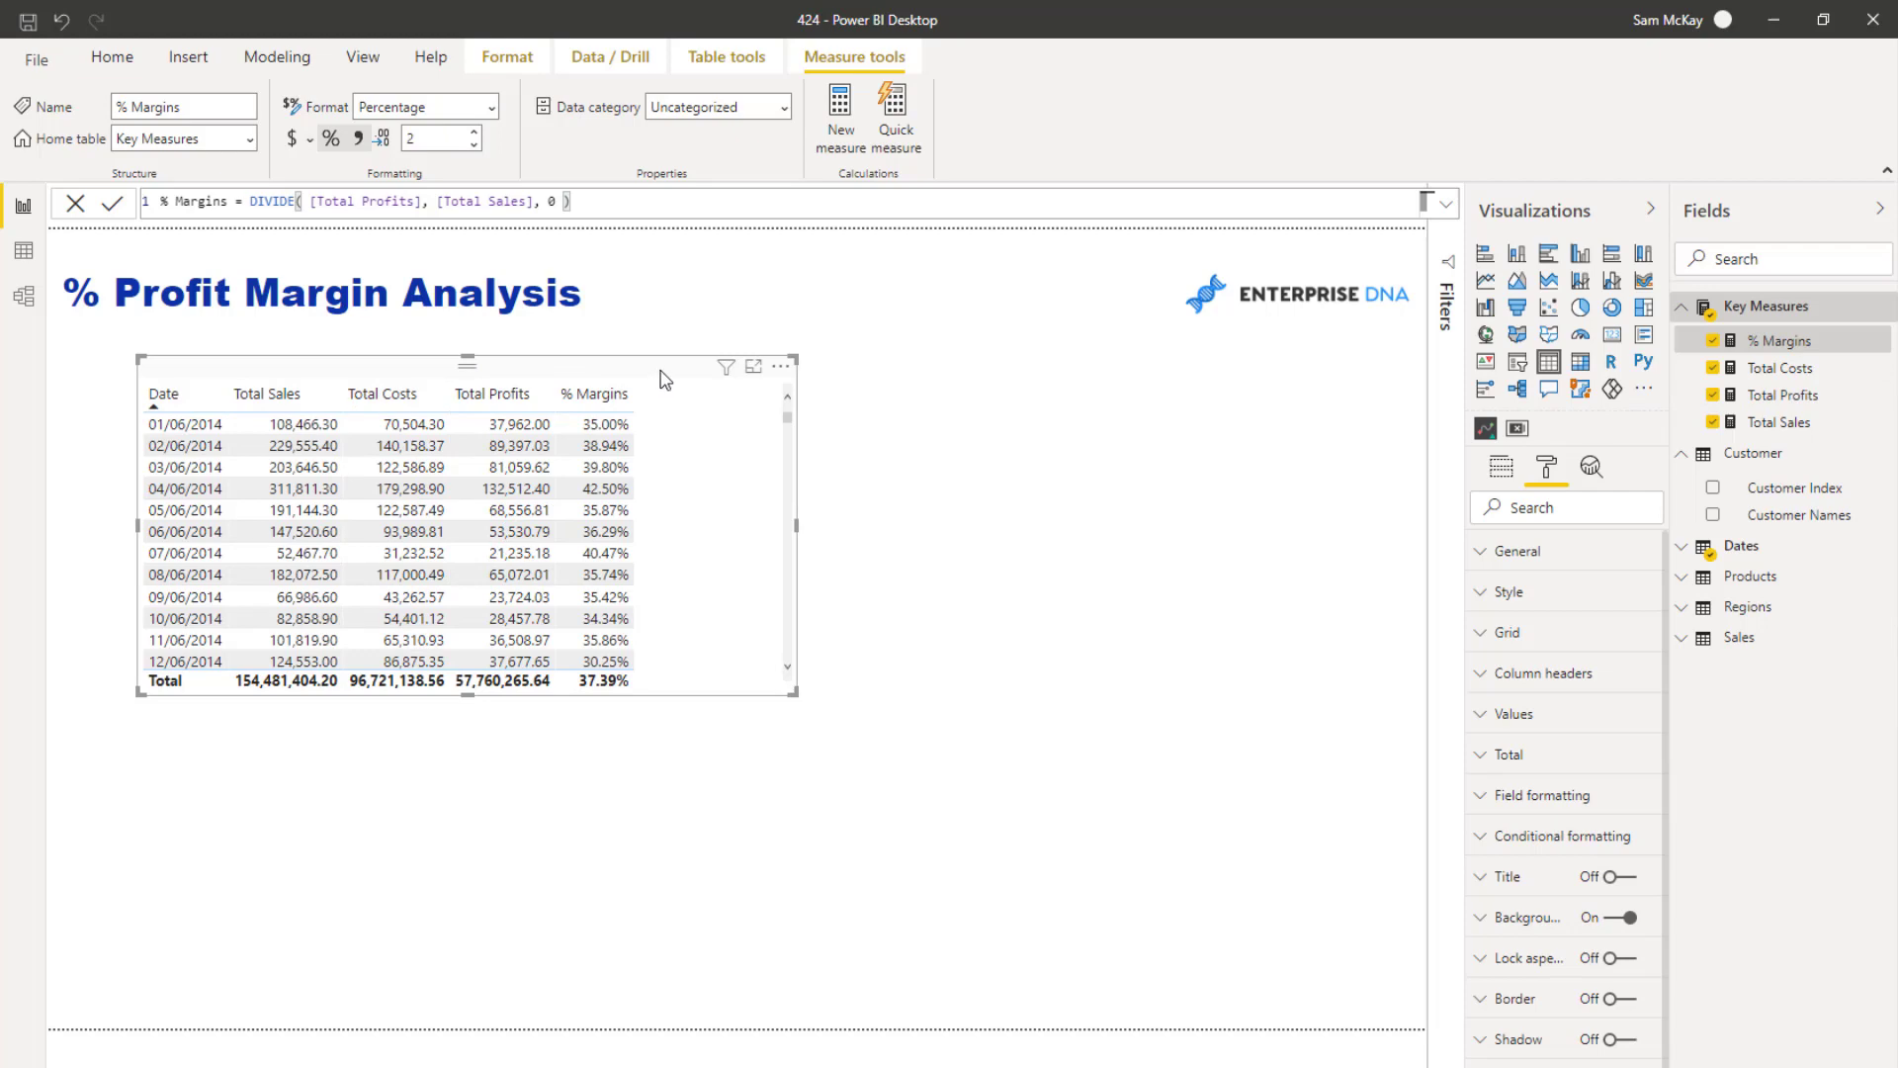
drag(664, 379, 658, 367)
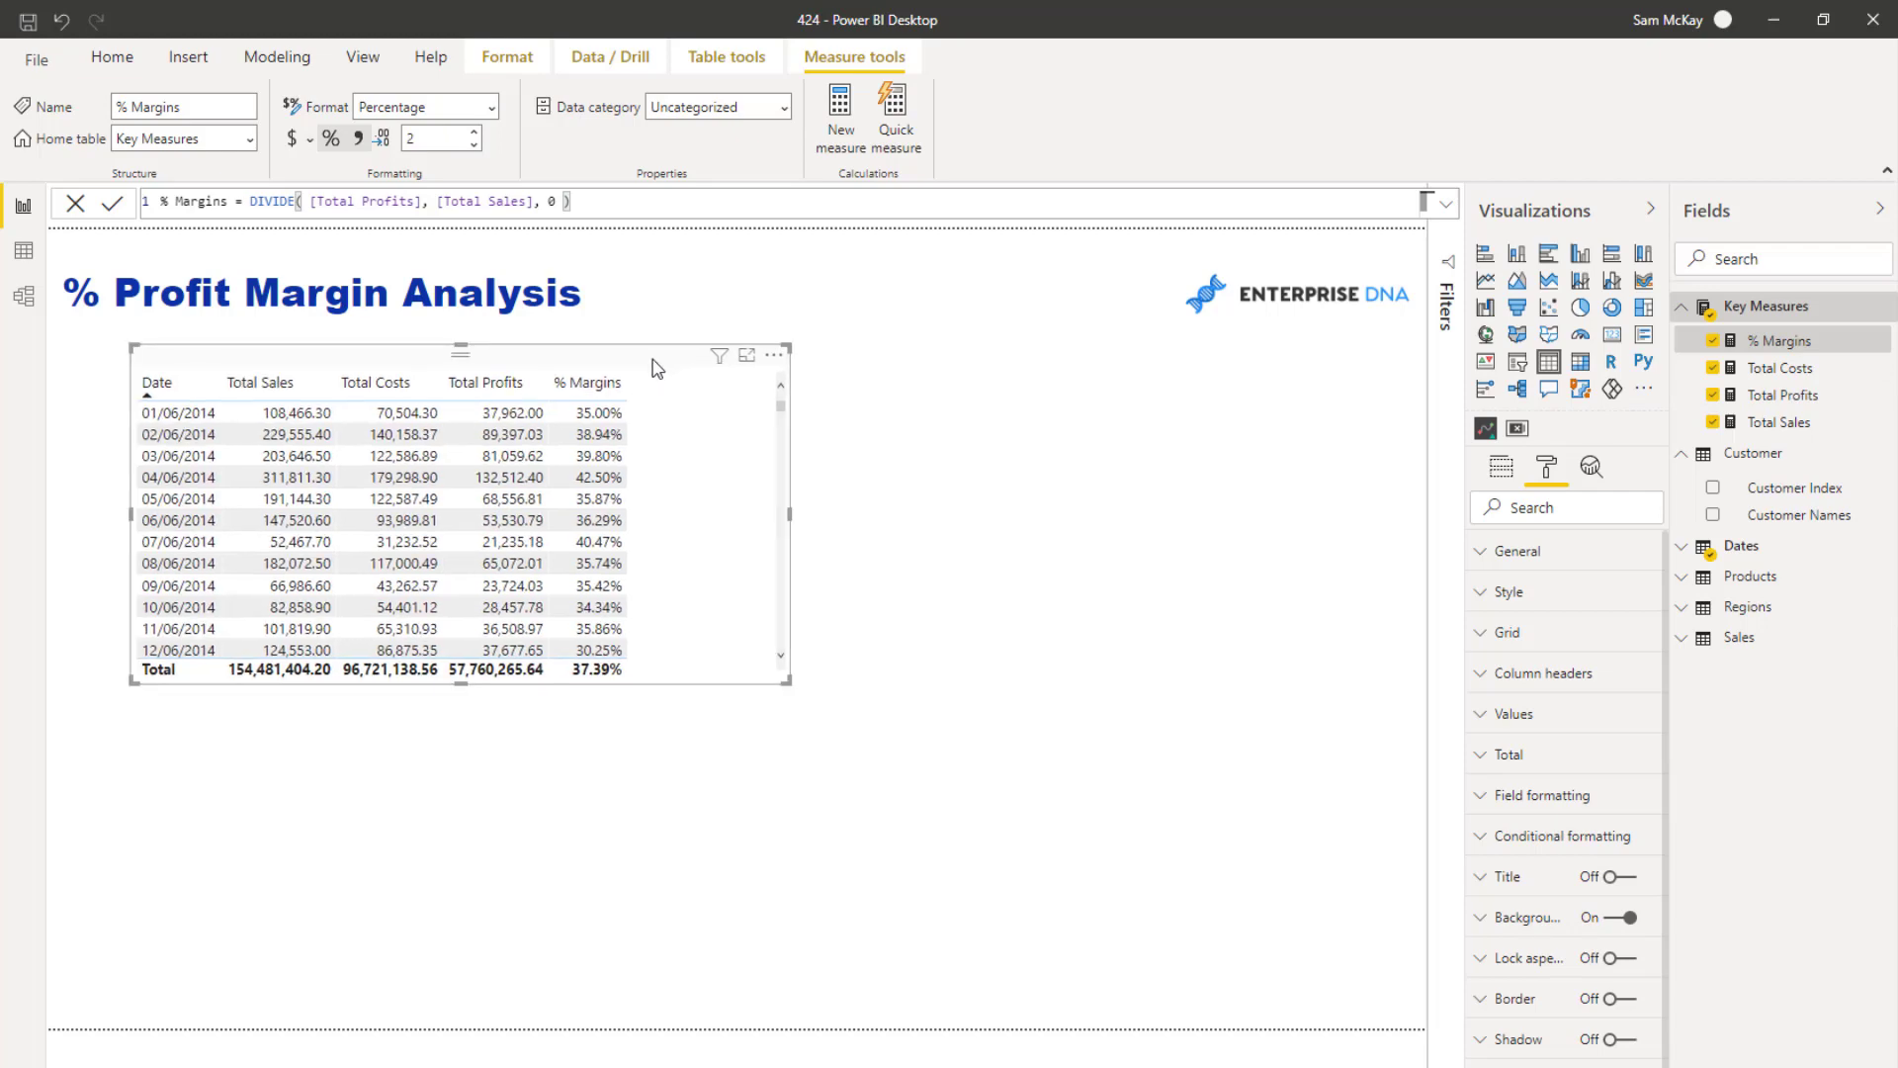
Duplicate the table below the original, keeping only Date and % Margins in the copy
key(ctrl+c)
key(ctrl+v)
drag(653, 365, 684, 733)
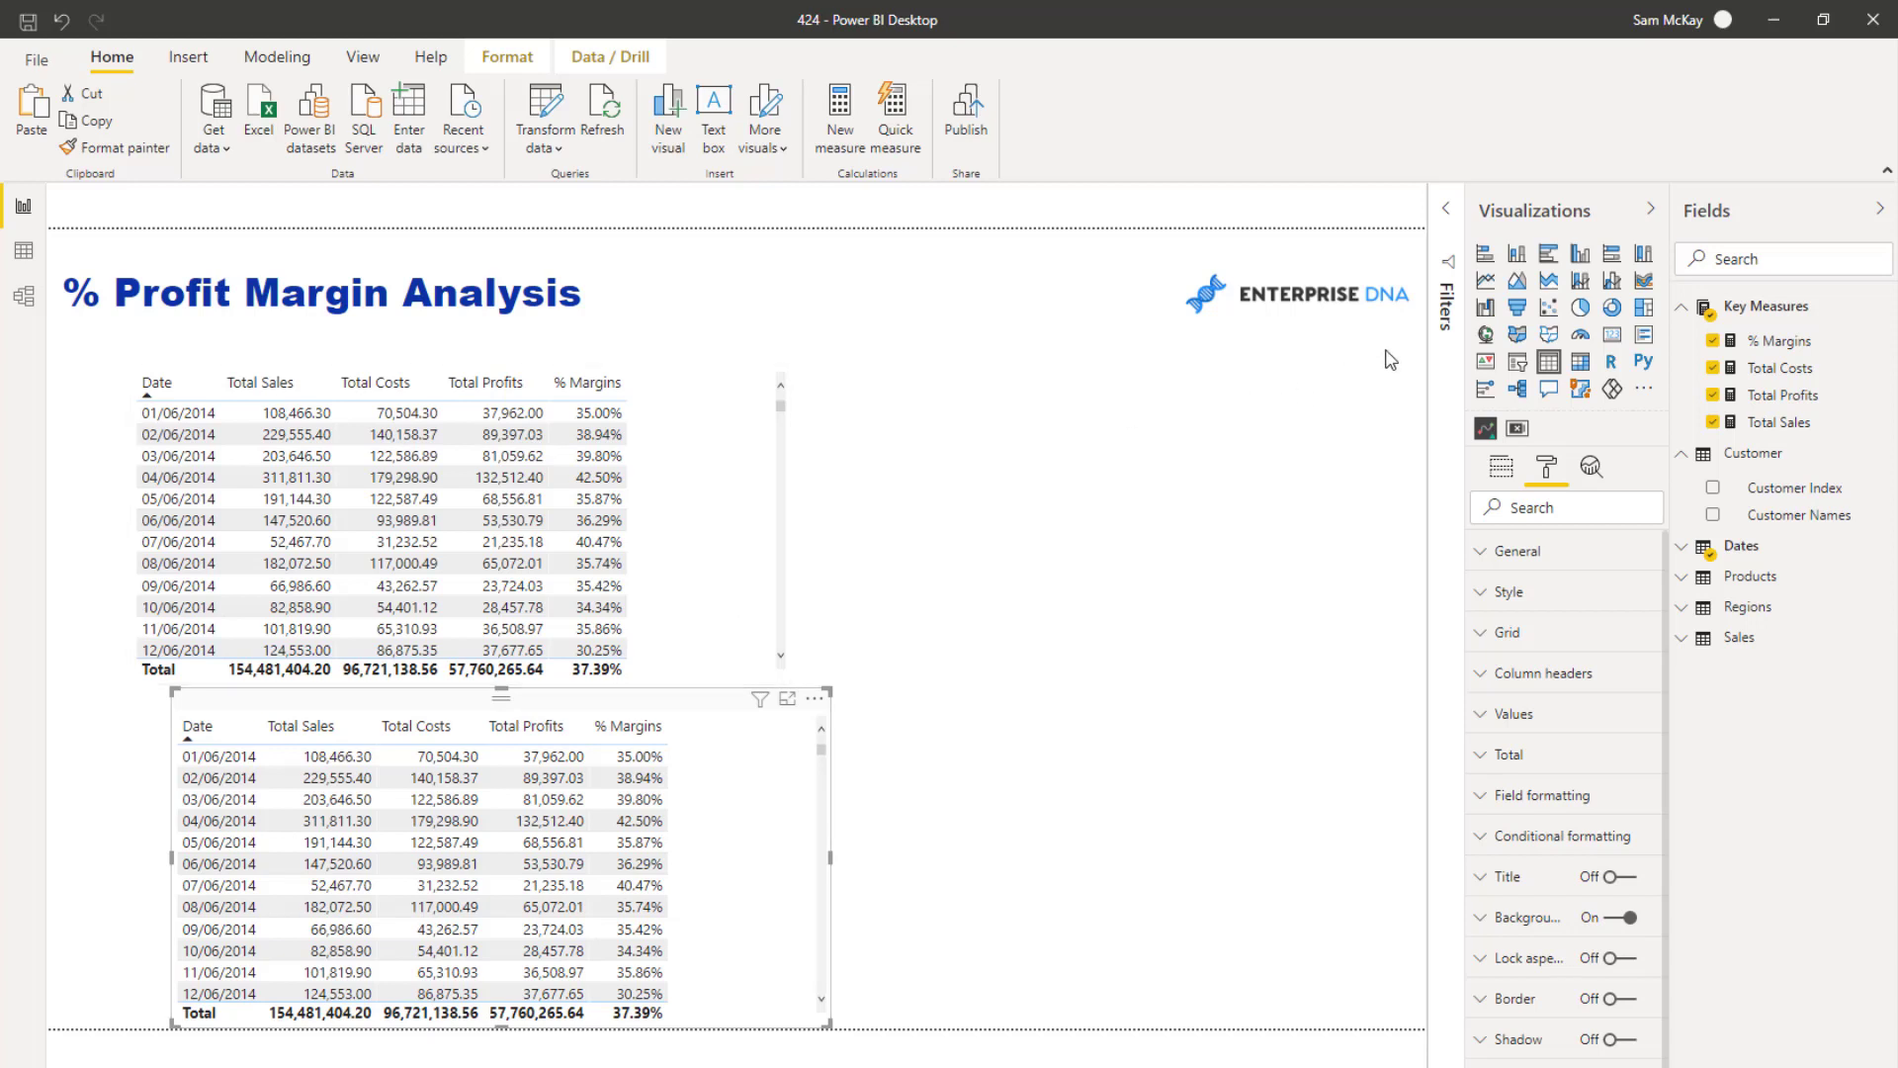
click(1501, 477)
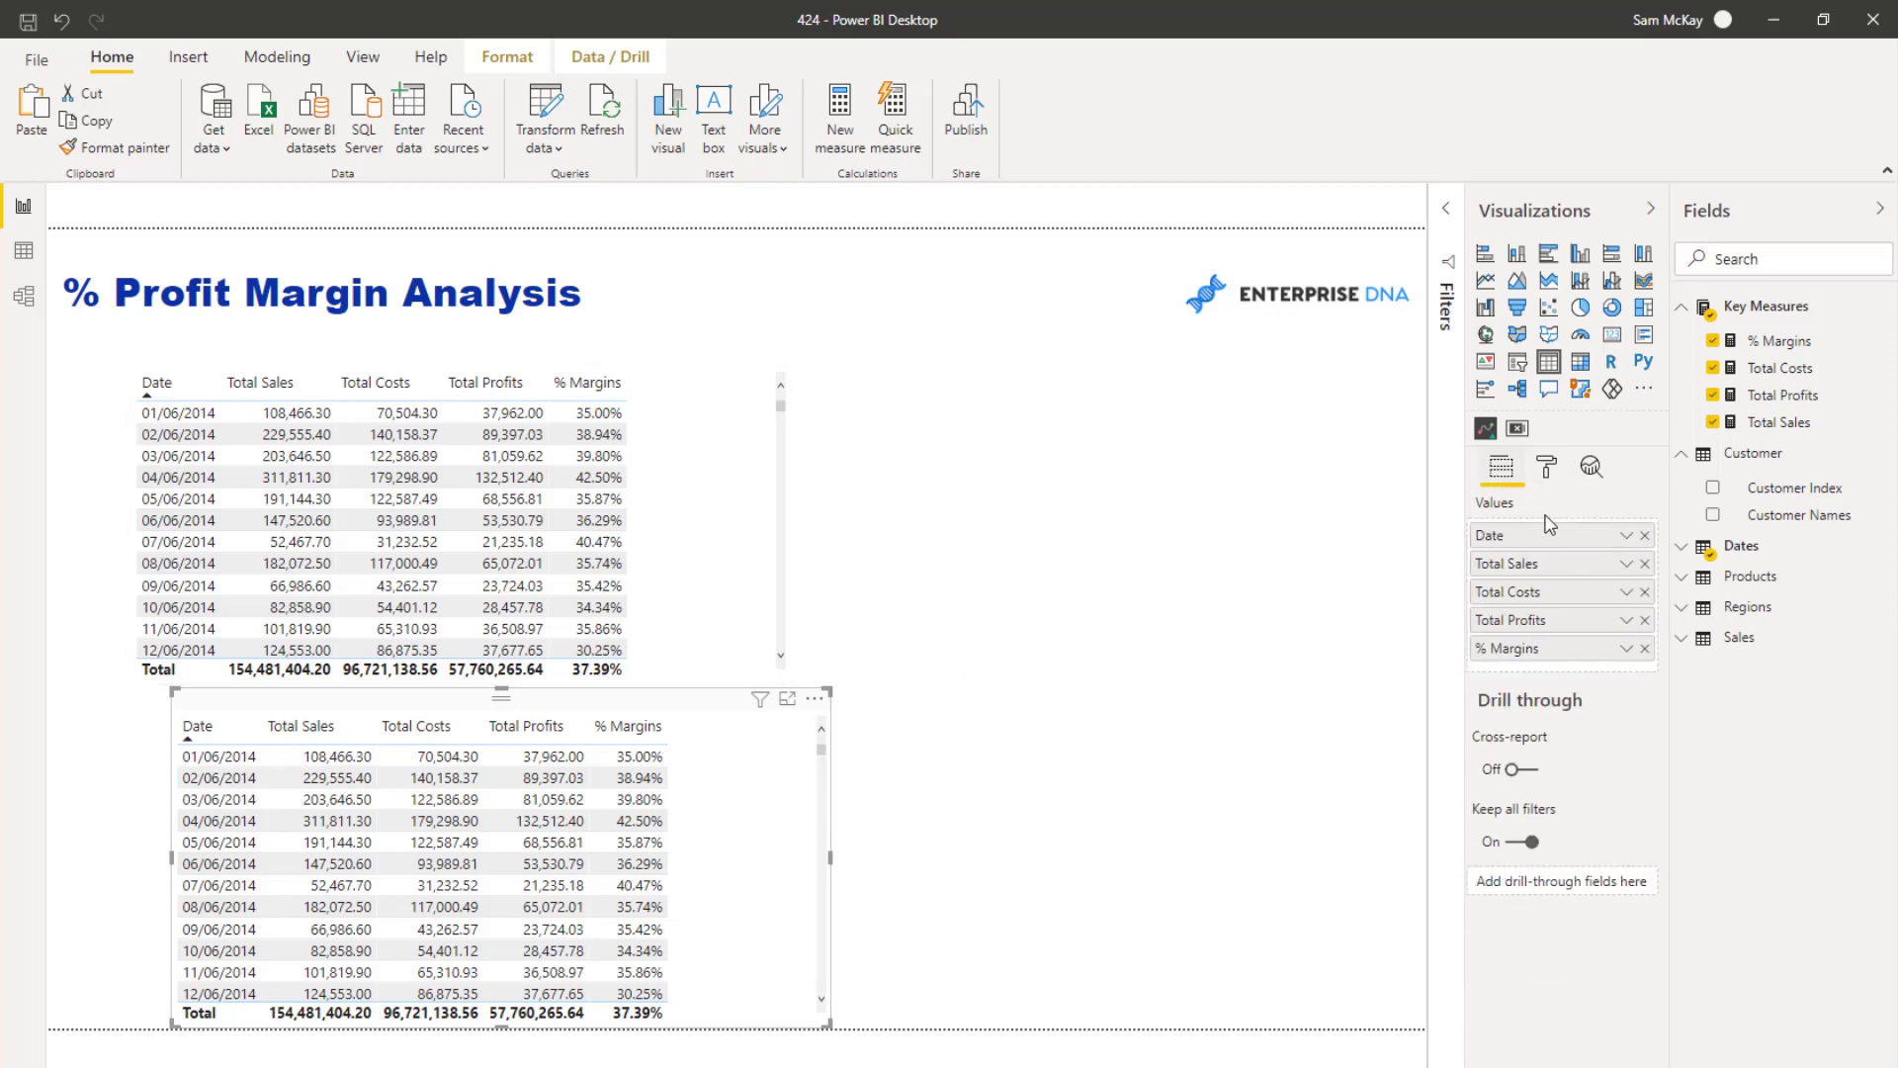
click(1648, 620)
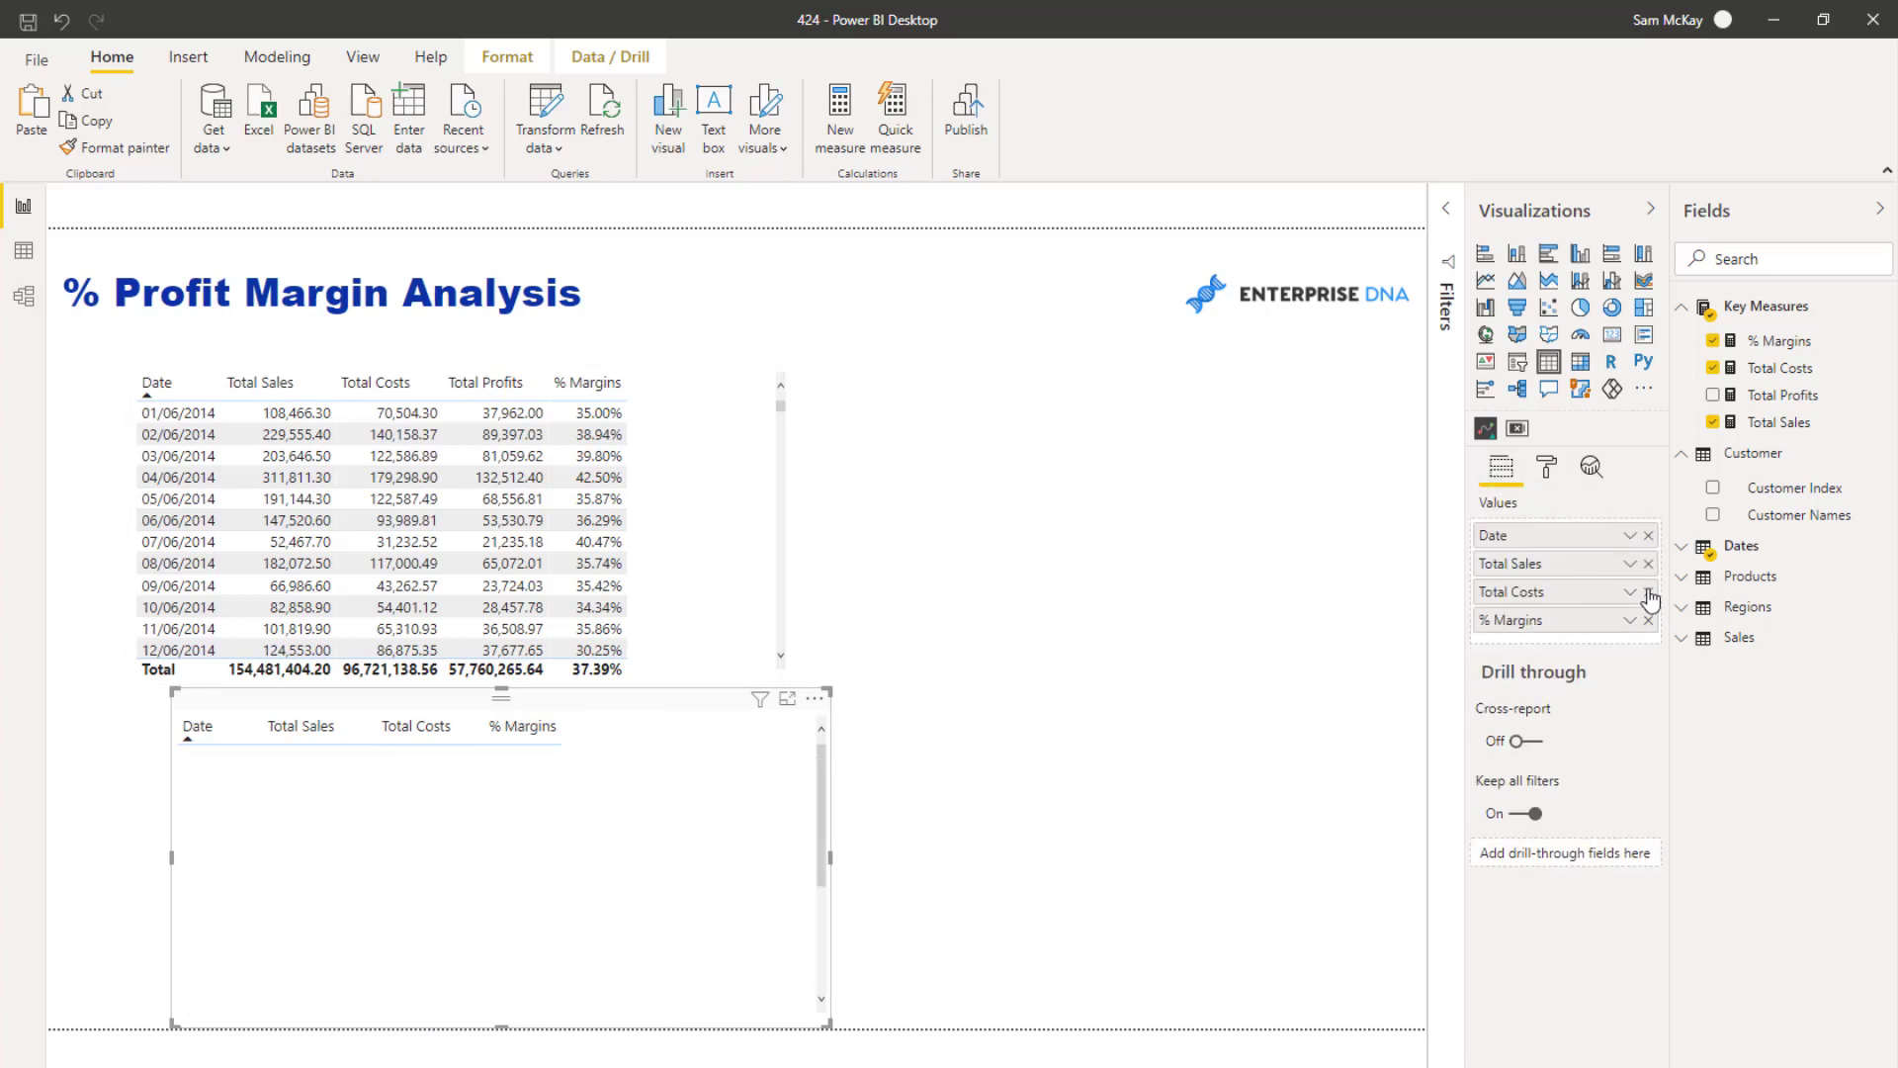
click(1648, 591)
click(1648, 562)
drag(570, 718, 861, 665)
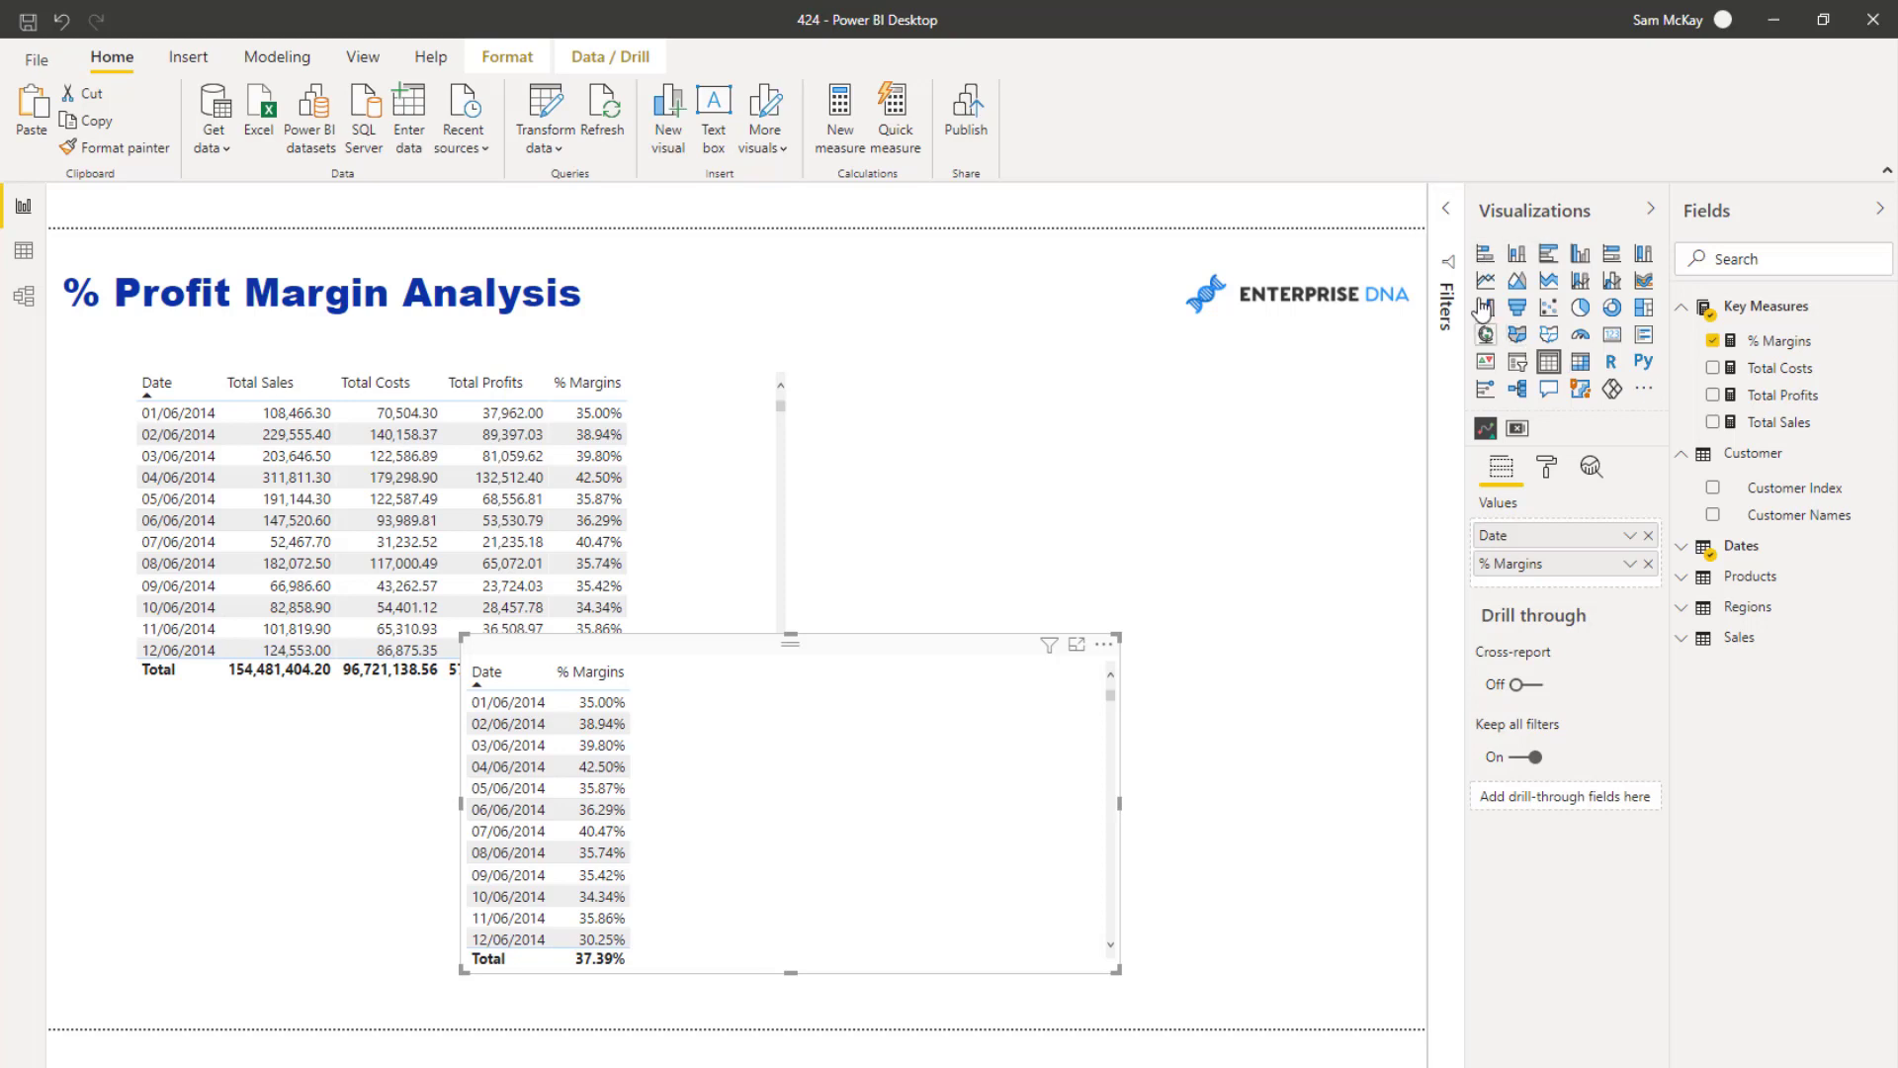
Convert the copy to a stacked bar chart, resize it, and plot % Margins by Customer Names
click(1486, 255)
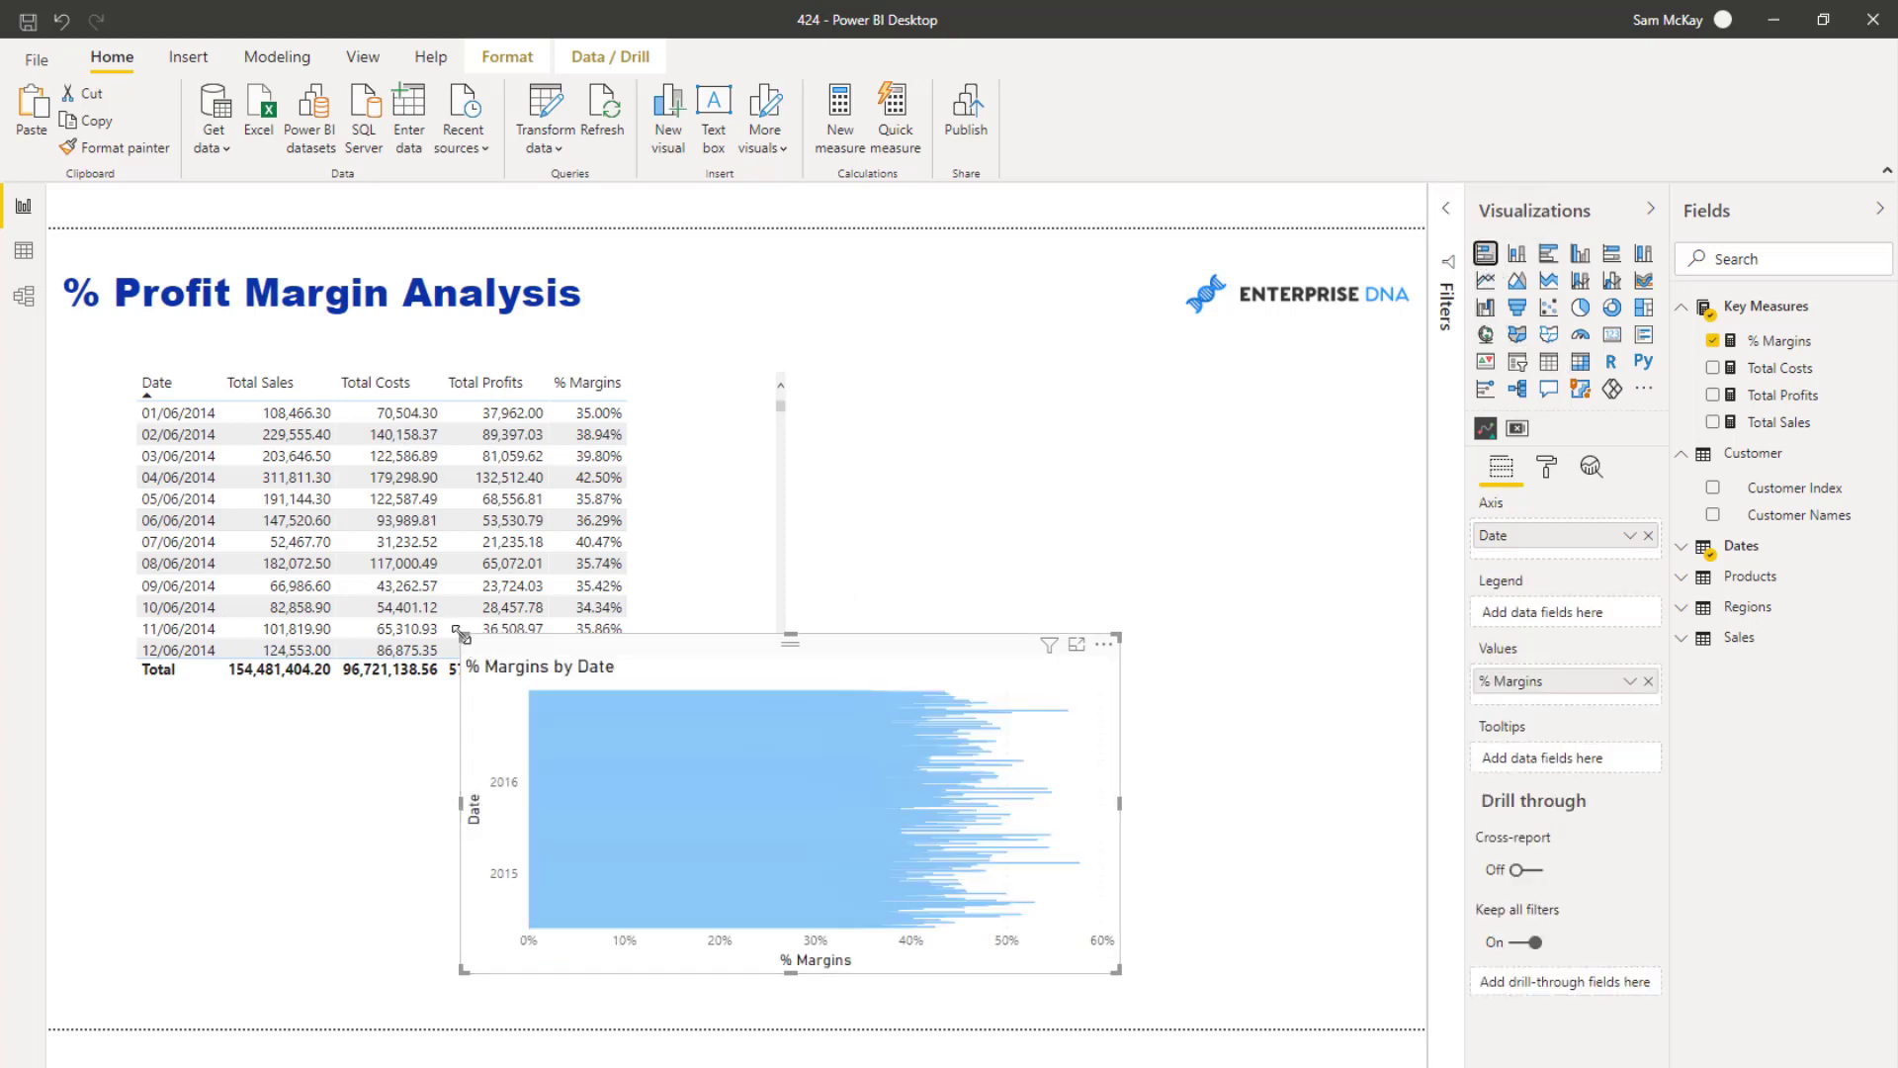
drag(461, 635, 922, 382)
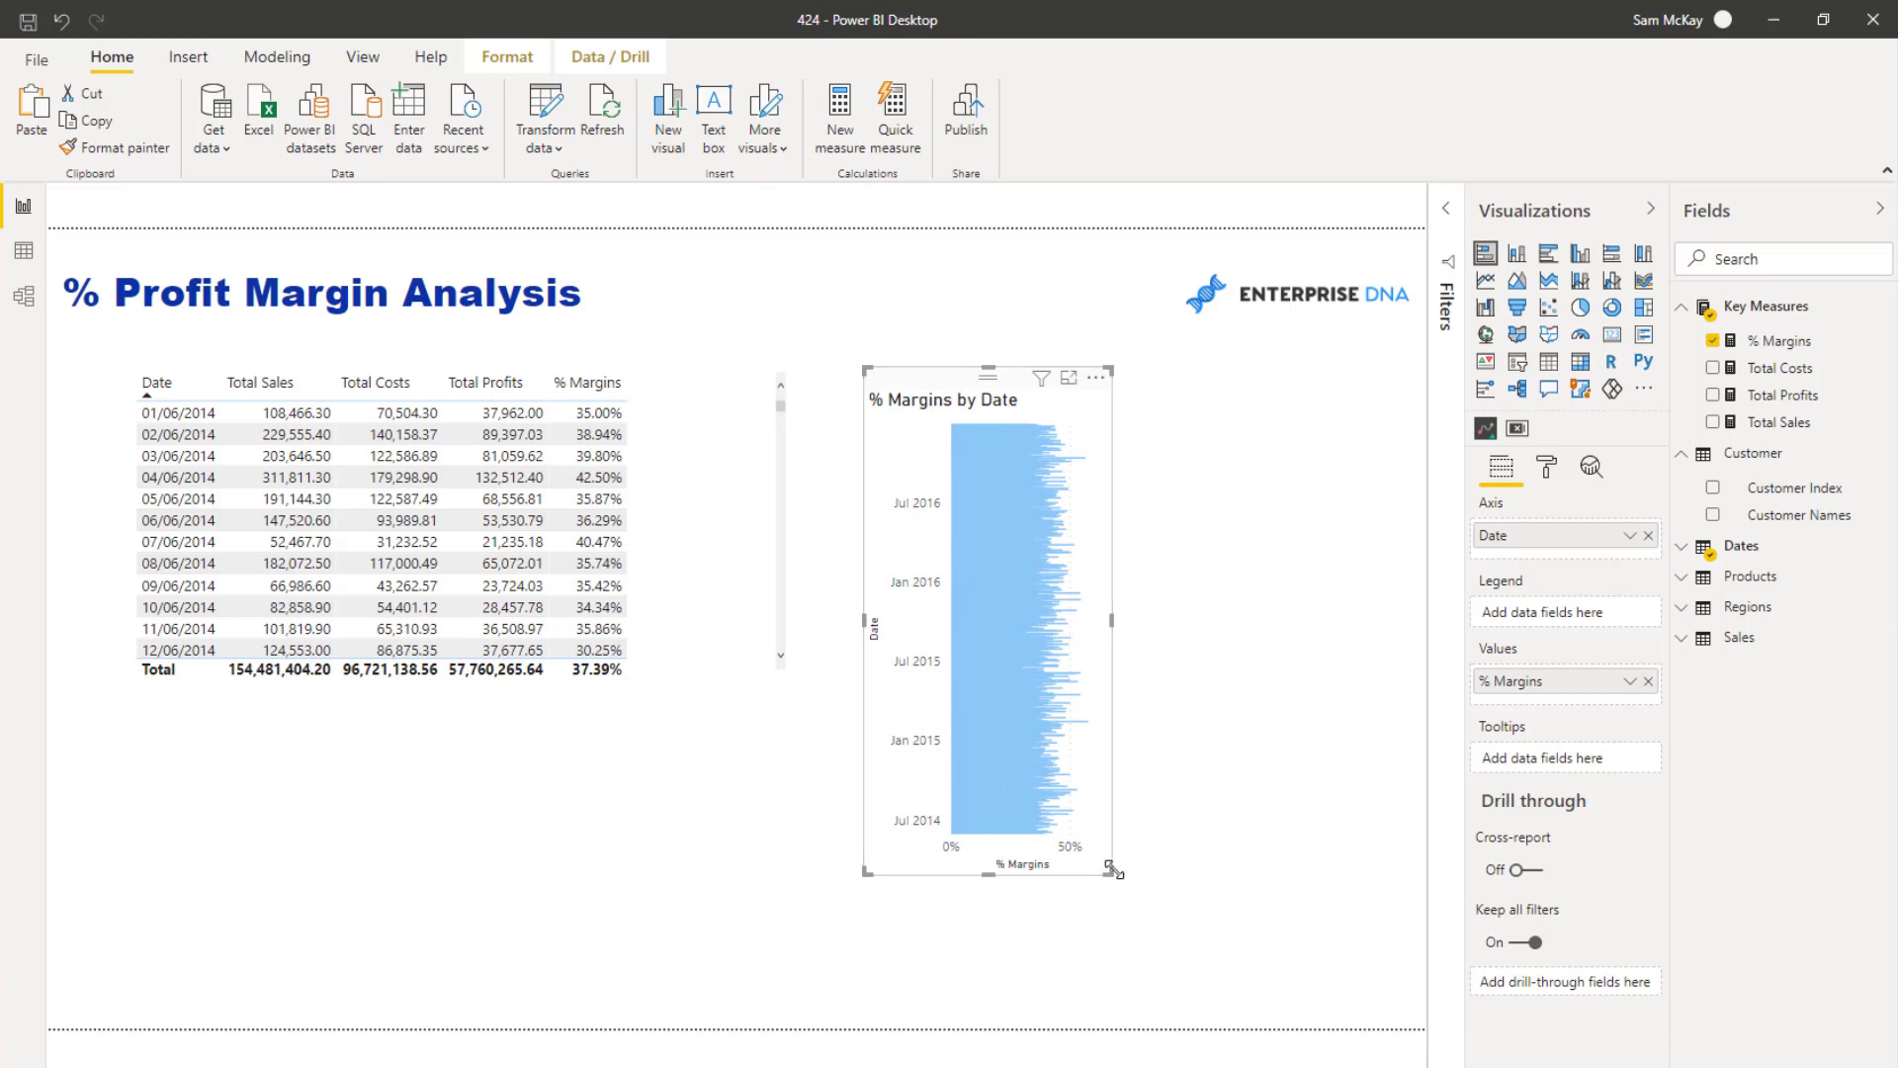
drag(1115, 870, 1241, 869)
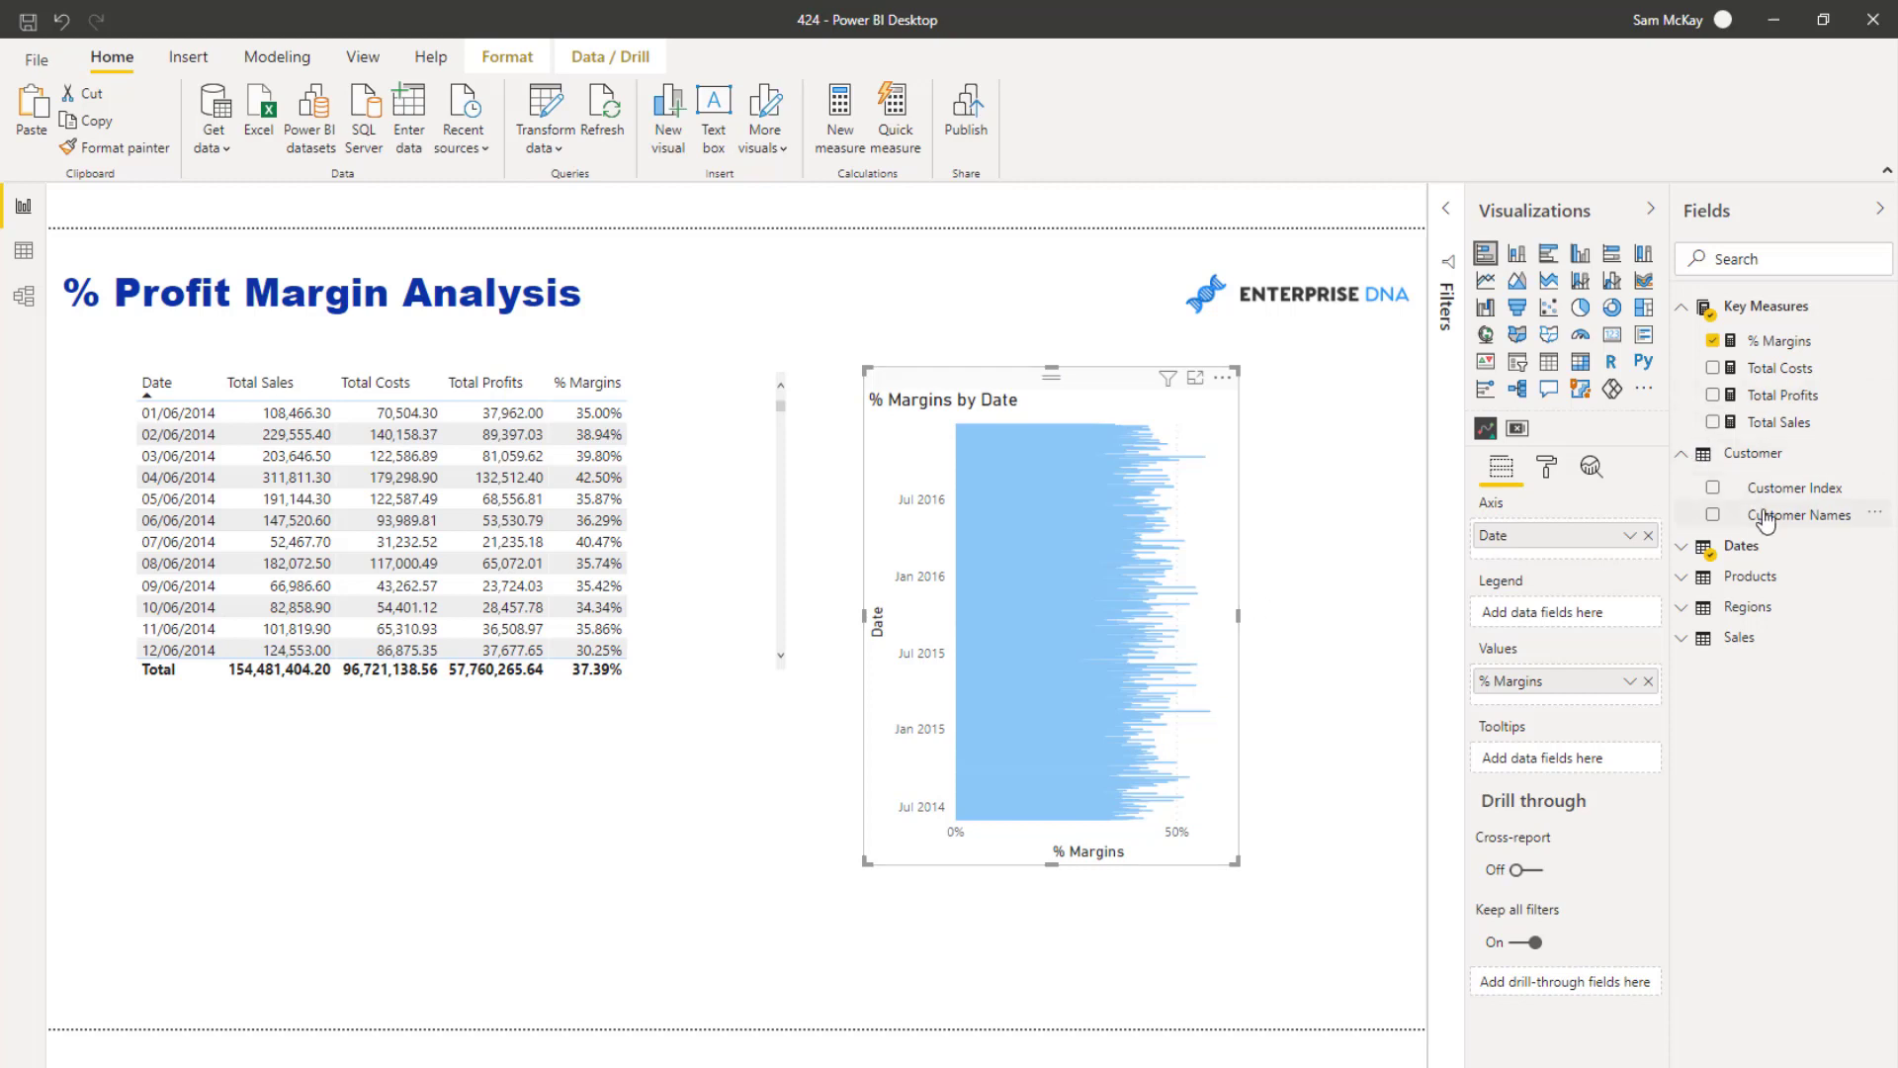
drag(1765, 521, 1651, 540)
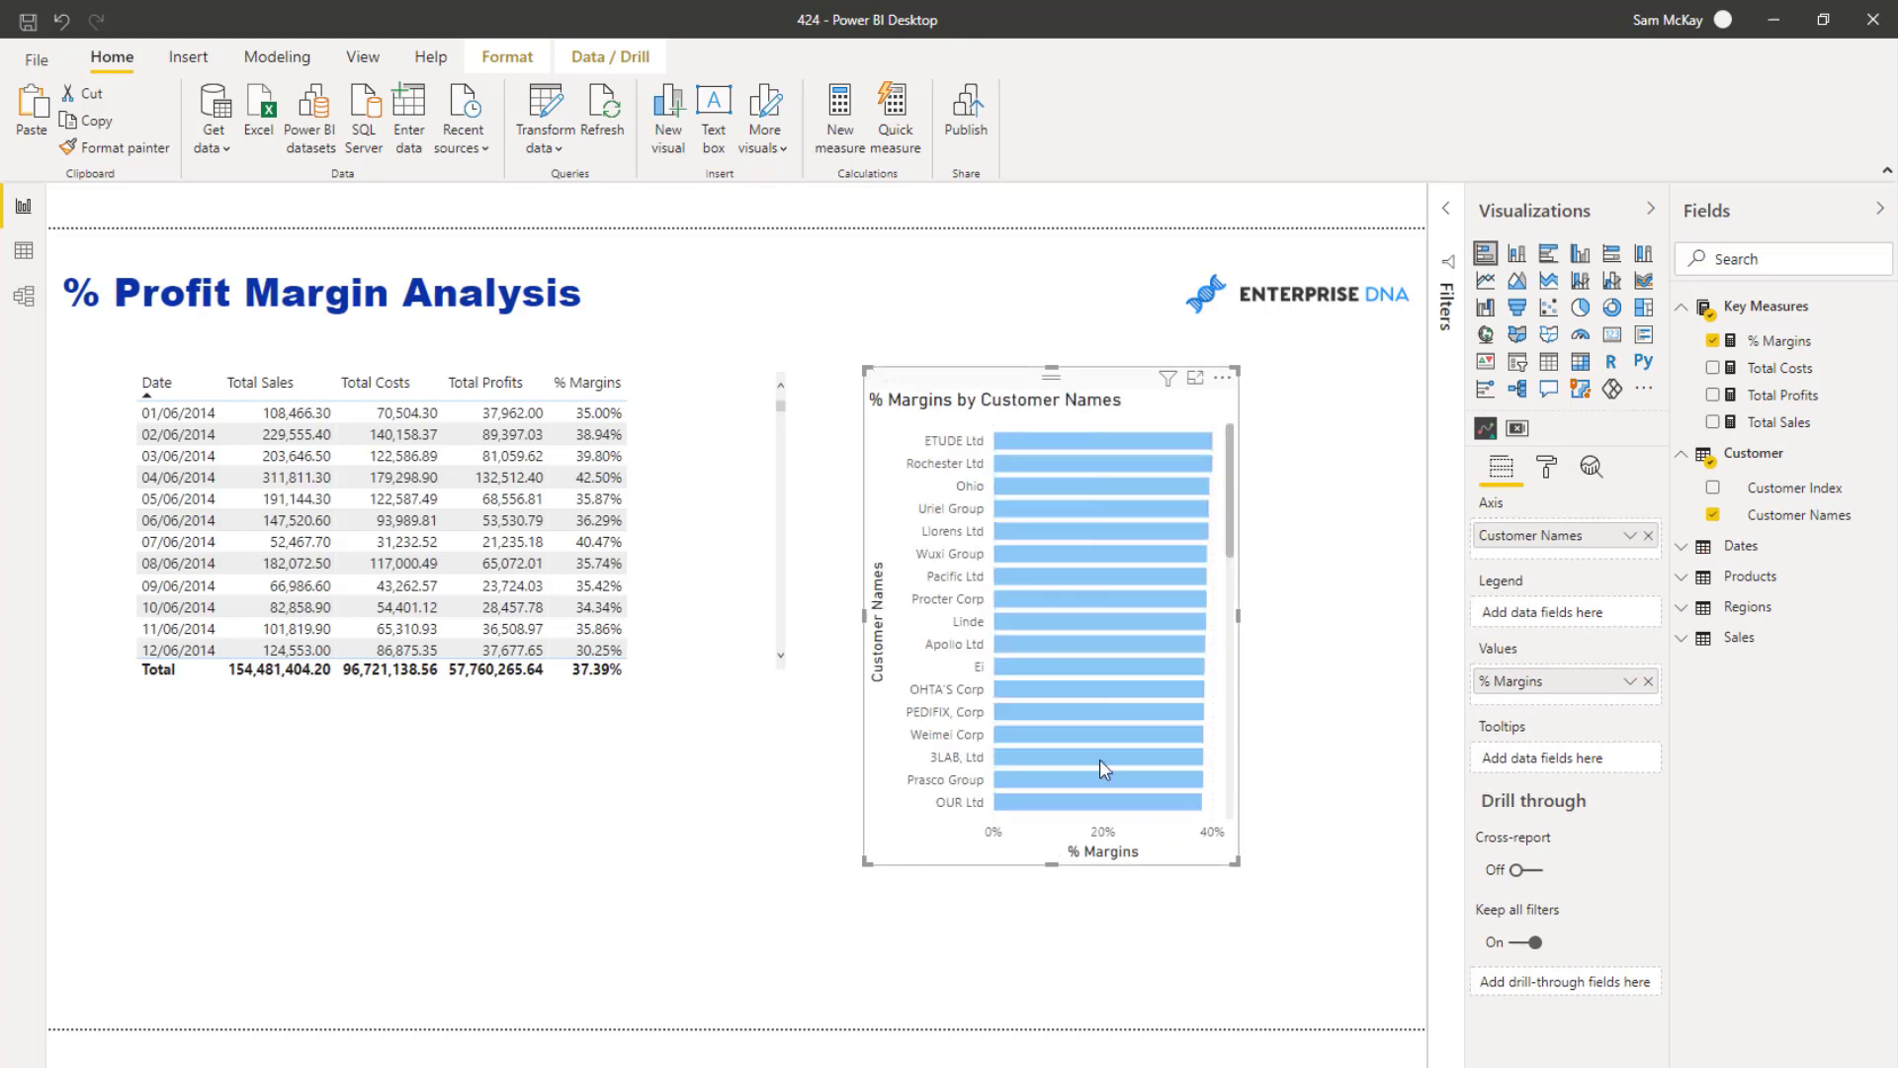
Resize the bar chart, then enlarge the main table and widen its % Margins column
drag(1238, 863, 1356, 781)
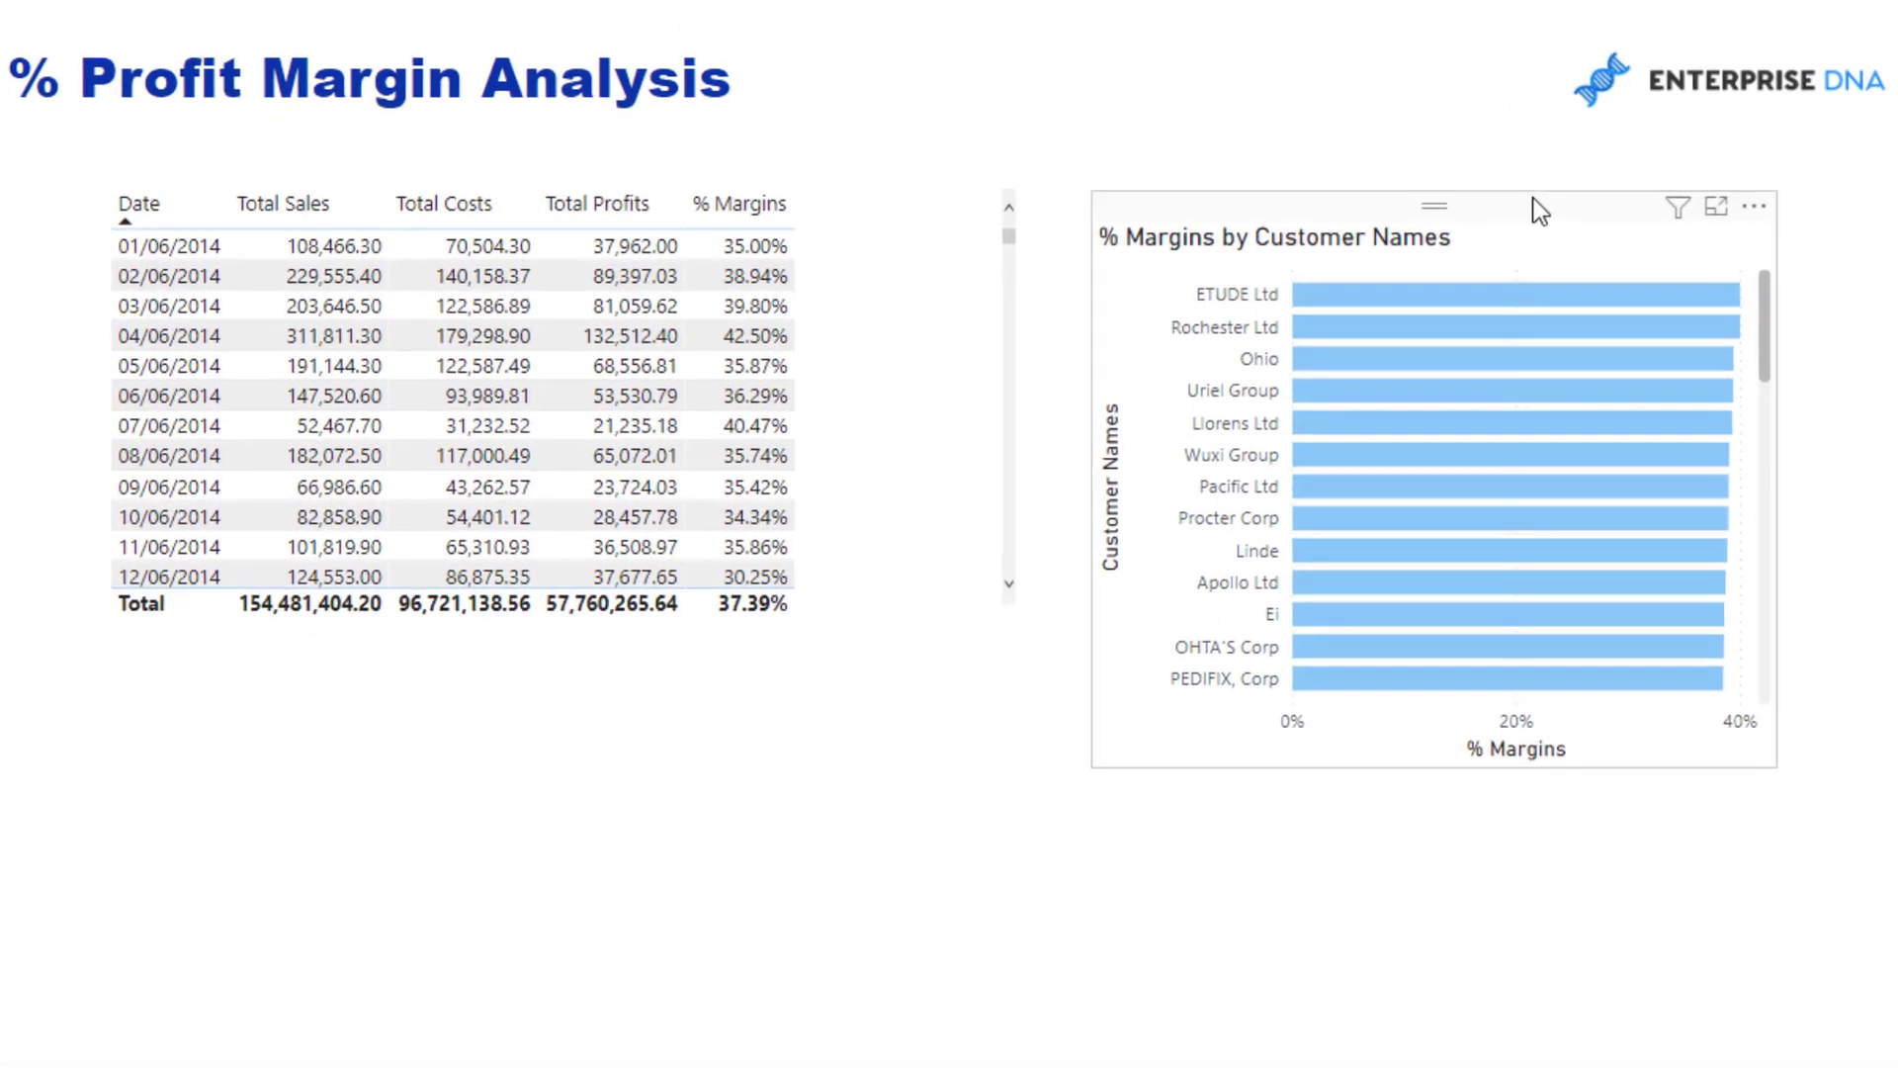
scroll(1169, 687, down, 3)
scroll(1513, 611, down, 3)
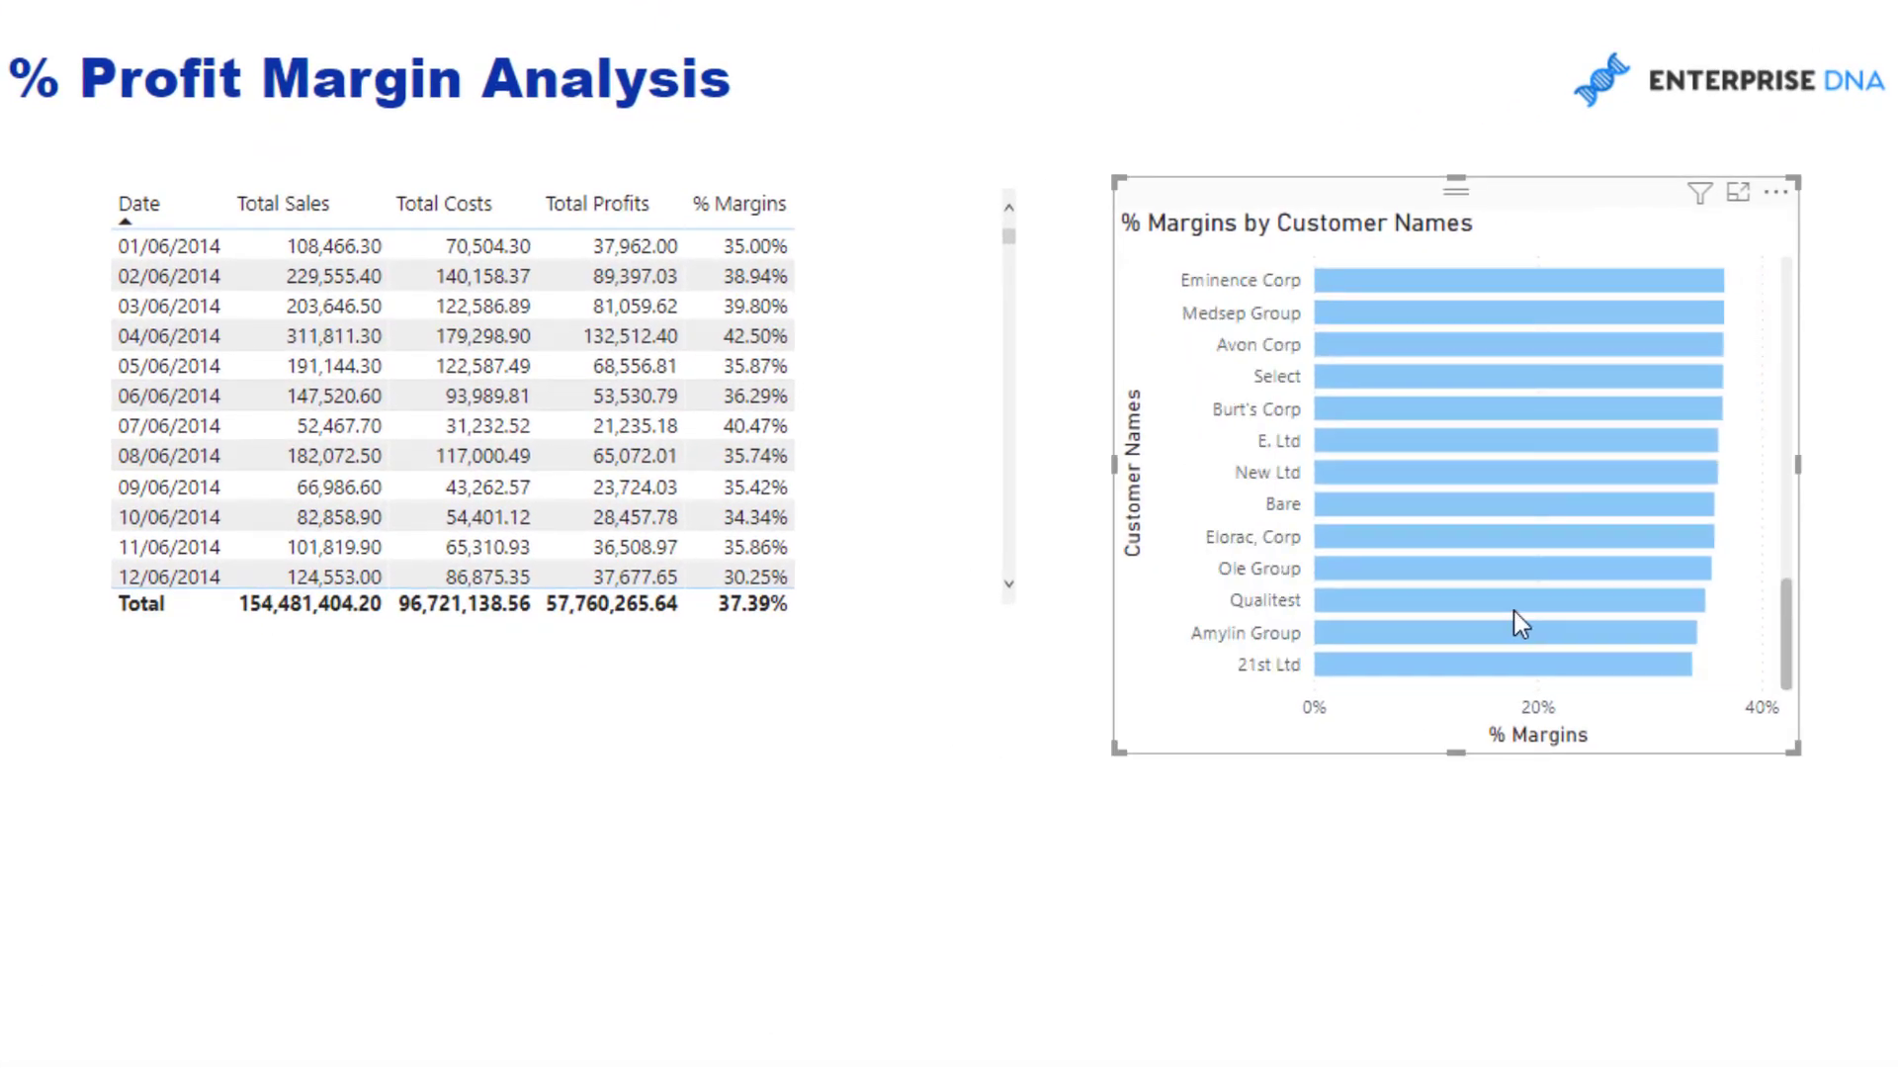
scroll(1515, 611, up, 6)
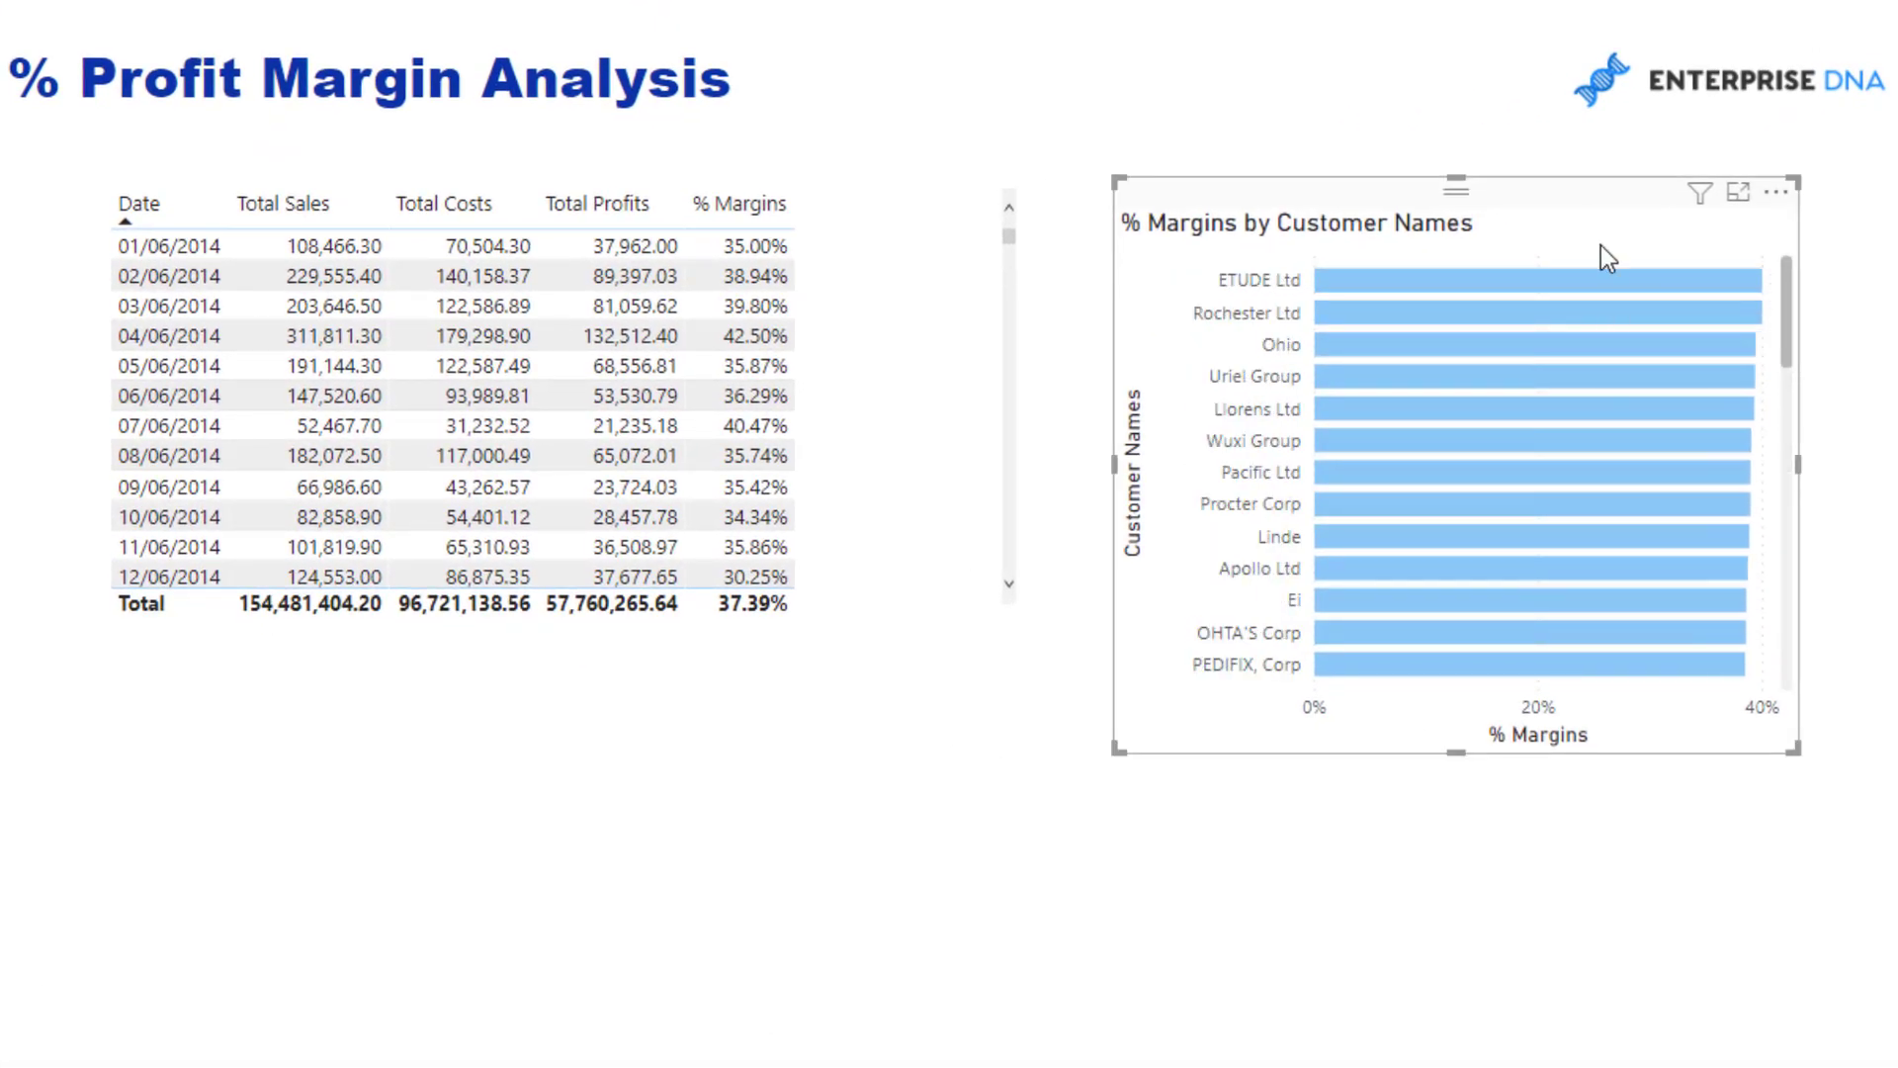
click(1006, 611)
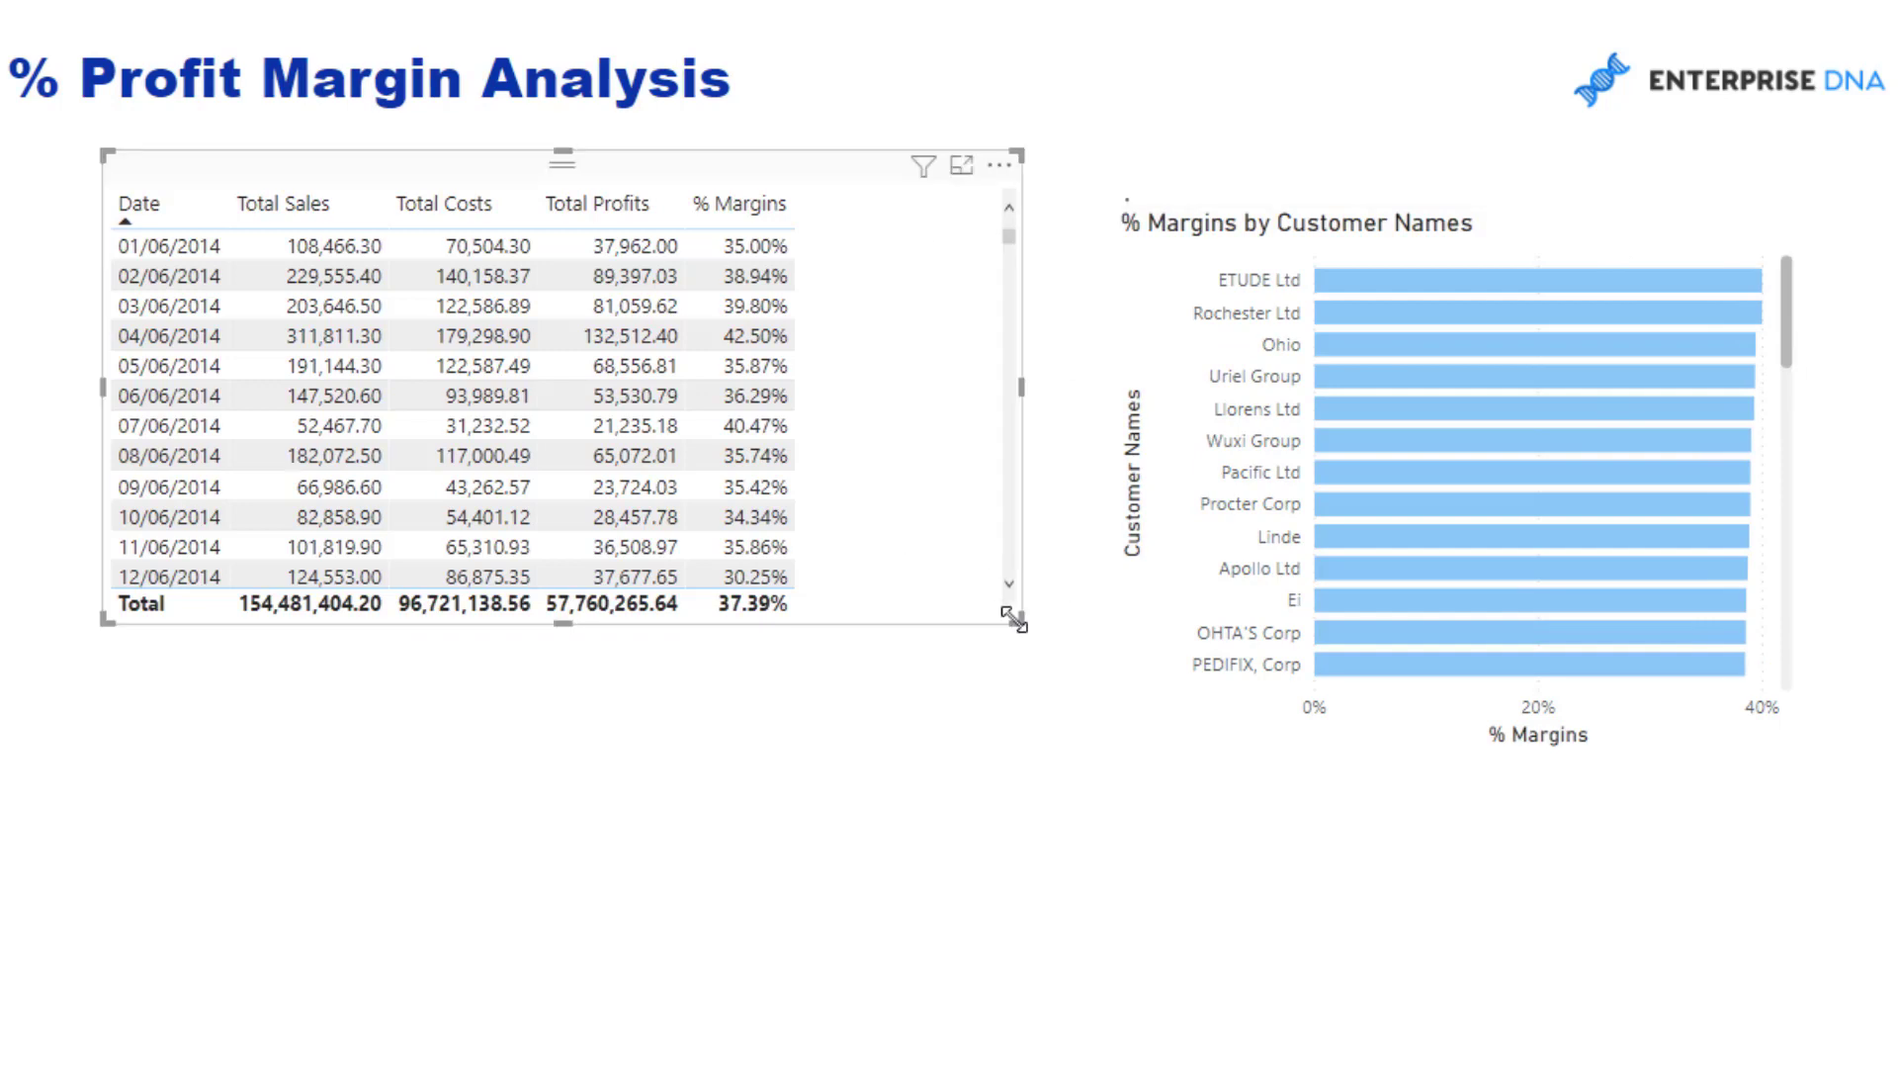
drag(1014, 619, 1056, 771)
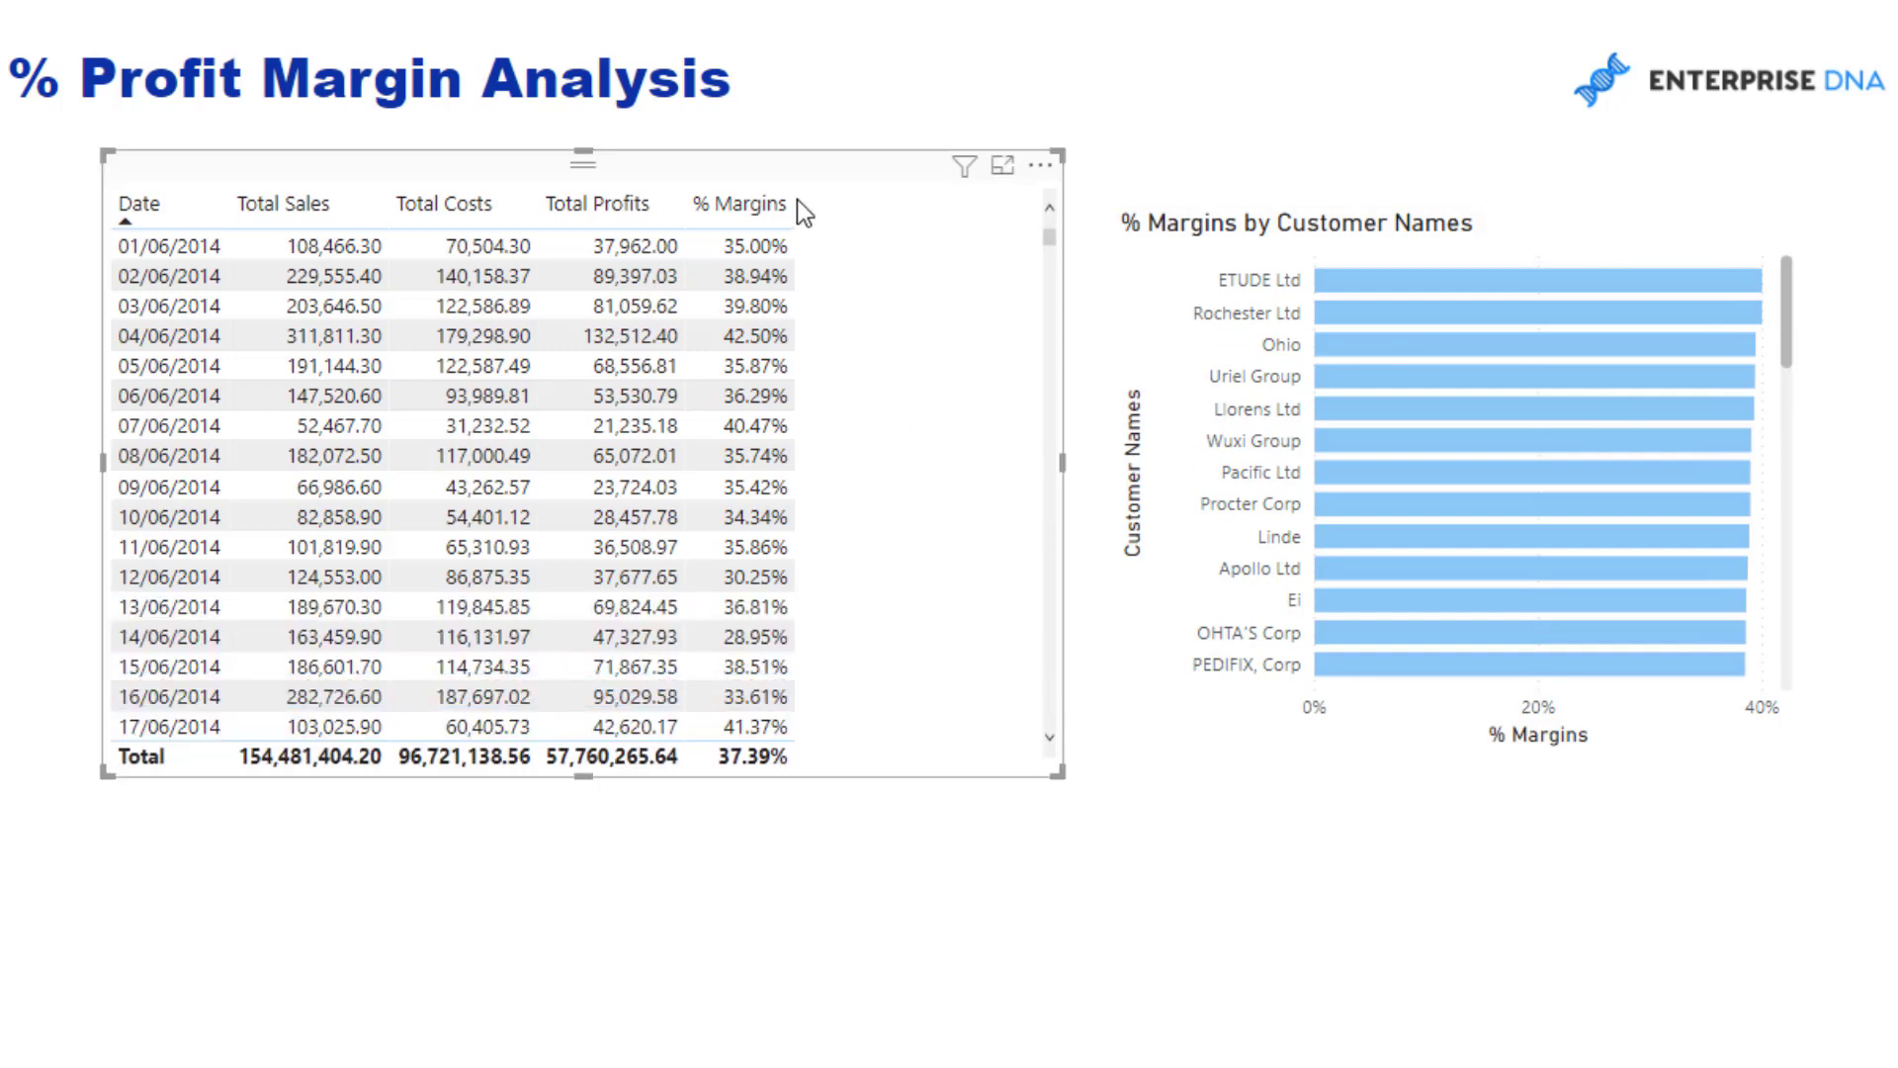
drag(797, 201, 854, 200)
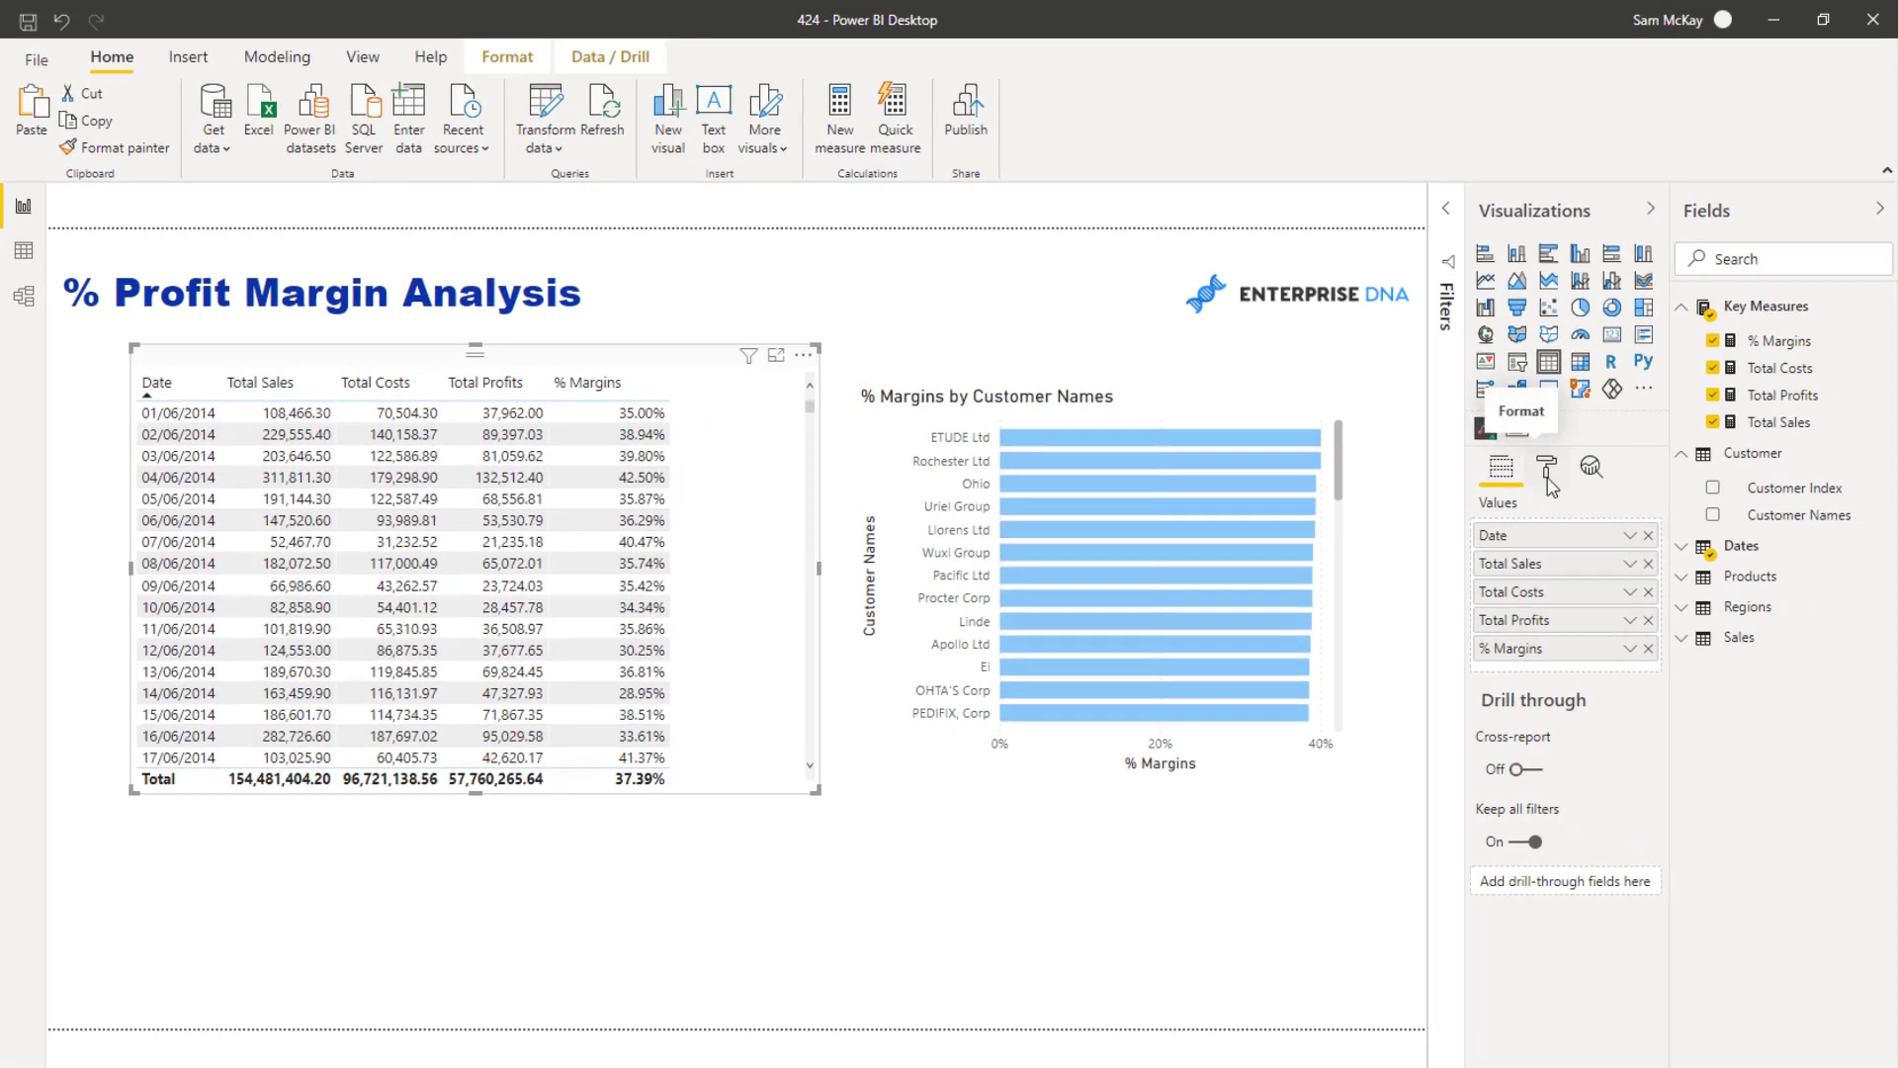
Start a background colour scale for % Margins, trying dark and pale blue for the minimum
click(1630, 649)
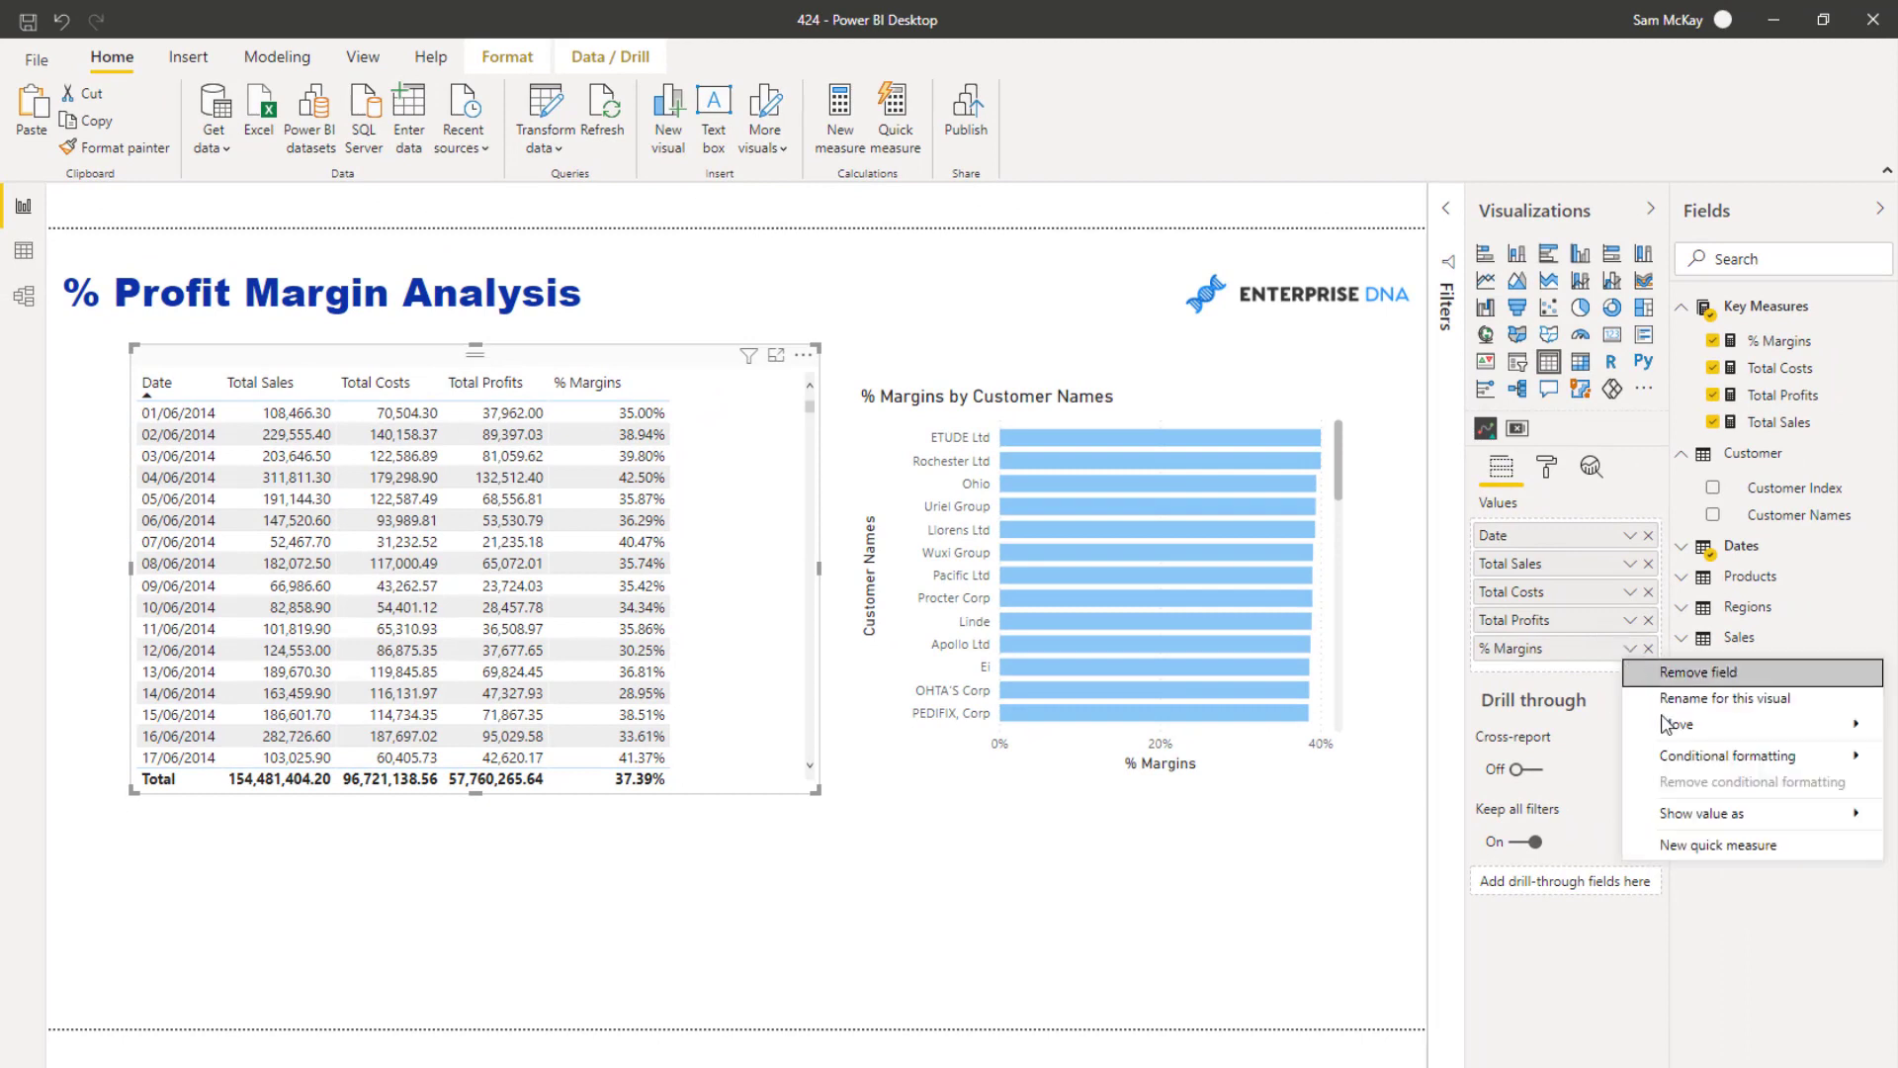
mouse_move(1669, 754)
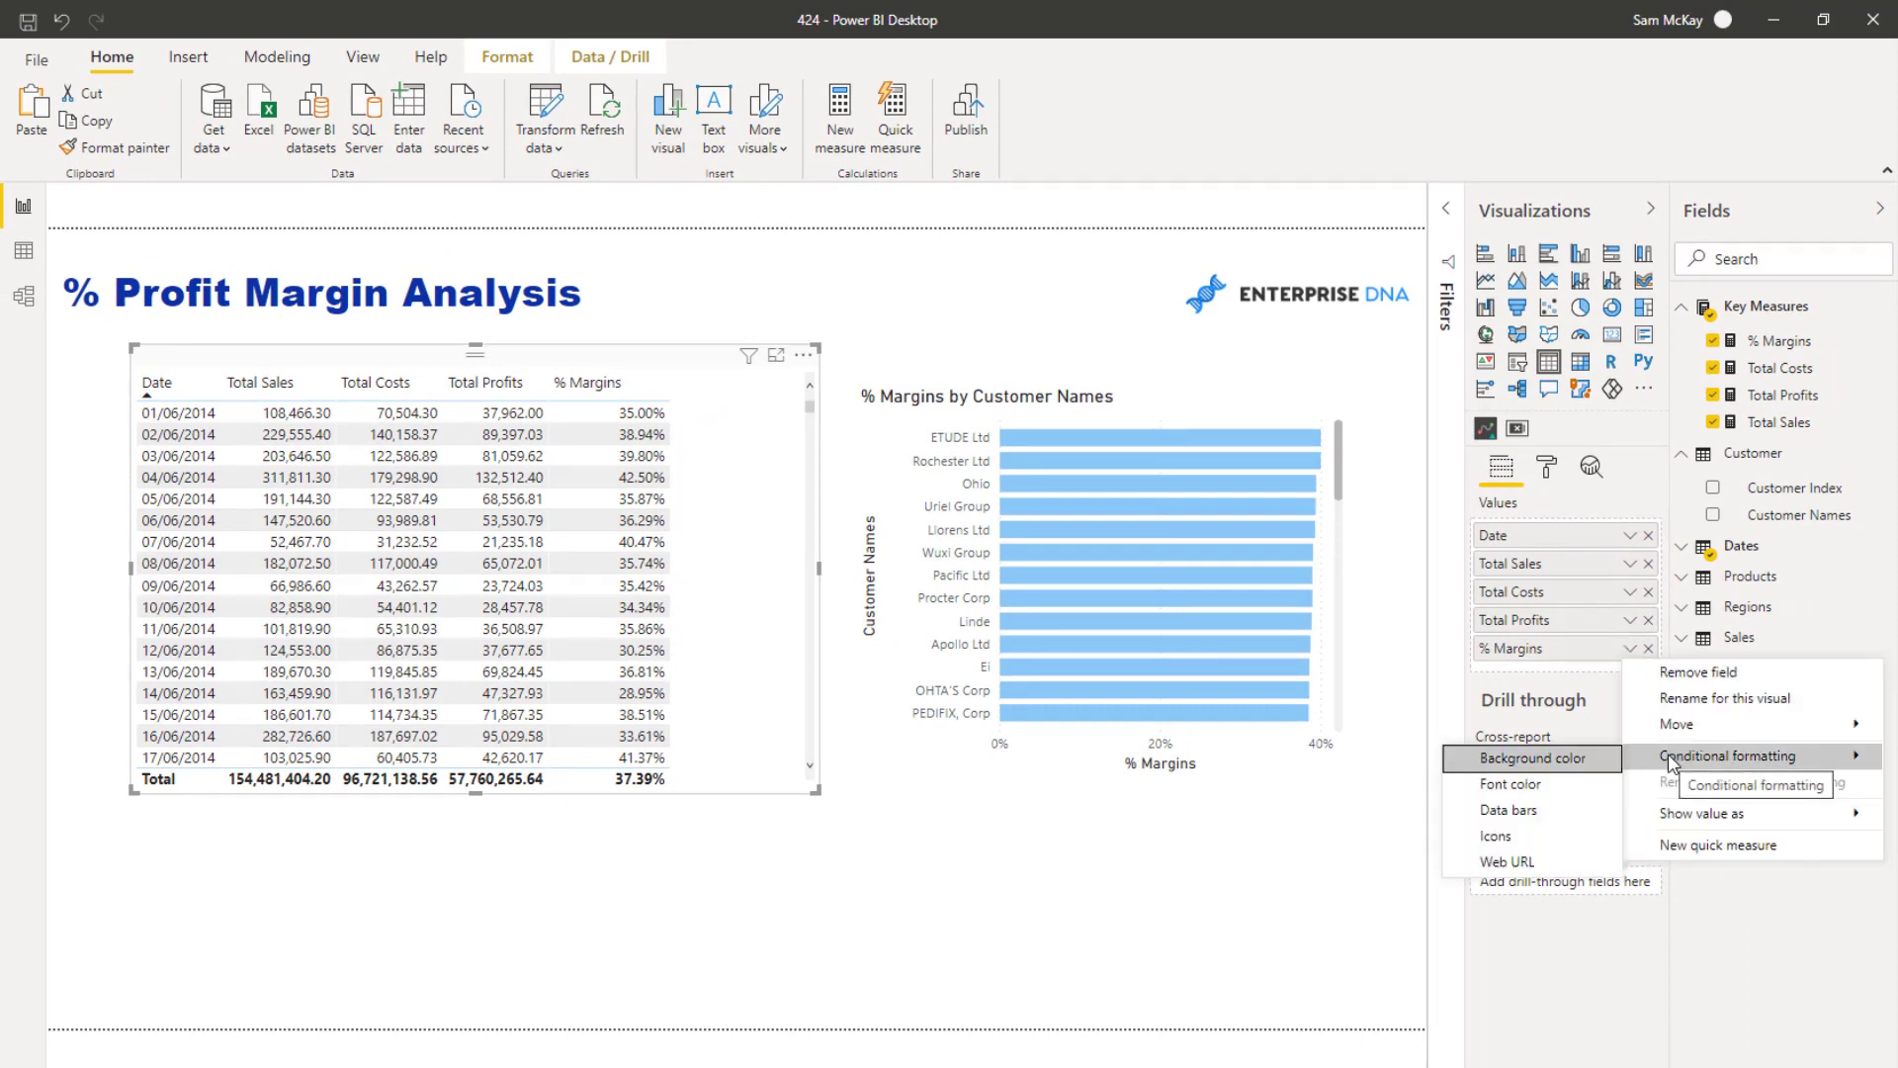
click(1534, 754)
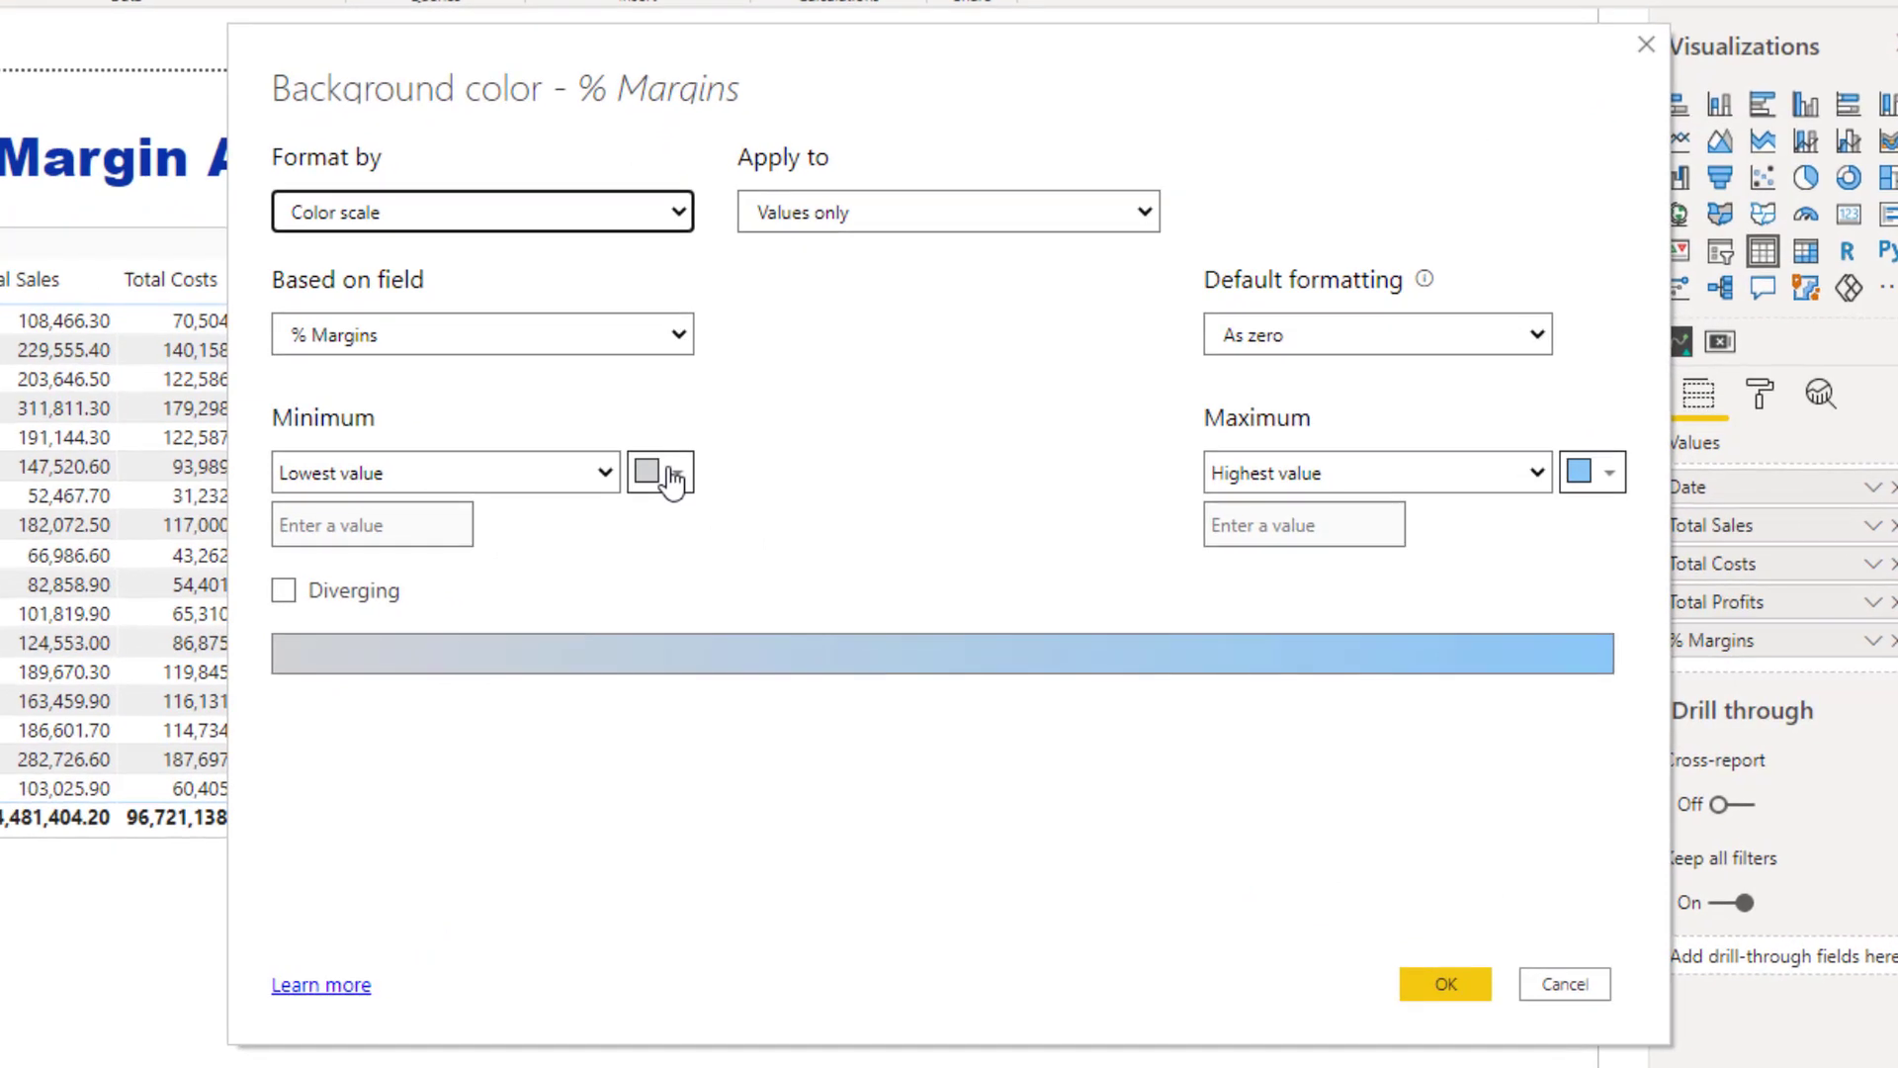
click(673, 479)
click(653, 554)
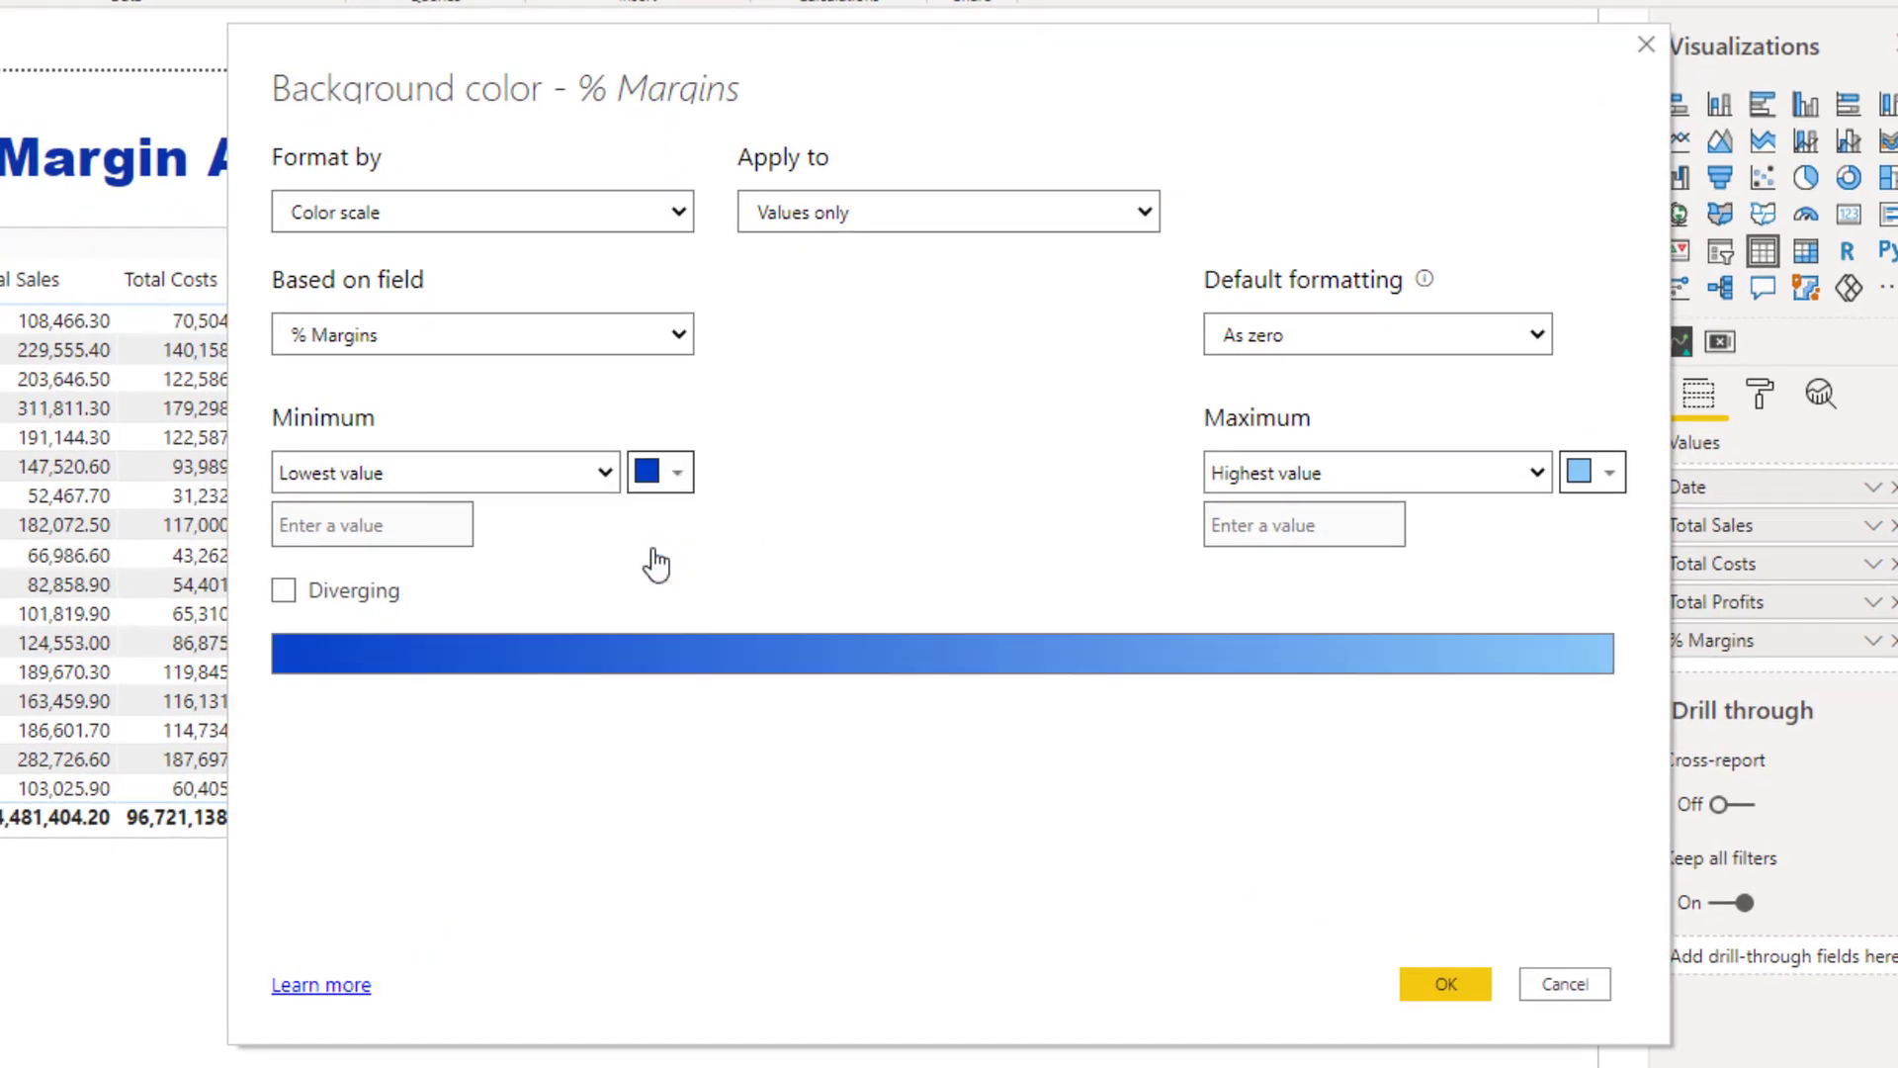
click(665, 480)
click(497, 573)
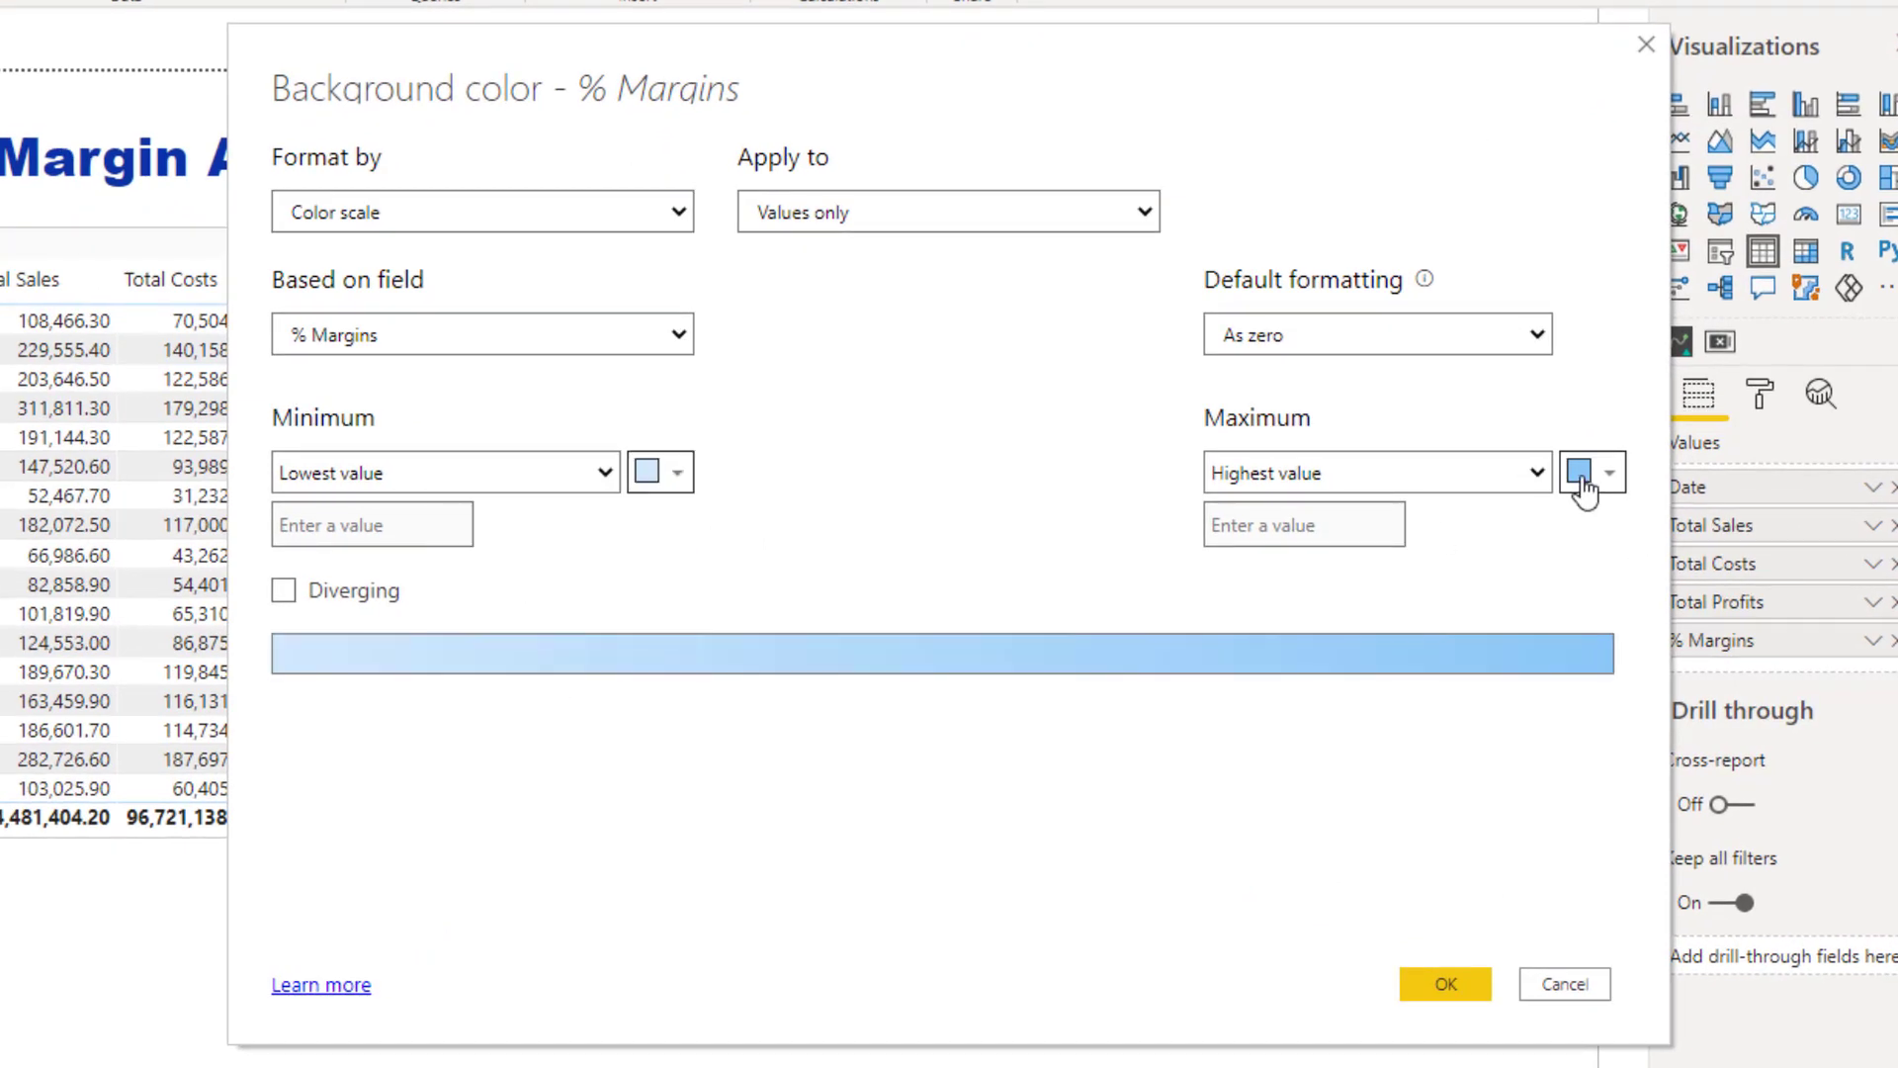
Settle the minimum colour on light blue and set the maximum to a saturated blue
click(677, 480)
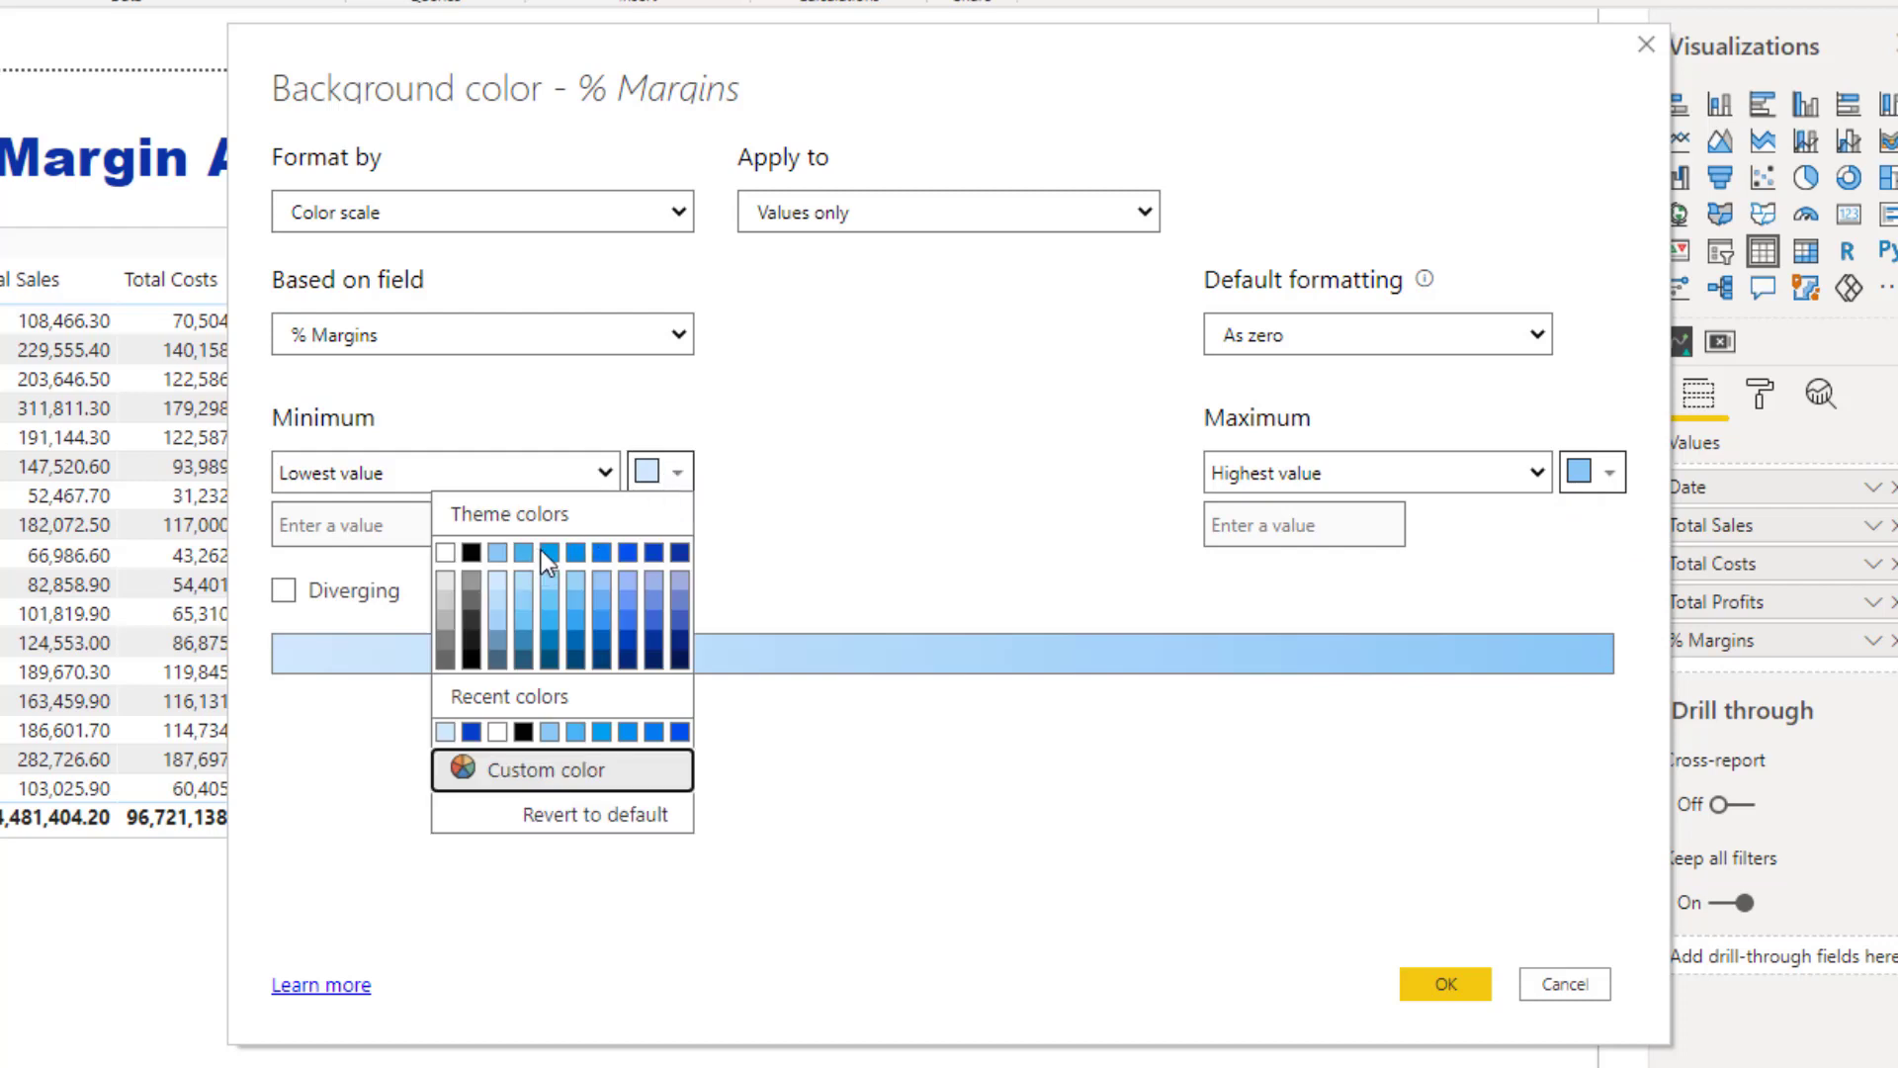
click(573, 565)
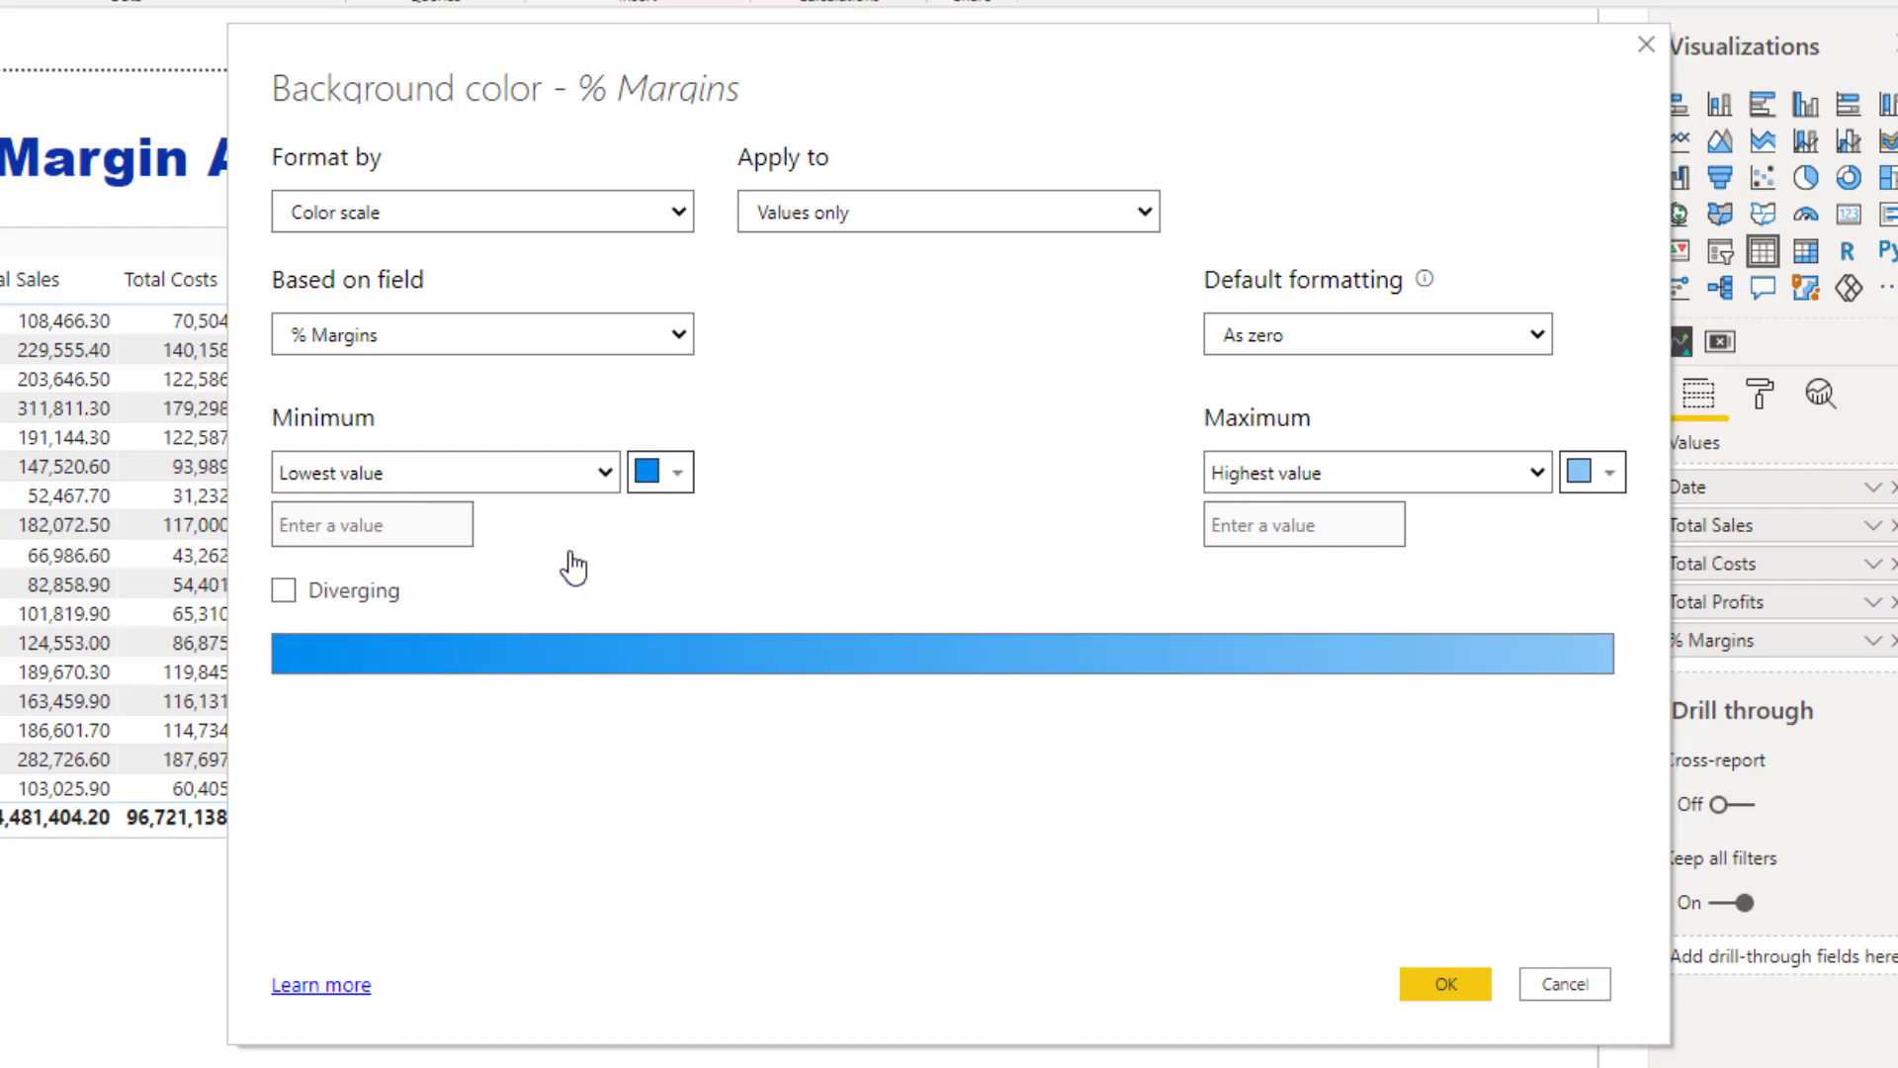
click(645, 480)
click(577, 592)
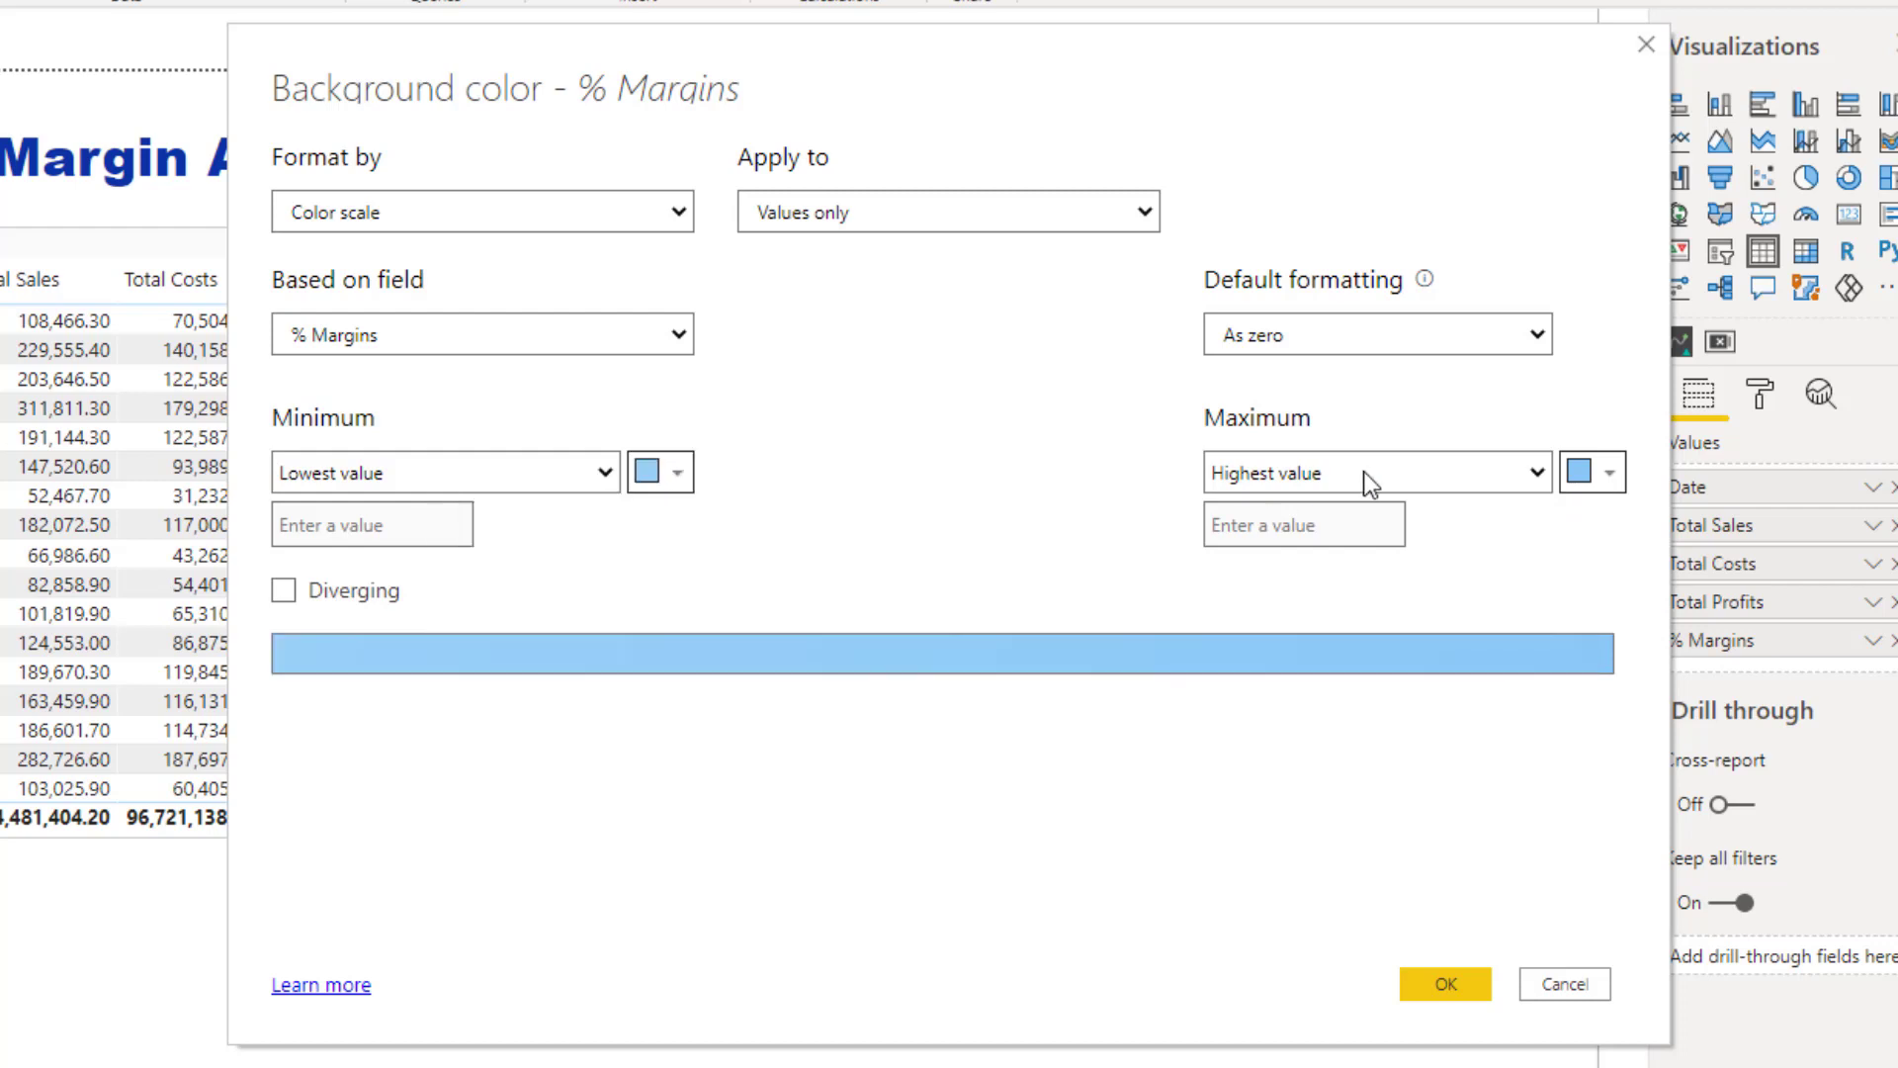
click(1587, 479)
click(1517, 550)
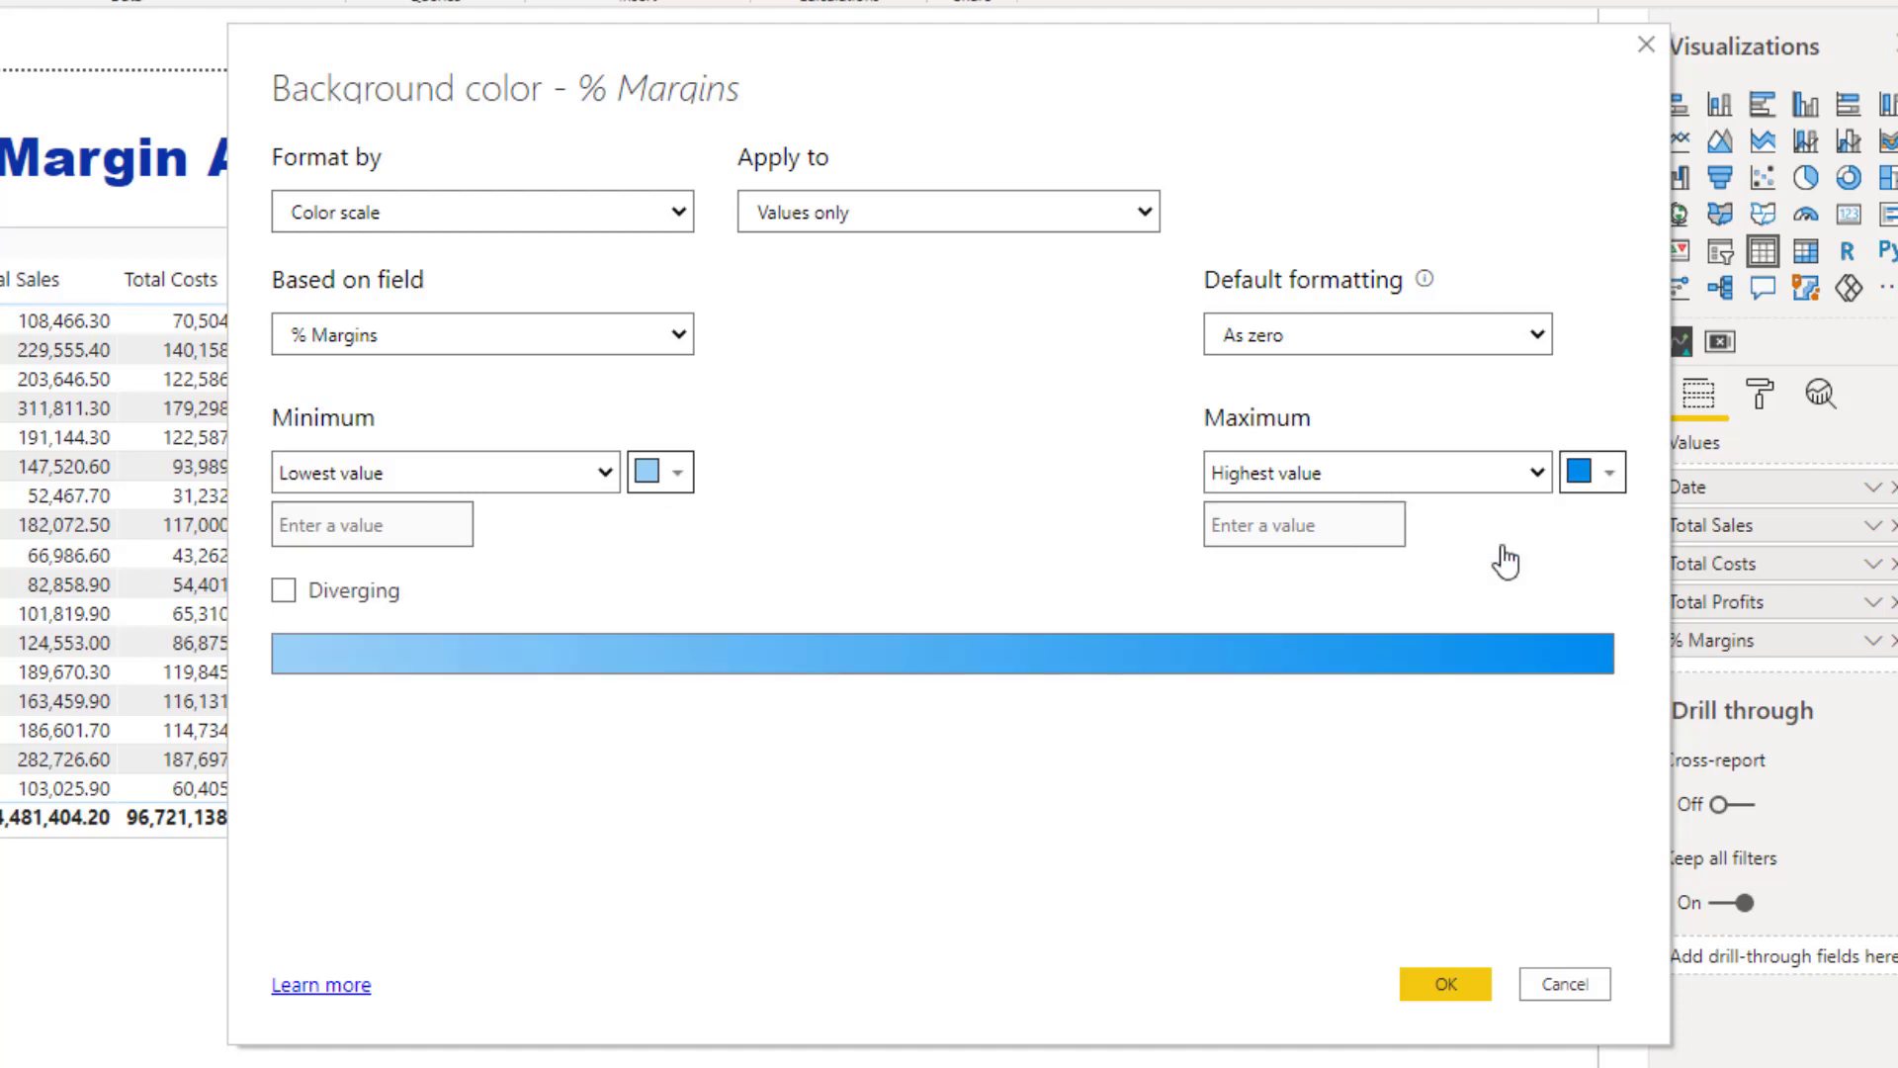
Apply the blue colour scale and scroll the table to check the shaded % Margins cells
click(1685, 940)
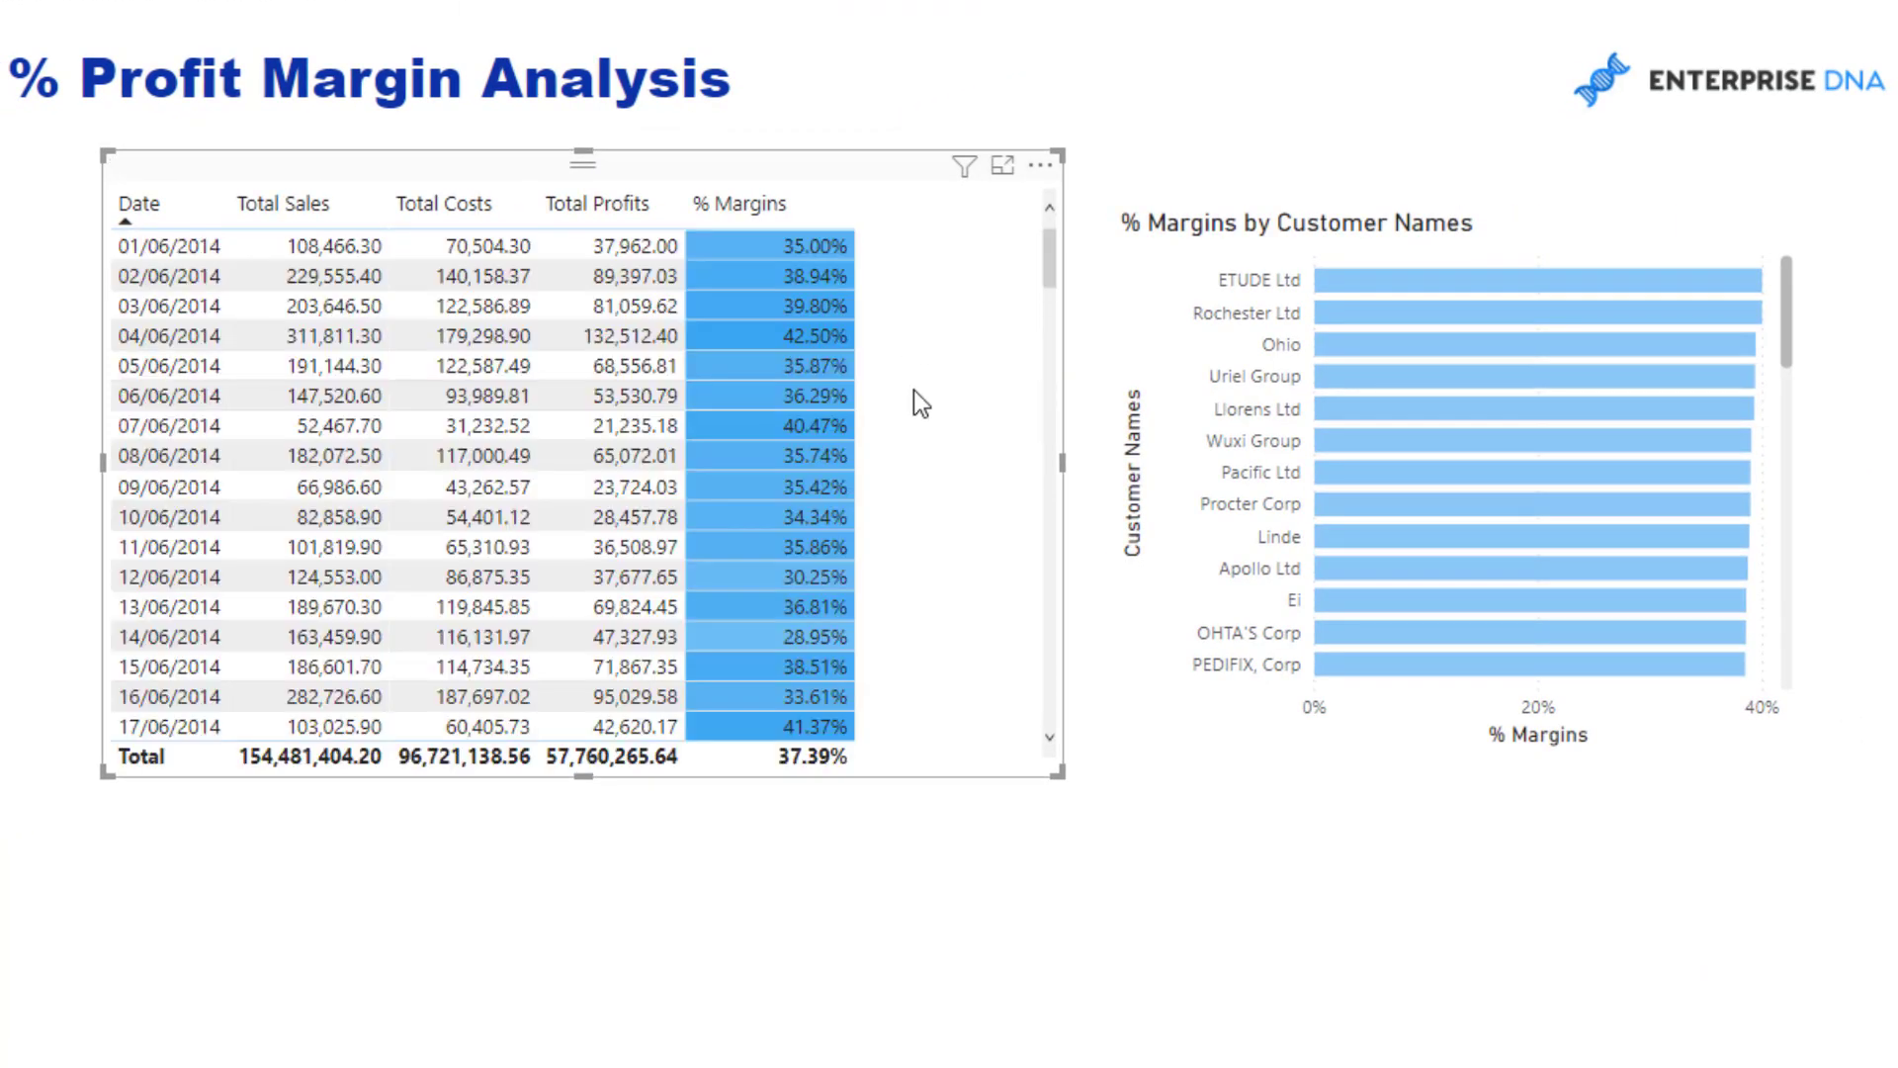
scroll(914, 395, down, 20)
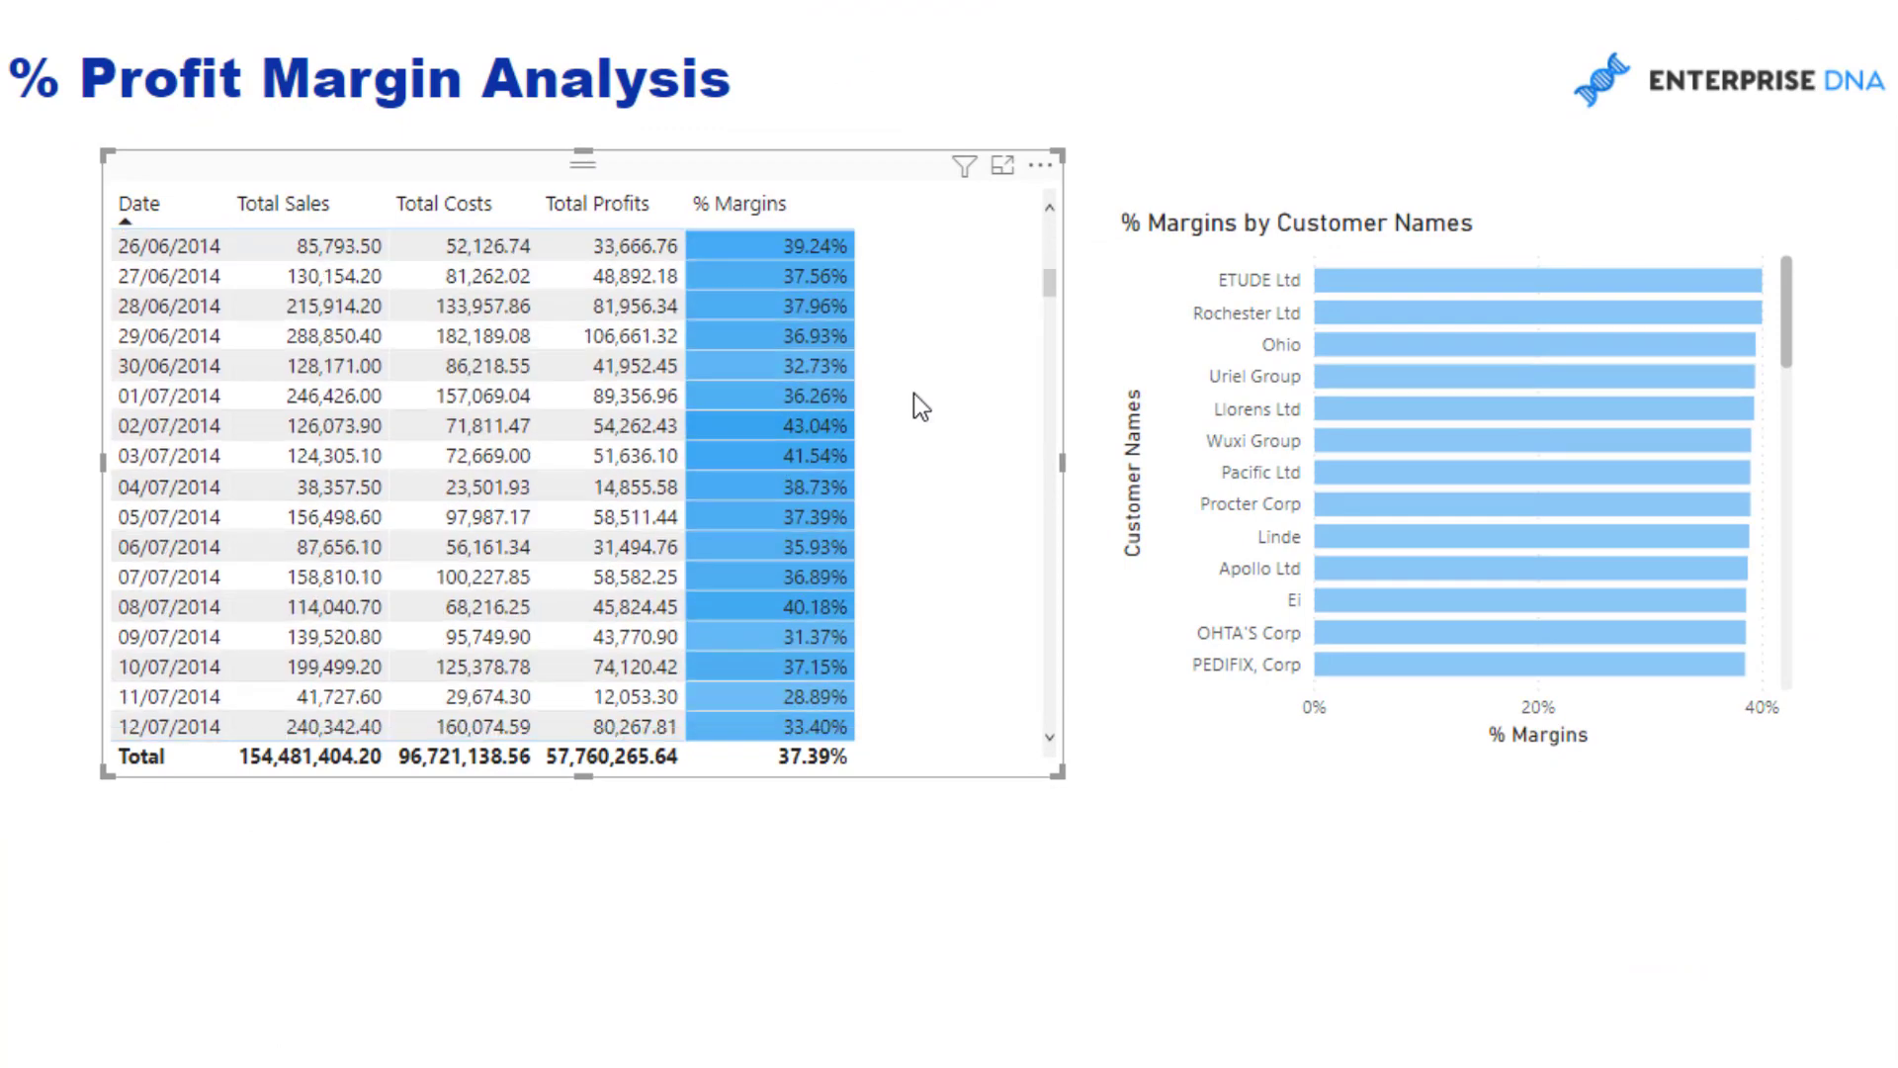
scroll(913, 396, down, 20)
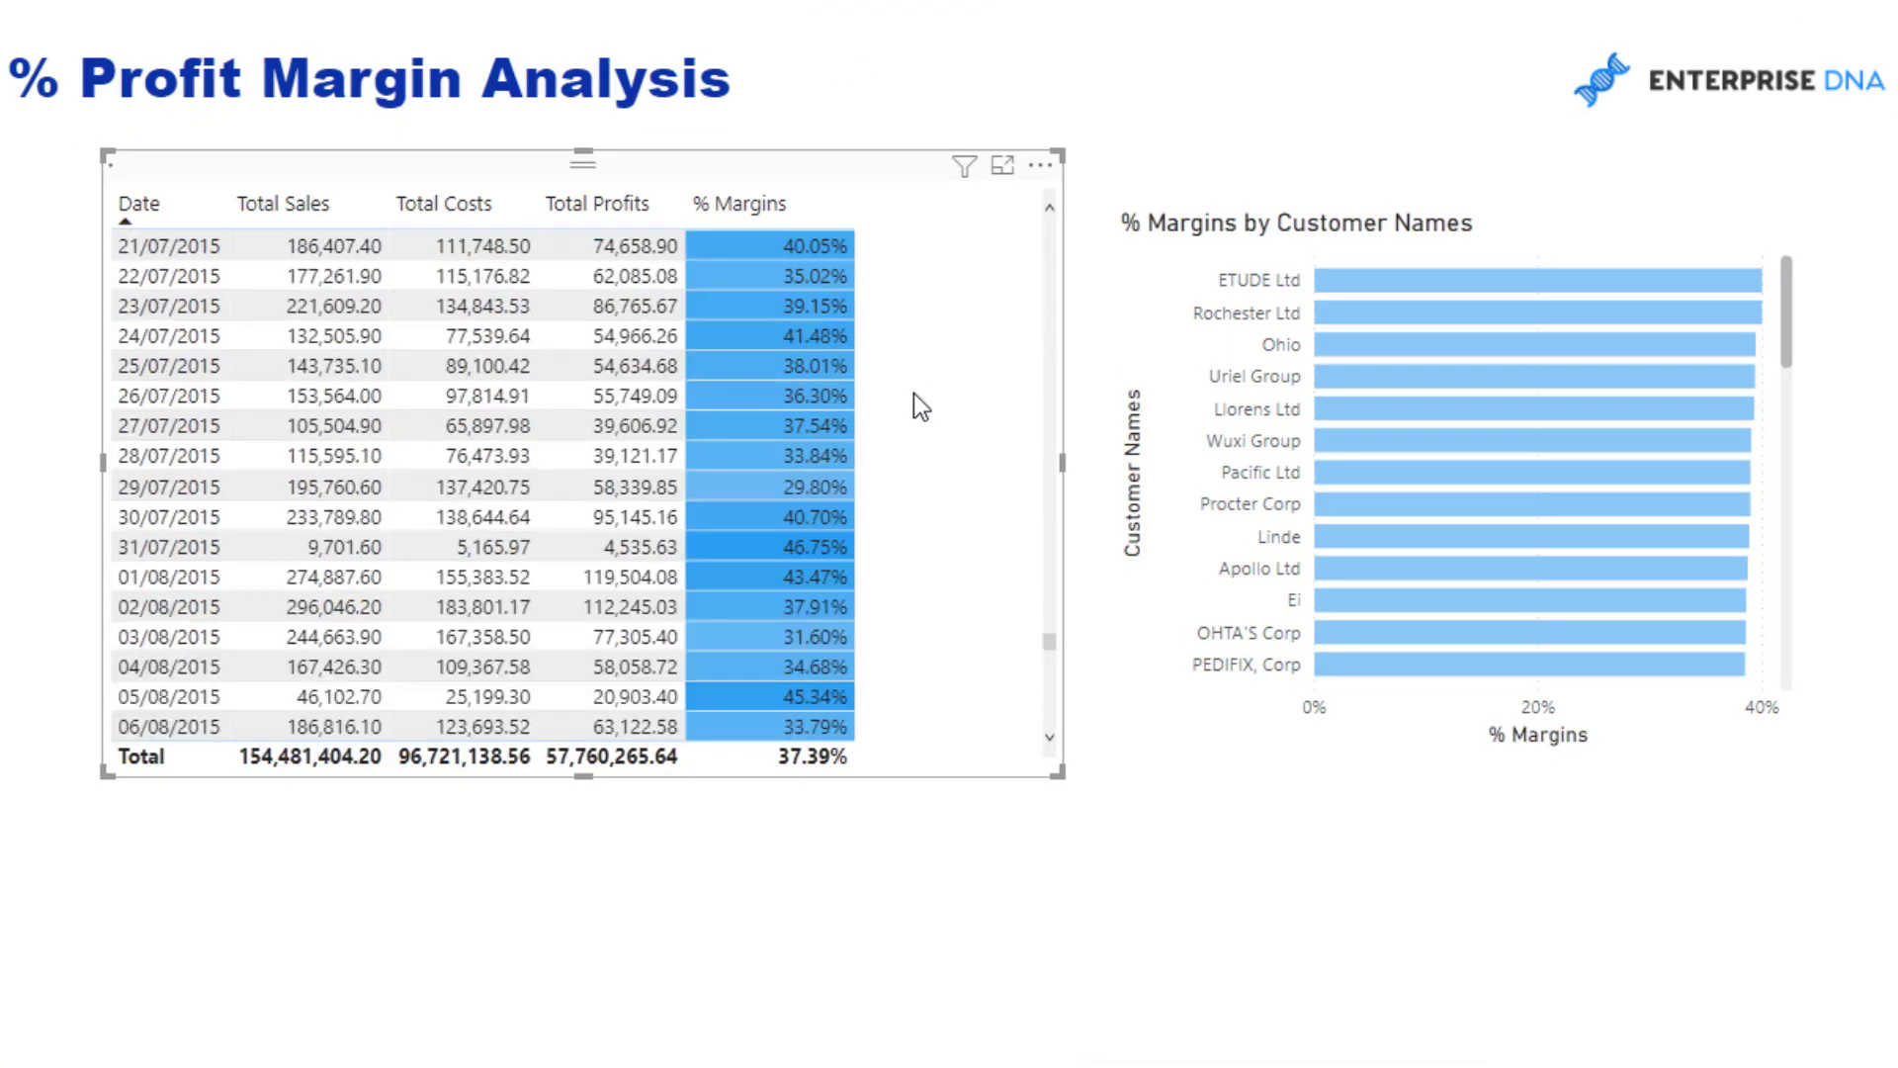
scroll(850, 546, down, 15)
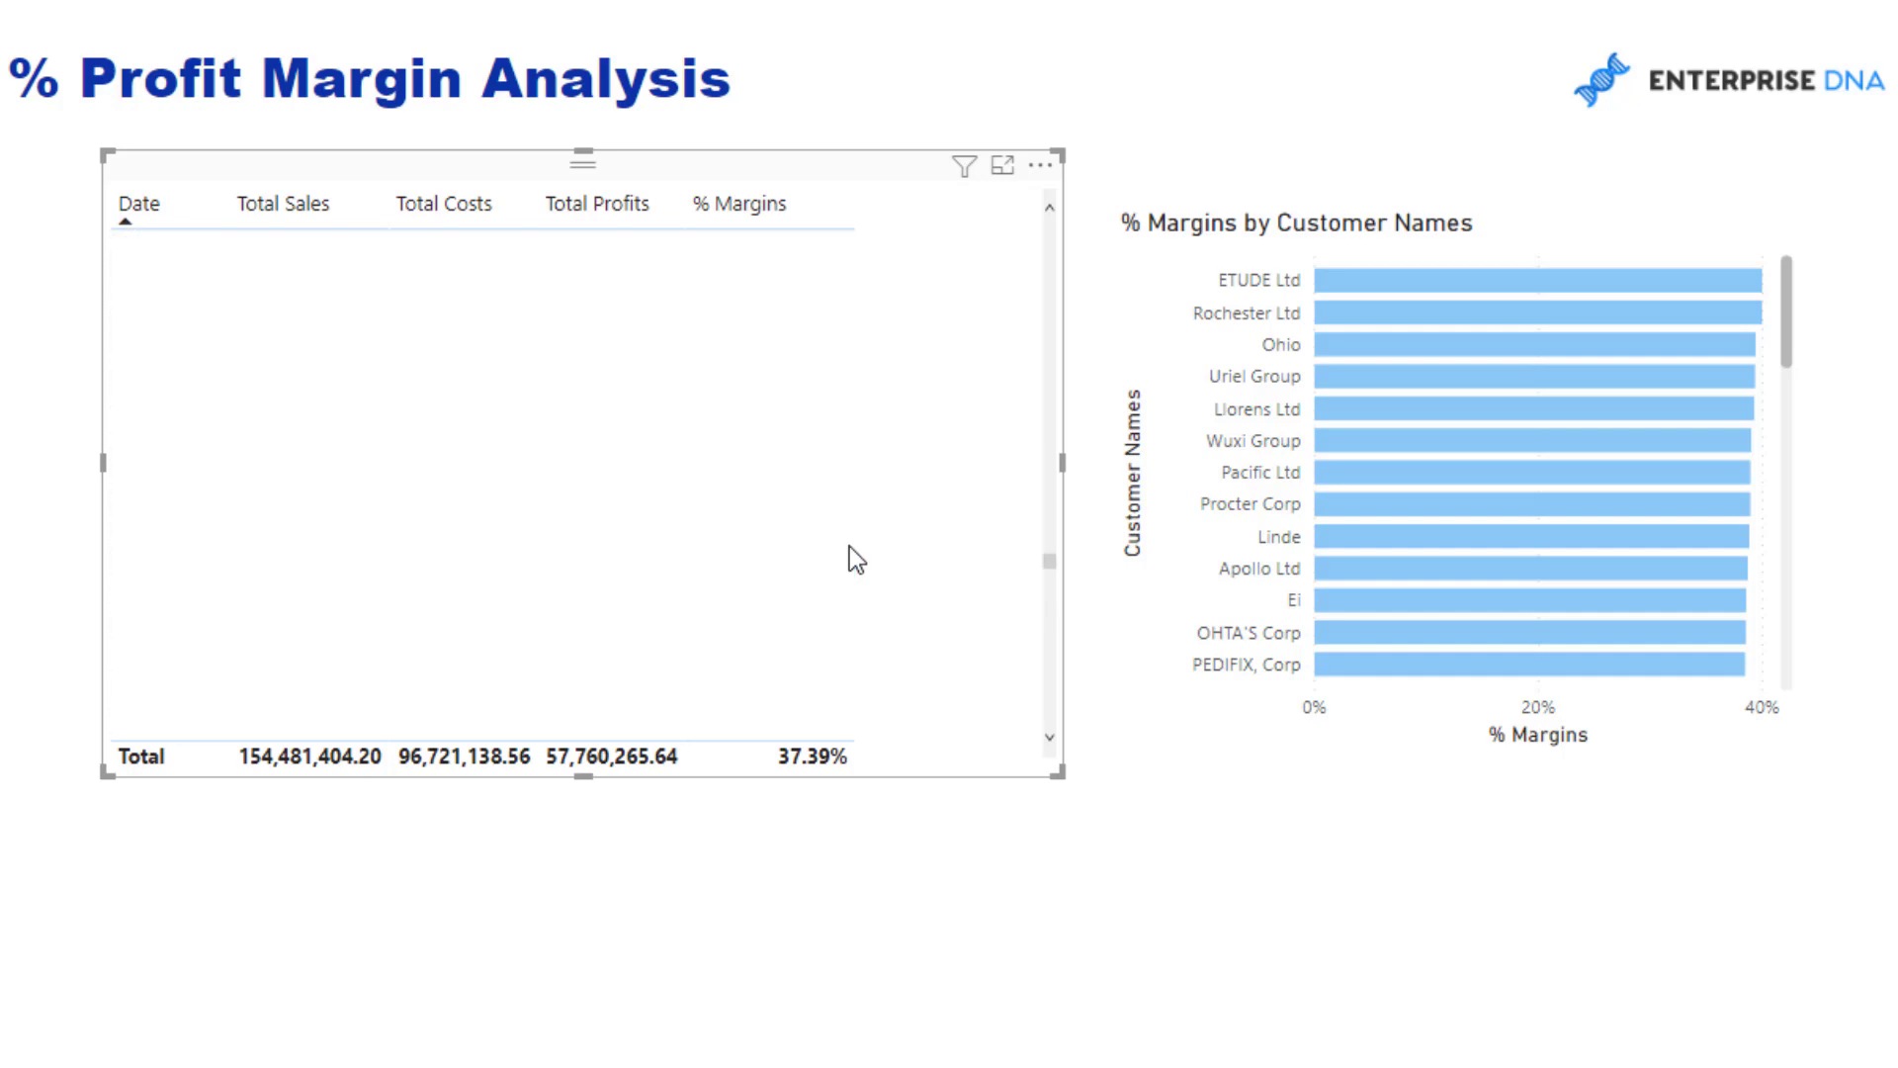
drag(1049, 599, 1024, 223)
Move the table left, make it taller, and add Customer Names to its Values
drag(757, 158, 706, 159)
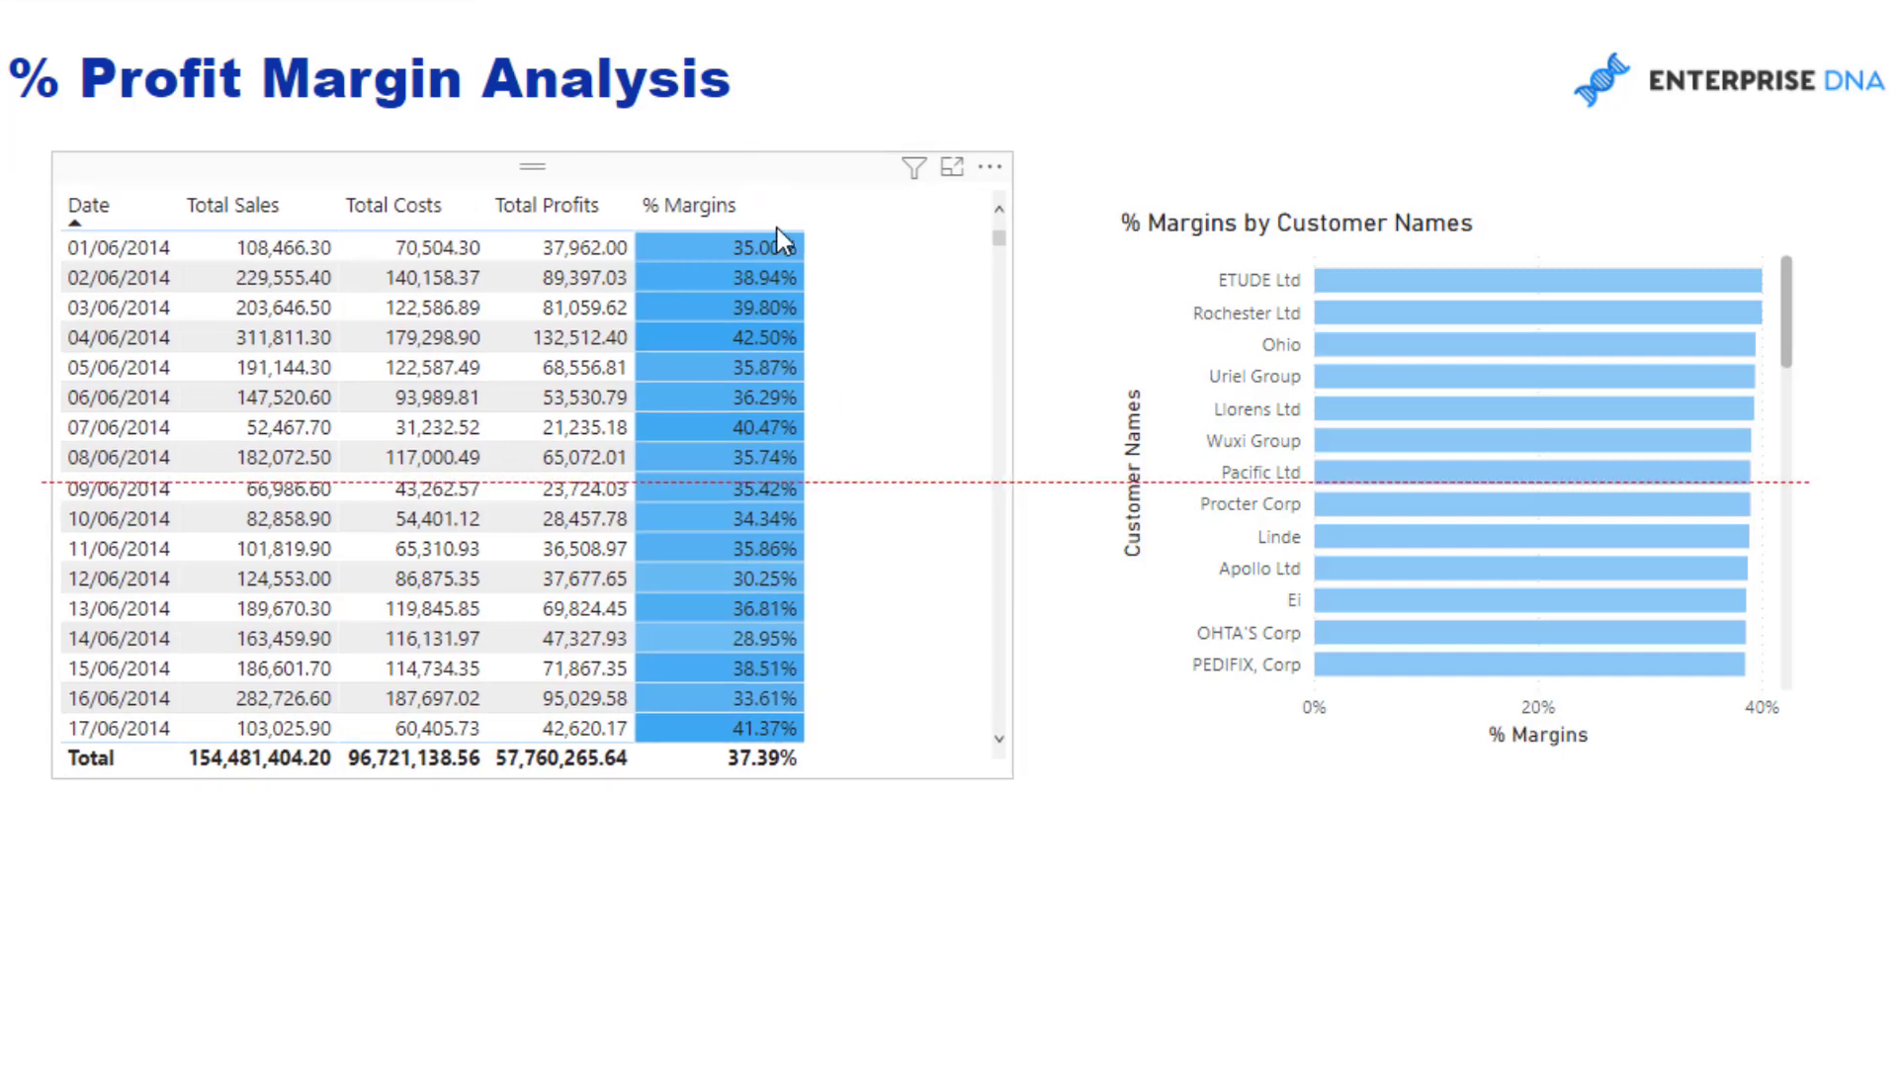
drag(1013, 779, 1035, 829)
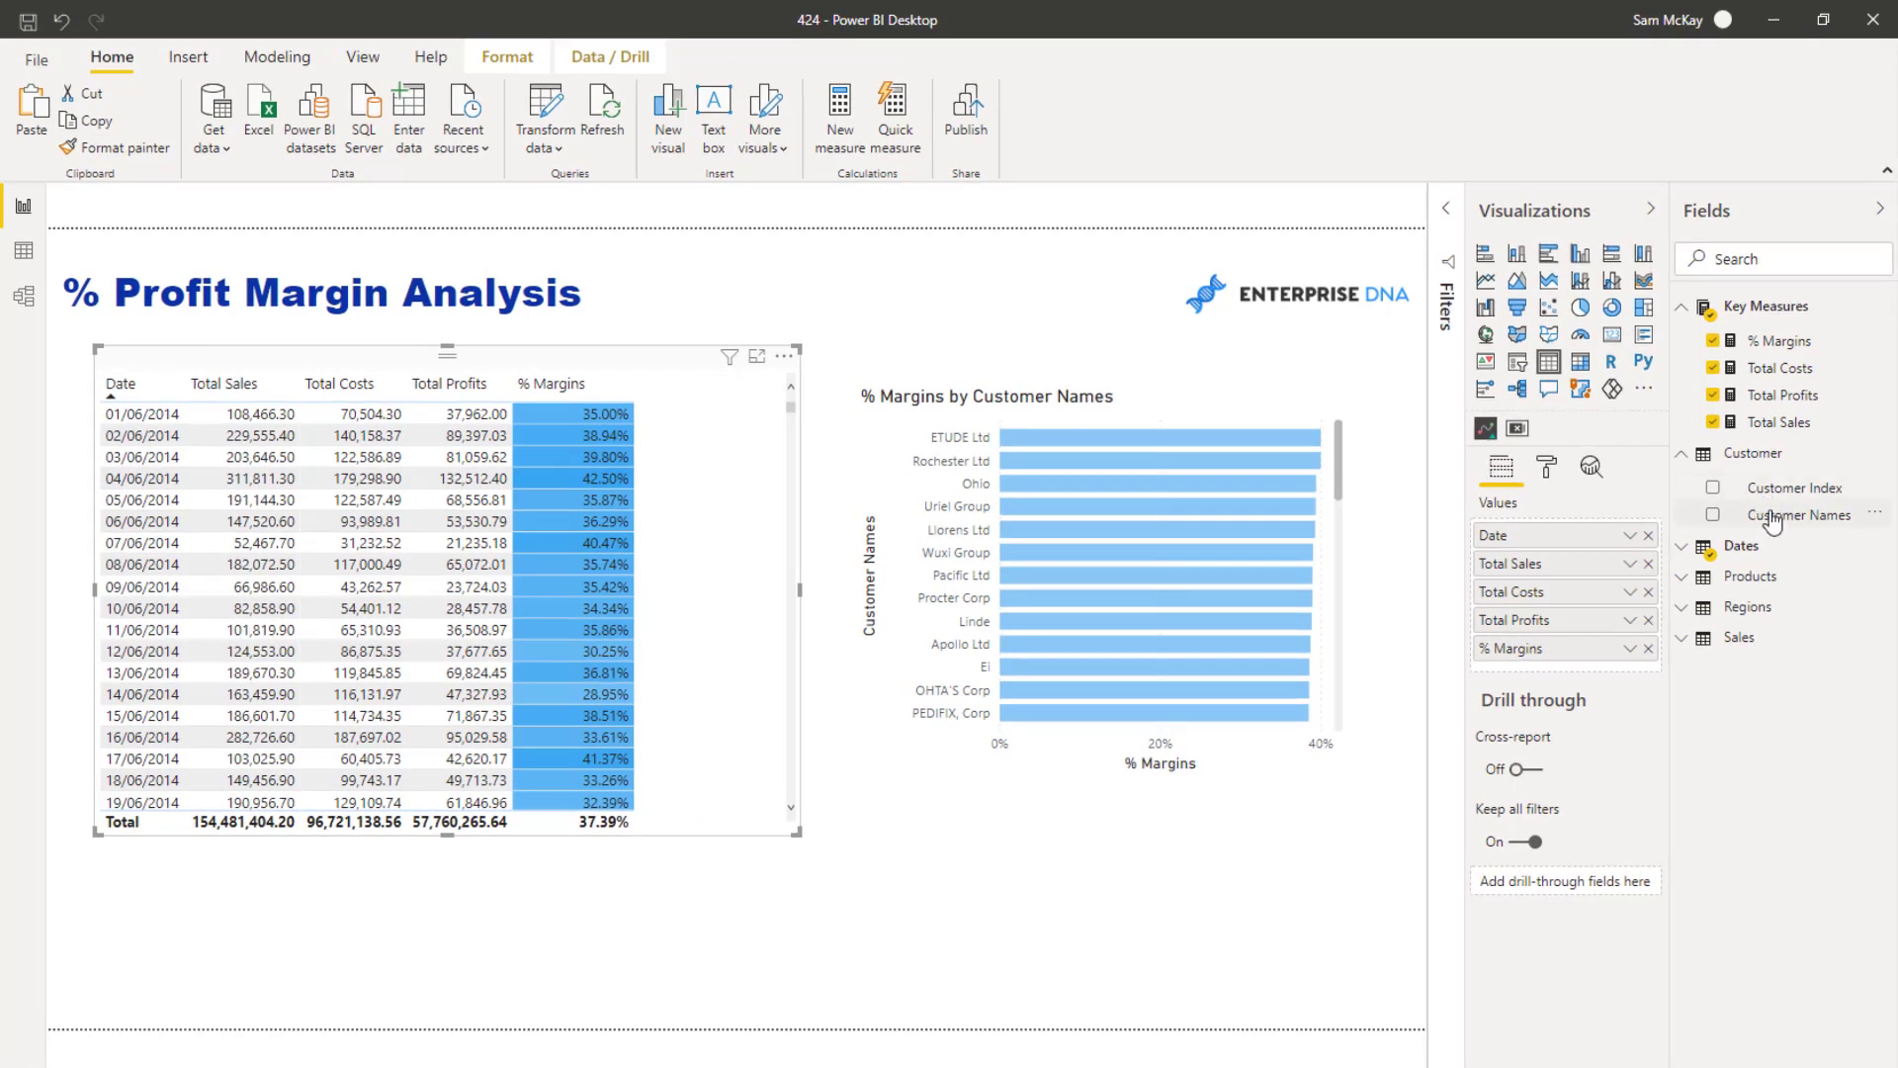
drag(1773, 519, 1646, 539)
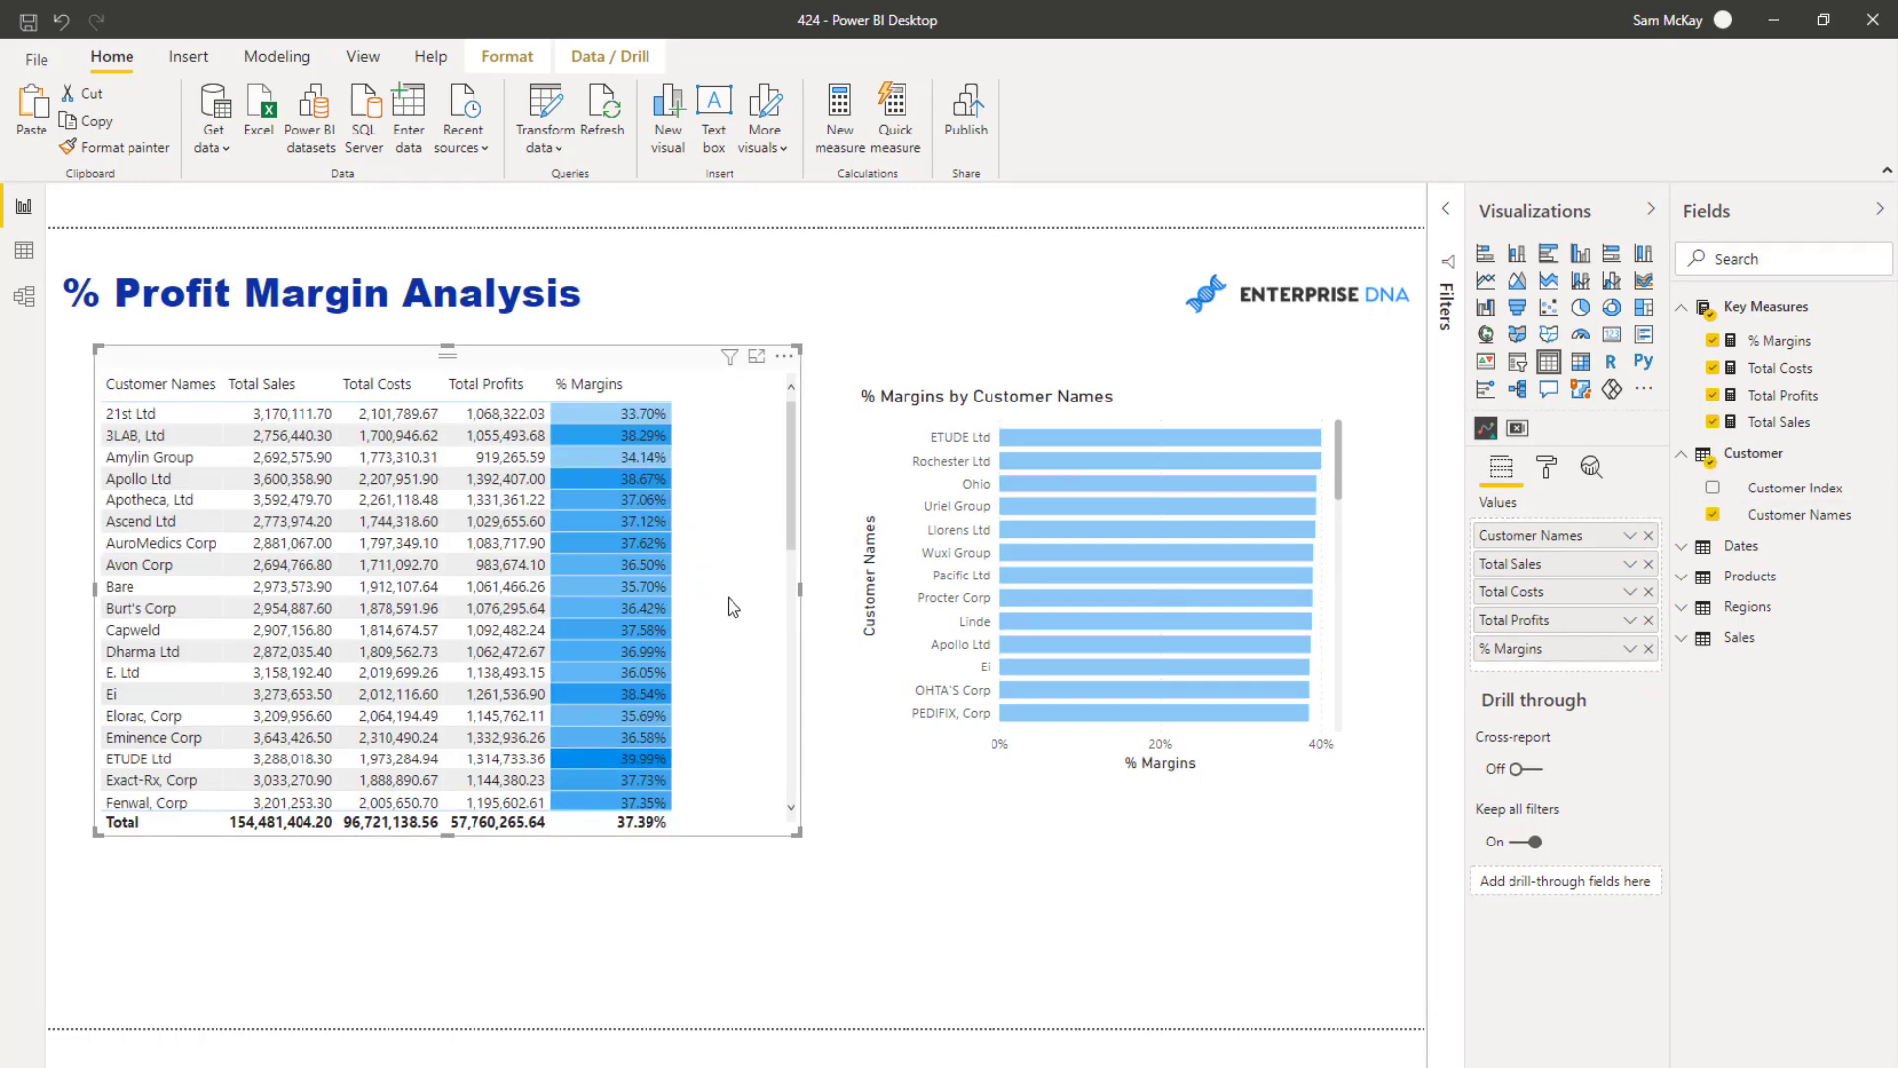
scroll(729, 601, down, 15)
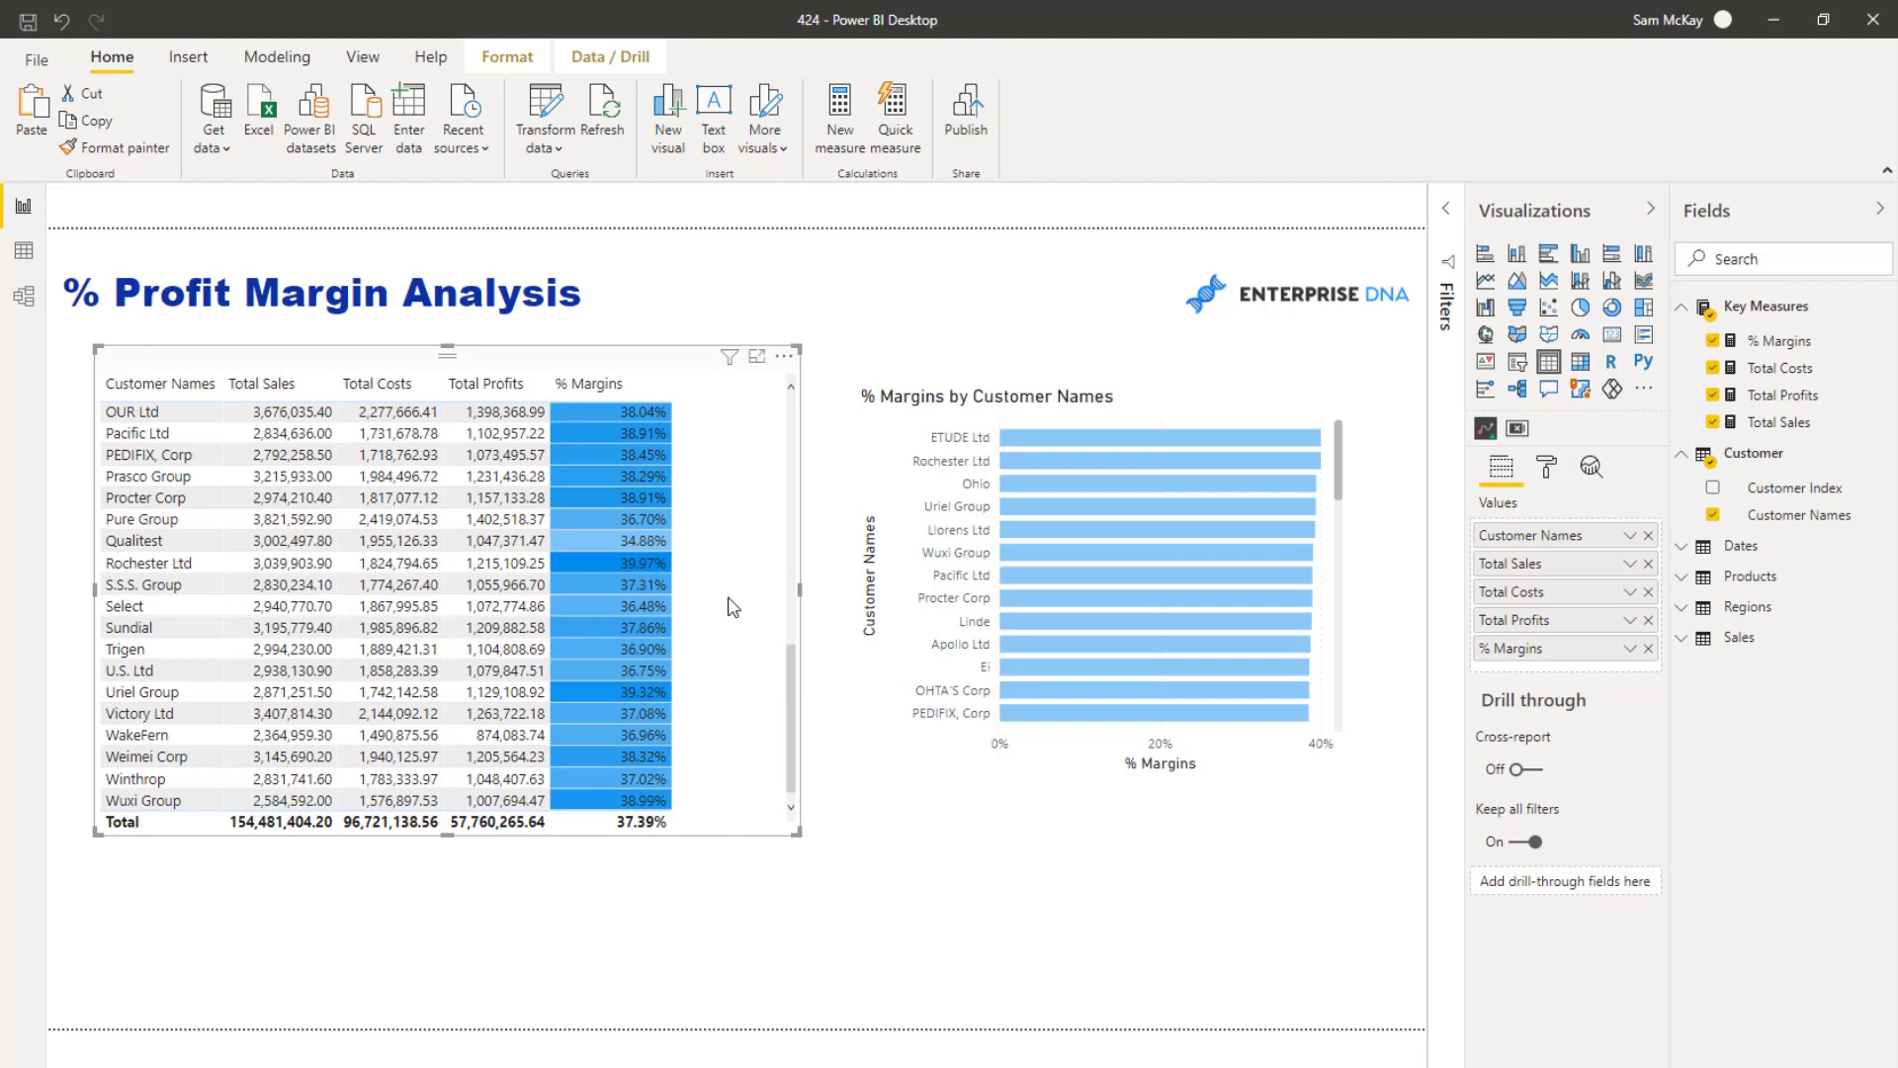
scroll(733, 606, up, 10)
scroll(1047, 551, down, 10)
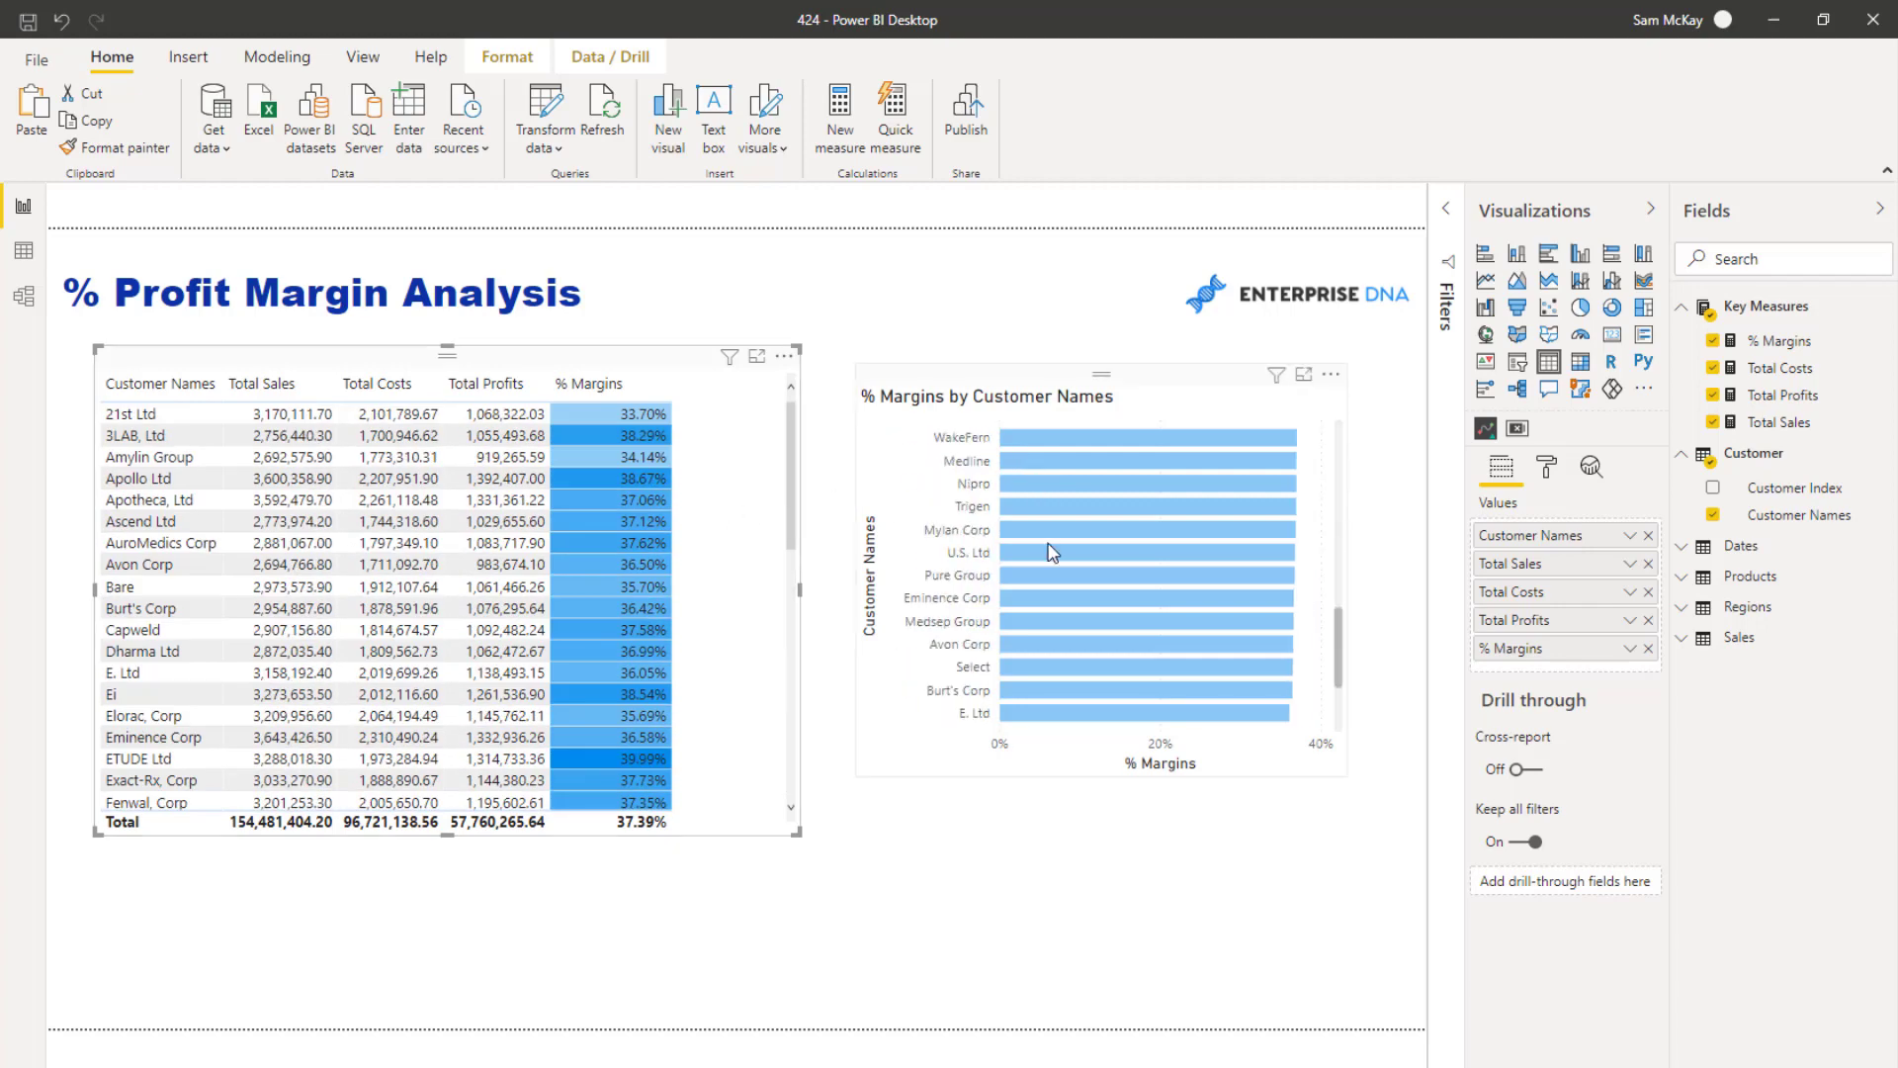
Shift the margins bar chart slightly left and enlarge it to show more customers
click(1211, 393)
drag(1154, 376, 1145, 375)
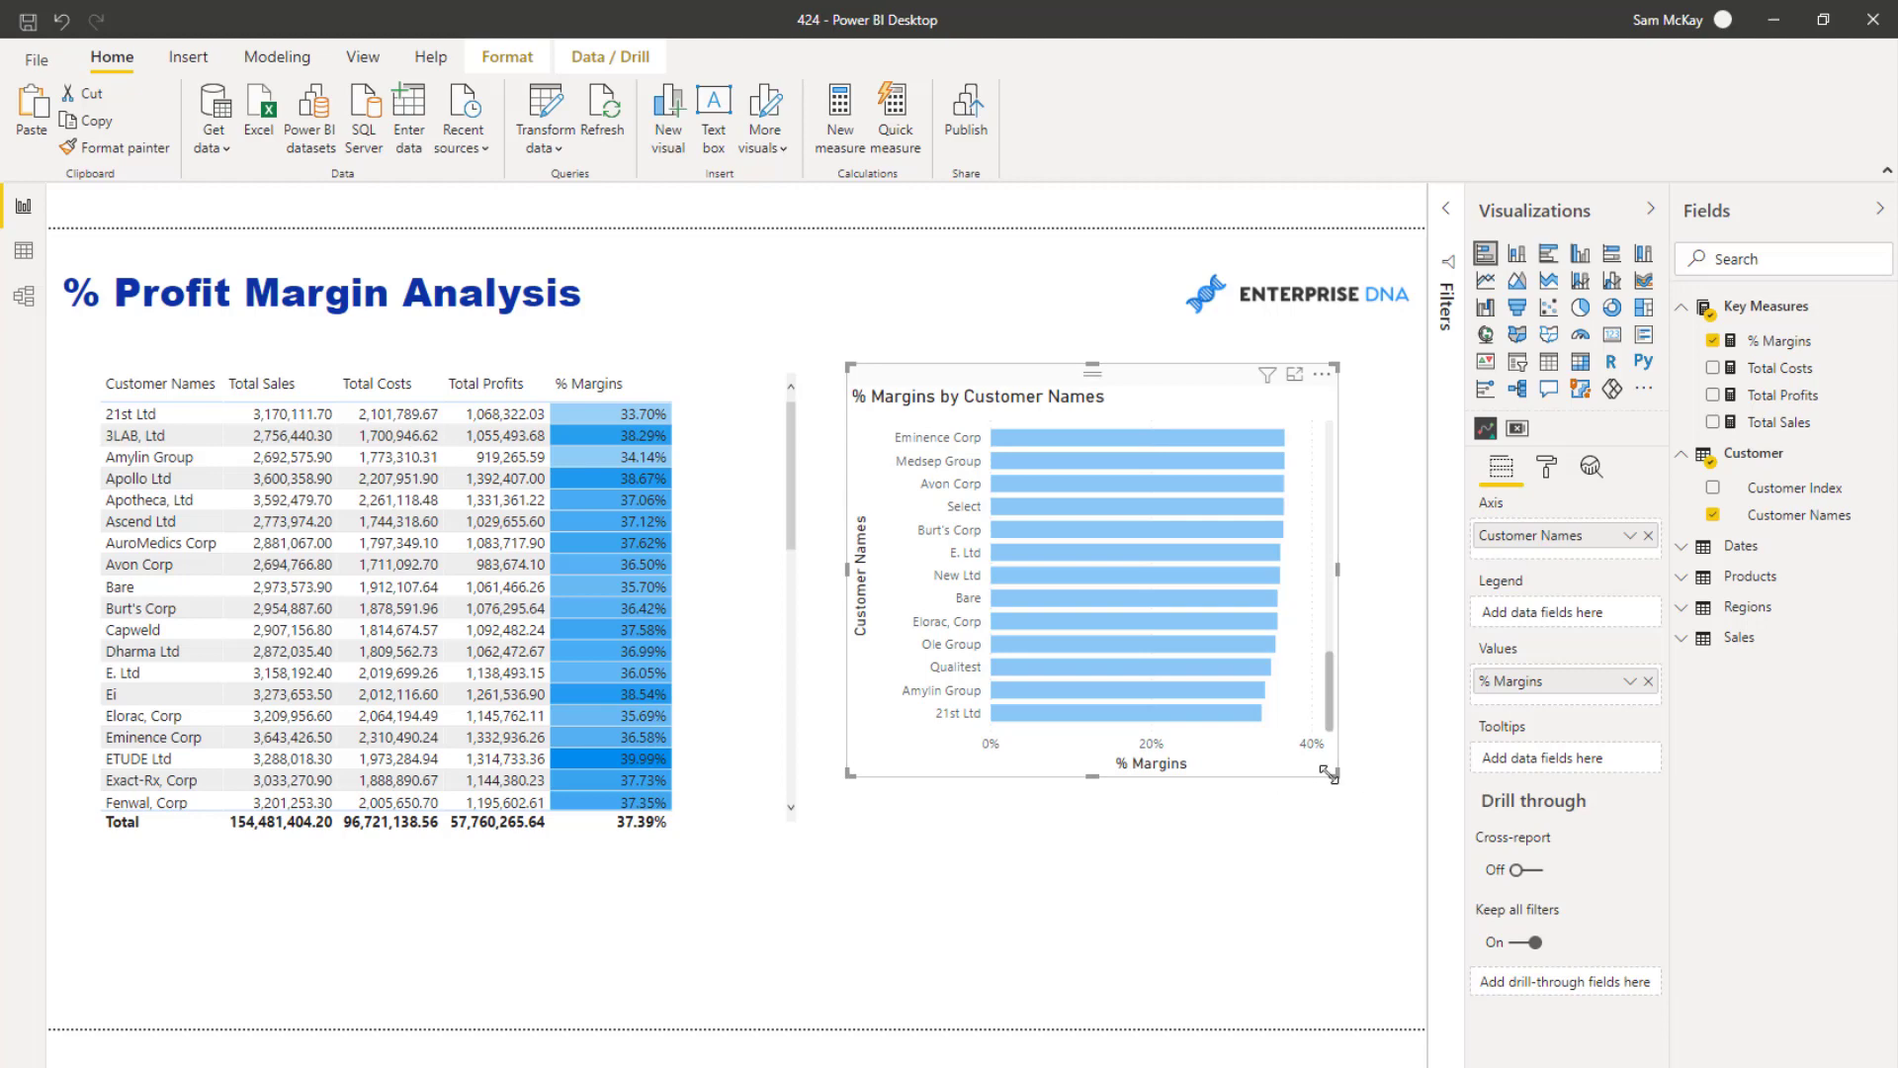
drag(1329, 772, 1349, 808)
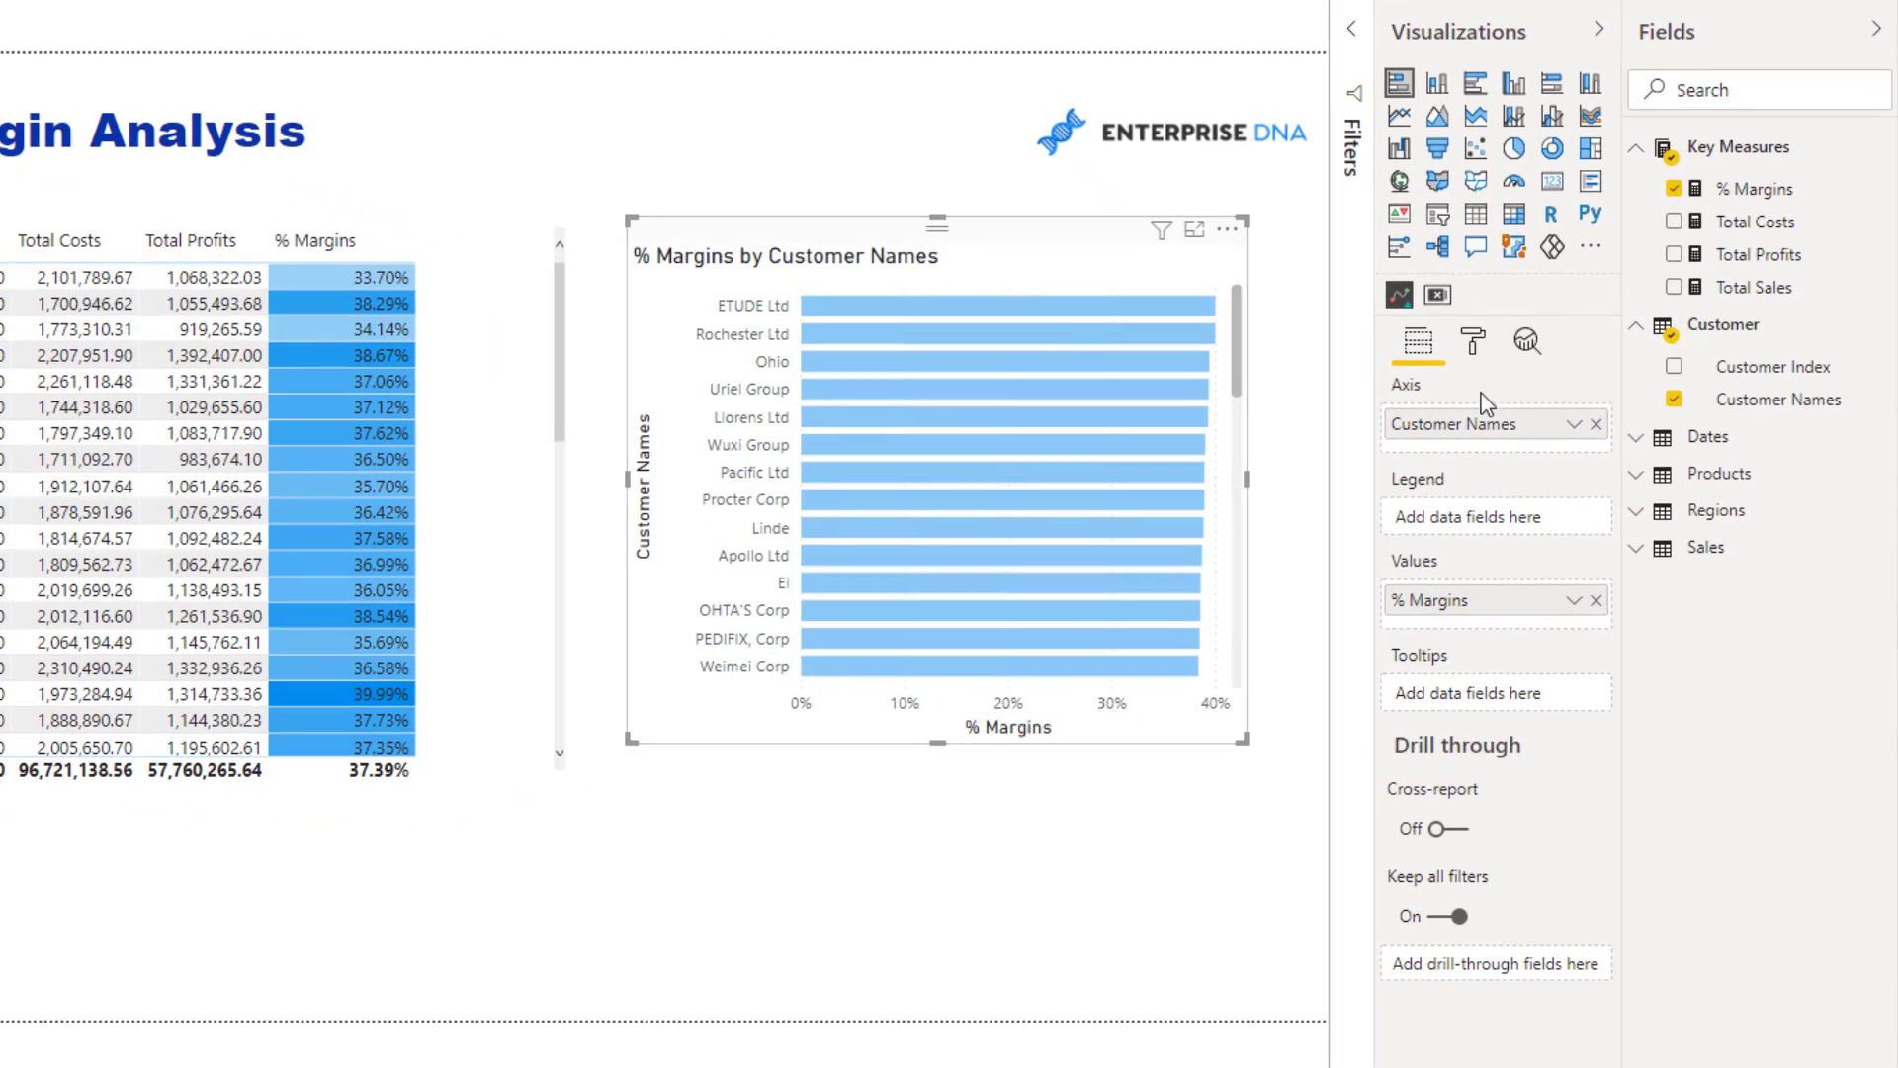
Set the bar chart's value axis Start to 0.3 in the Format pane
click(1471, 342)
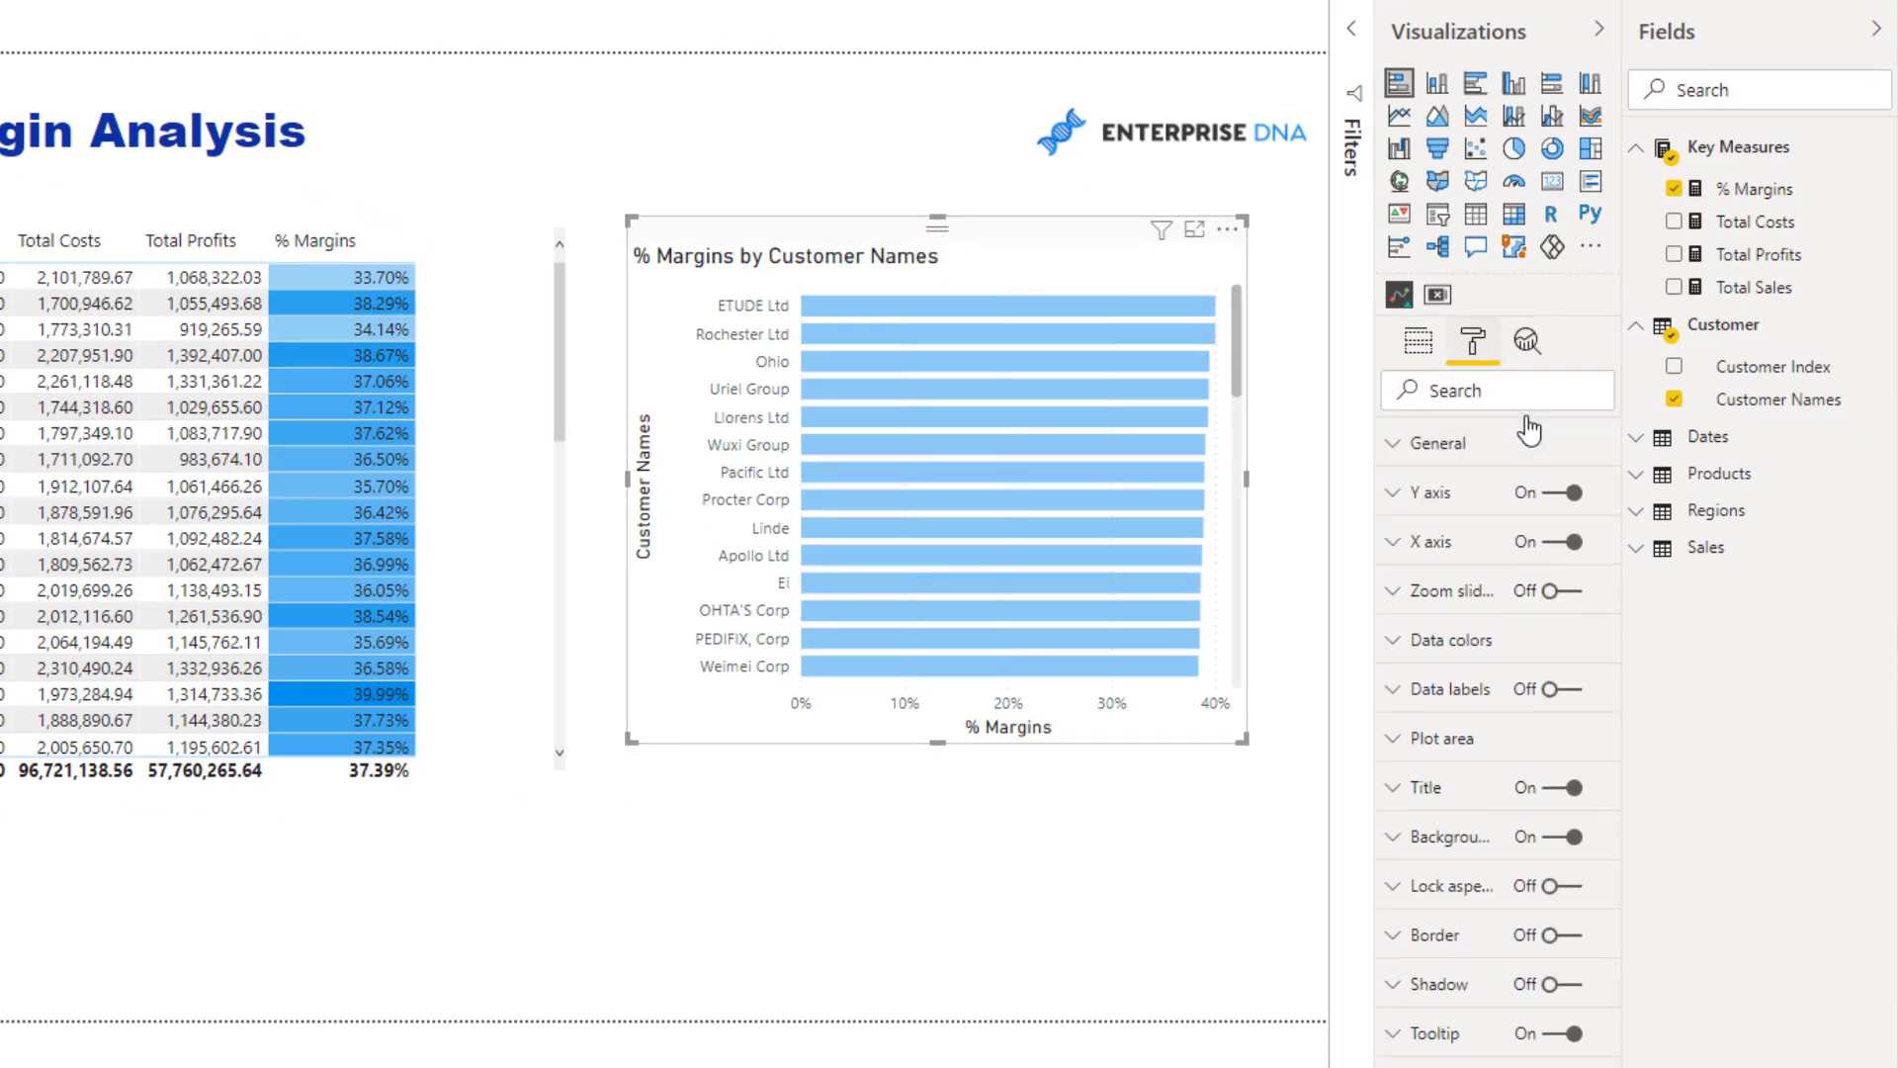
click(1436, 492)
scroll(1442, 544, down, 5)
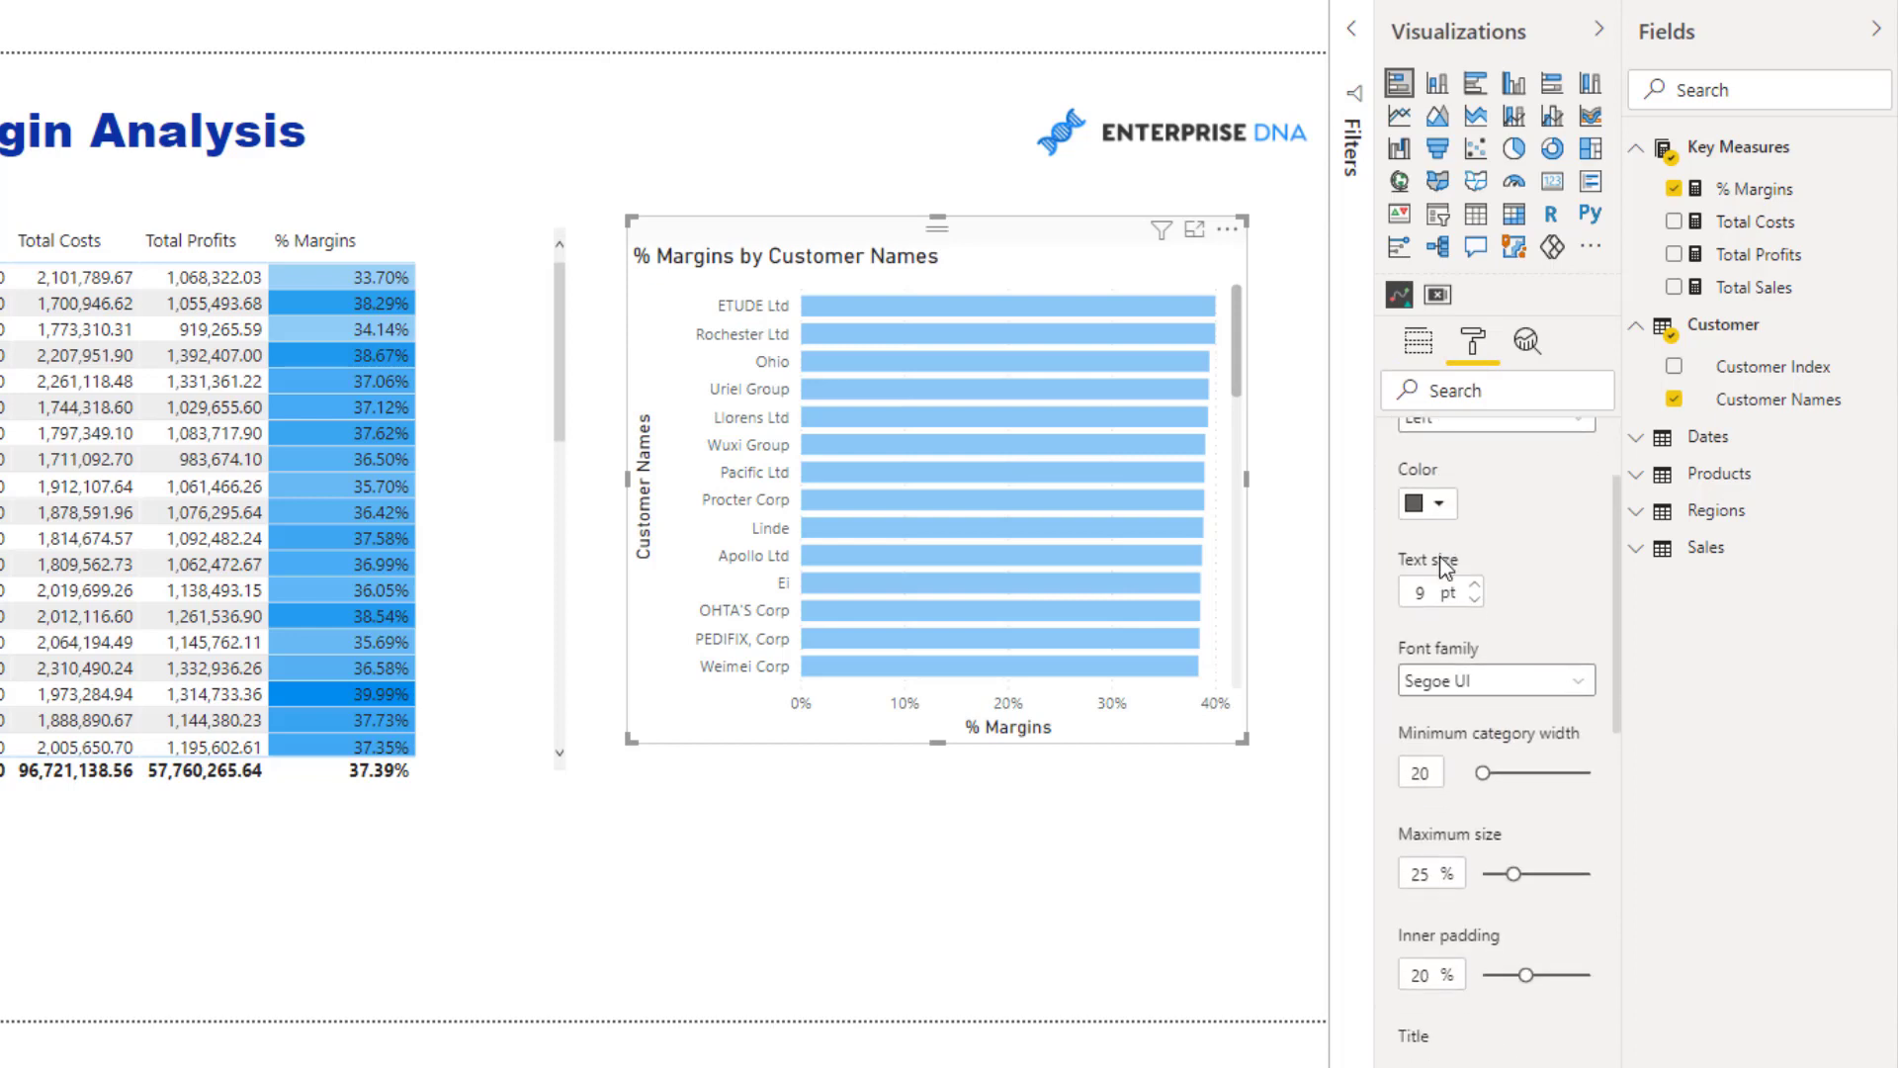
scroll(1443, 570, down, 3)
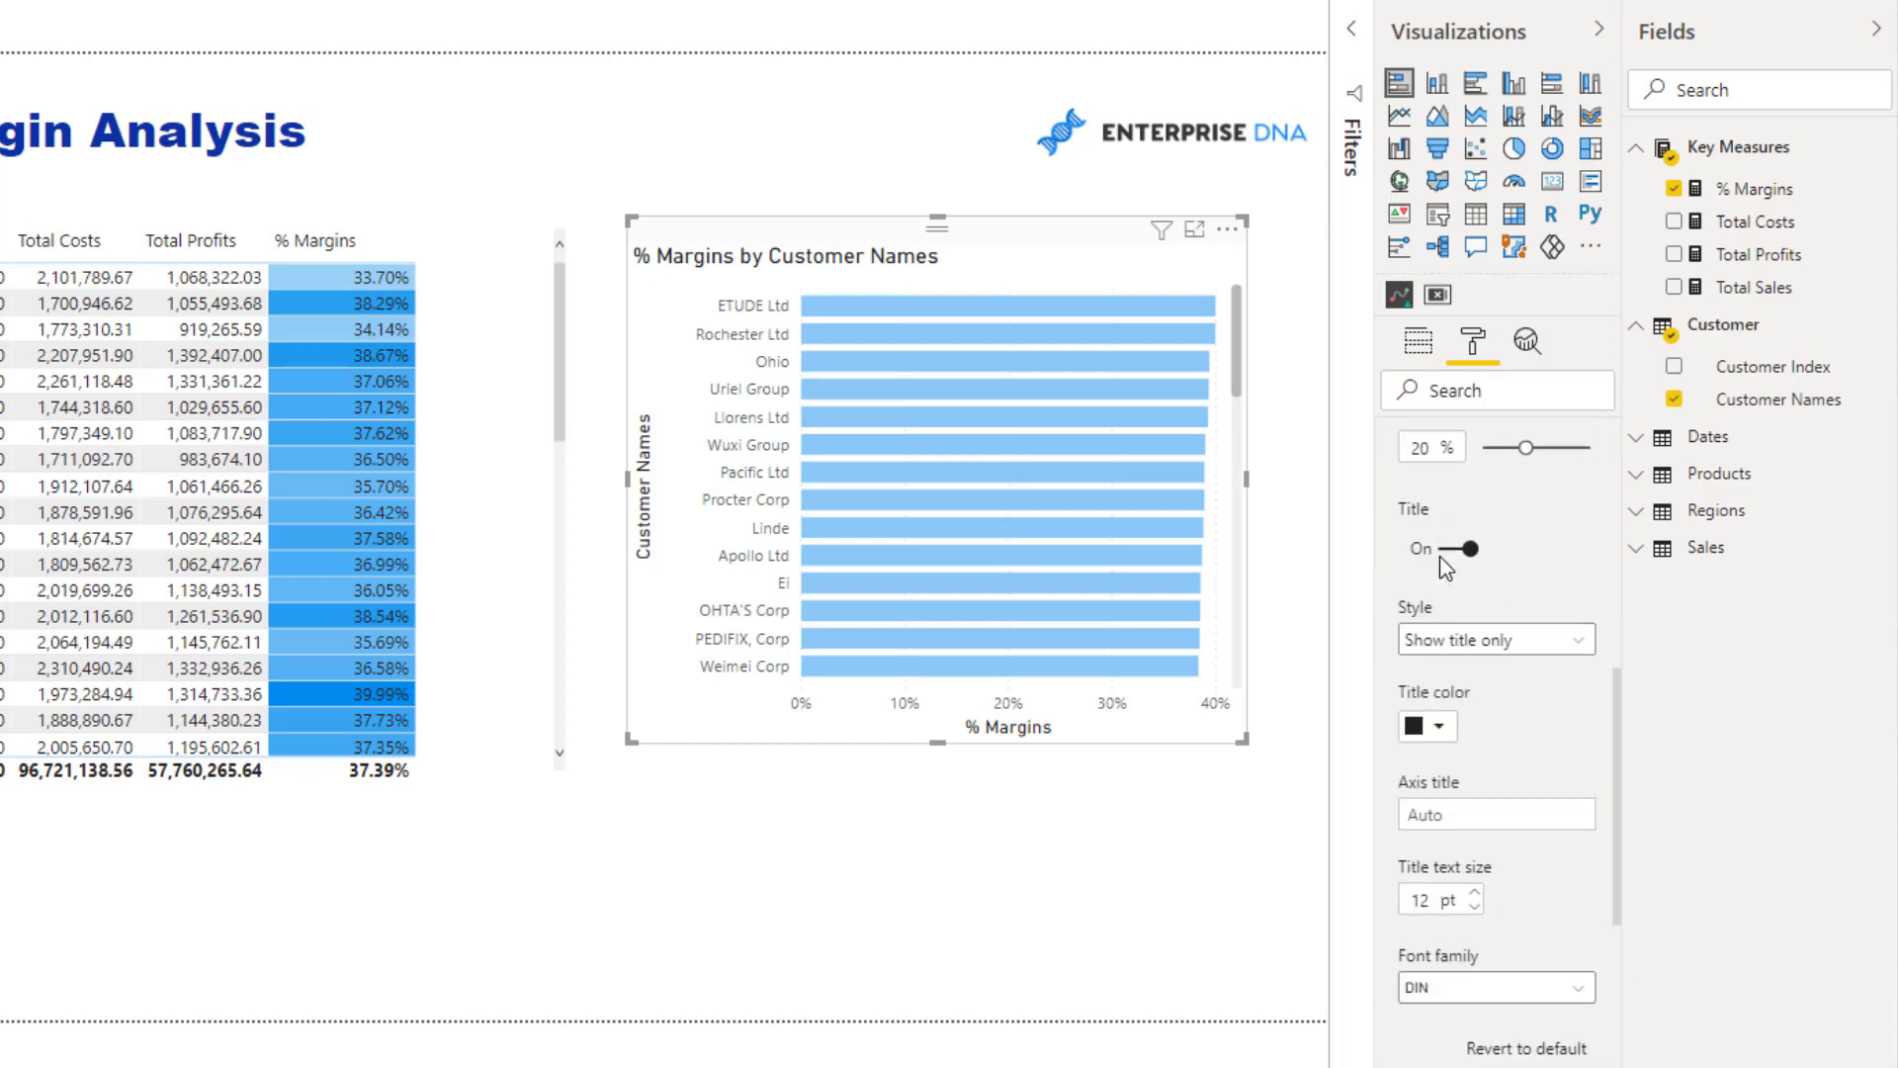
scroll(1446, 568, down, 3)
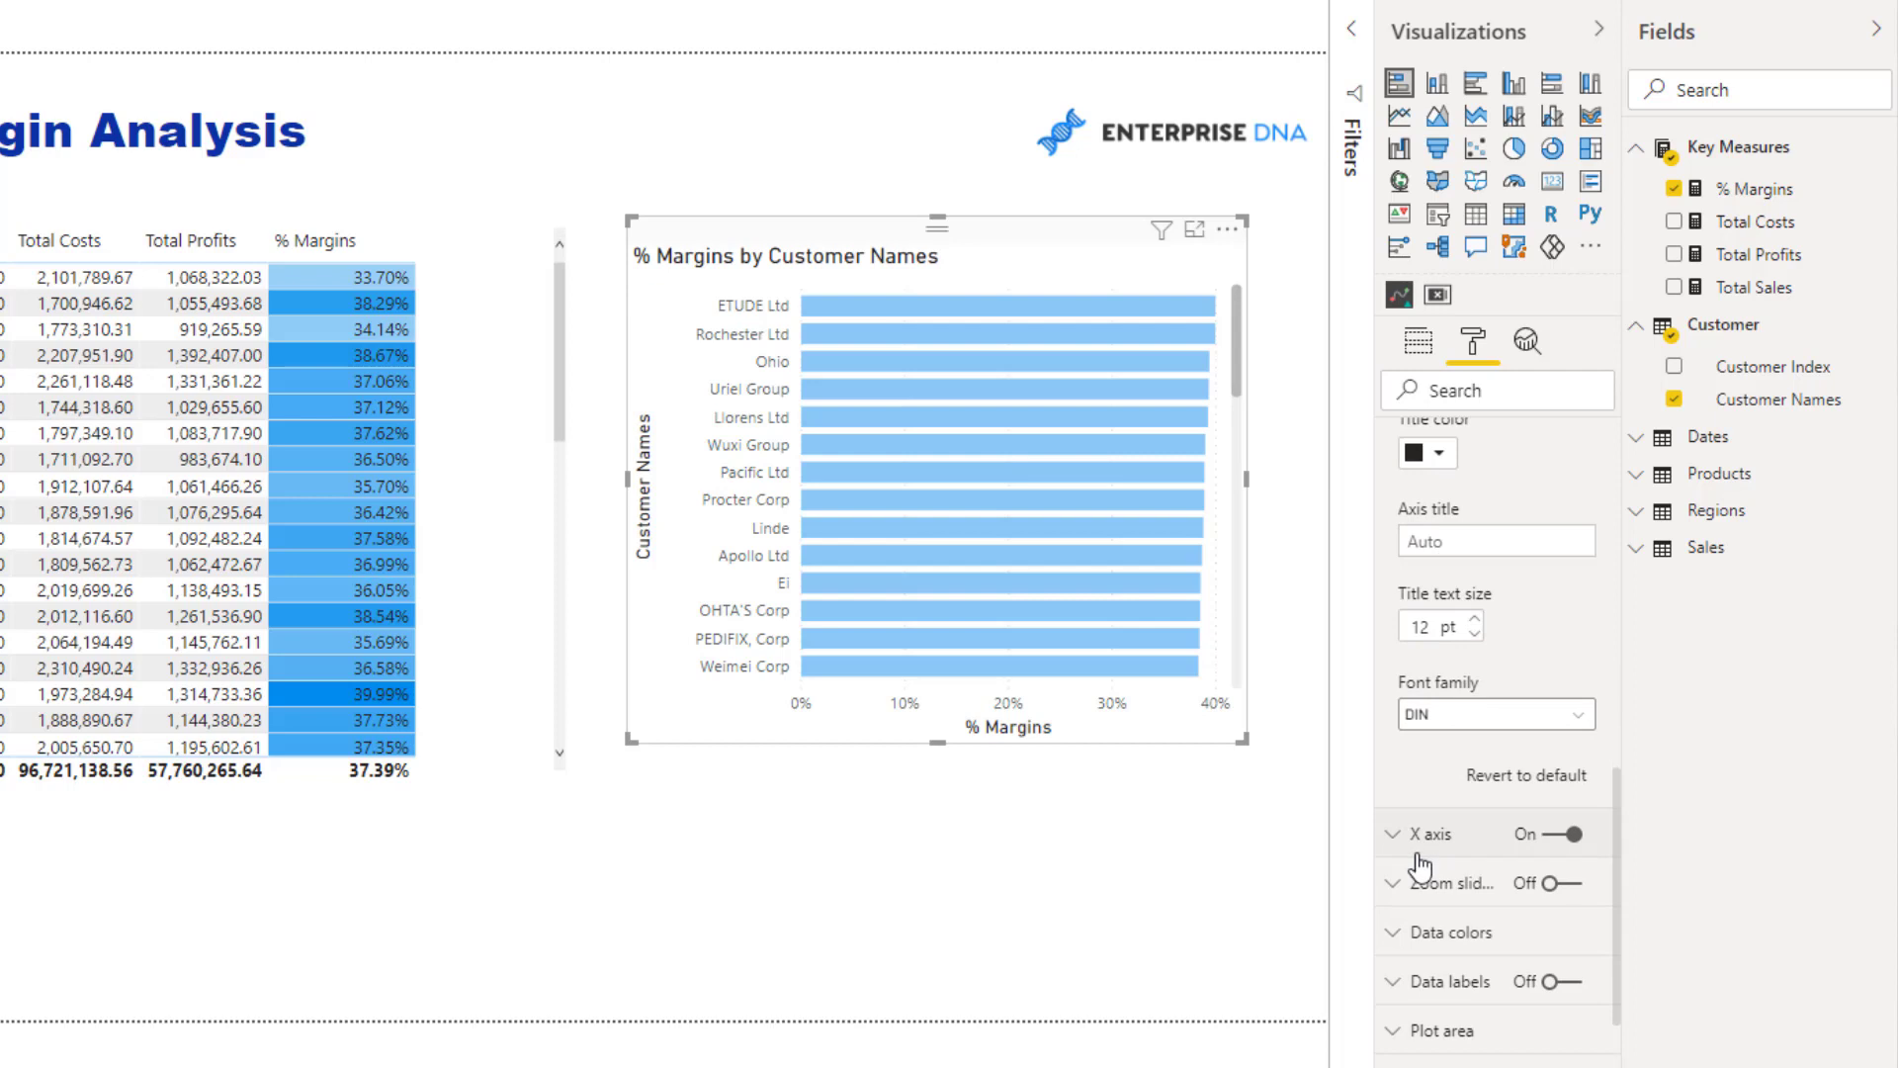
click(1431, 834)
scroll(1513, 850, down, 1)
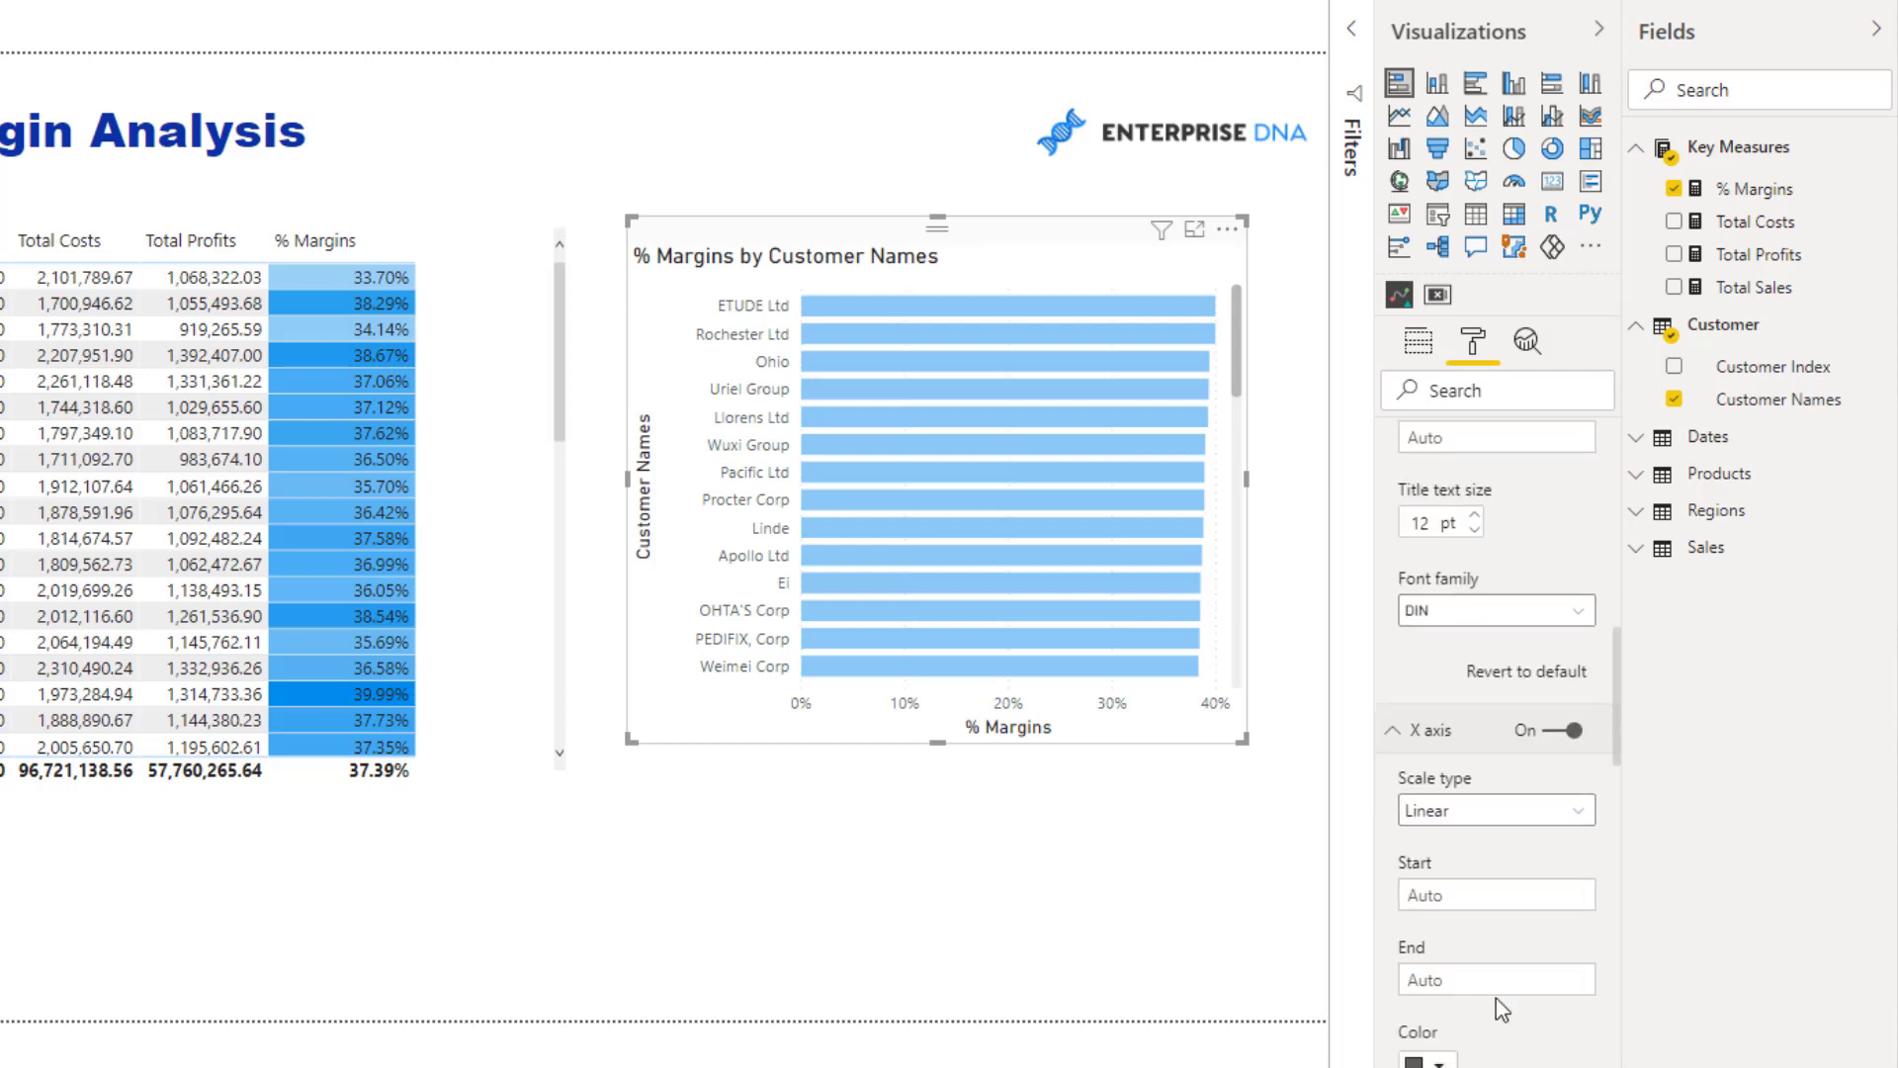
scroll(1502, 1009, down, 1)
click(1443, 804)
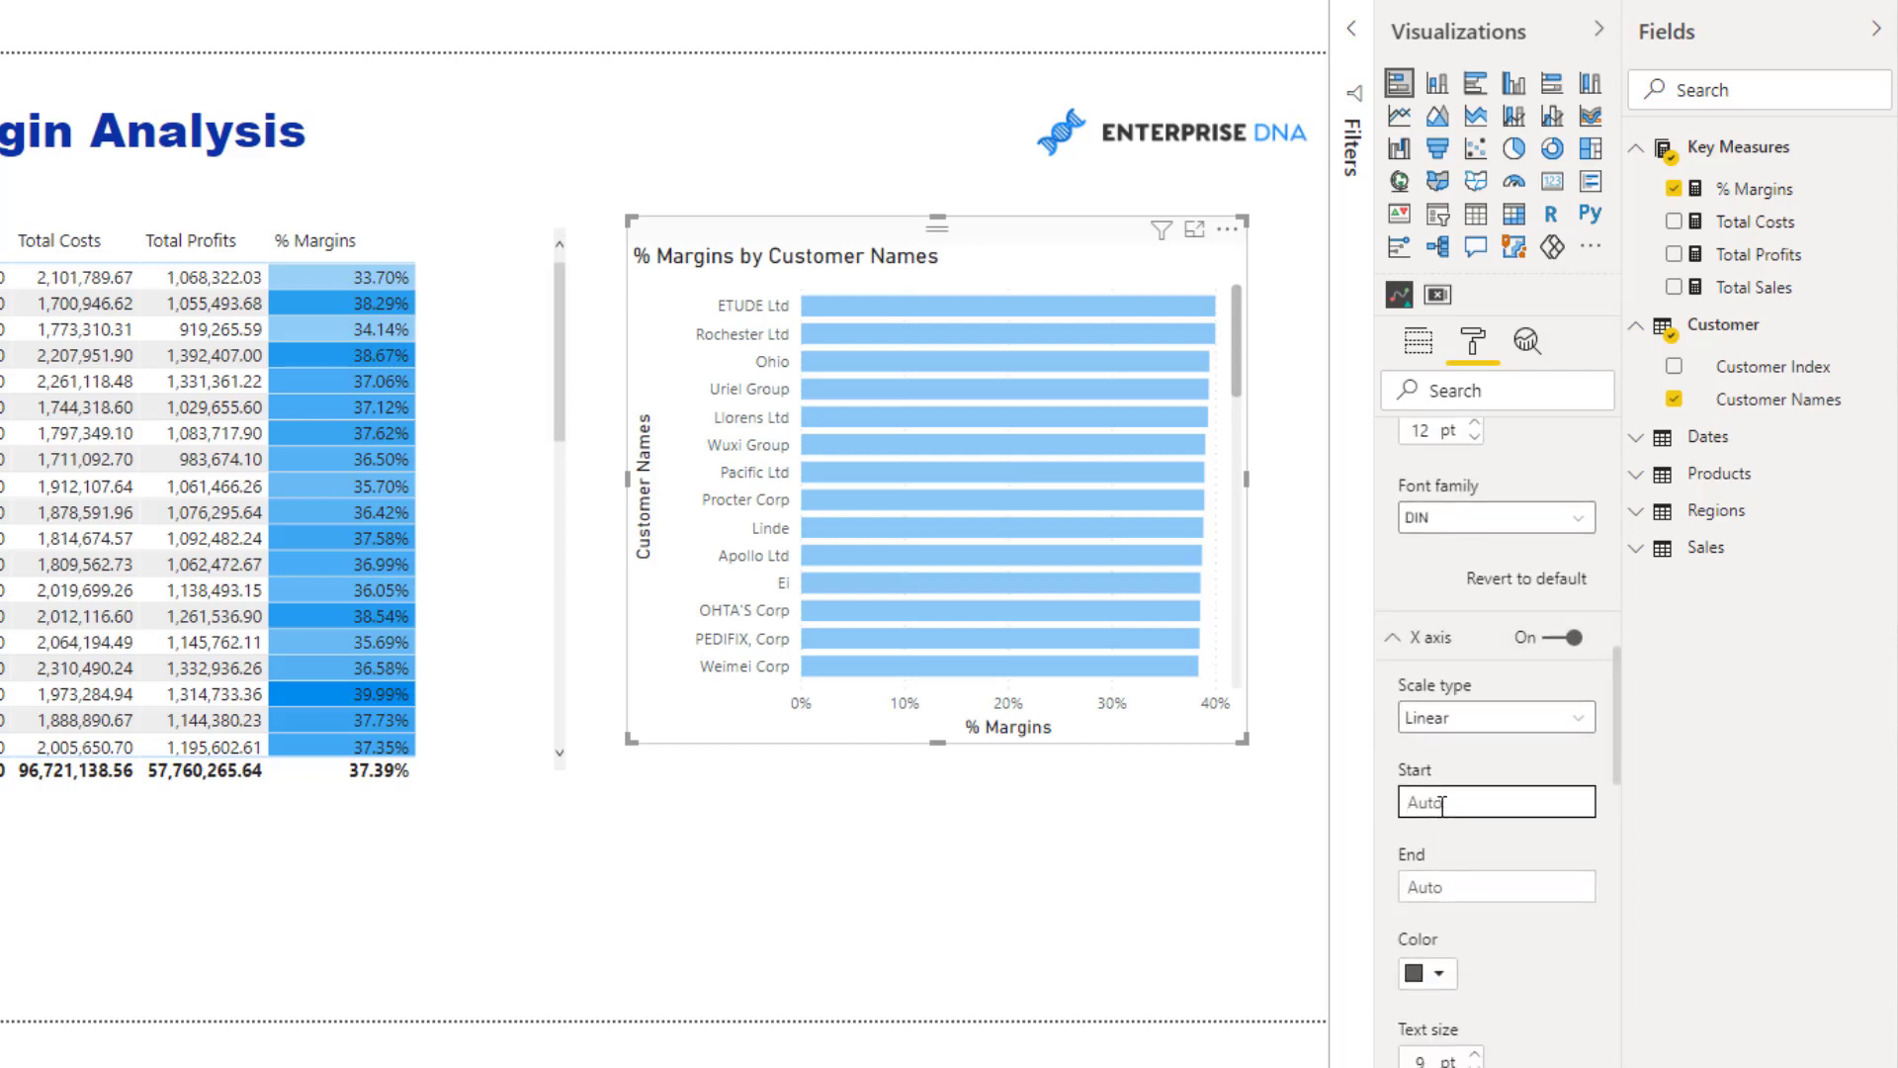
text(0.3)
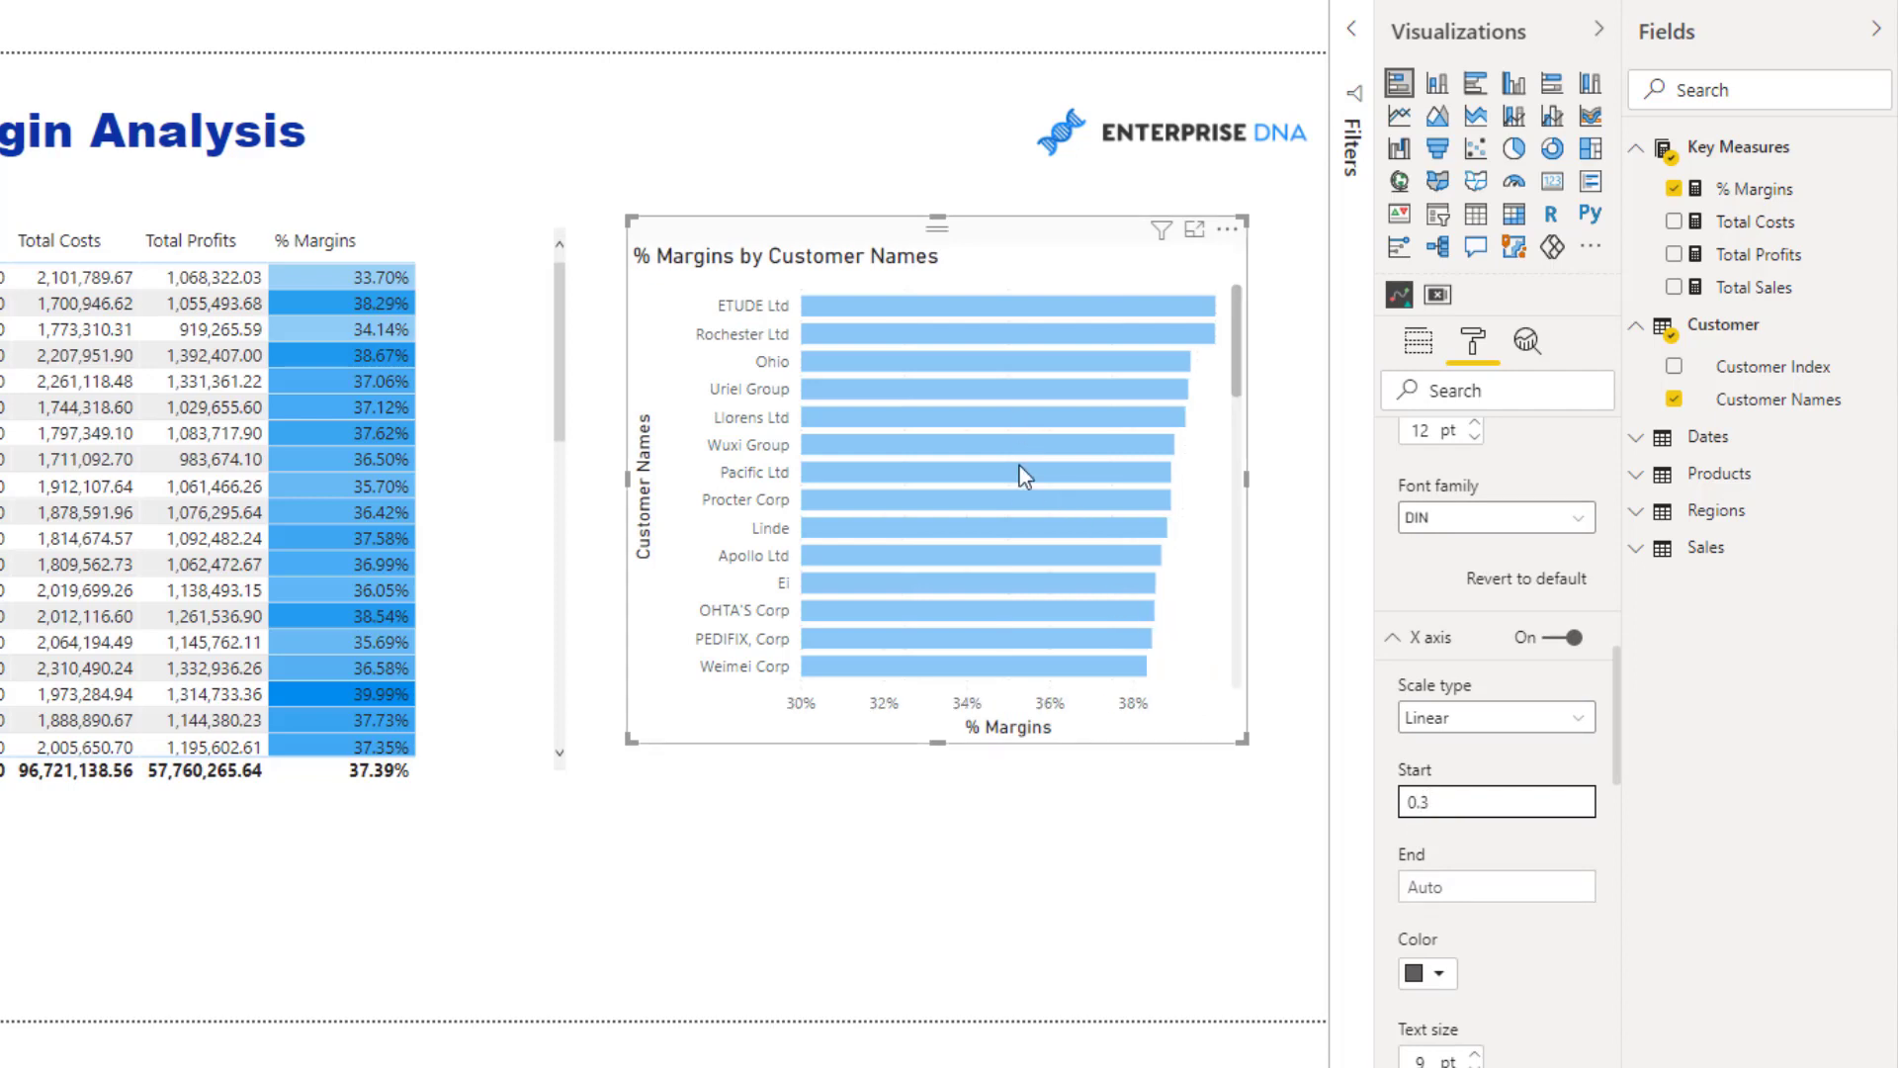
scroll(1016, 490, down, 10)
scroll(1017, 490, up, 10)
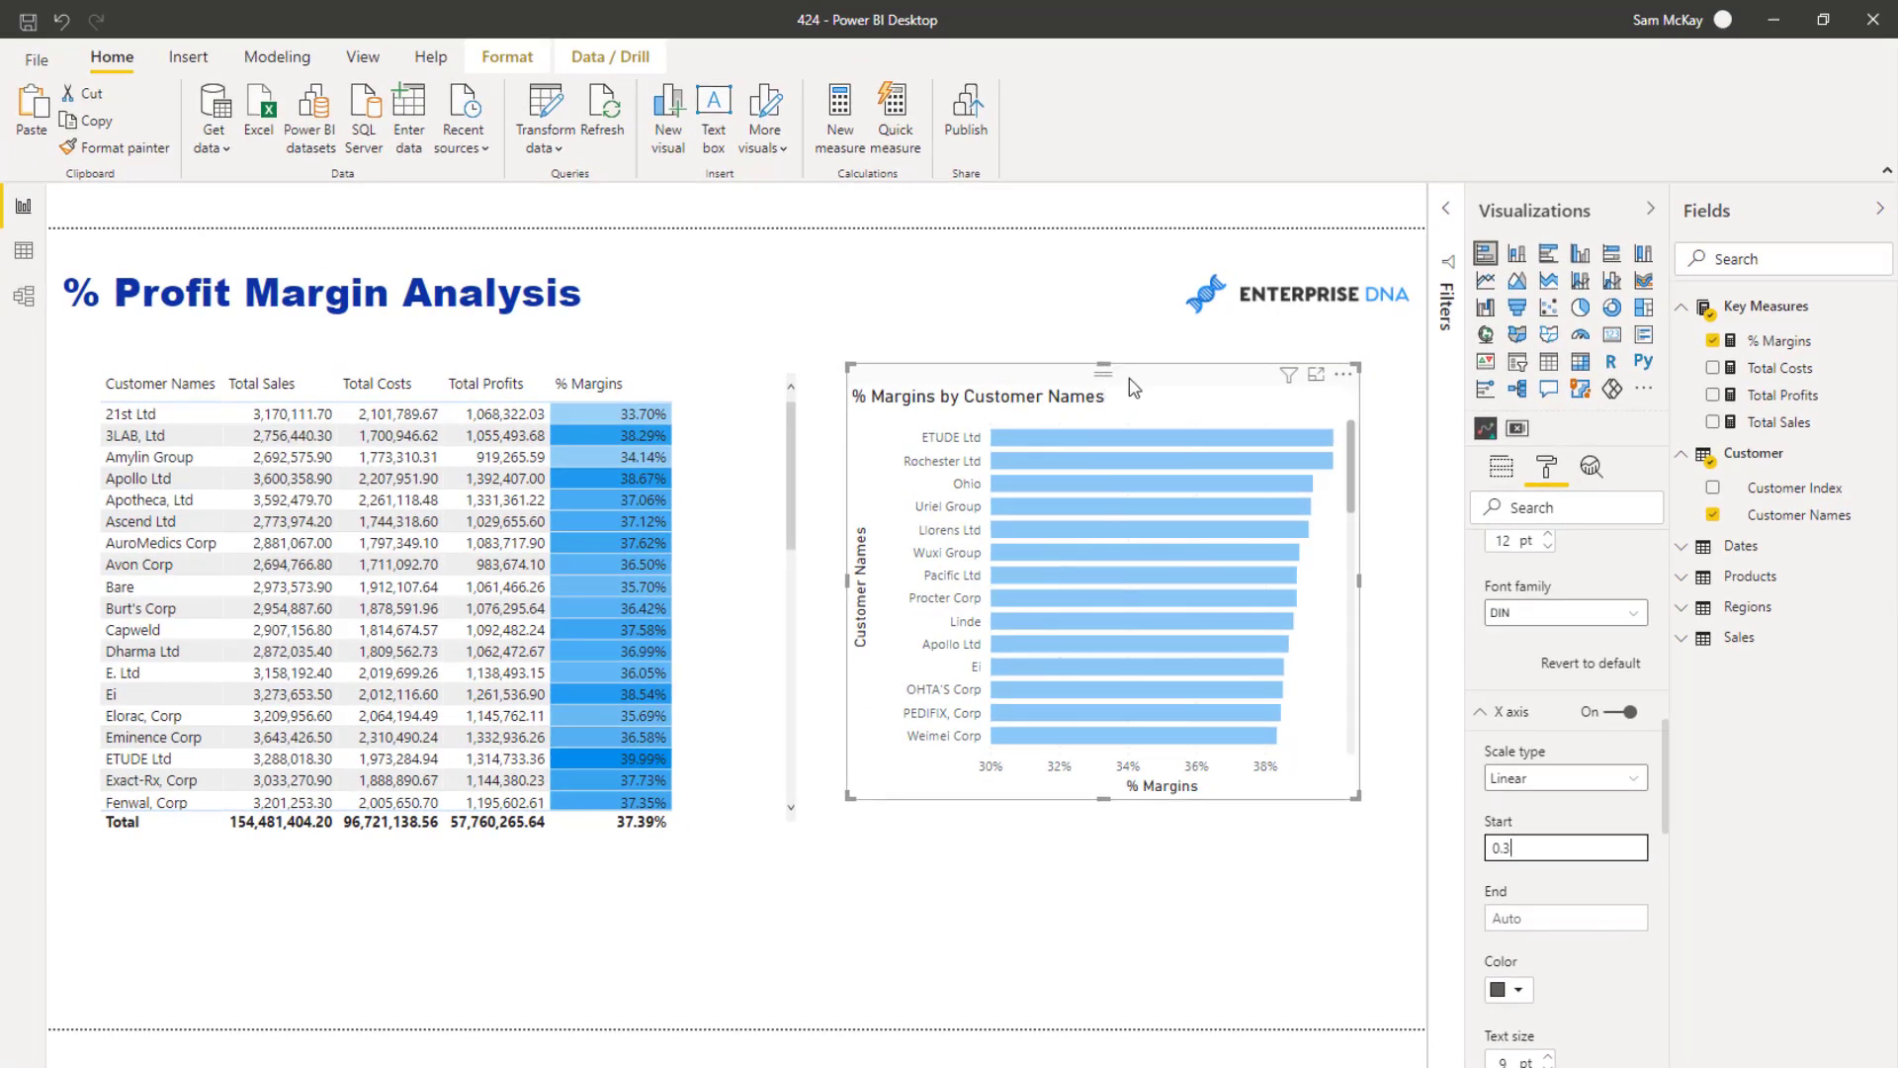
Enlarge the bar chart slightly, then change the axis Start to 0.35 and clear it back to Auto
drag(1127, 390, 1121, 398)
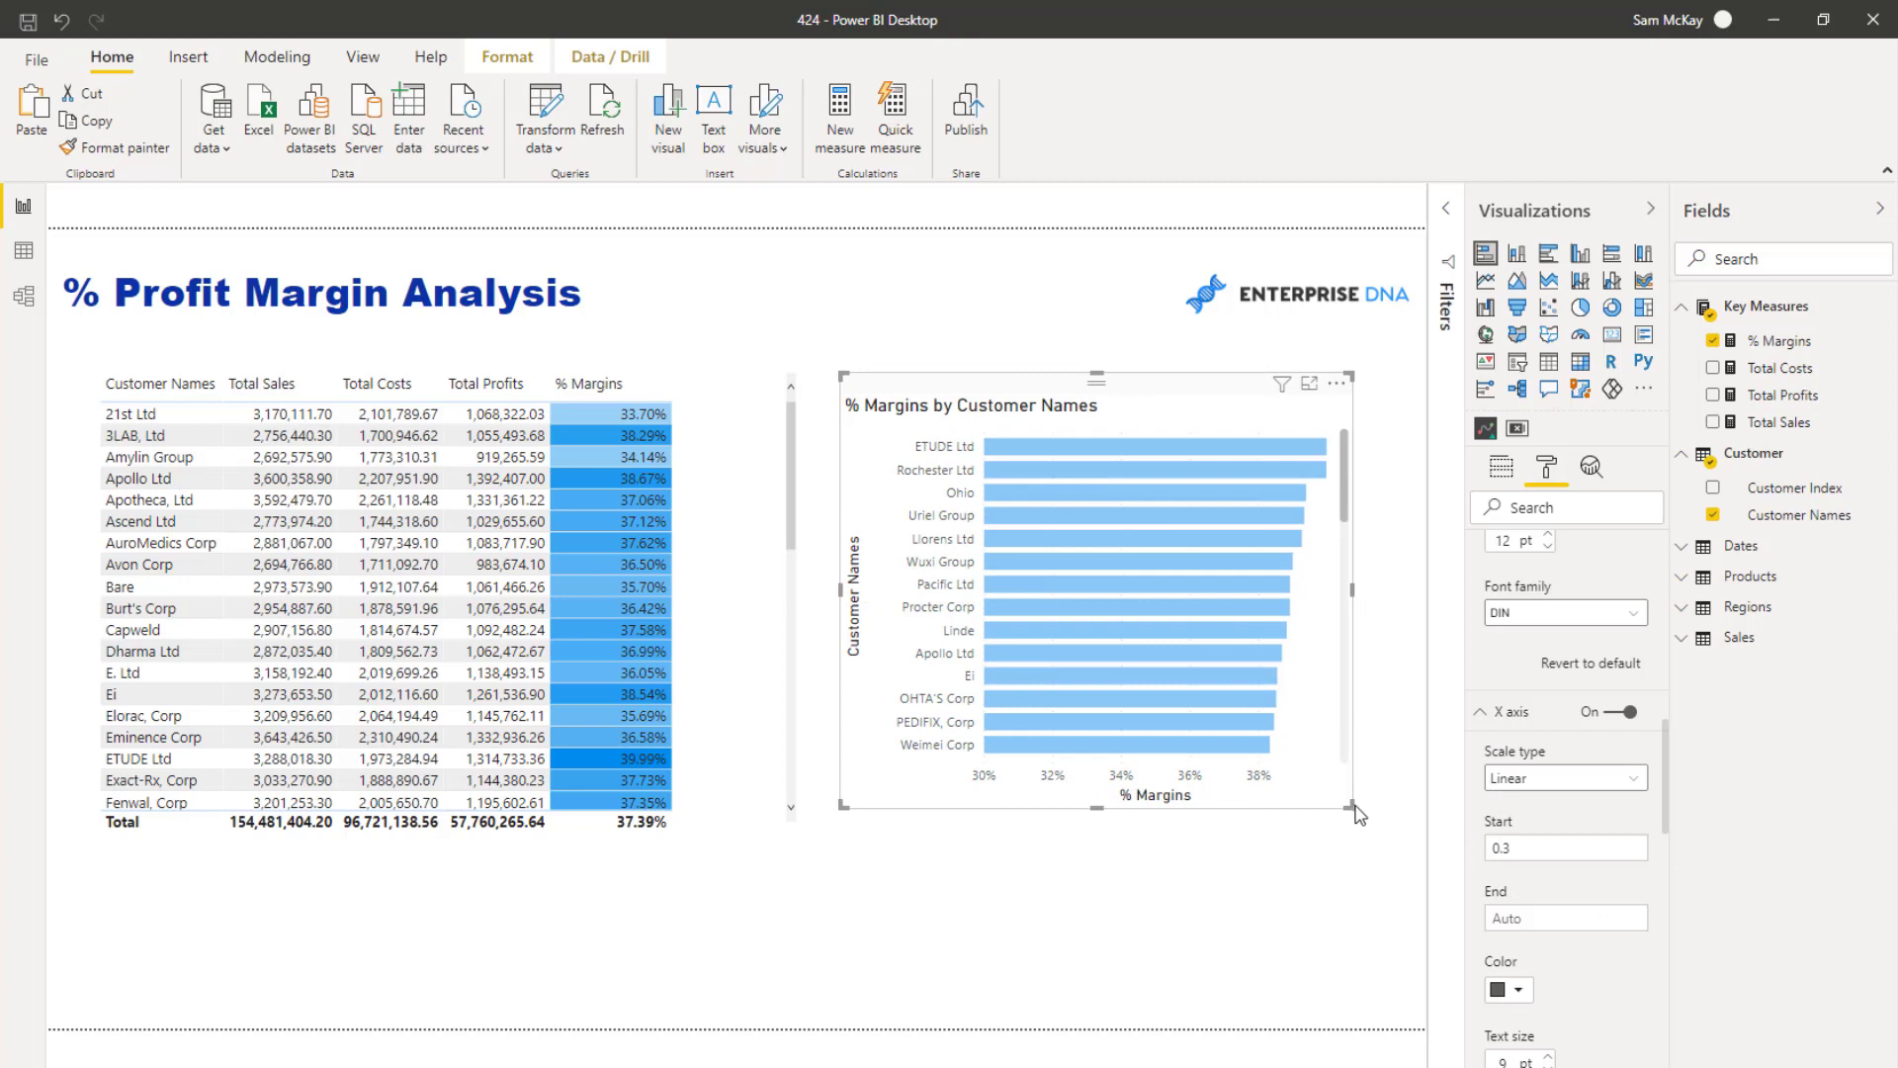
drag(1350, 805, 1387, 813)
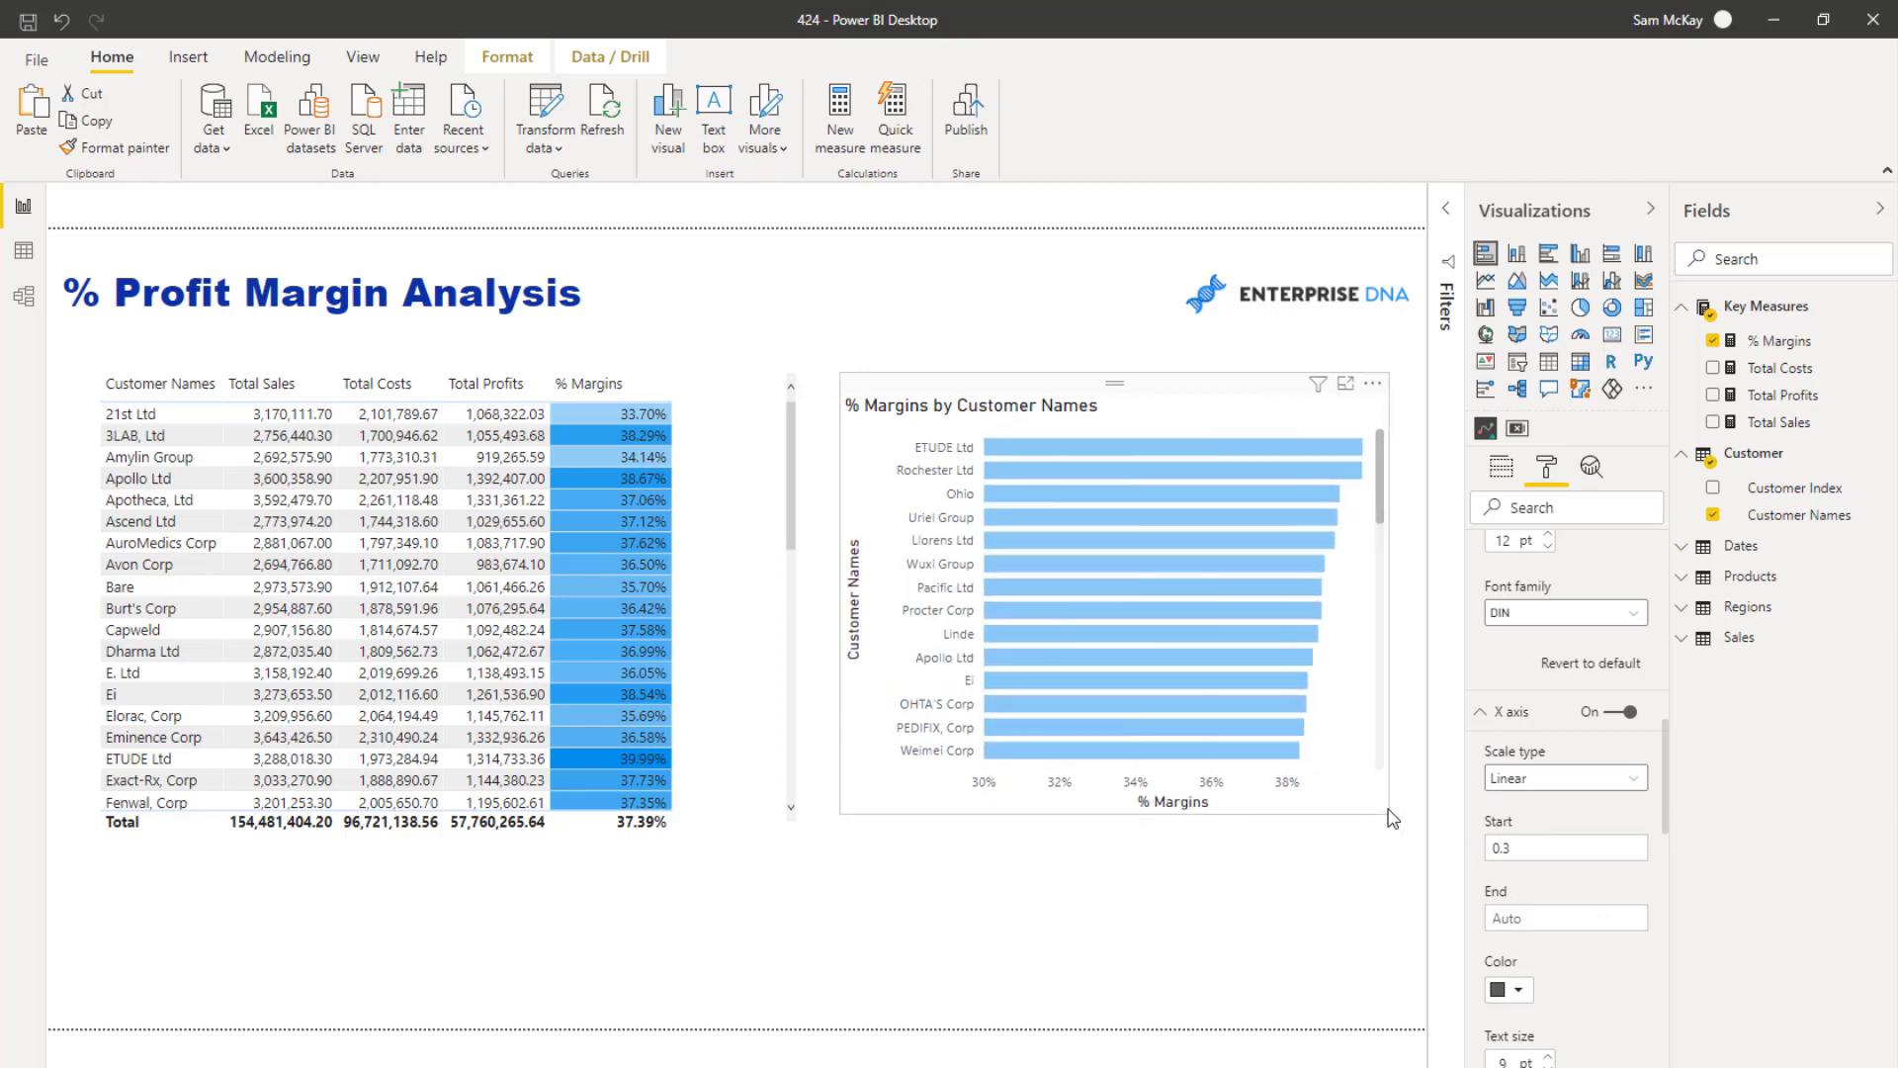
mouse_move(1200, 480)
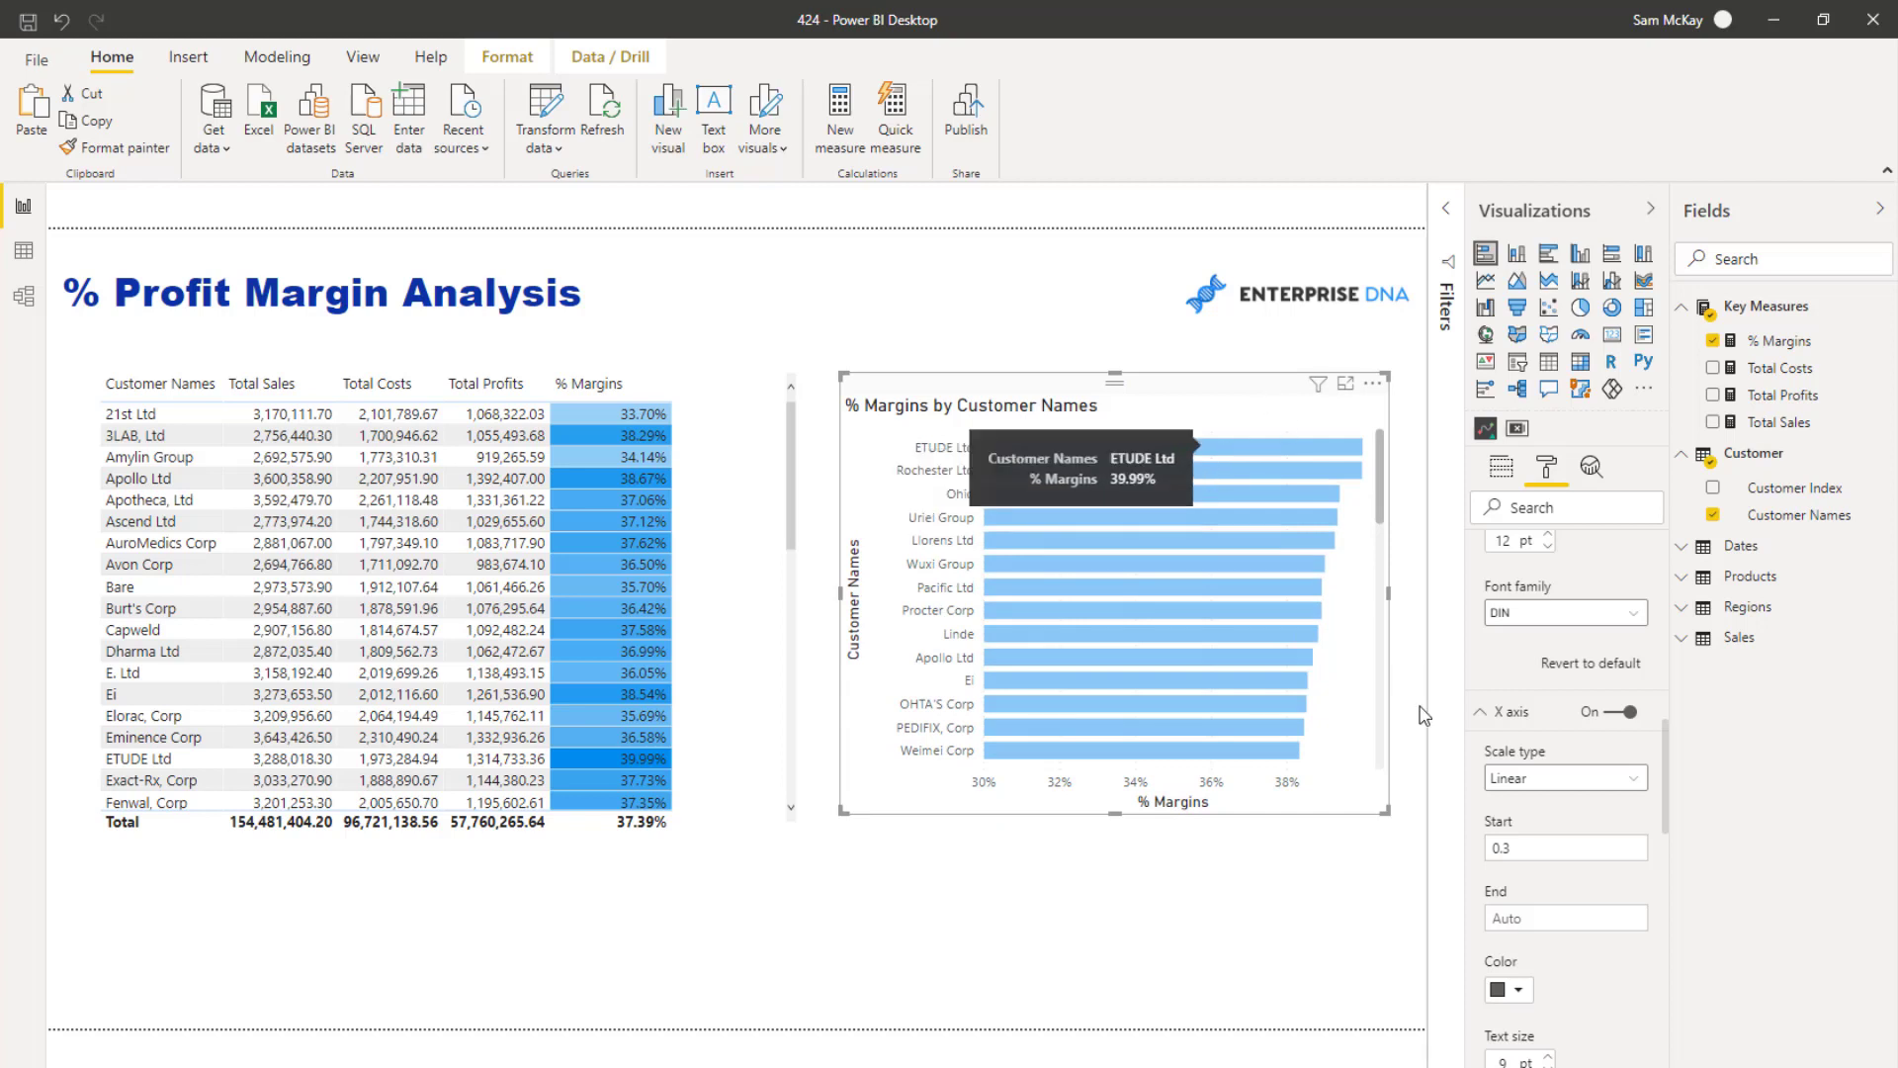
click(1535, 847)
key(ctrl+a)
text(0.35)
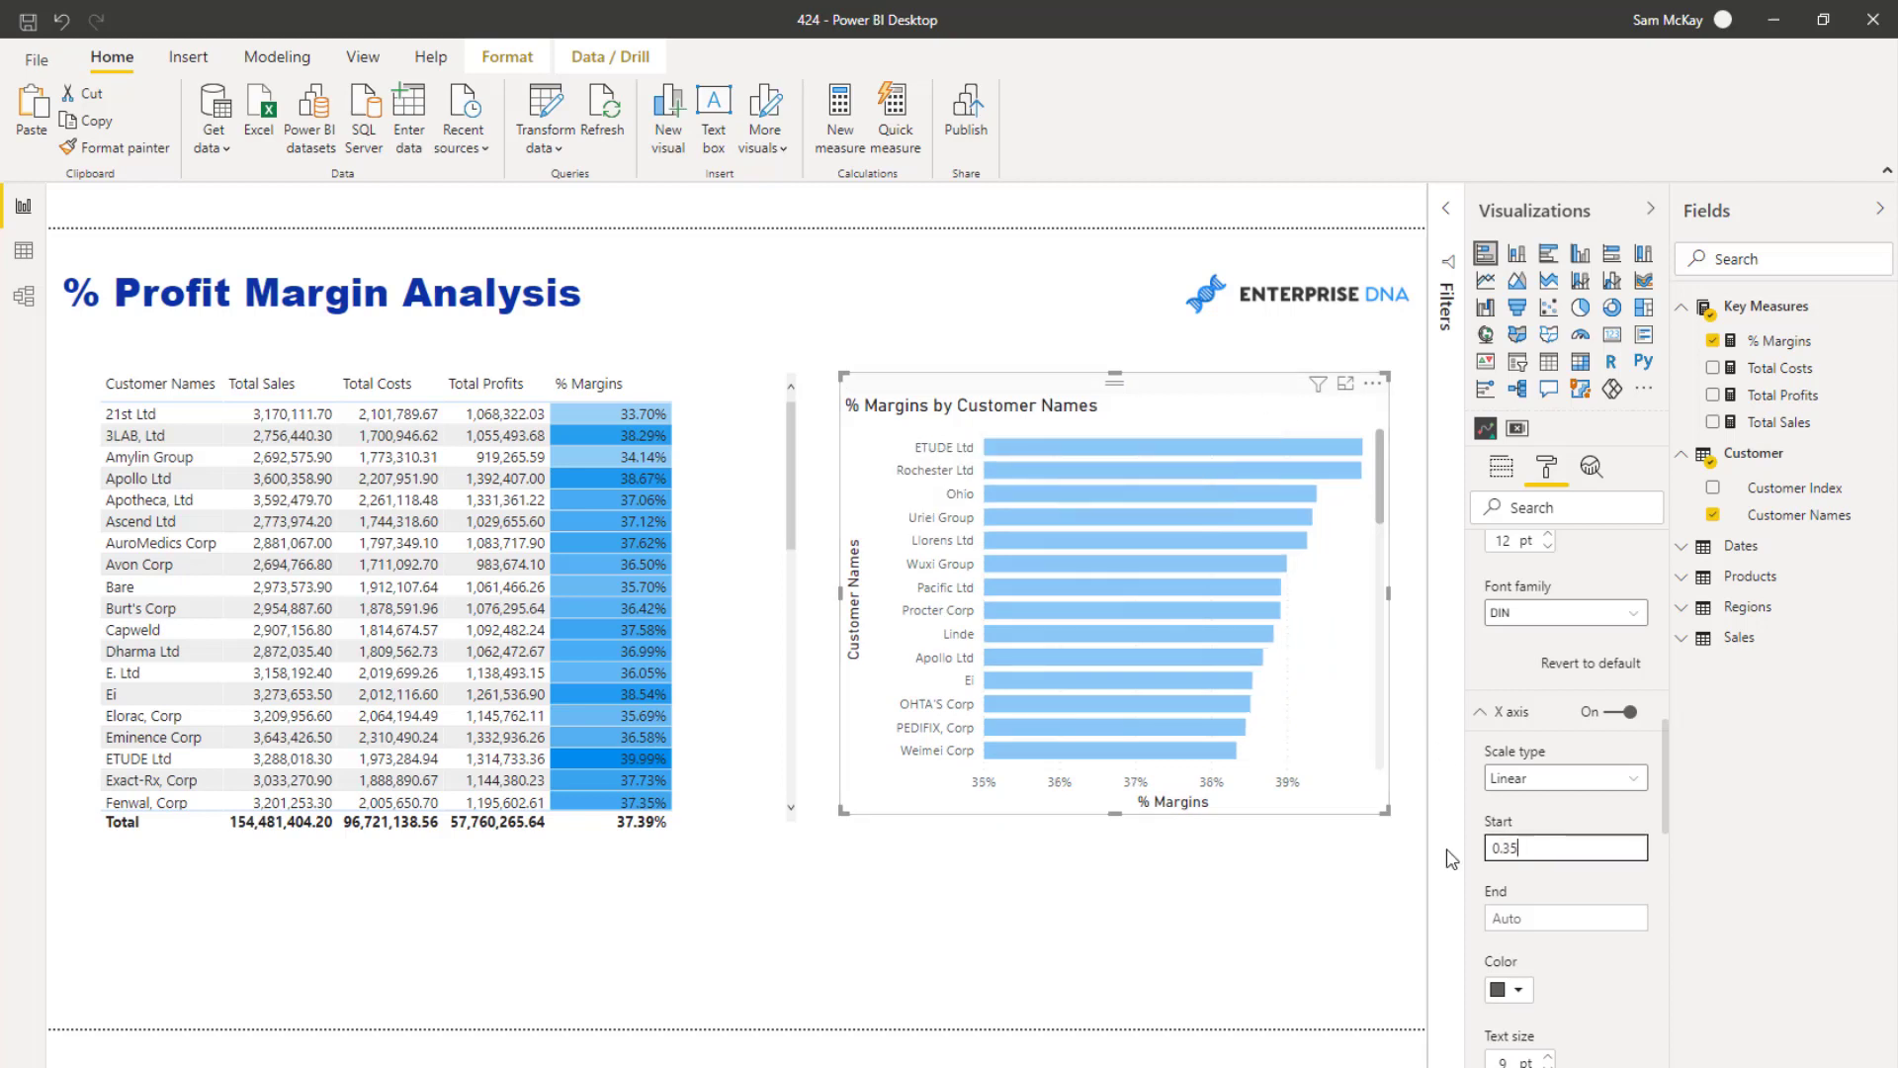
scroll(1340, 613, down, 5)
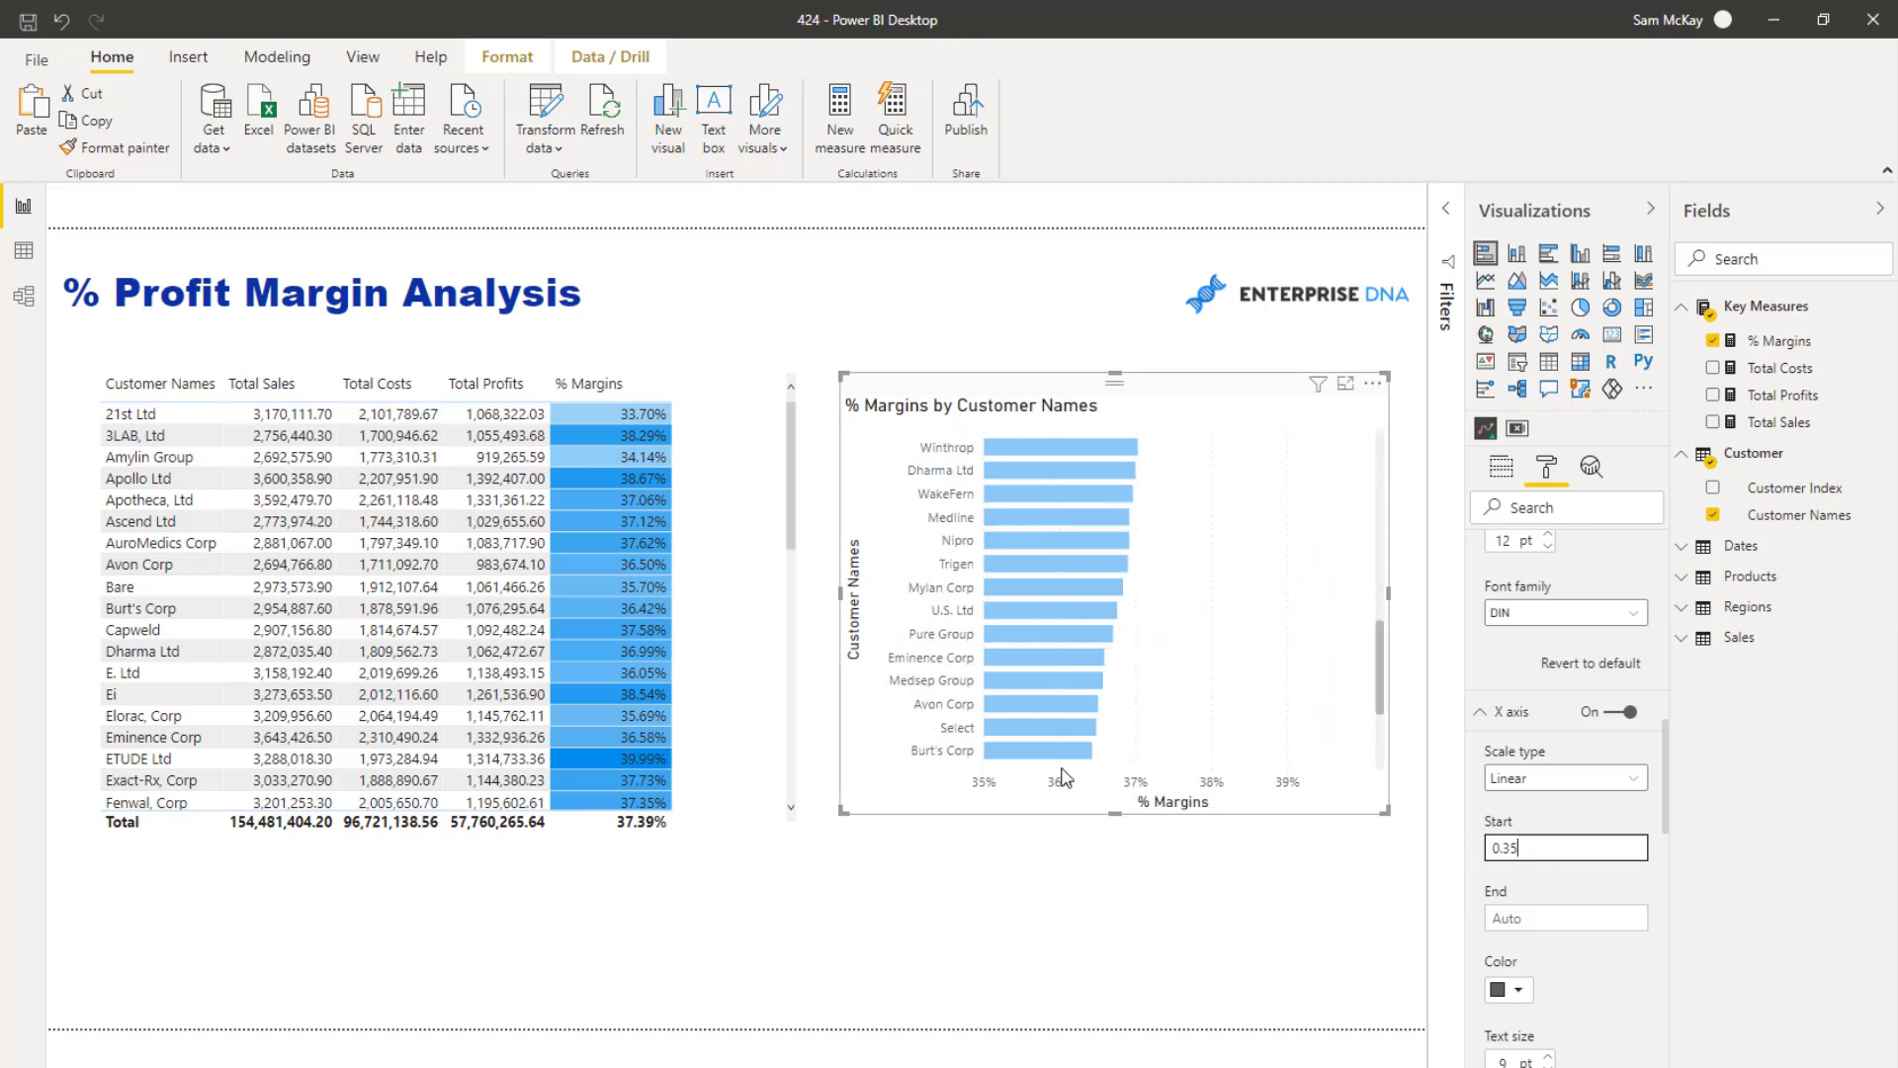
key(BackSpace)
key(BackSpace)
key(BackSpace)
key(BackSpace)
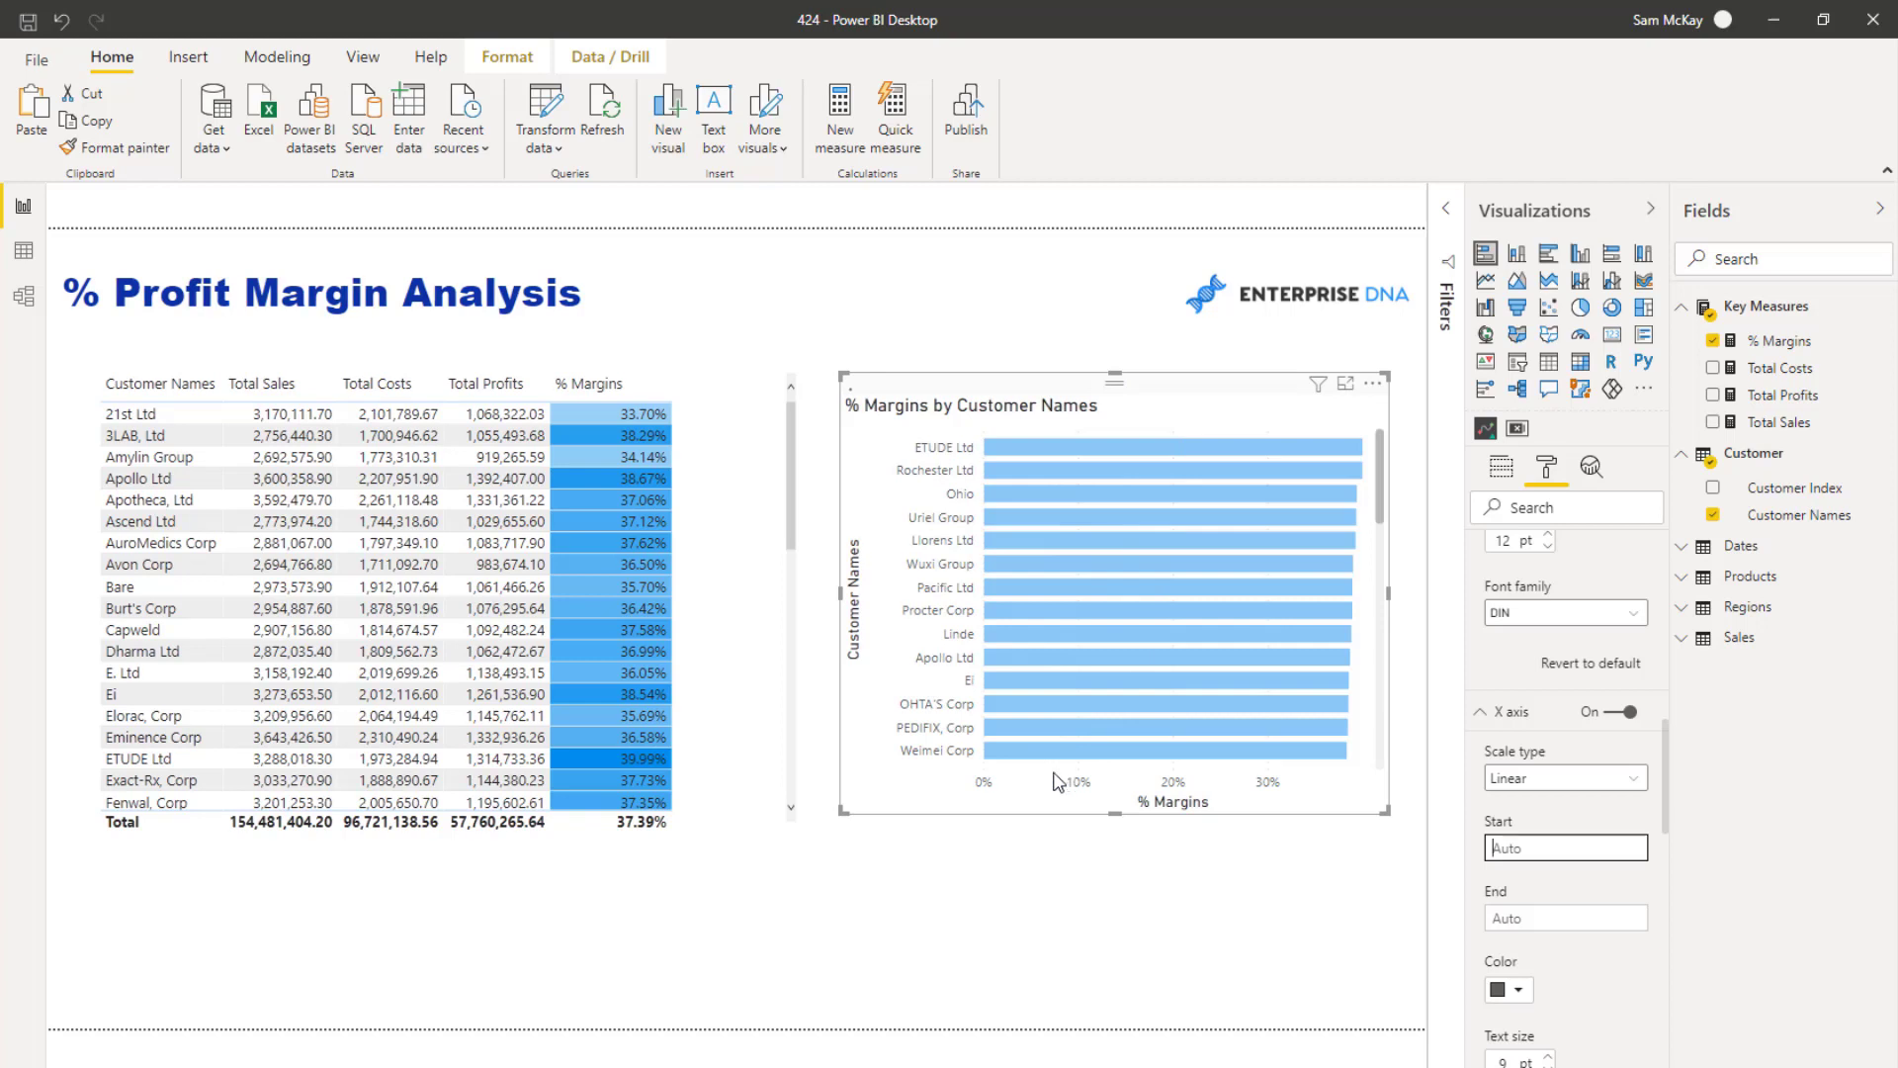
scroll(1260, 588, down, 10)
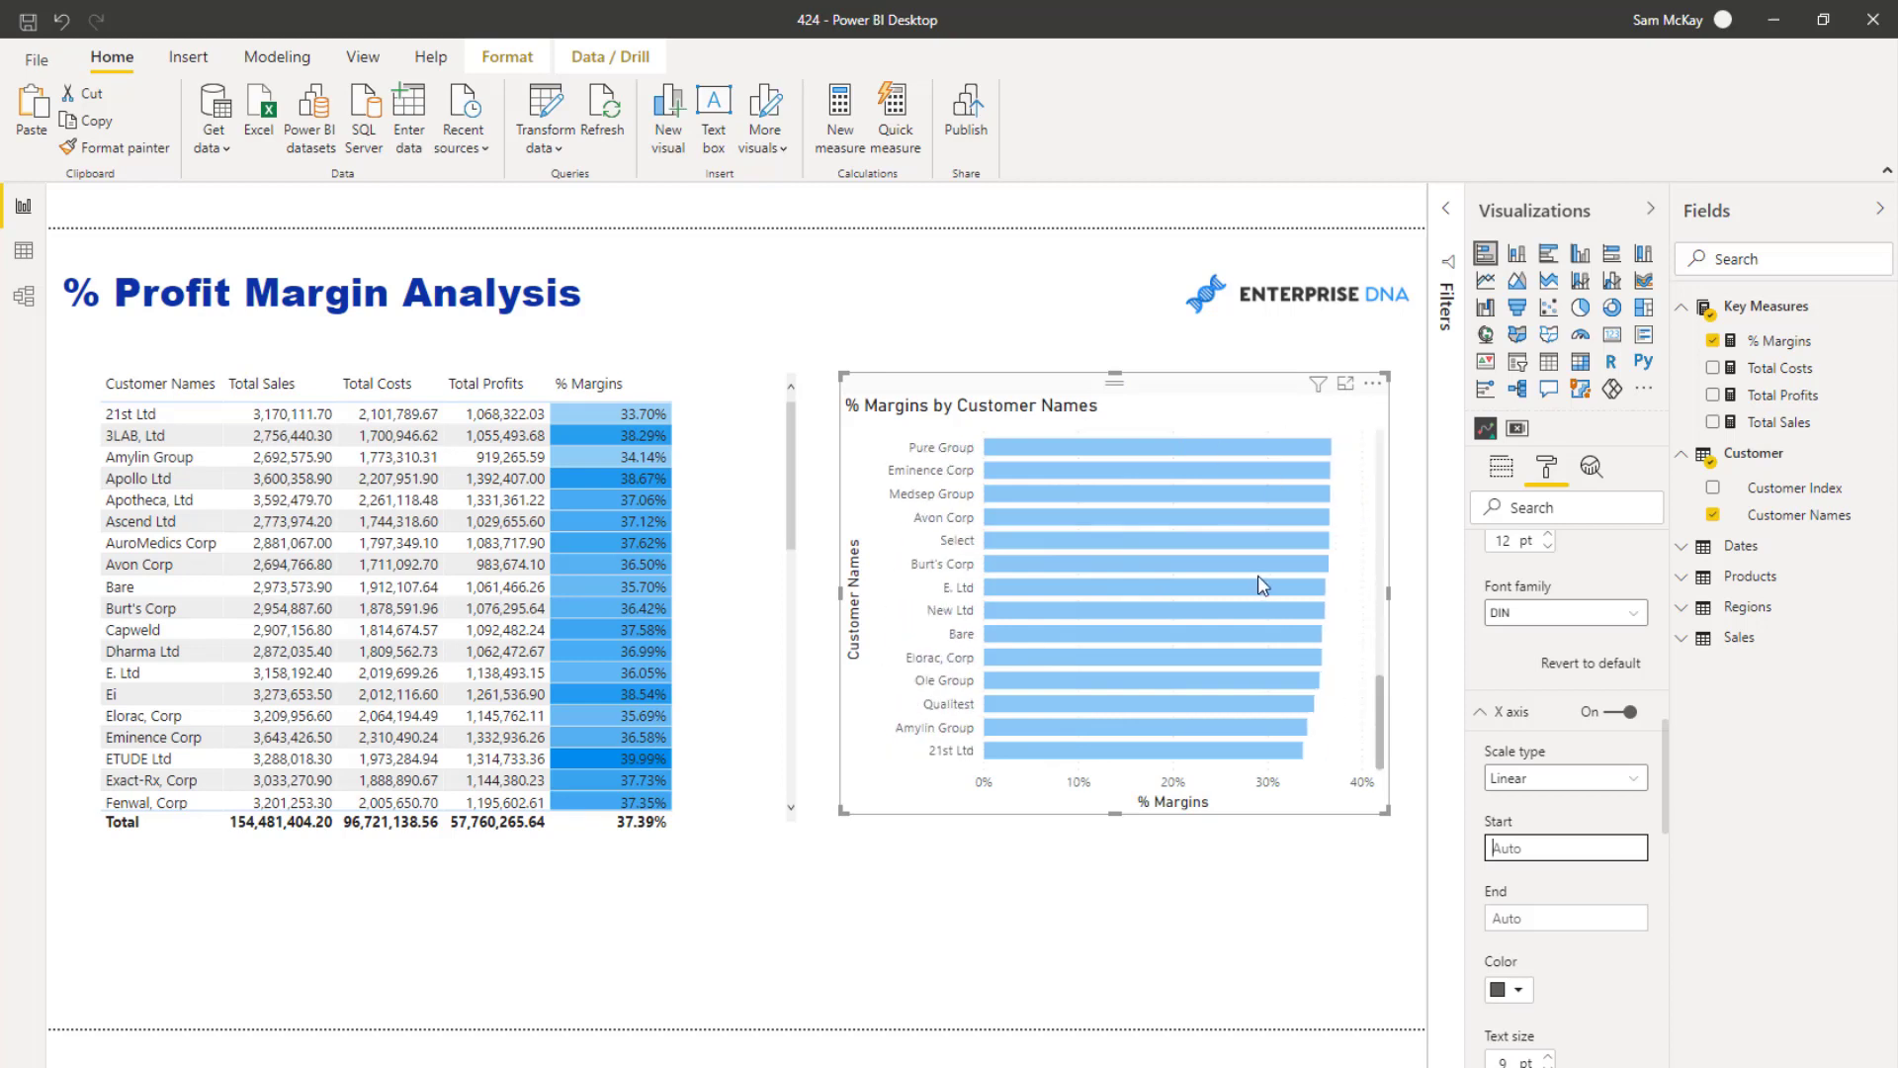
scroll(1258, 554, up, 10)
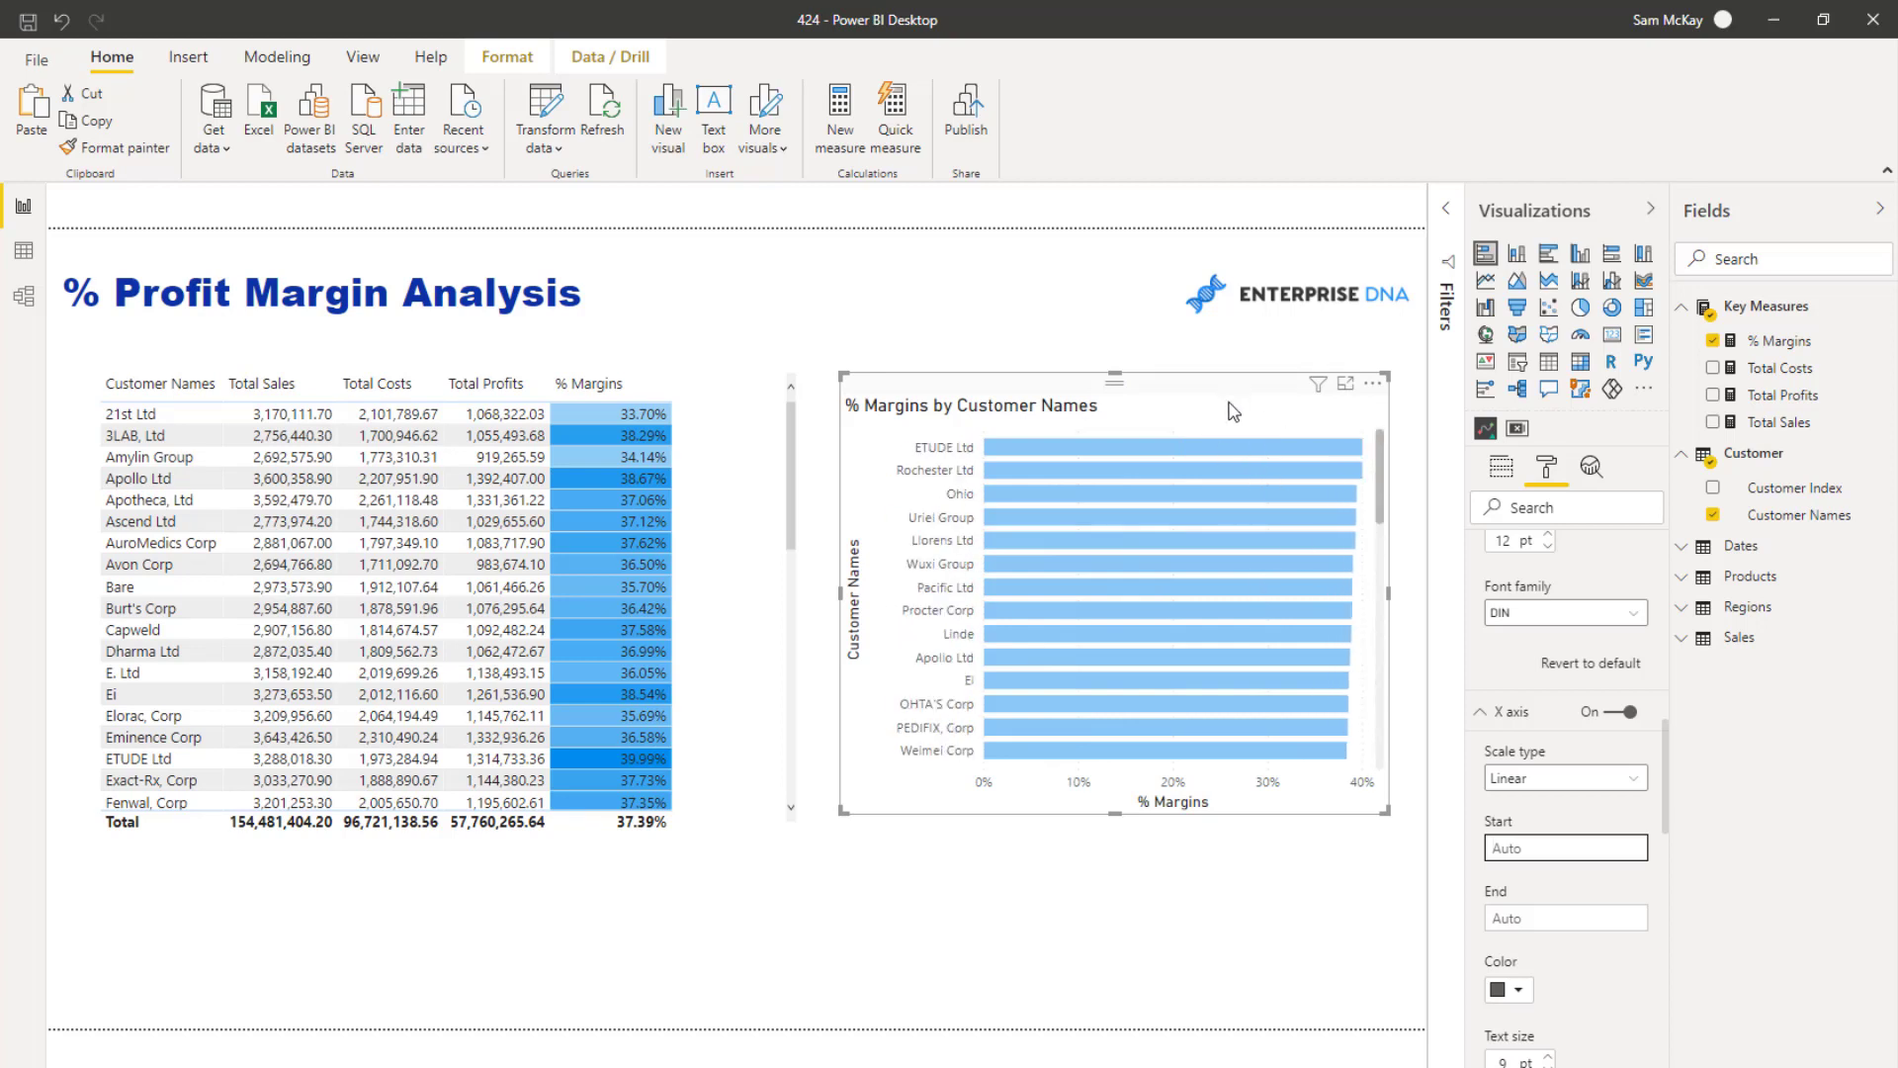
click(1223, 435)
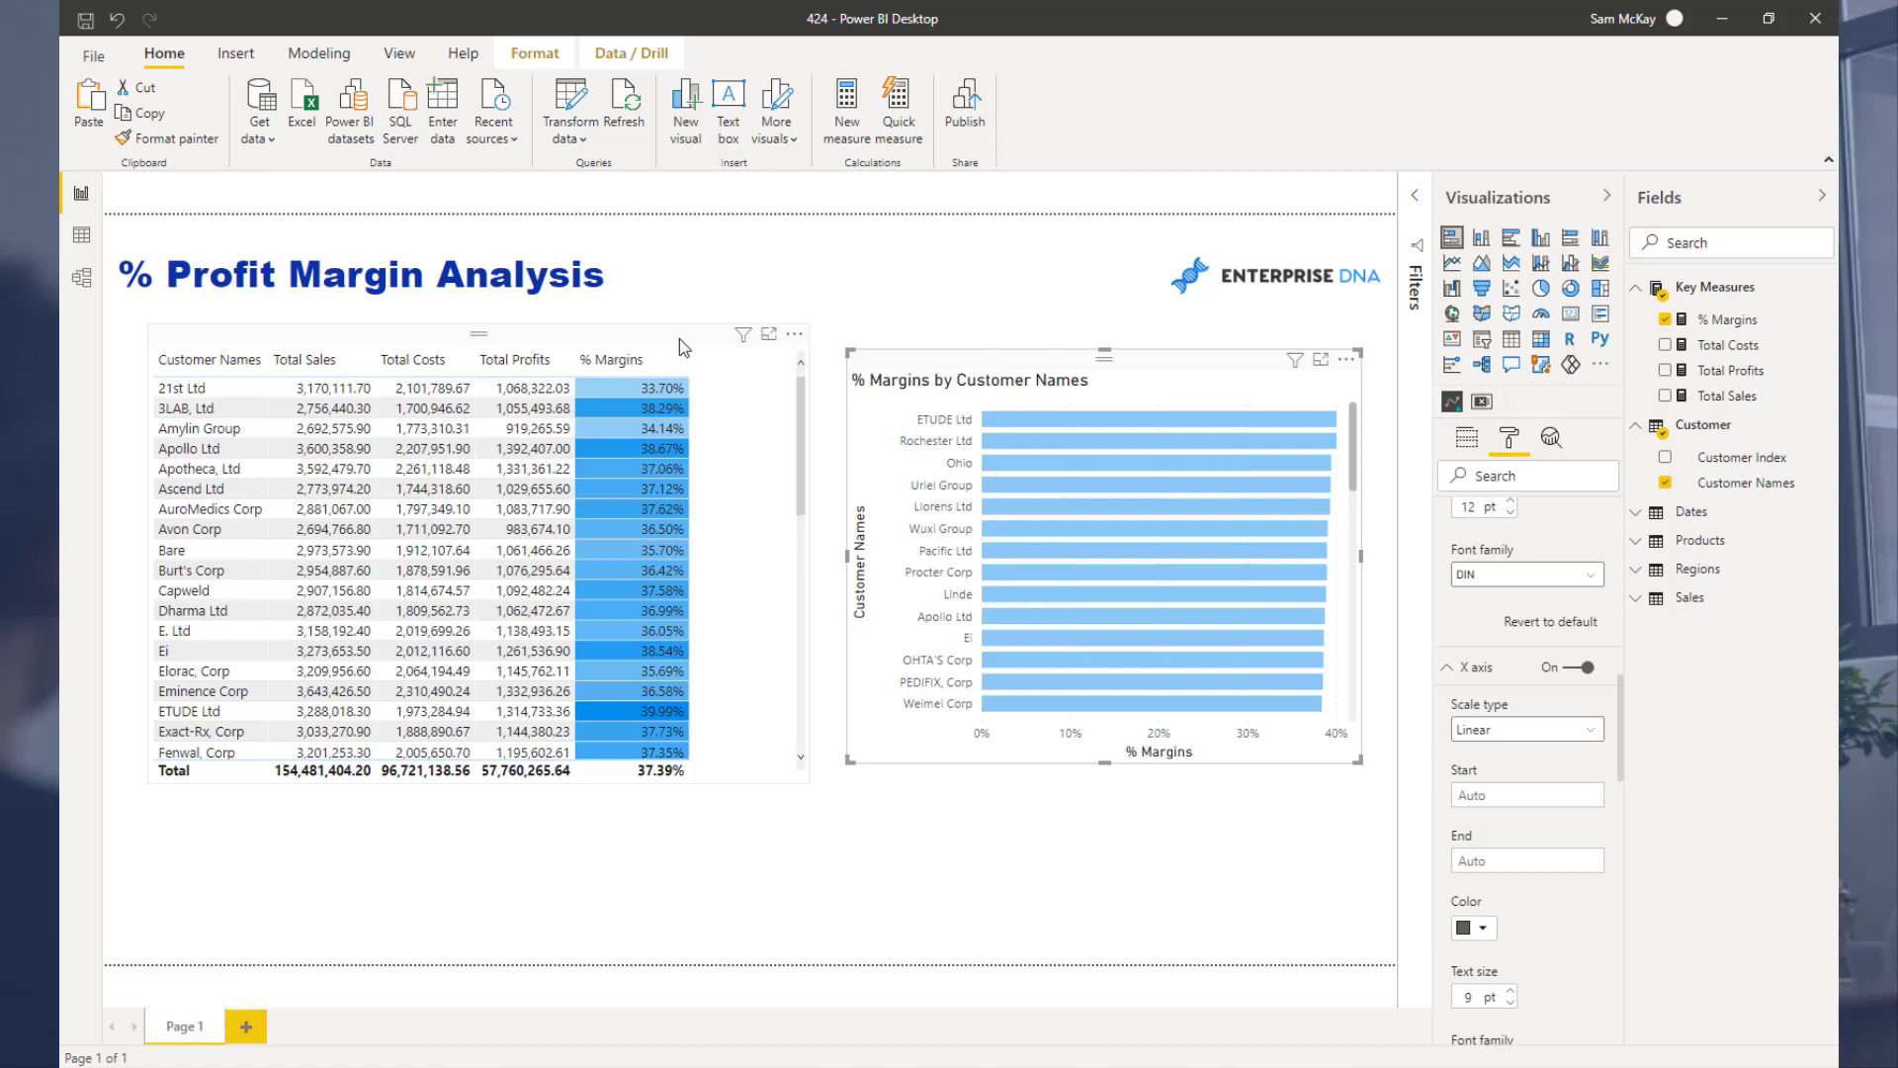
Nudge the customer table slightly right and down to align it on the page
drag(680, 338, 676, 342)
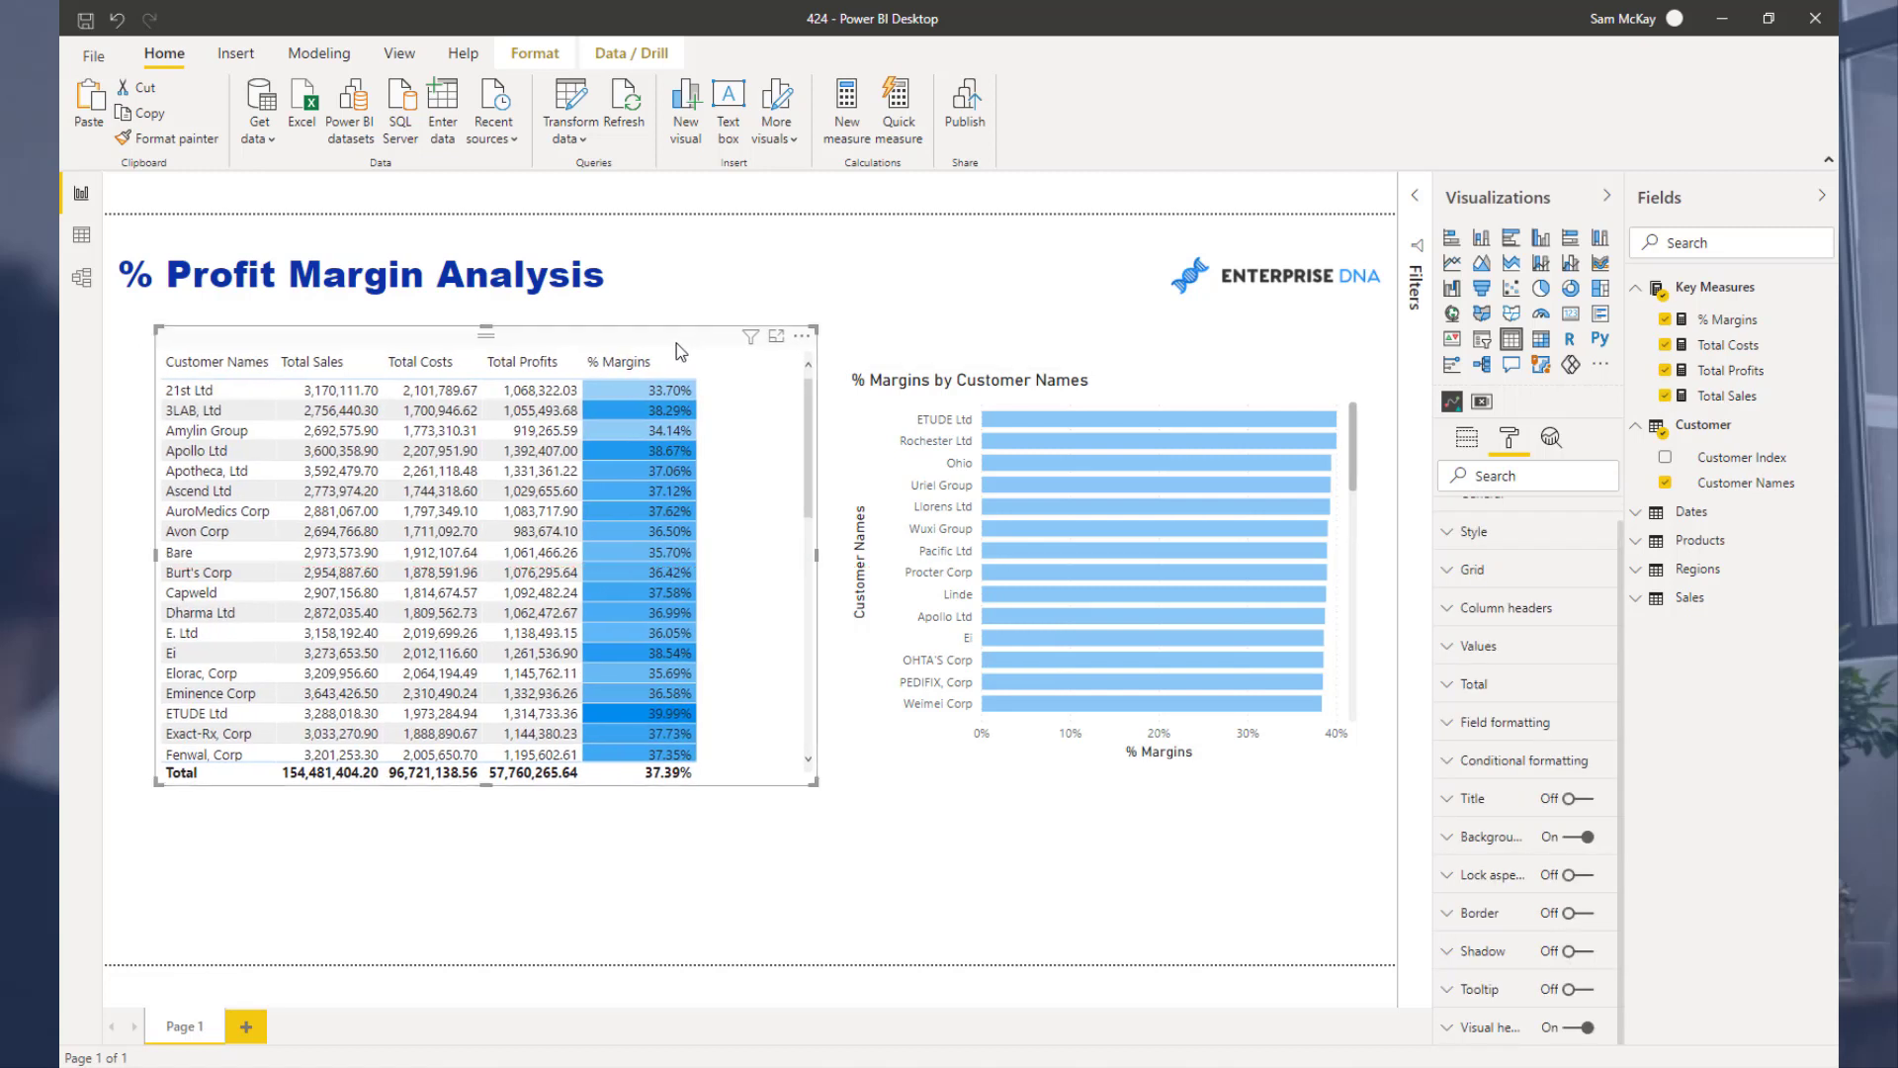